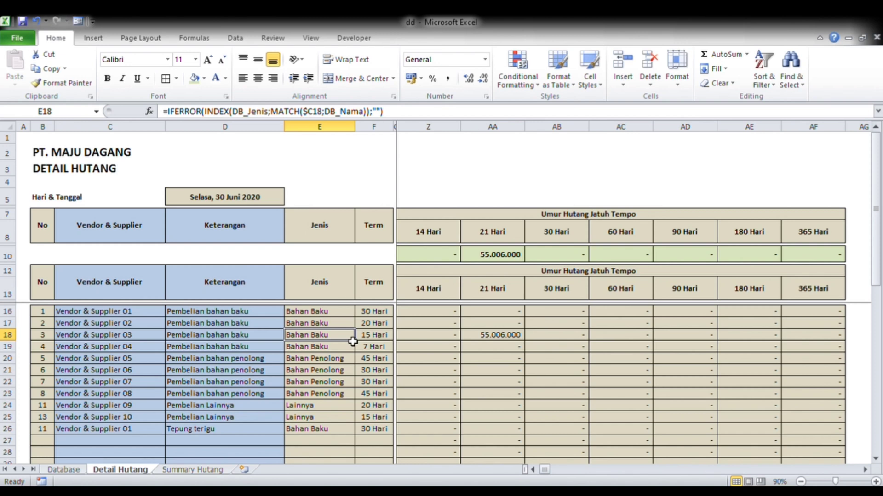
key("Right")
key("Right")
key("Right")
key("Right")
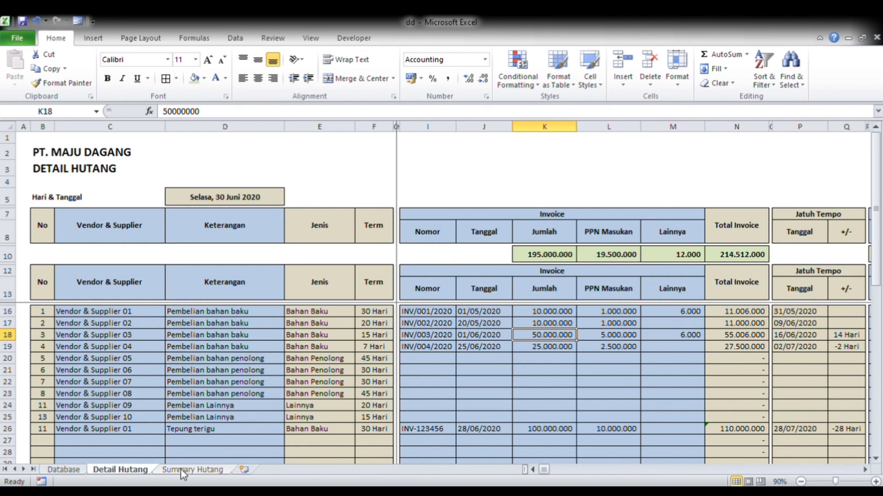
Fill cell B2 of the Summary Hutang sheet with a formula referencing the company name in B2 of the Database sheet.
left_click(183, 471)
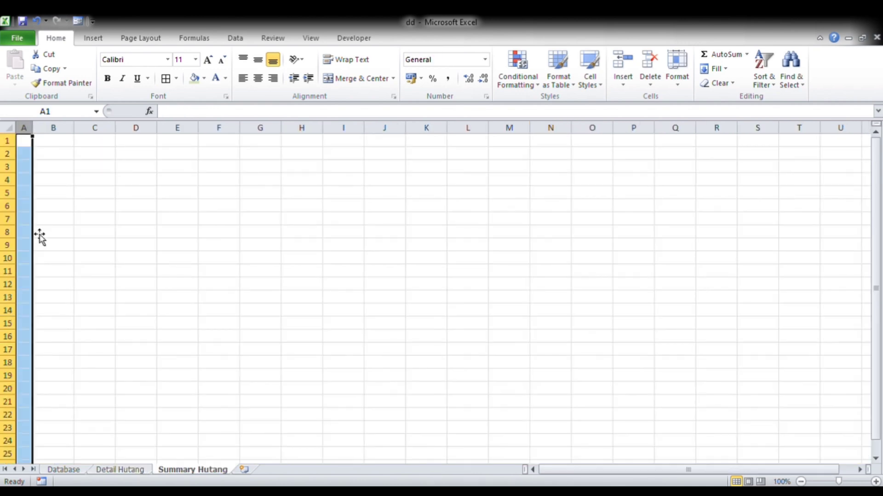
left_click(67, 155)
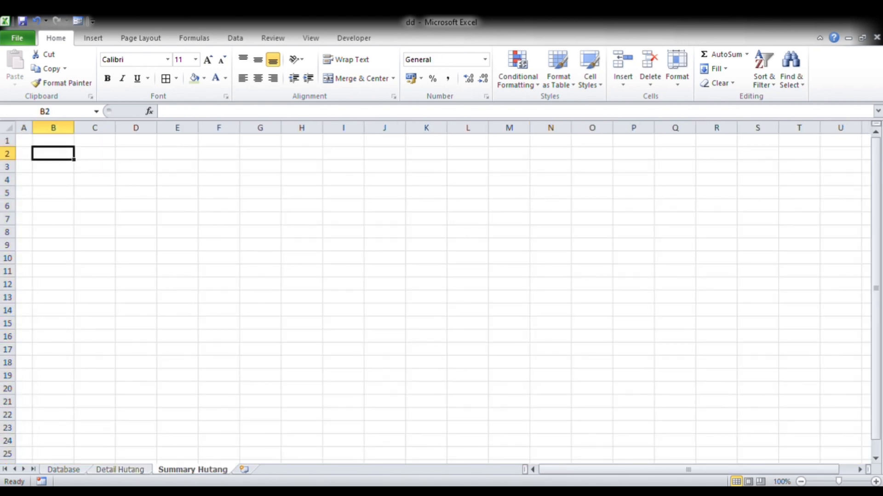
left_click(120, 470)
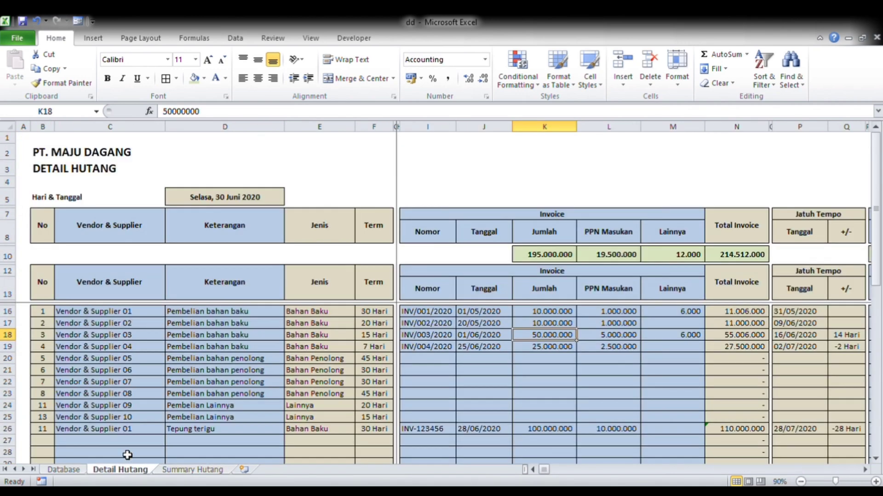
left_click(225, 470)
type("=")
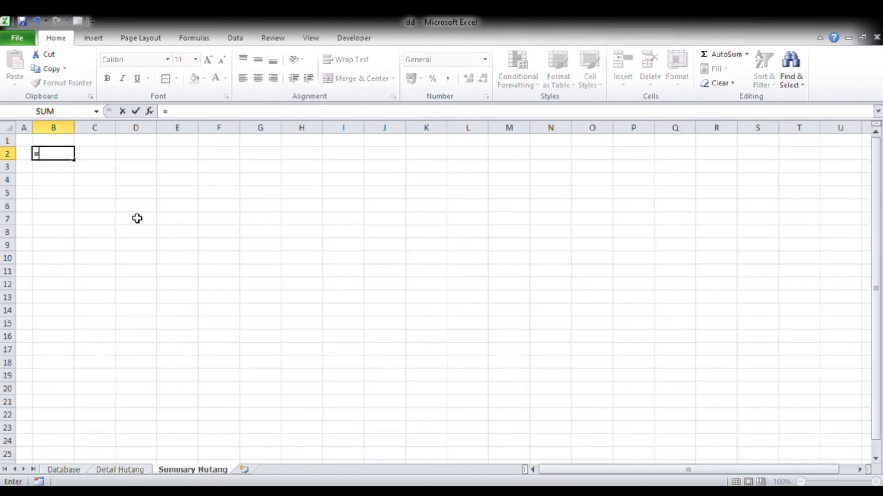
left_click(62, 470)
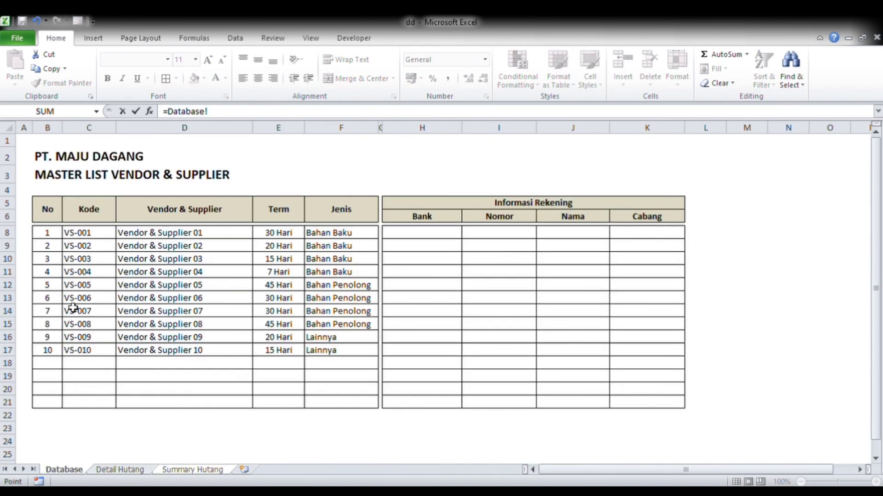
left_click(55, 161)
key("Return")
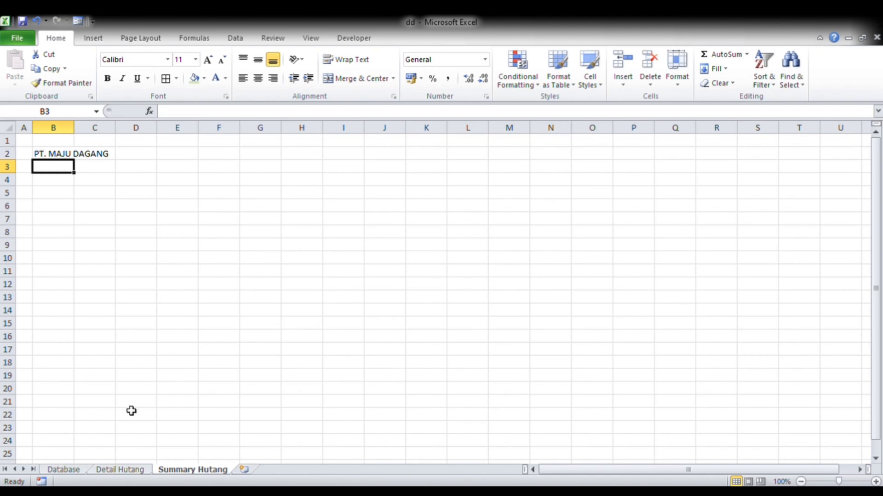
Delete the existing Summary Hutang sheet and replace it with a copy of the Detail Hutang sheet renamed Summary Hutang.
left_click(114, 471)
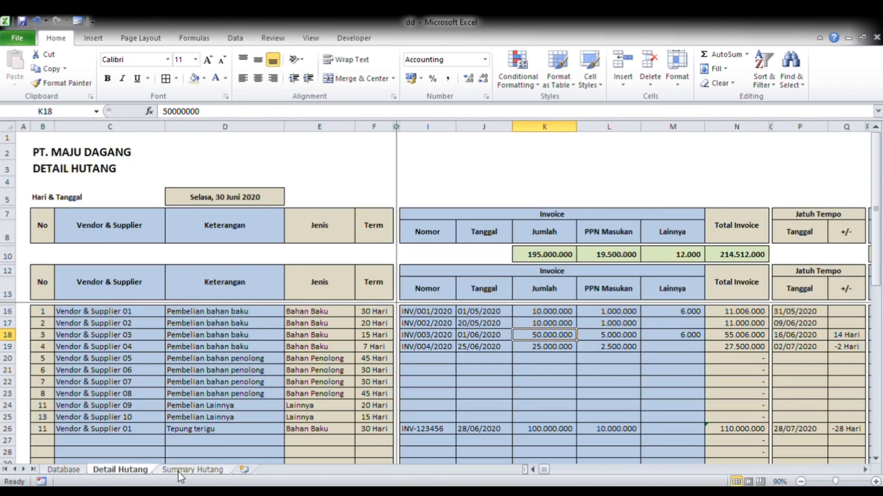
left_click(178, 470)
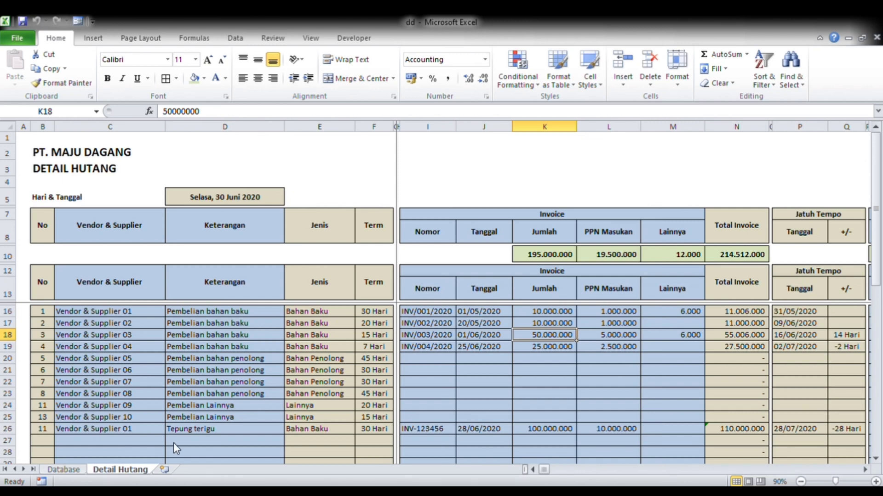
left_click_drag(120, 470, 168, 471)
double_click(175, 470)
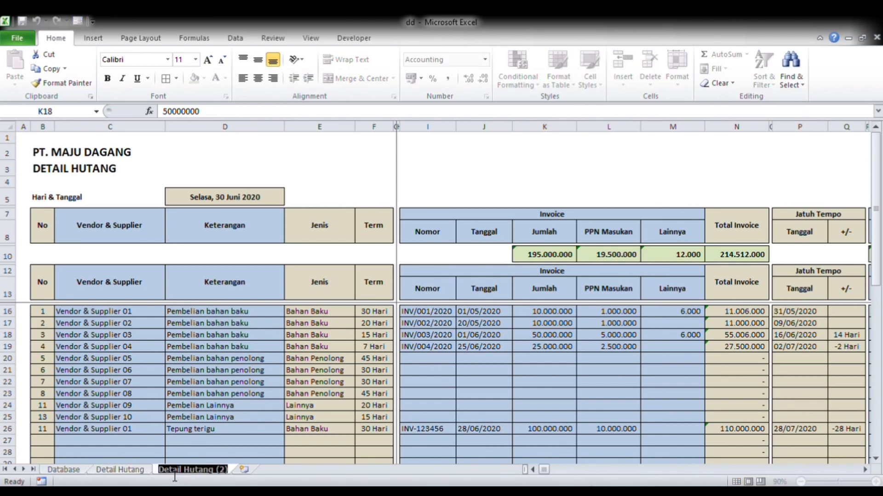
type("Summary")
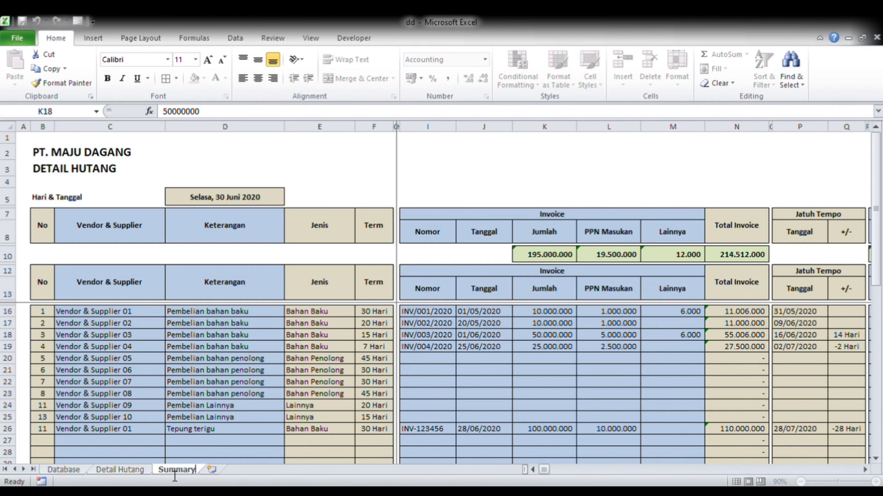
type(" Hutang")
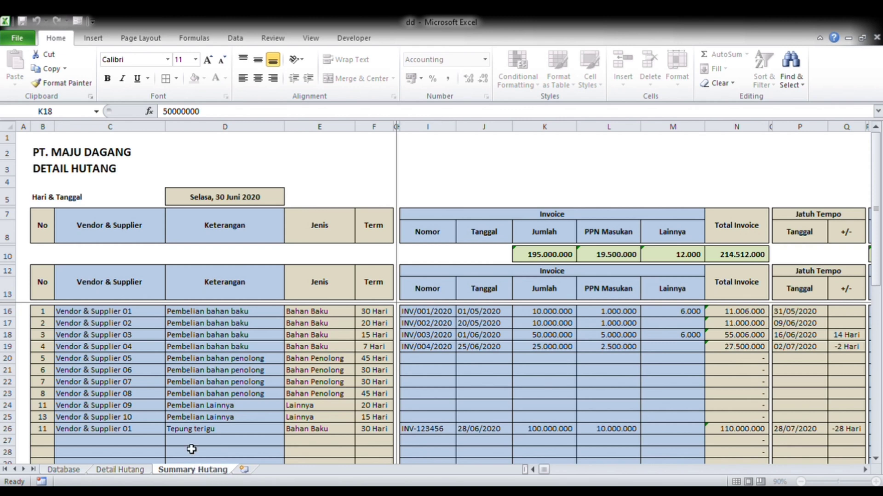
left_click(330, 302)
Change the sheet title in cell B3 to SUMMARY HUTANG.
left_click(45, 172)
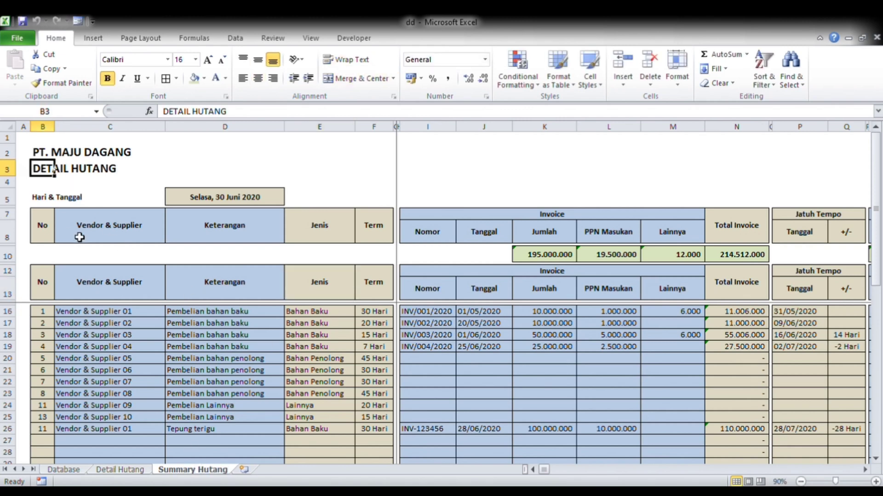
type("SUMMARY ")
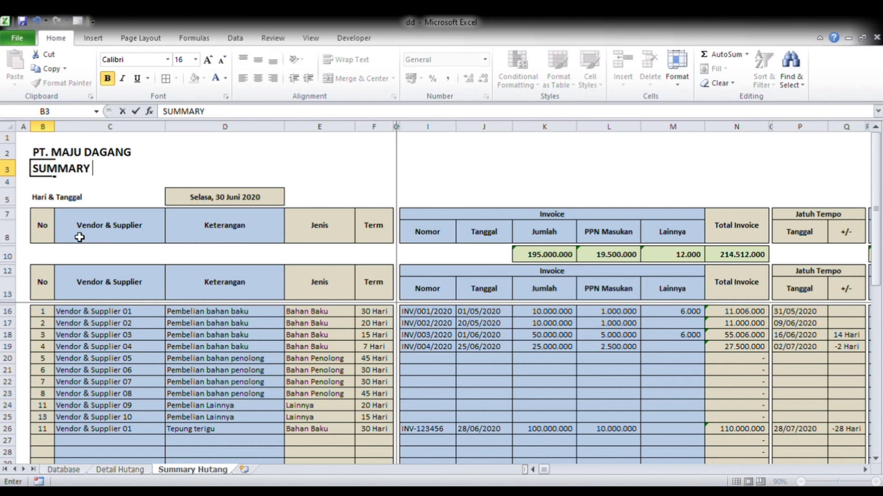
type("HUTANG")
key("Tab")
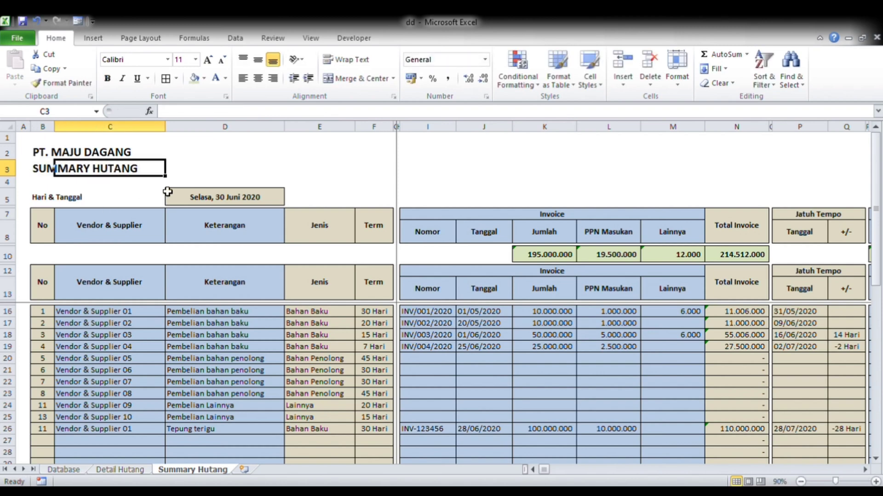
Delete the Hari & Tanggal row and slightly widen the Vendor & Supplier column in the summary sheet.
left_click(21, 208)
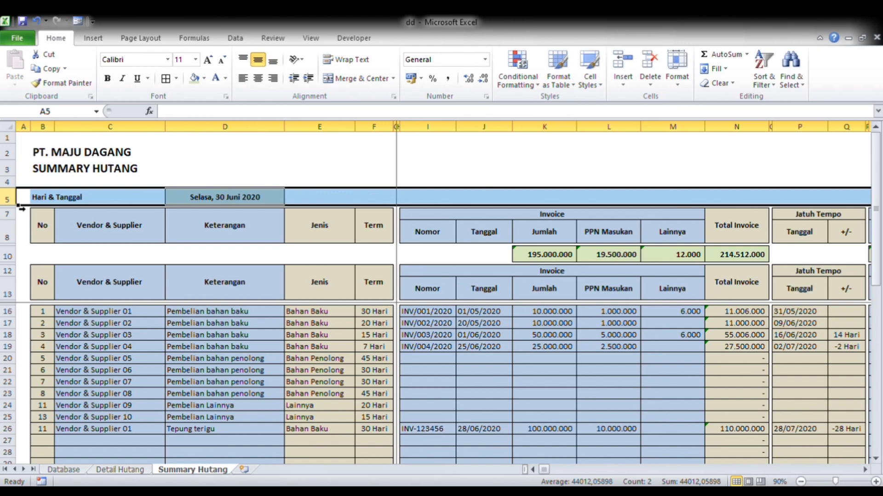
left_click(648, 59)
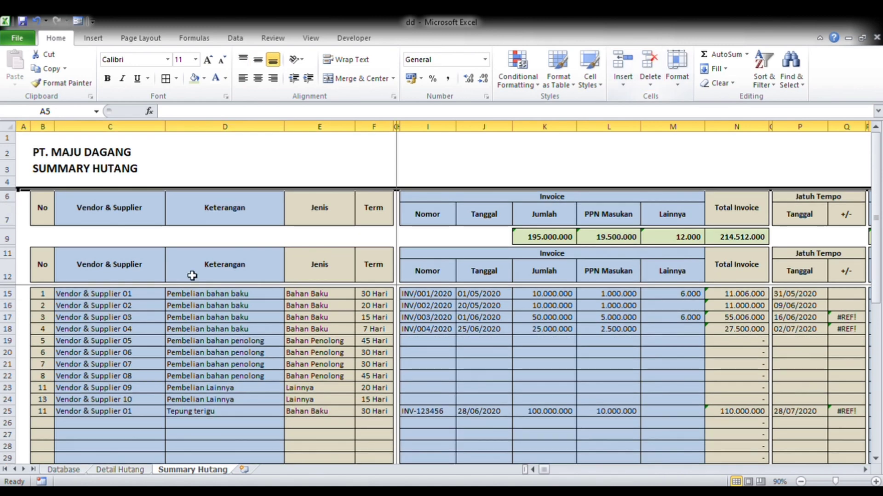
left_click(192, 276)
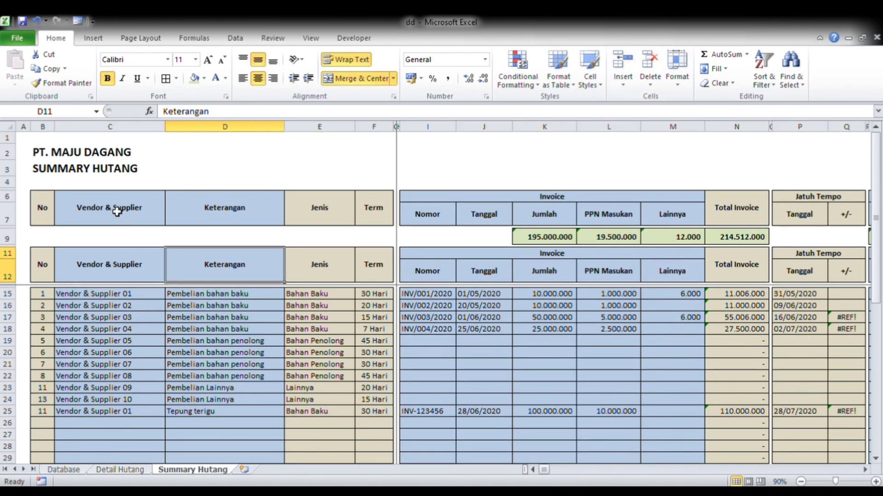
left_click(132, 217)
left_click_drag(165, 127, 177, 128)
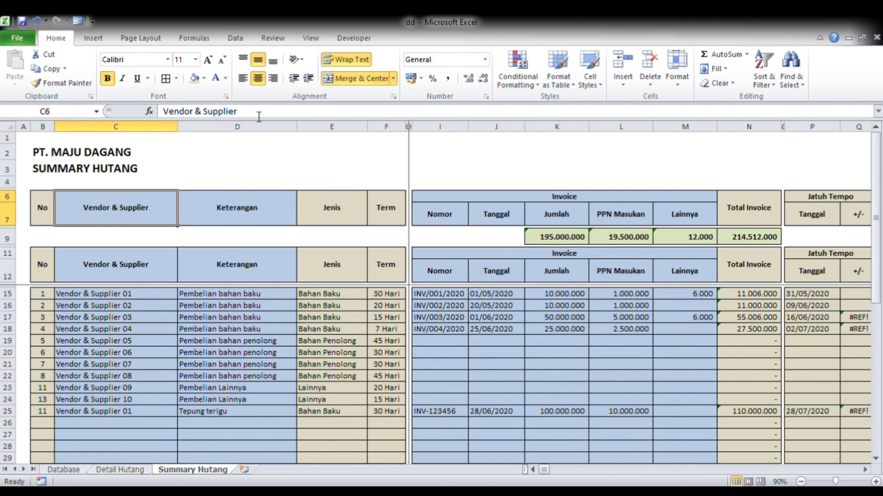
Delete columns D through M, from Keterangan to Lainnya, so that Total Invoice directly follows Vendor & Supplier.
mouse_move(248, 128)
left_mouse_down()
mouse_move(314, 149)
mouse_move(698, 170)
left_mouse_up()
left_click_drag(758, 175, 687, 244)
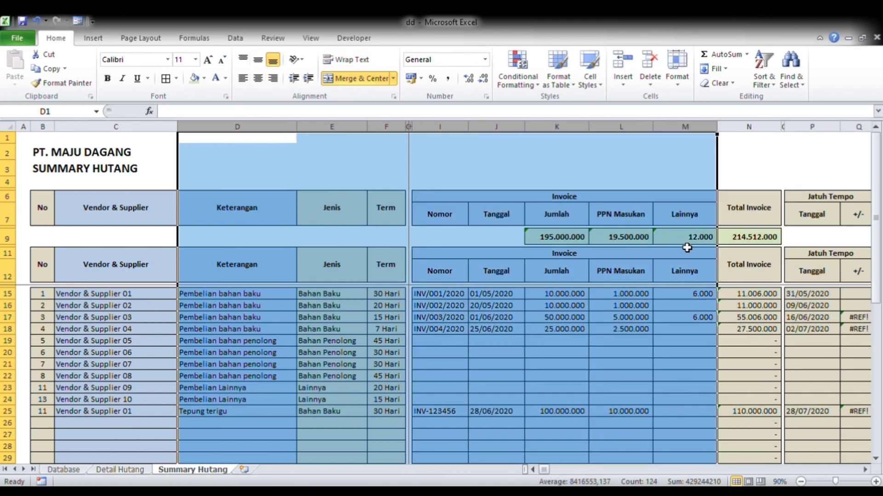
left_click(649, 67)
left_click(151, 245)
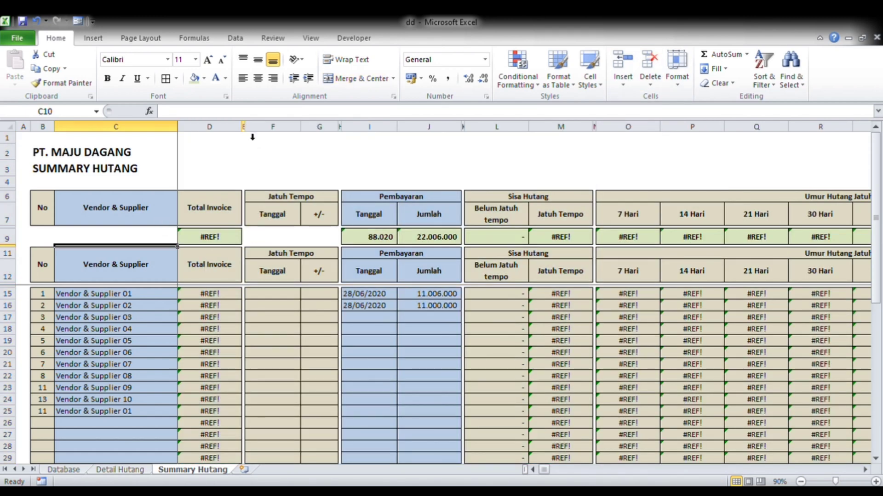
Insert a new column E between the Total Invoice column and the narrow spacer before Jatuh Tempo.
left_click(243, 128)
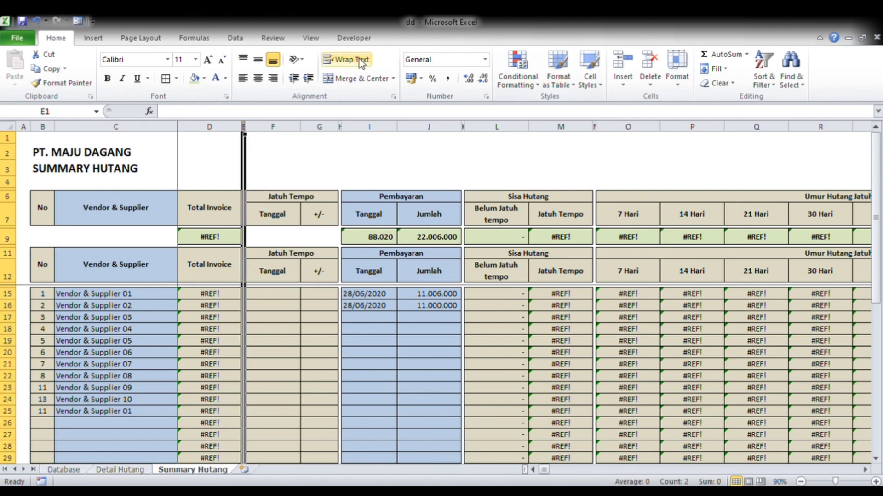
left_click(90, 38)
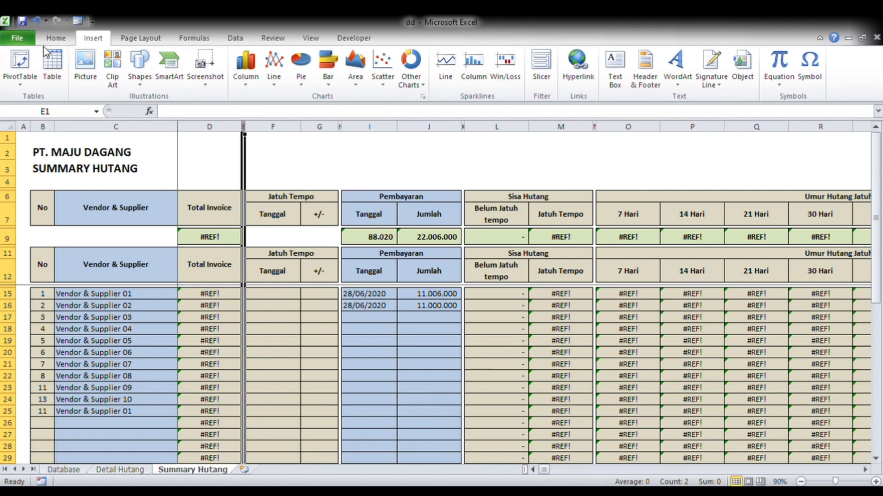
left_click(56, 38)
left_click(623, 65)
left_click(384, 237)
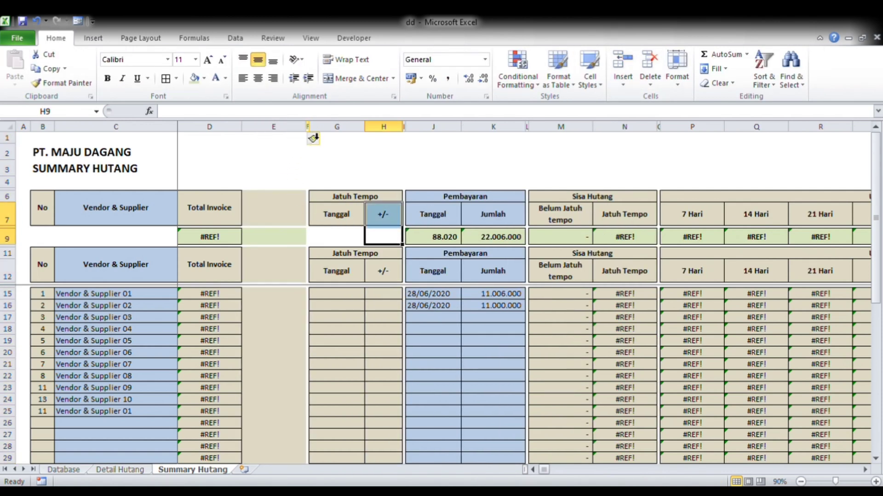
Copy the narrow spacer column F onto the new column E, giving it the same width and formatting.
left_click(307, 127)
key("ctrl+c")
left_click(267, 128)
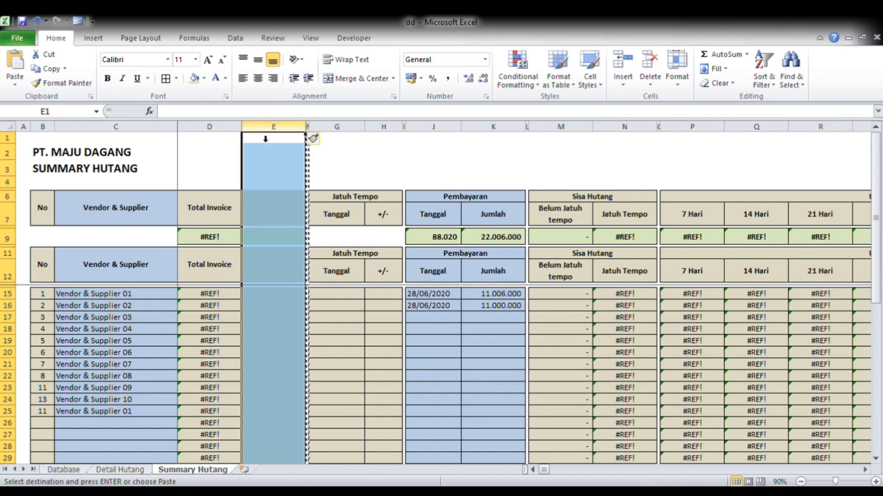
key("ctrl+v")
Unfreeze the current panes and freeze them again at cell F14, keeping the headers and the columns through E fixed.
left_click(210, 290)
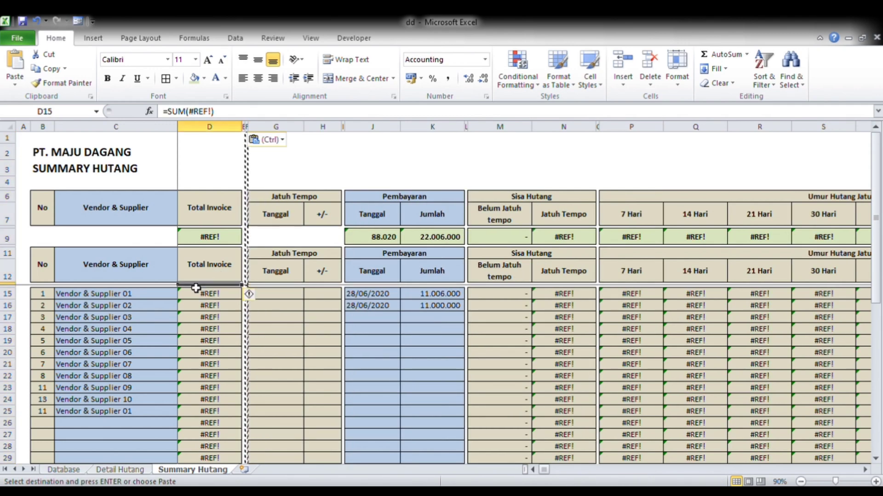
left_click(196, 286)
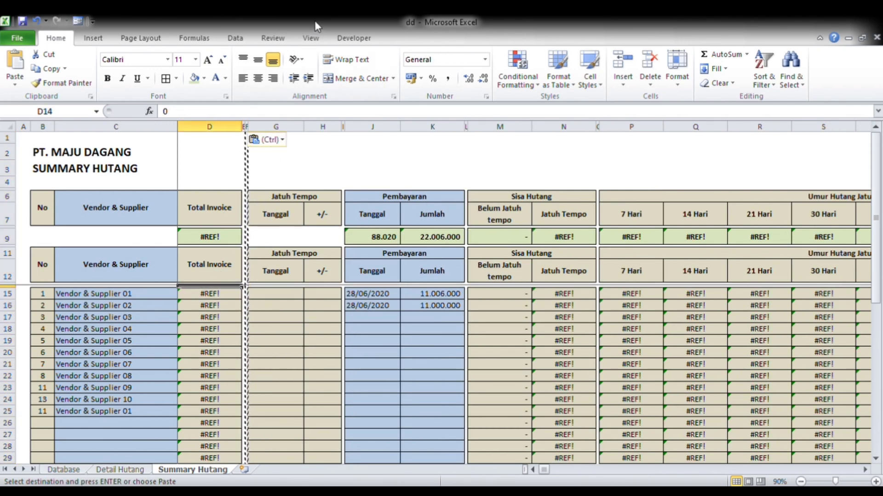
left_click(310, 37)
left_click(451, 57)
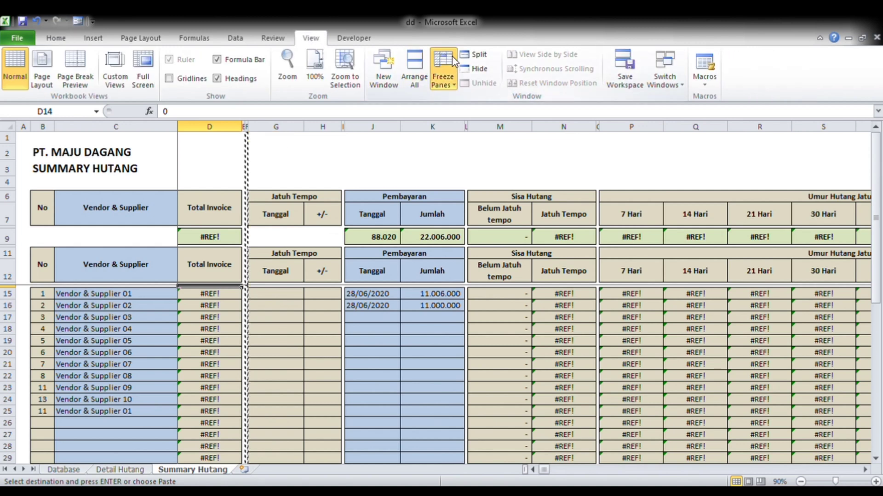
left_click(483, 107)
left_click(257, 289)
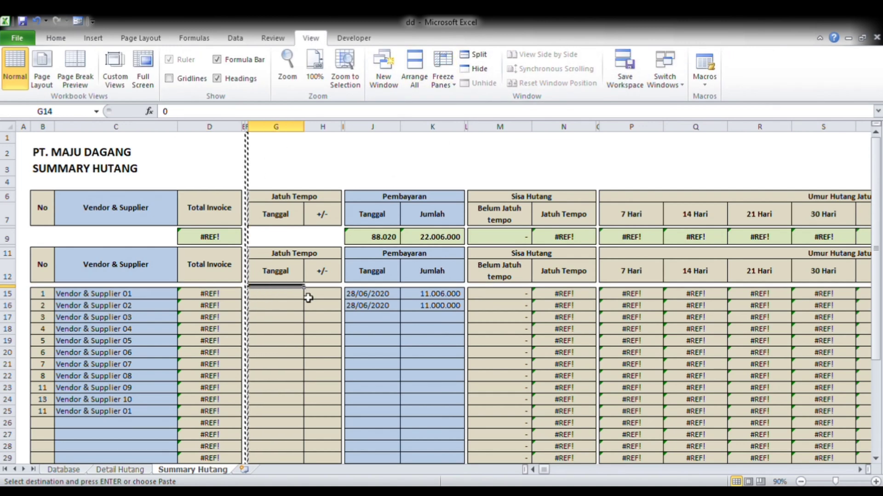
key("Left")
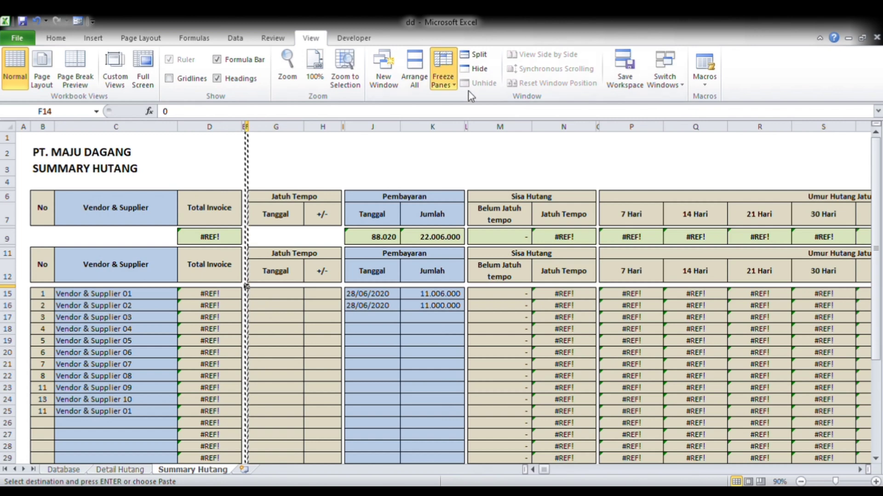
left_click(287, 363)
left_click(321, 305)
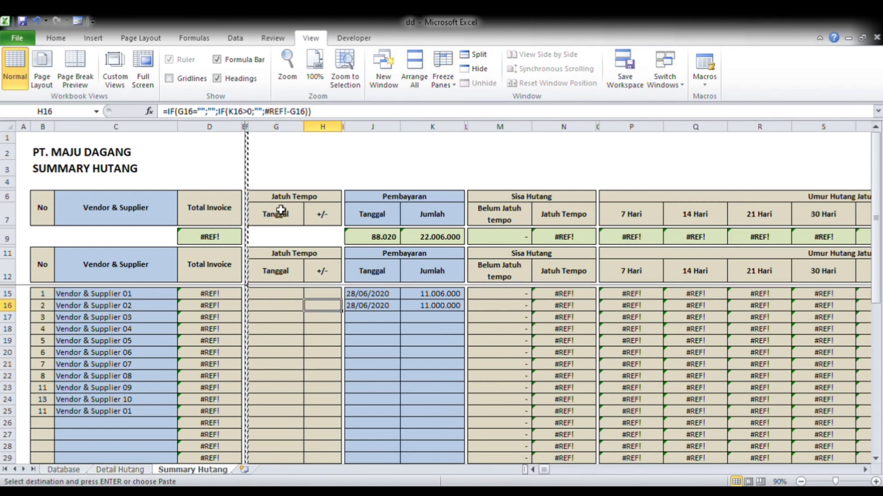
Change the Total Invoice header in cell D6 to Total Hutang.
left_click(198, 211)
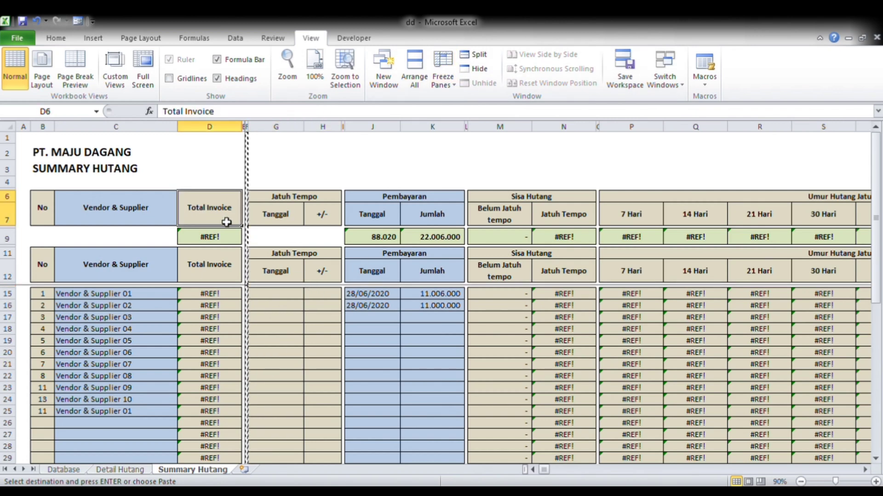
type("Total Huta")
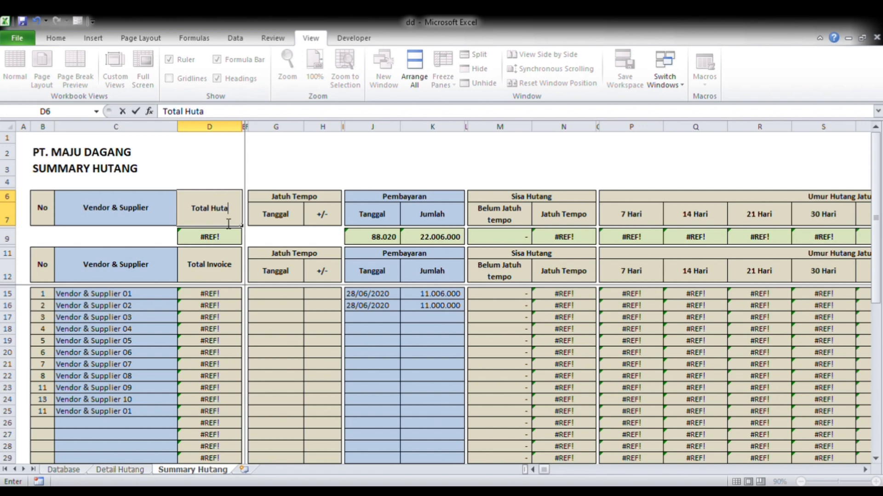
type("ng")
key("Tab")
key("Tab")
key("Tab")
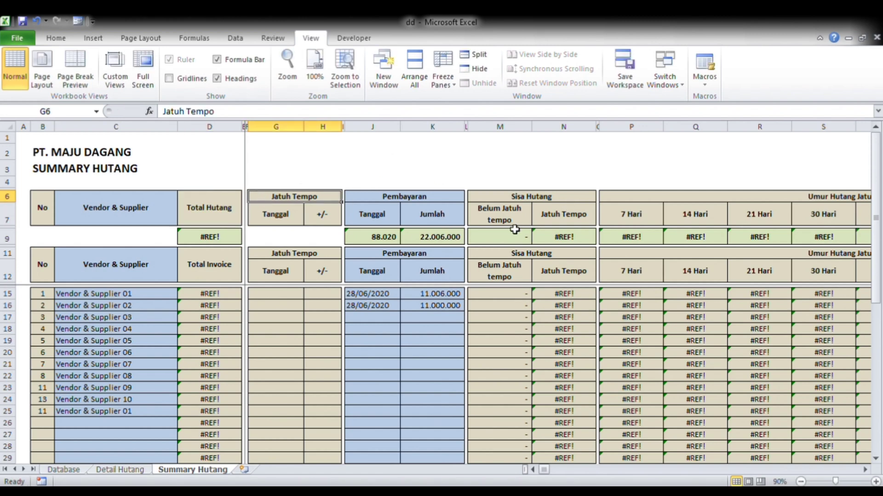
Delete columns G through L, removing the Jatuh Tempo and Pembayaran blocks with their spacers.
left_click(466, 129)
left_click(290, 138, "shift")
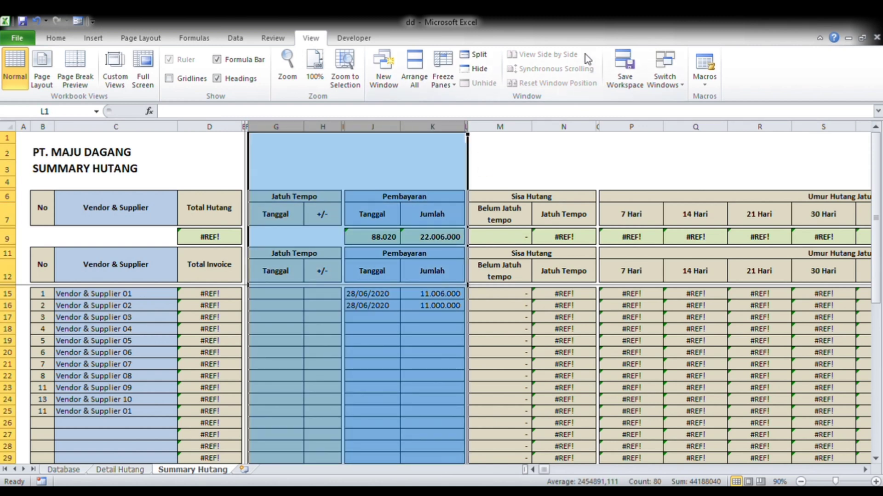
left_click(55, 37)
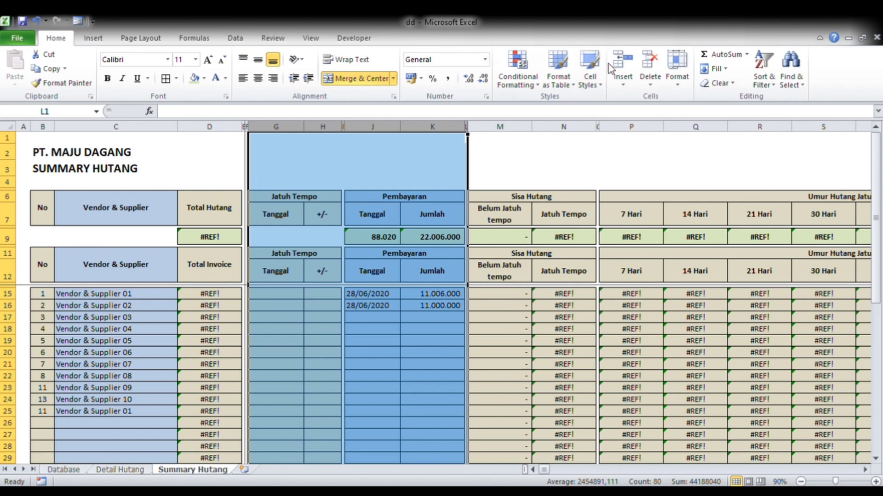
left_click(650, 63)
left_click(293, 273)
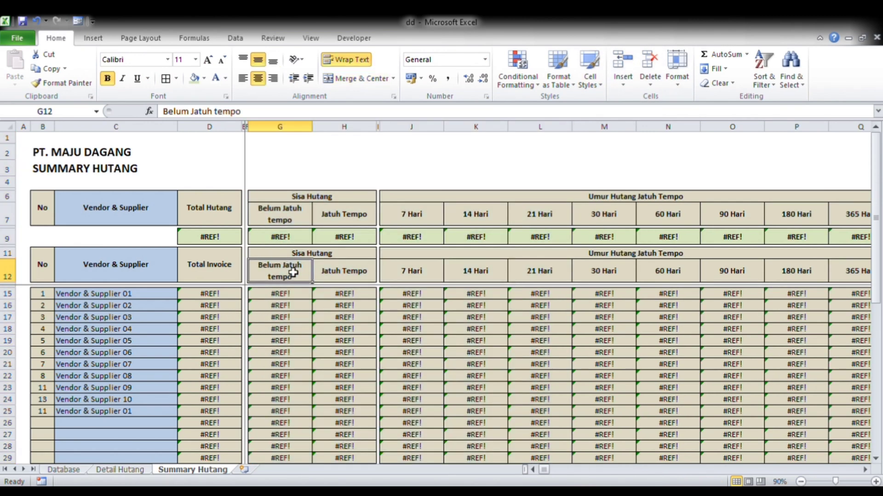
Unmerge the lower Sisa Hutang header in row 11 and clear its text from cell G11.
left_click(339, 278)
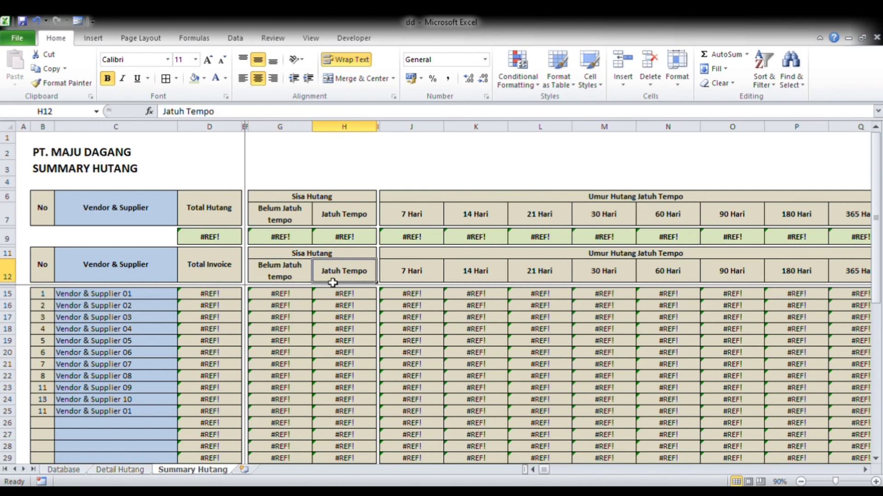
left_click(291, 251)
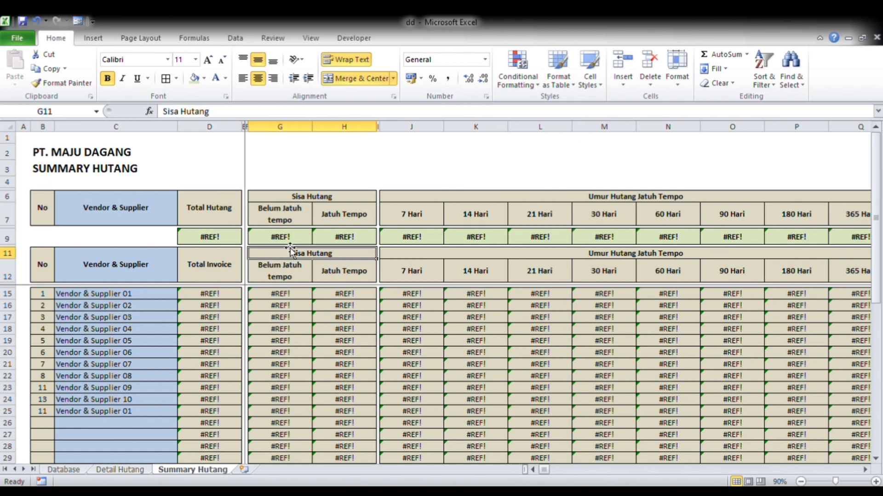
left_click(18, 258)
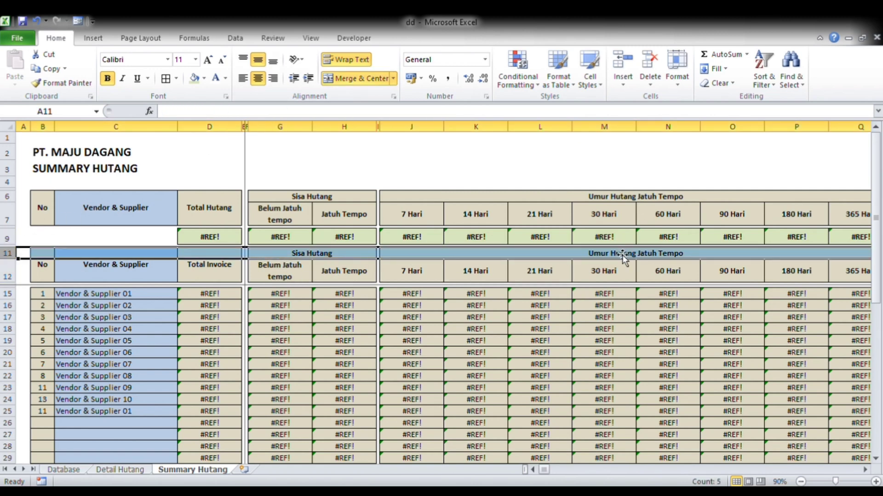
left_click(301, 269)
left_click(311, 254)
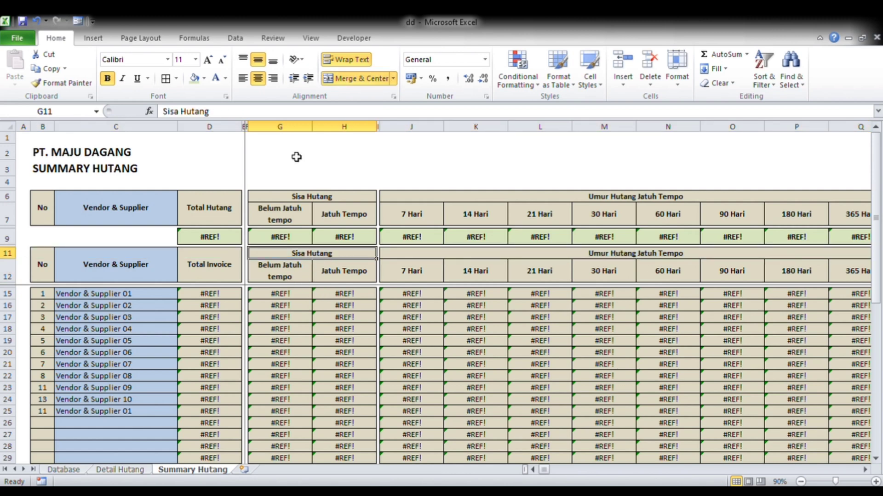
left_click(340, 79)
left_click_drag(282, 253, 278, 275)
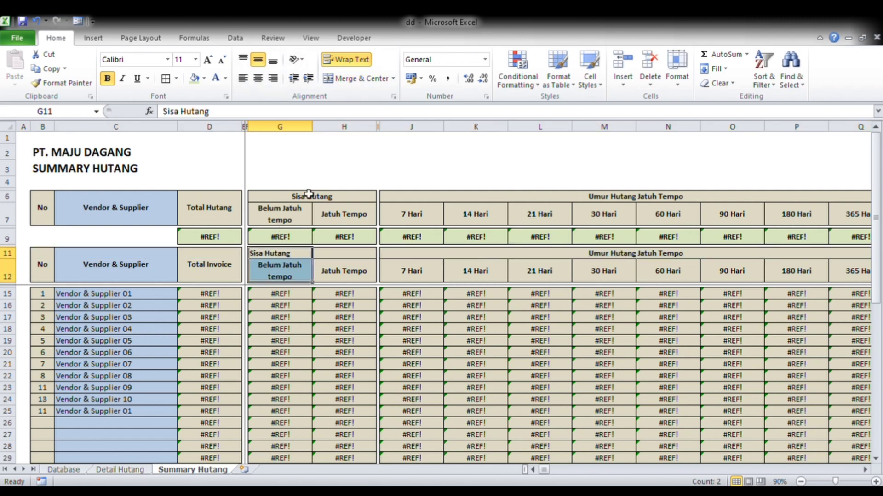
left_click(346, 83)
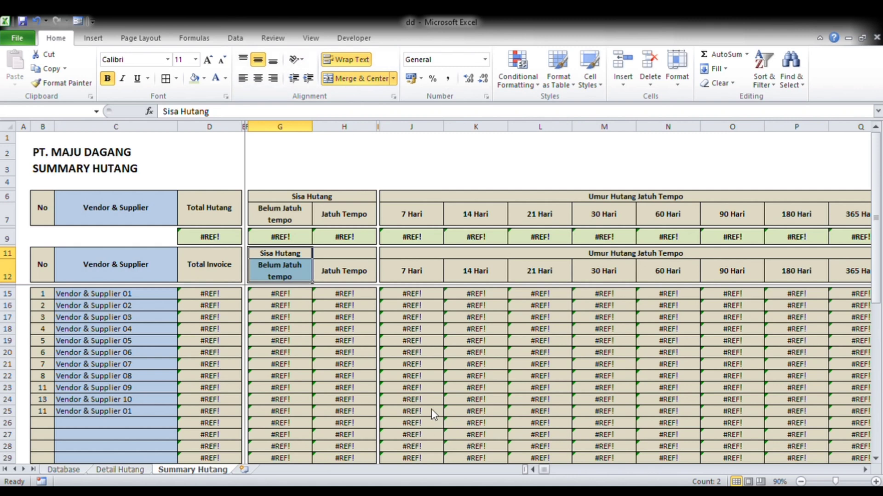
left_click(301, 255)
key("Delete")
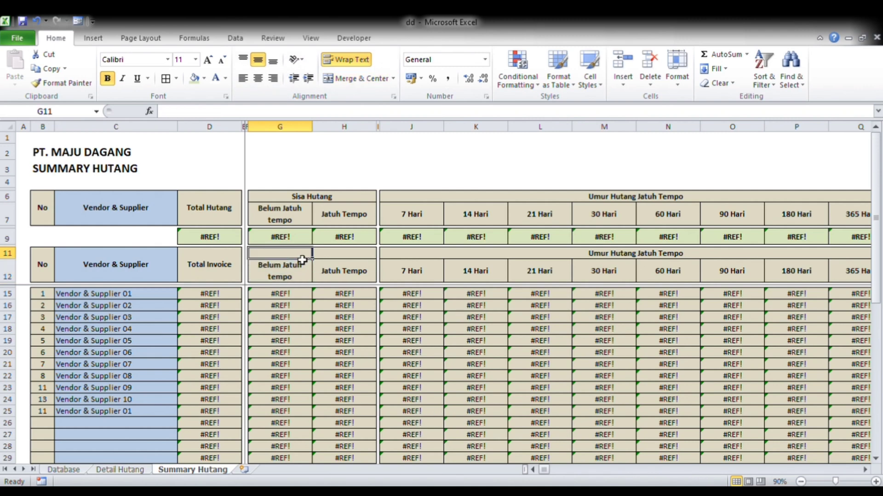
Merge and center G11:G12 for the Belum Jatuh tempo header and H11:H12 for the Jatuh Tempo header.
left_click_drag(285, 257, 286, 272)
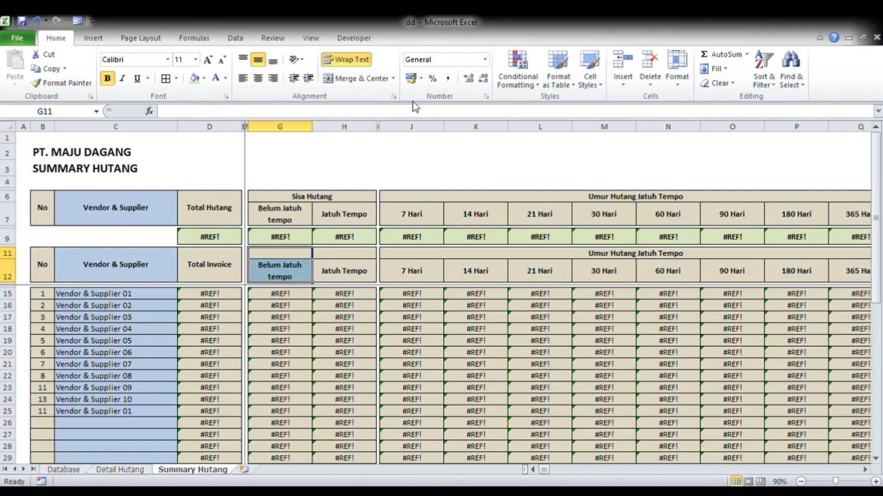
left_click(348, 82)
left_click_drag(374, 250, 368, 266)
left_click(347, 78)
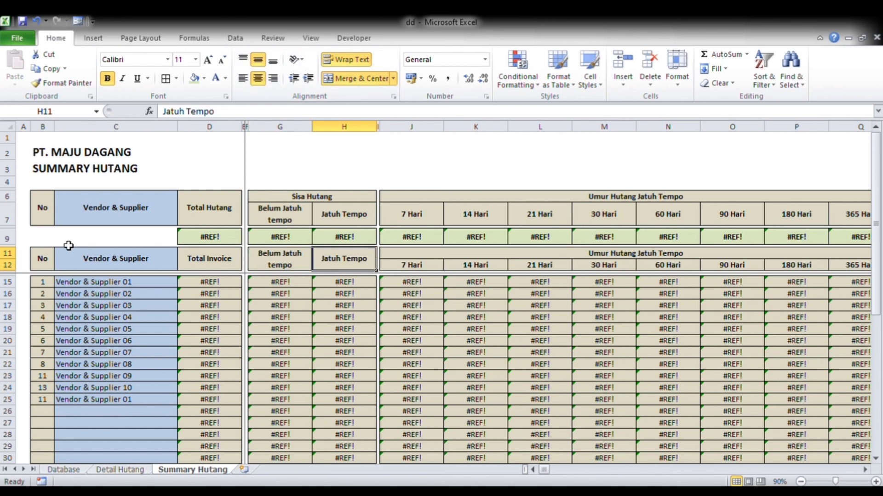
Delete the rows of the upper header block down through its totals row 9.
left_click_drag(18, 214, 23, 189)
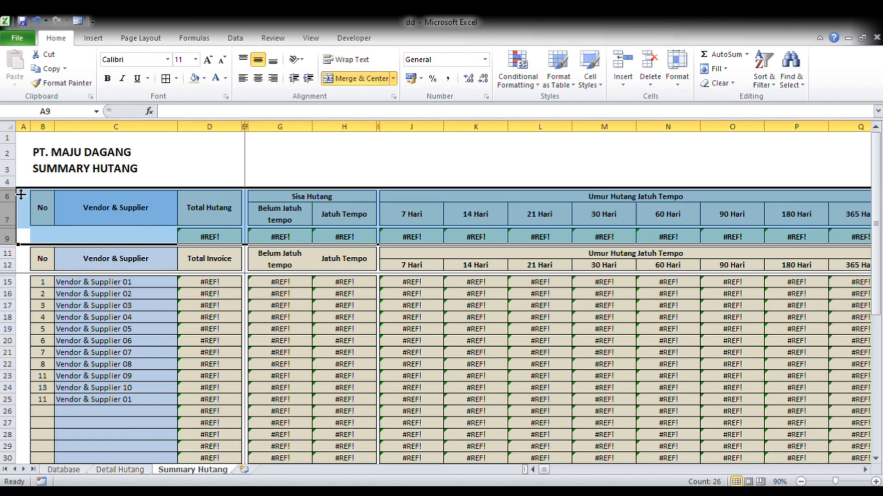
left_click(650, 62)
left_click(434, 261)
Review the remaining column headers in rows 6 and 7, from Total Invoice to the Umur Hutang Jatuh Tempo day ranges.
left_click_drag(288, 201, 335, 202)
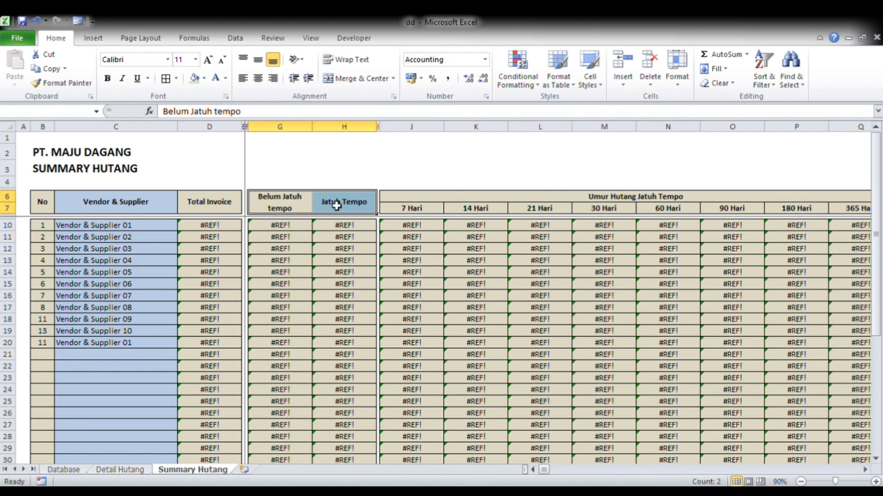
left_click(209, 225)
left_click(210, 203)
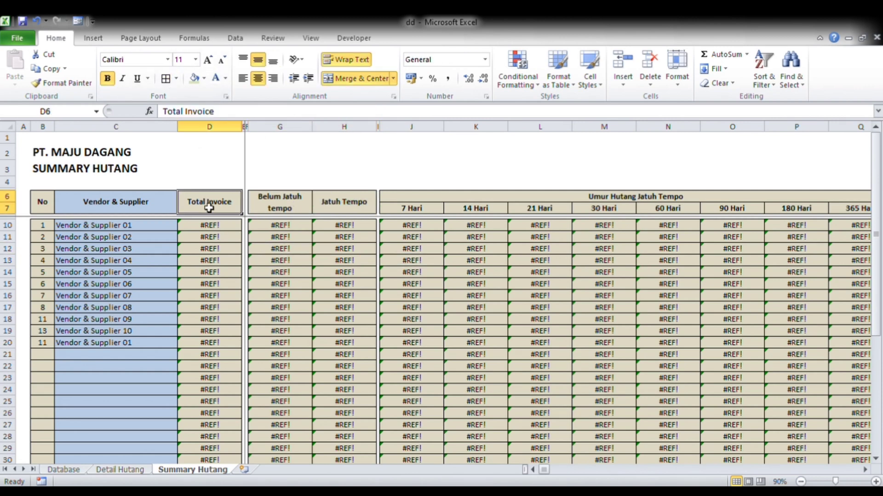
left_click(278, 208)
left_click(349, 205)
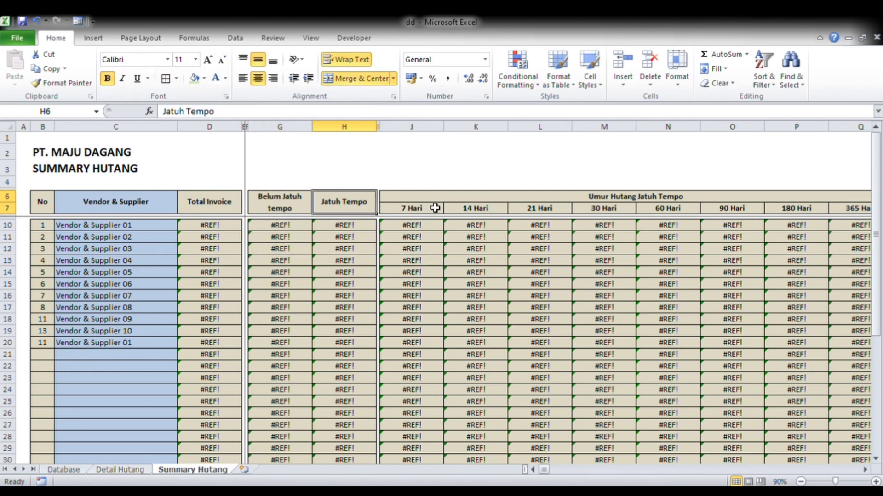
left_click(446, 202)
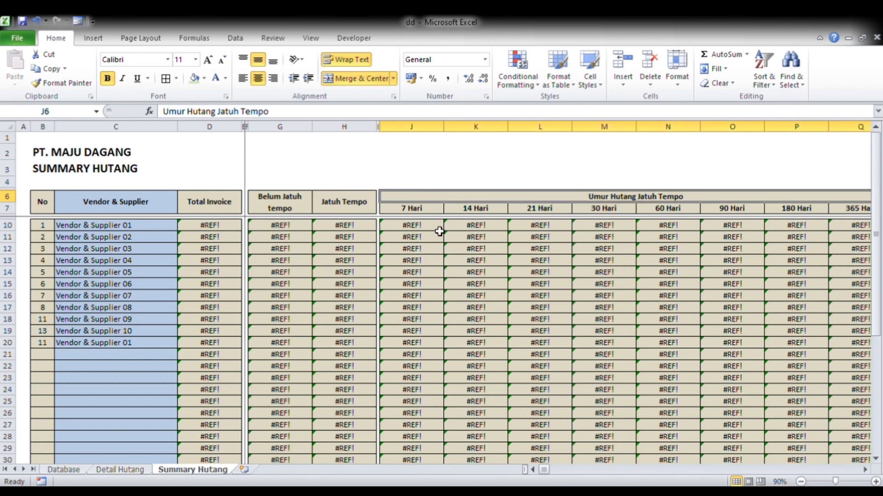
left_click(422, 212)
left_click(504, 209)
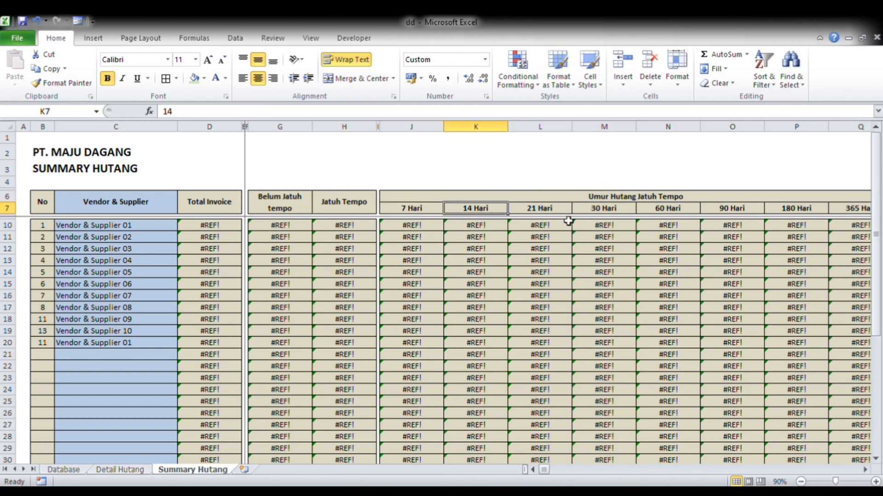
left_click_drag(569, 217, 598, 217)
left_click(666, 216)
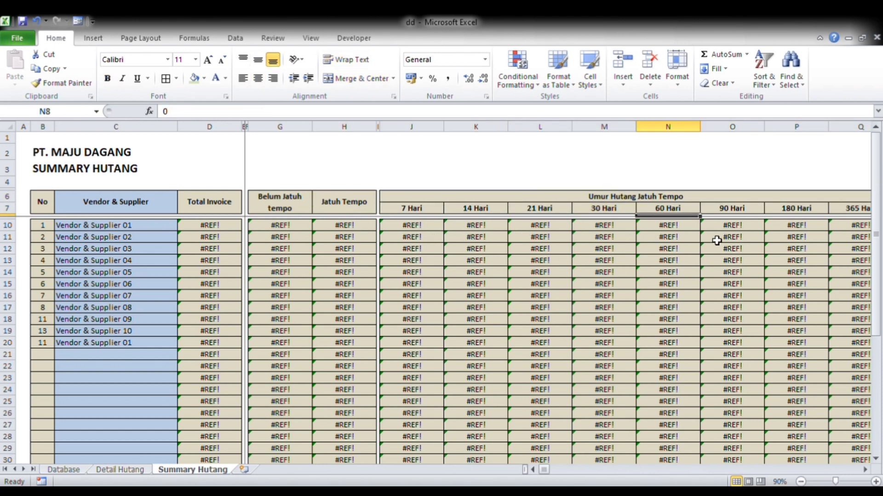
Clear the broken formulas from the table body in D10:Q34.
left_click(211, 226)
scroll(675, 379, "down", 6)
left_click(839, 306, "shift")
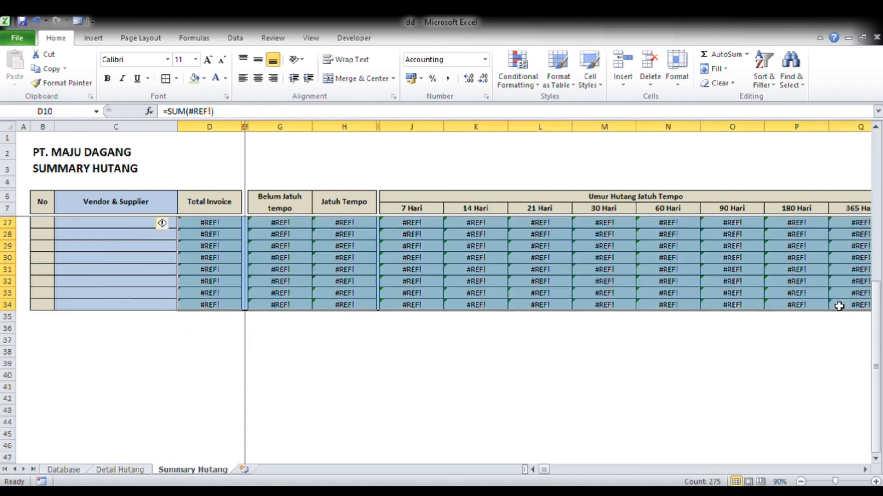
key("Delete")
scroll(830, 312, "up", 6)
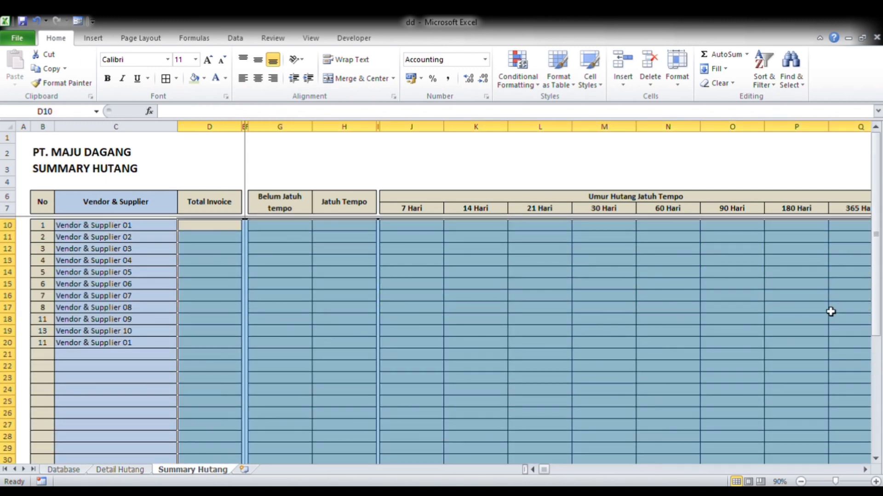
Clear the vendor names from C10:C20.
left_click(111, 226)
left_click(115, 342, "shift")
key("Delete")
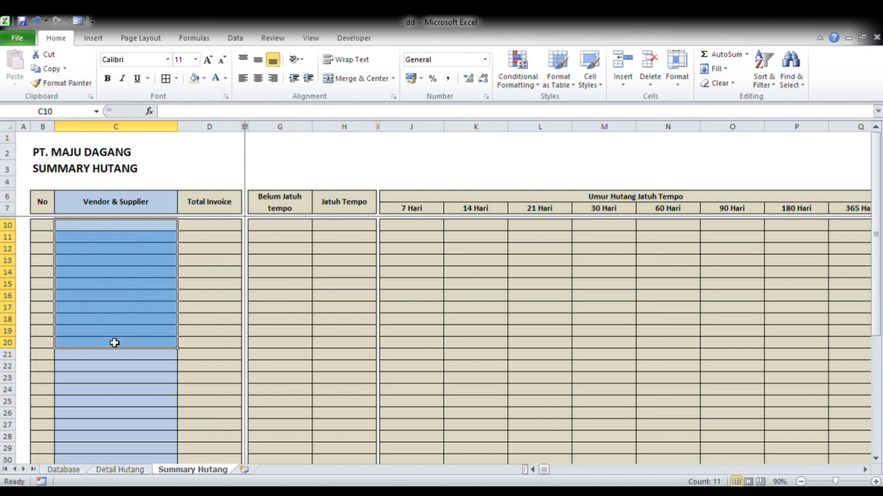
Remove the fill color from the whole table, B6:Q34.
left_click(48, 203)
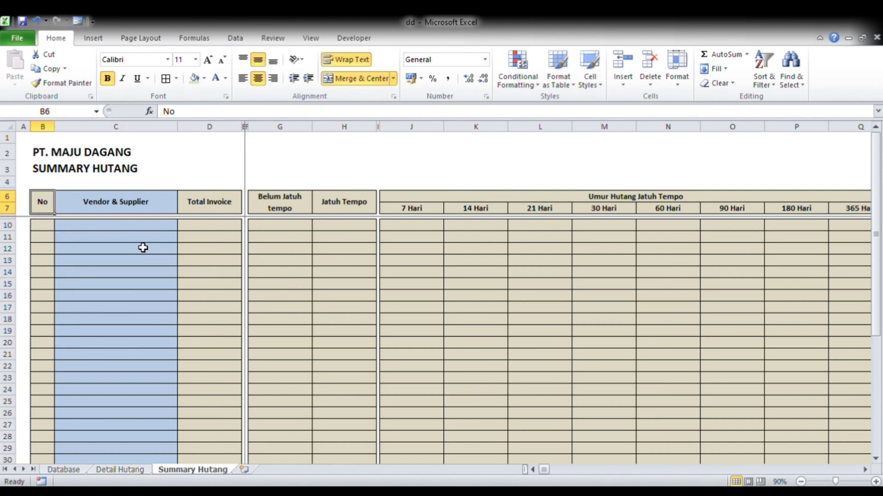
scroll(533, 469, "down", 6)
left_click(844, 305, "shift")
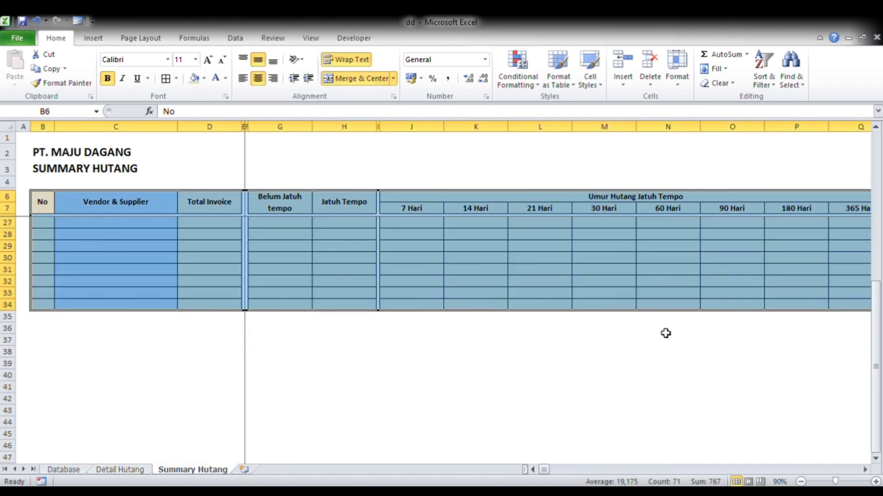
scroll(666, 331, "up", 6)
left_click(204, 81)
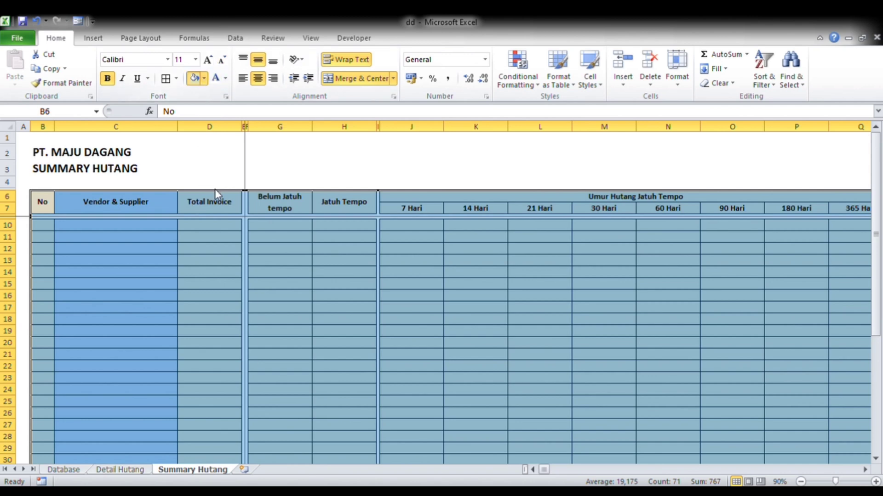
left_click(217, 194)
Increase the height of row 10, the first row of the table body.
left_click(80, 230)
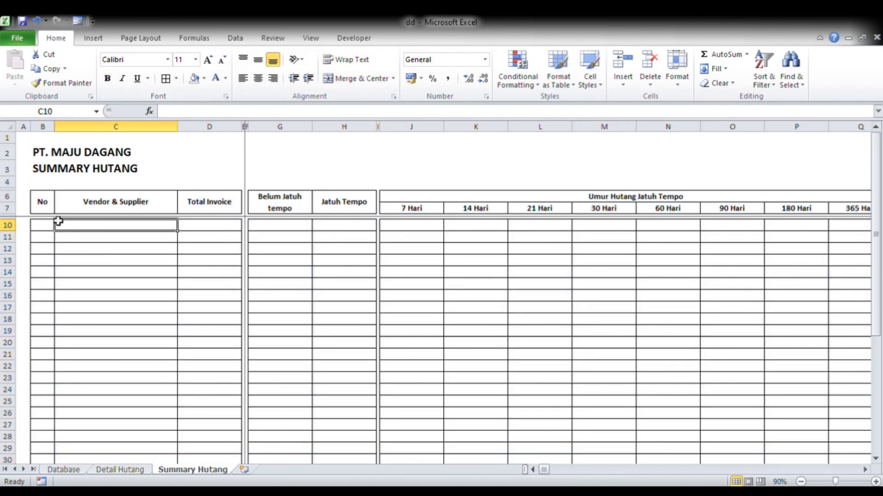
left_click(10, 228)
left_click_drag(10, 231, 13, 237)
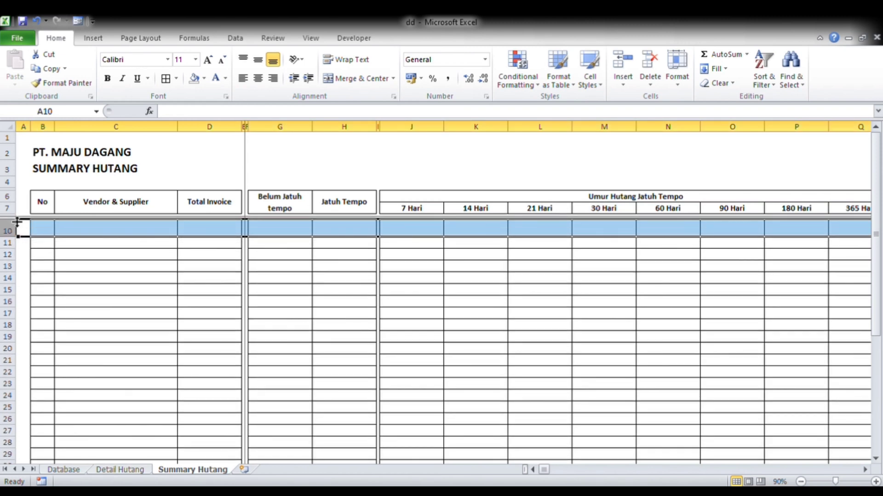
Copy the thin spacer row 8 onto row 11 to separate row 10 from the rows below.
left_click(19, 226)
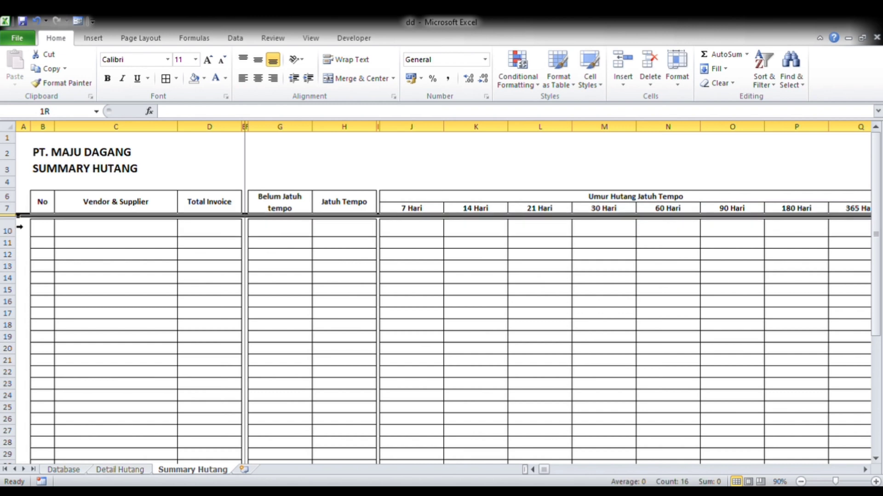
key("ctrl+c")
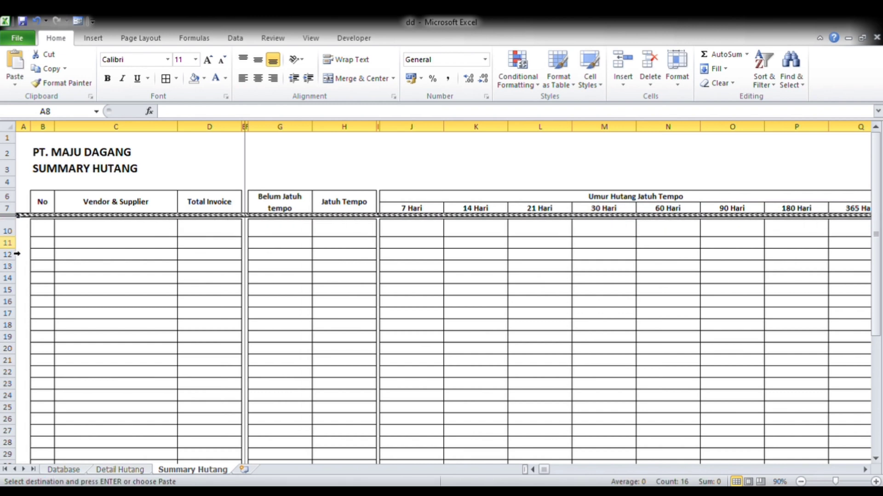
left_click(17, 235)
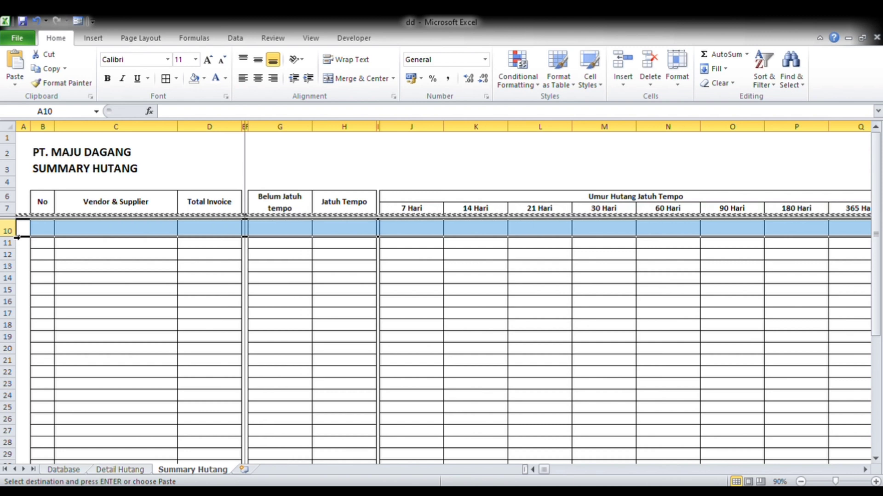
left_click(10, 244)
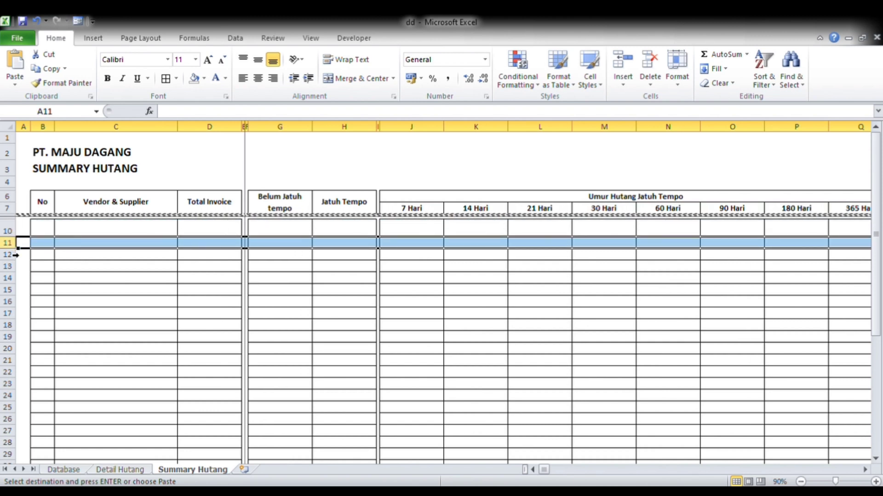
key("ctrl+v")
left_click(27, 280)
Enter A in cell B10 and Bahan Baku in cell C10, and make row 10 bold.
left_click(42, 232)
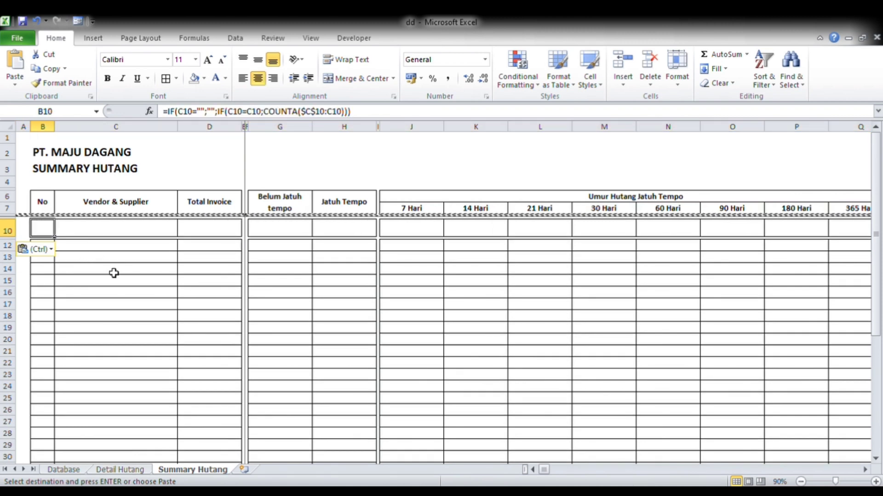
type("A")
key("Tab")
type("Bahan")
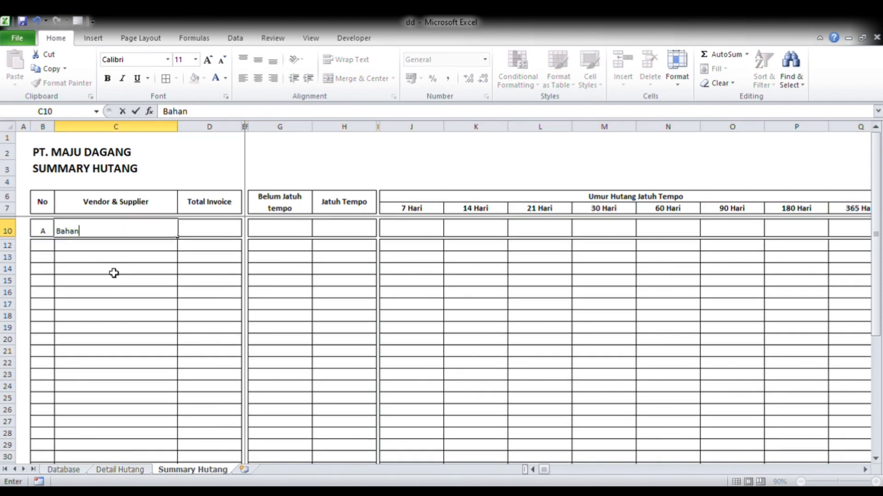
type(" Baku")
key("Tab")
key("Left")
key("Left")
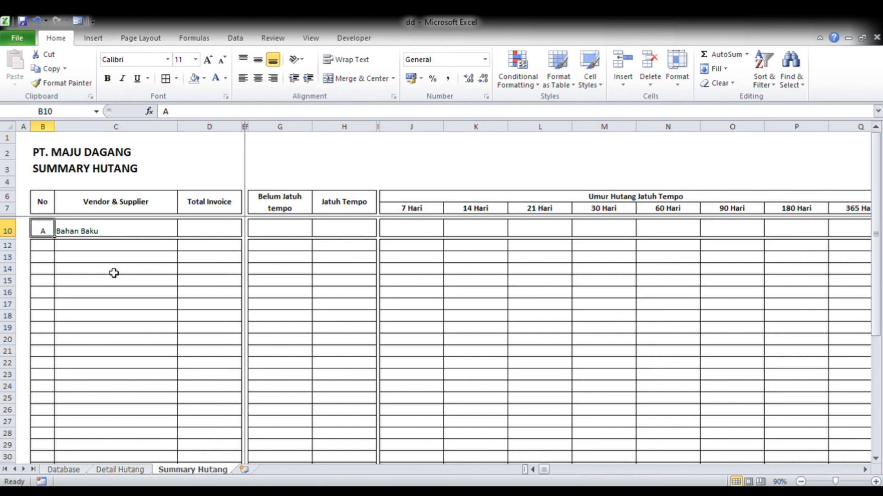
left_click(9, 231)
key("ctrl+b")
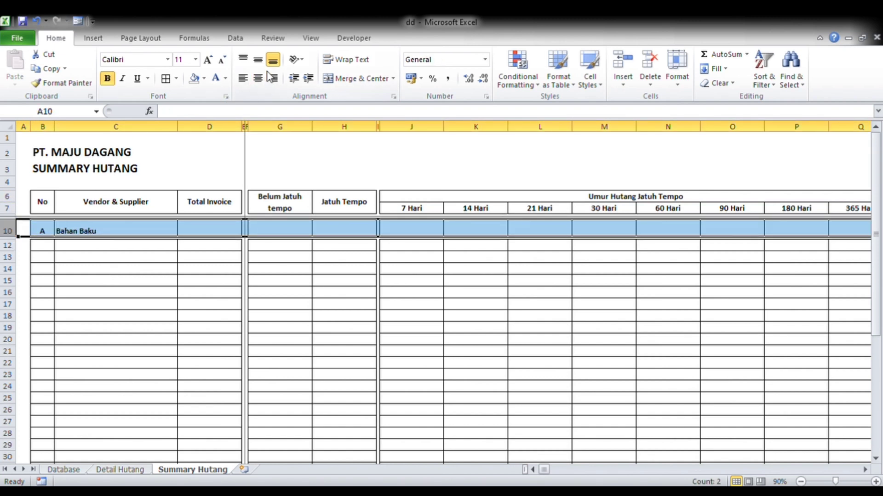
Vertically centre the contents of row 10.
left_click(259, 58)
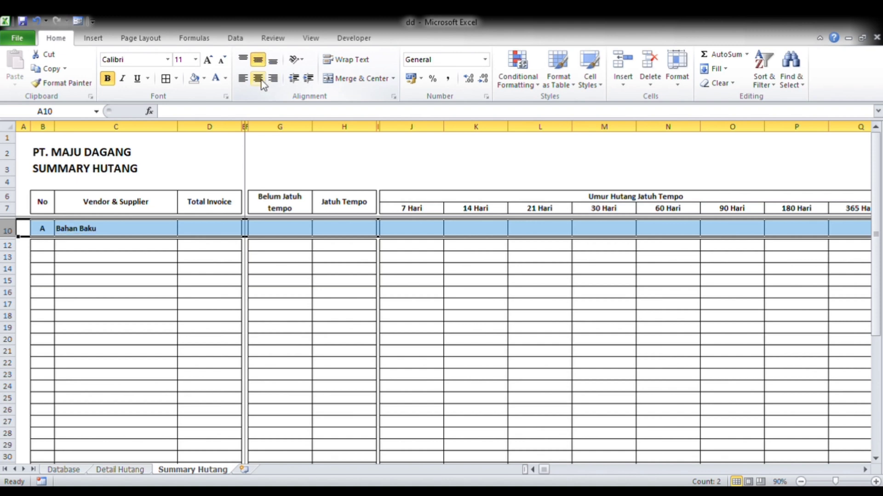
left_click(144, 232)
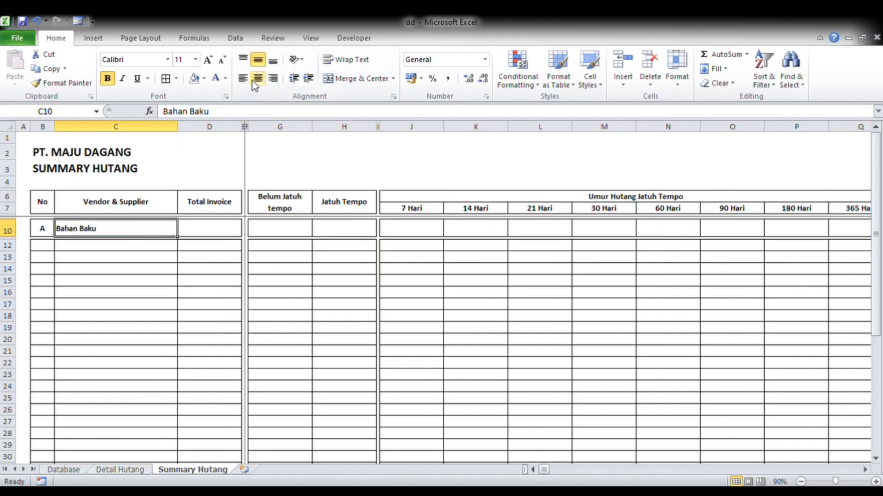
left_click_drag(164, 375, 138, 352)
Fill the Bahan Baku category row, cells B10:D10, G10:H10 and J10:Q10, with dark tan, skipping the narrow spacer columns.
left_click(43, 227)
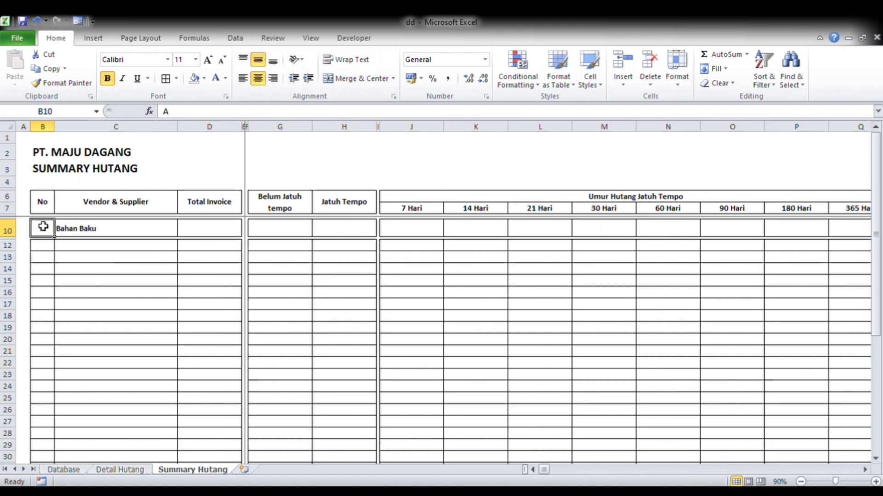
left_click(211, 236, "shift")
left_click(273, 234, "ctrl")
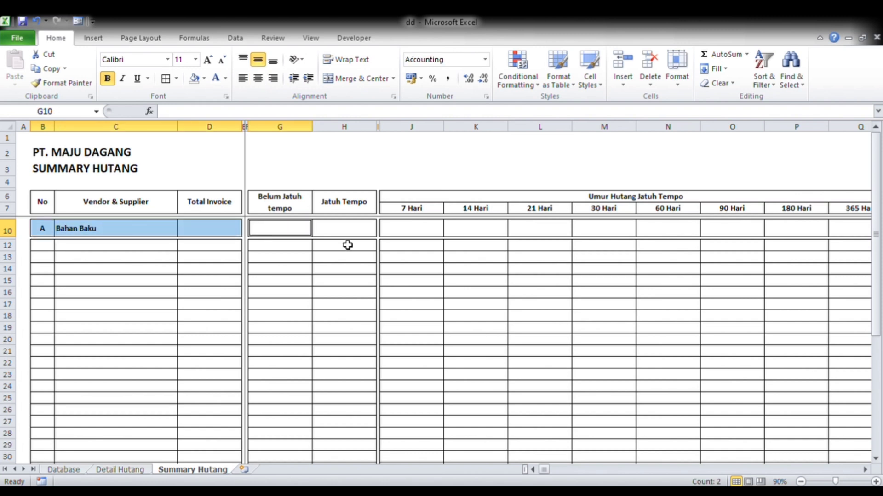
left_click(353, 231, "shift")
left_click(435, 237, "ctrl")
left_click(858, 237, "shift")
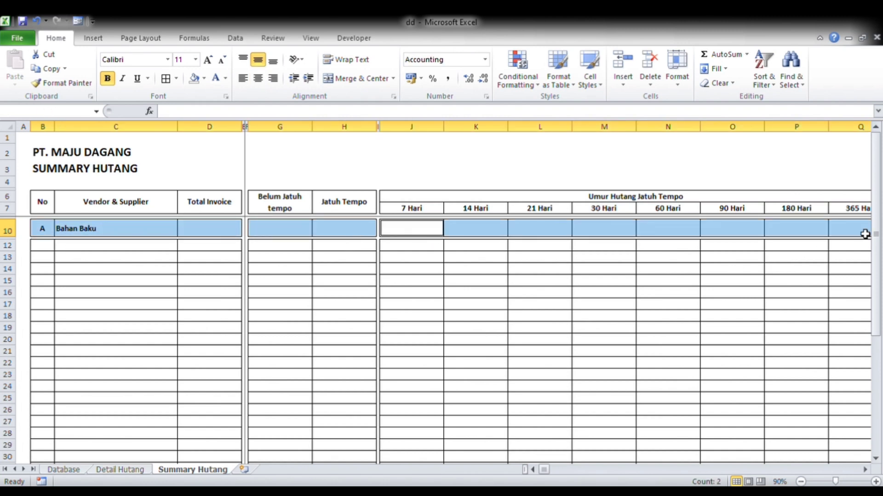
left_click(205, 79)
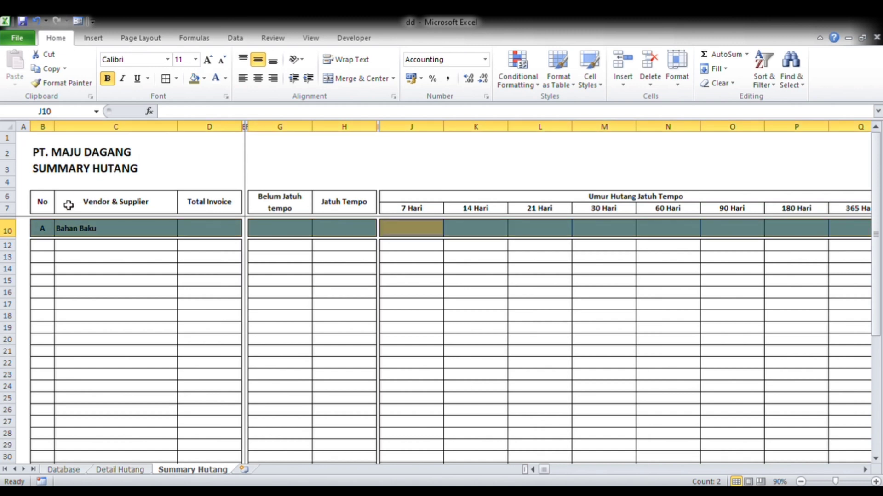
Apply the same dark tan fill to the table header cells B6:D7, G6:H7 and J6:Q7.
left_click(50, 206)
left_click(220, 216, "shift")
left_click(295, 211, "ctrl")
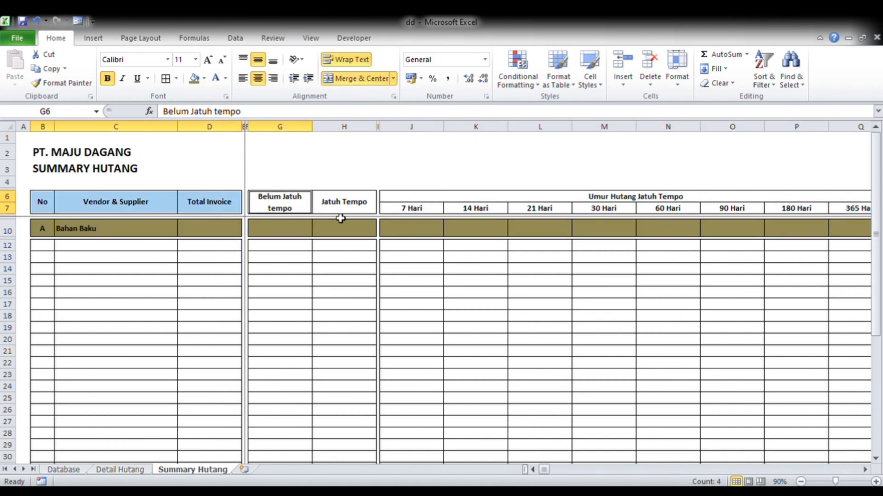
left_click(338, 217, "ctrl")
left_click(424, 198, "ctrl")
left_click(849, 212, "shift")
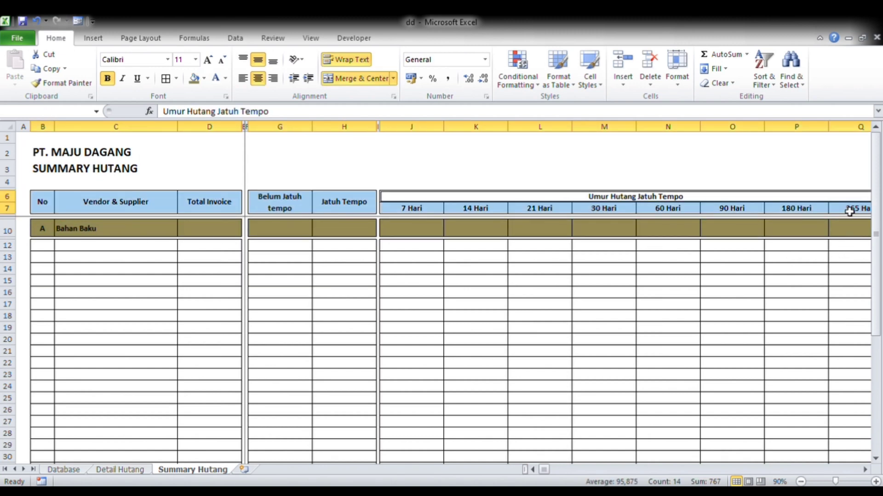
left_click(194, 78)
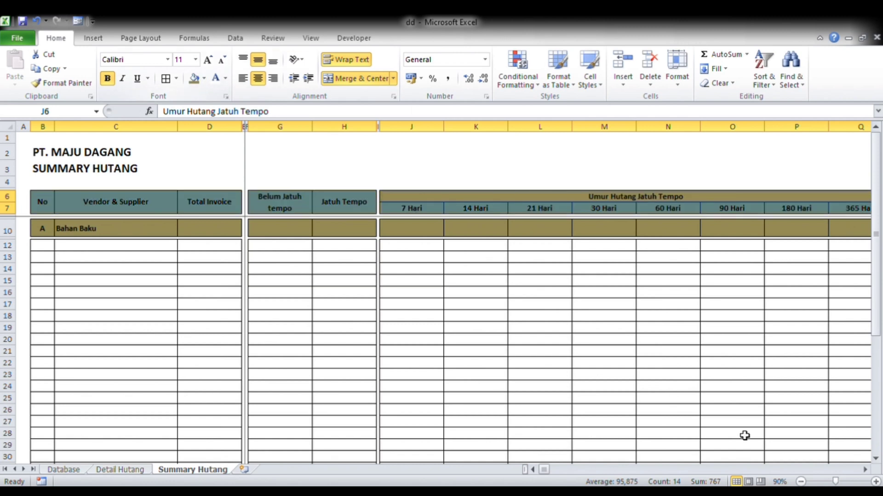
Set the view zoom to 100% and change the text color of header B6:Q7 and row B10:Q10 to white.
left_click(875, 482)
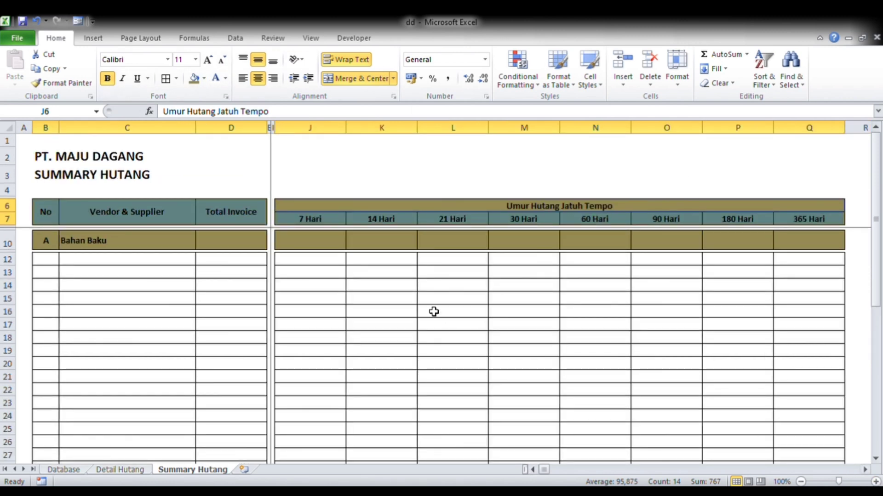
left_click_drag(425, 302, 395, 287)
left_click(221, 249)
key("Left")
key("Left")
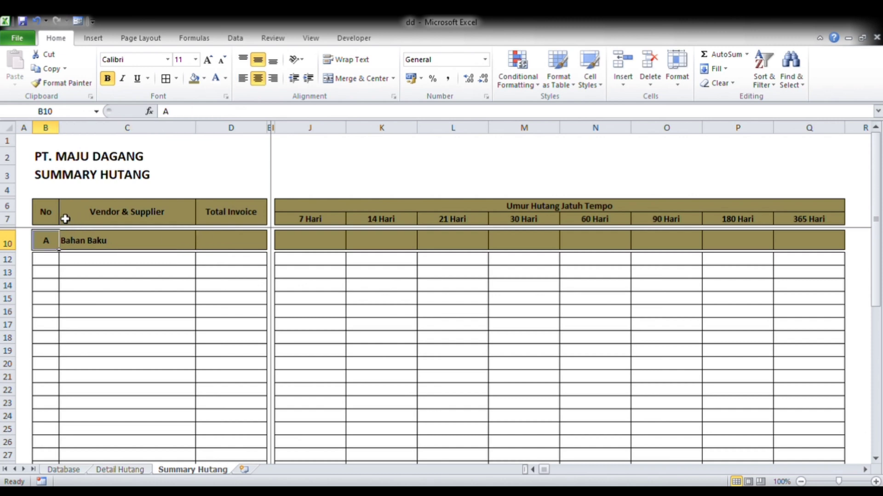
left_click(57, 216)
left_click(831, 223, "shift")
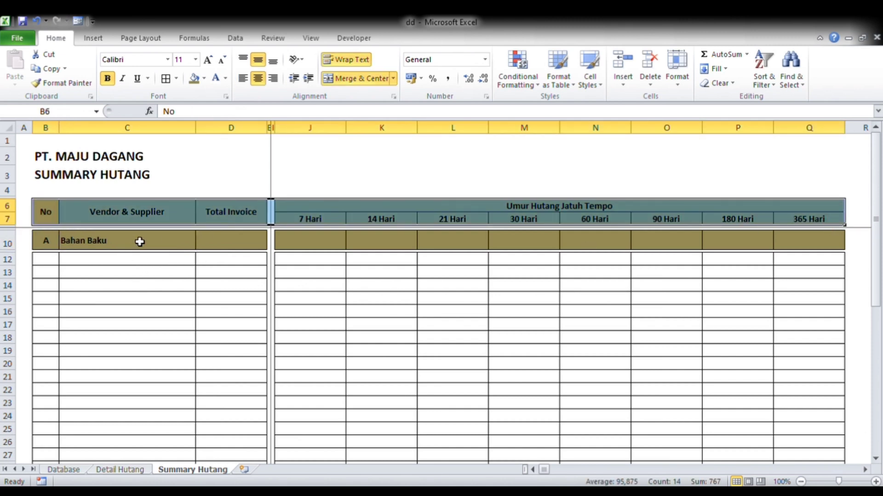
left_click(66, 235)
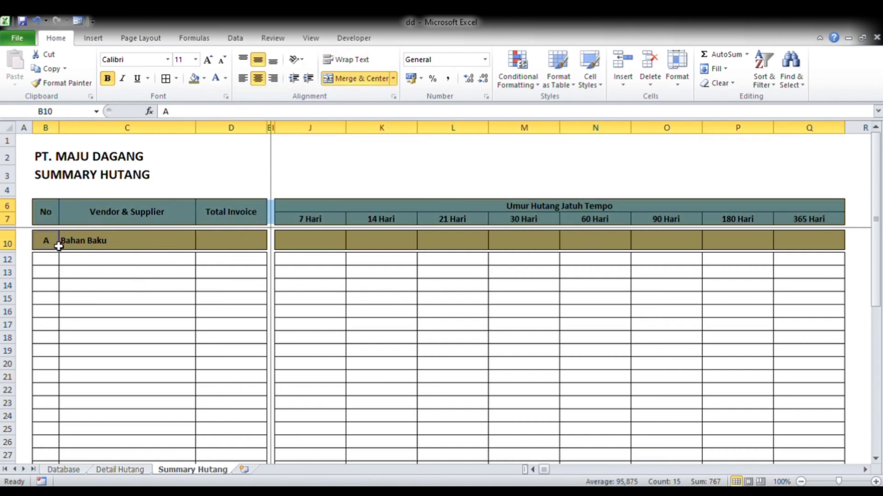
left_click(832, 244, "shift")
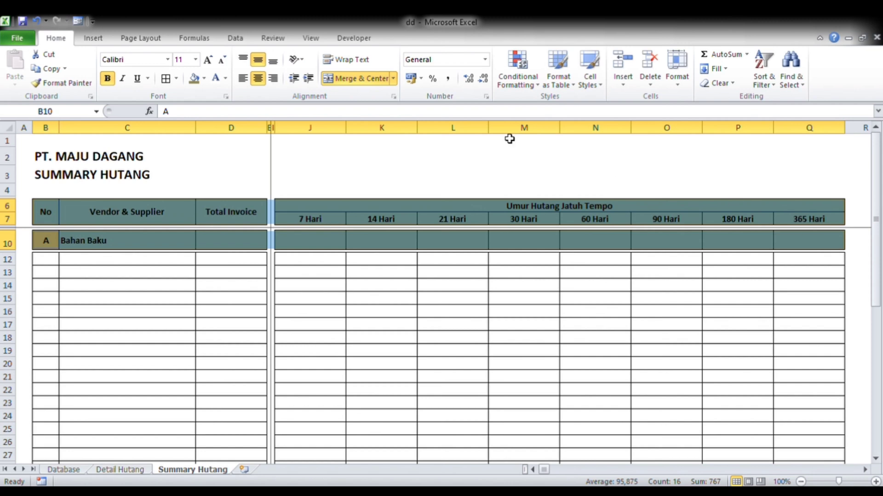
left_click(216, 79)
left_click(180, 262)
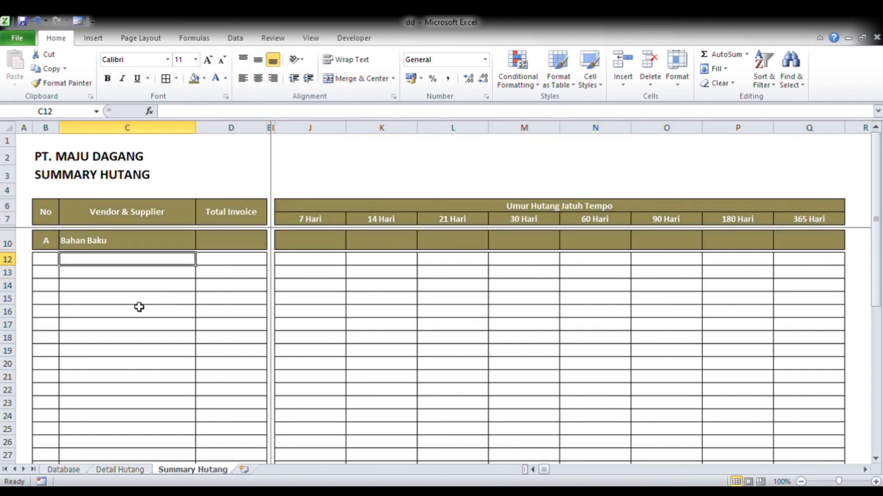
Copy the category row with its thin spacer rows, rows 9 to 11, and insert the copies at row 19.
left_click(45, 246)
left_click(10, 245)
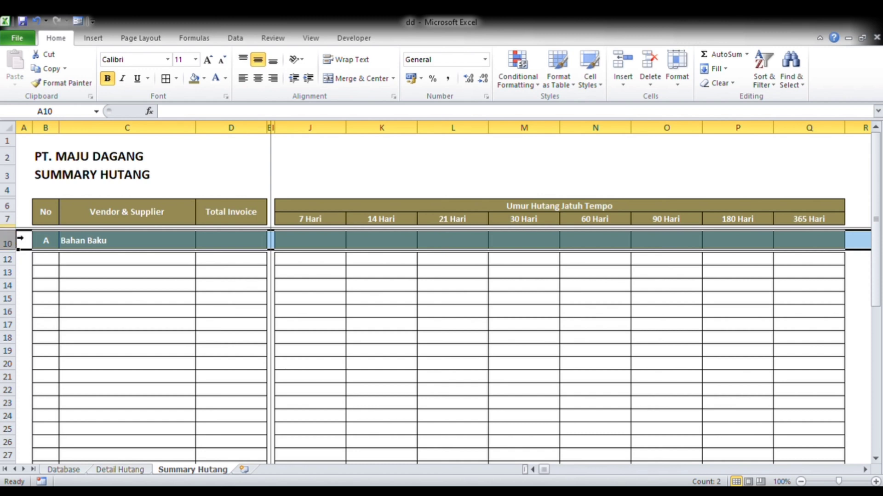
left_click_drag(16, 229, 16, 252)
key("ctrl+c")
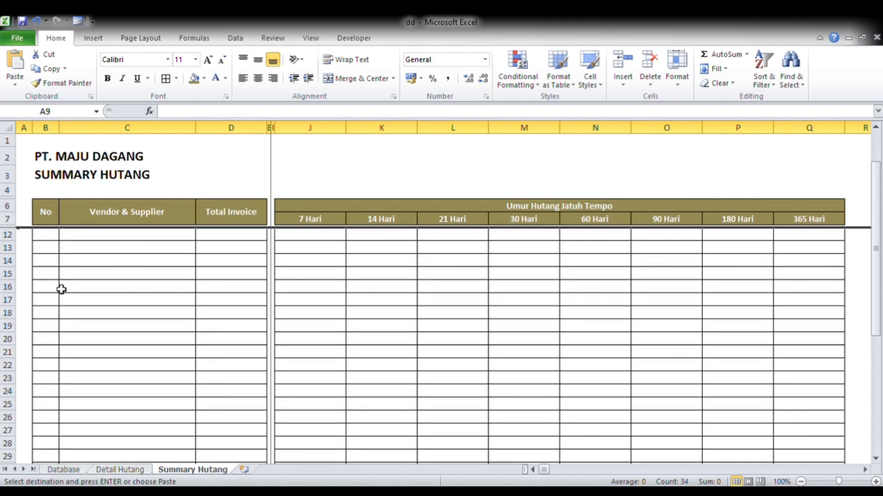
left_click(7, 351)
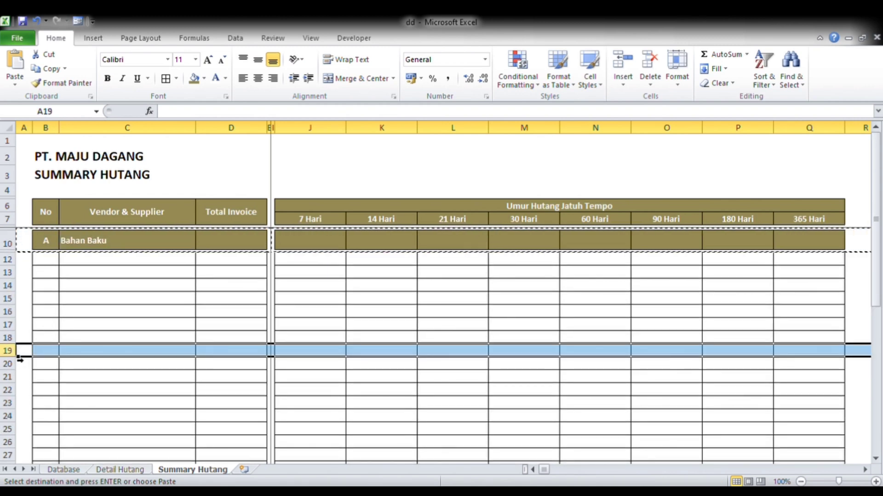
left_click(627, 59)
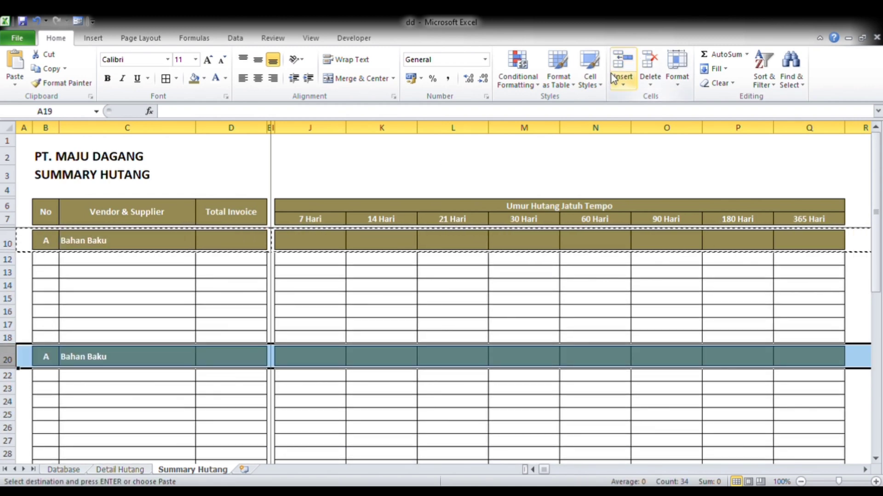
Insert the same copied category and spacer rows again at row 31.
scroll(100, 319, "down", 3)
scroll(49, 369, "down", 2)
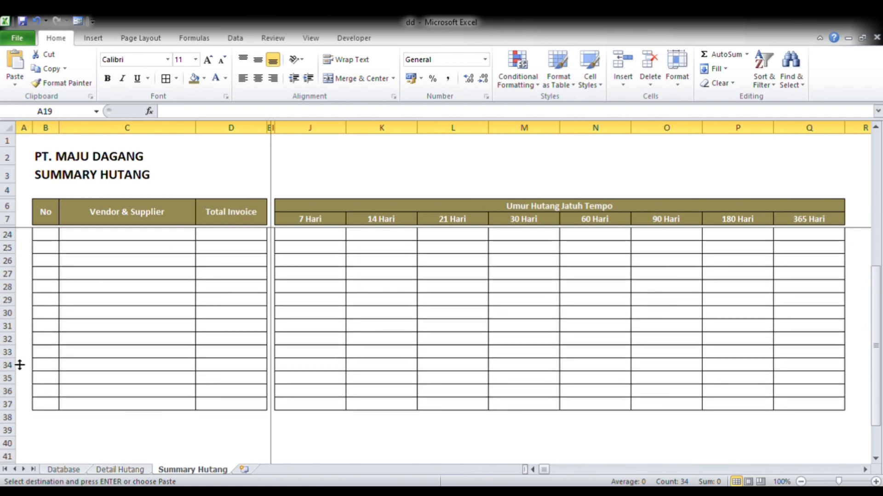
left_click(8, 326)
left_click(623, 62)
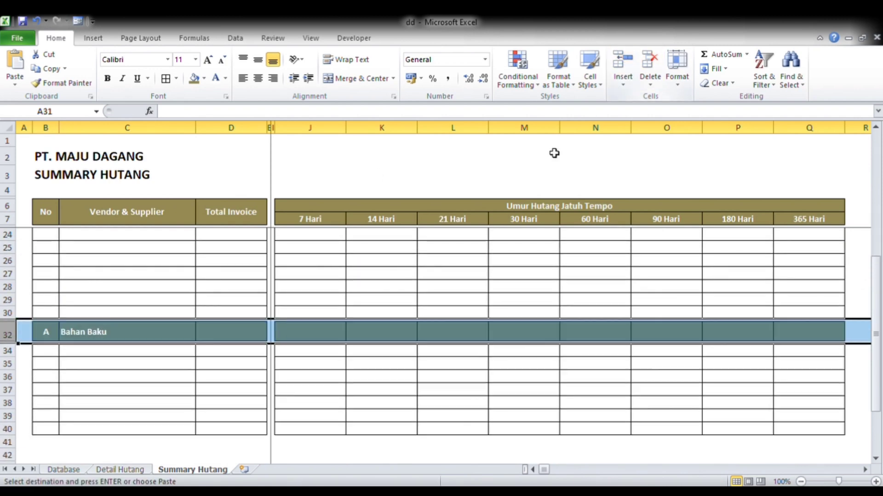
left_click(262, 301)
Enter B in cell B20 and bahan Penolong in cell C20 for the second category row.
scroll(264, 308, "up", 5)
left_click(103, 240)
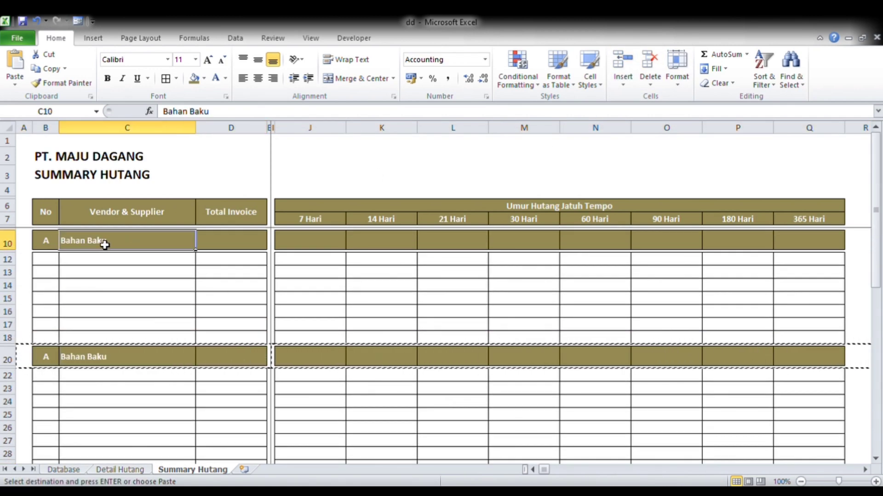
left_click(83, 359)
left_click(49, 360)
type("B")
key("Tab")
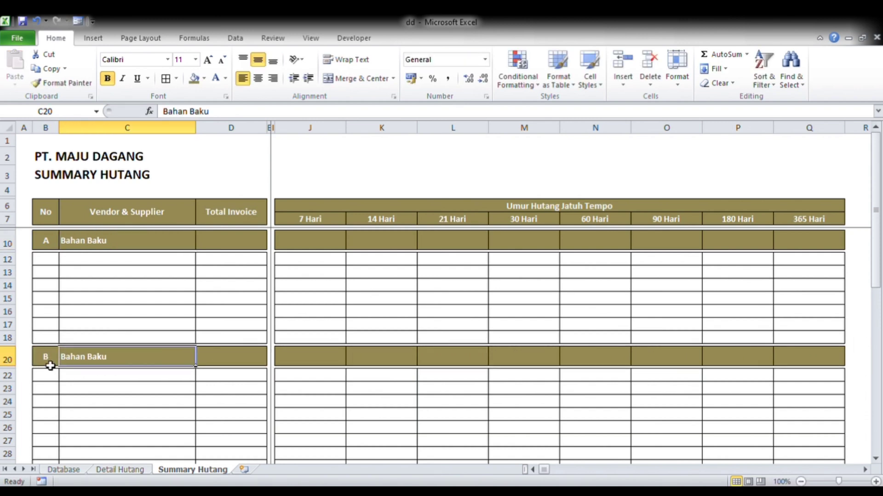
type("bahan Penolong")
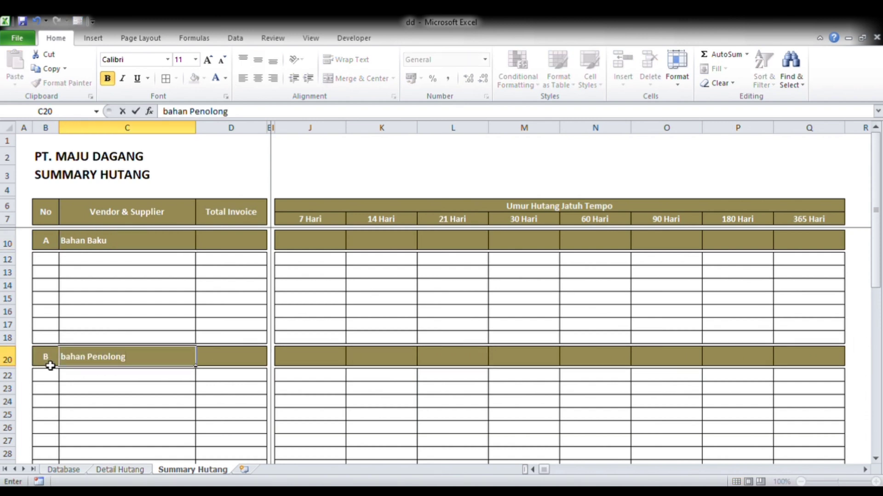
key("Return")
key("Up")
key("Right")
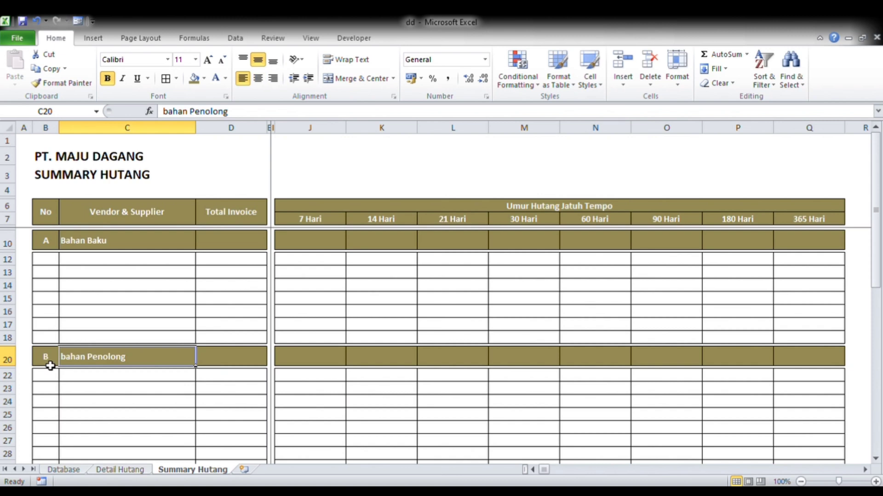
Correct the category name in C20 to Bahan Penolong with a capital B.
key("F2")
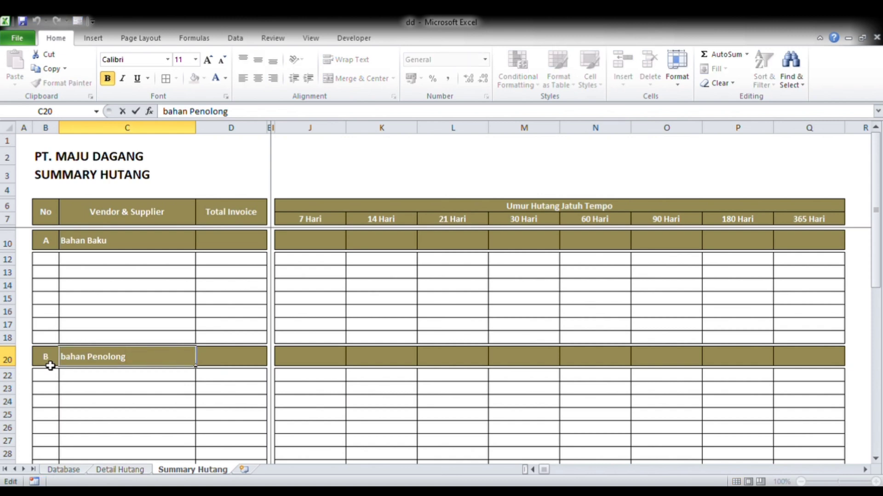
key("shift+Home")
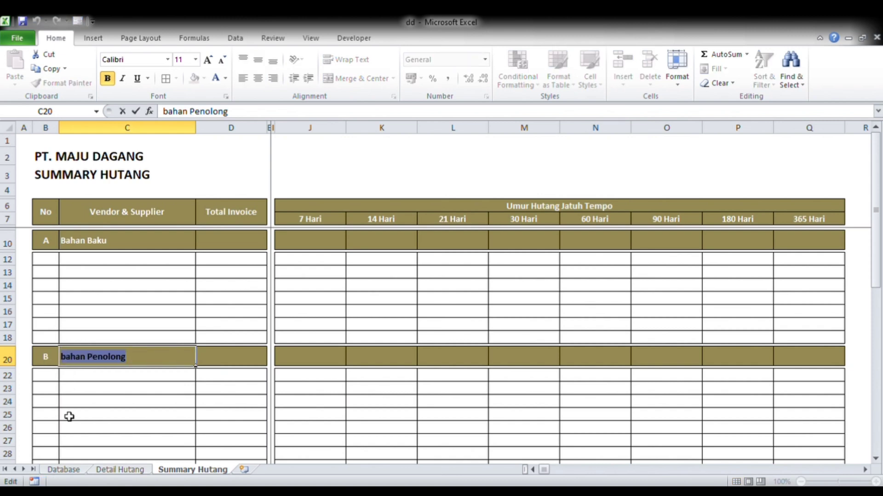
type("Bahan")
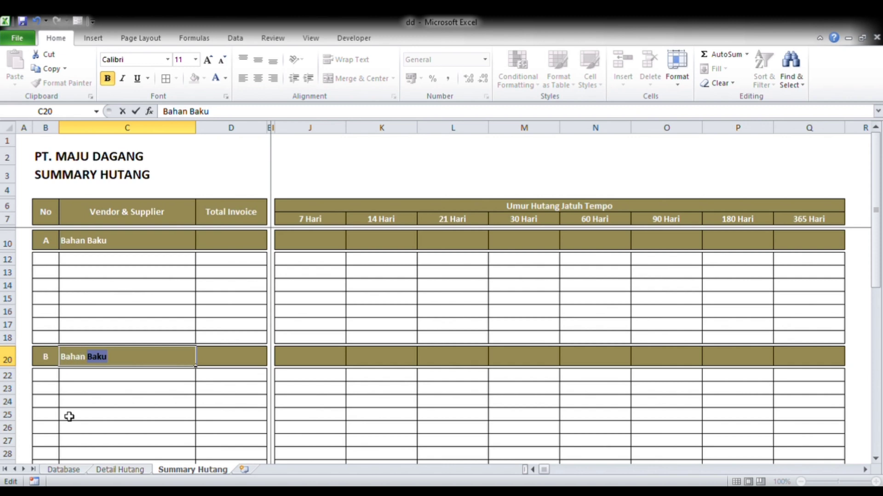
type(" Penolong")
key("Return")
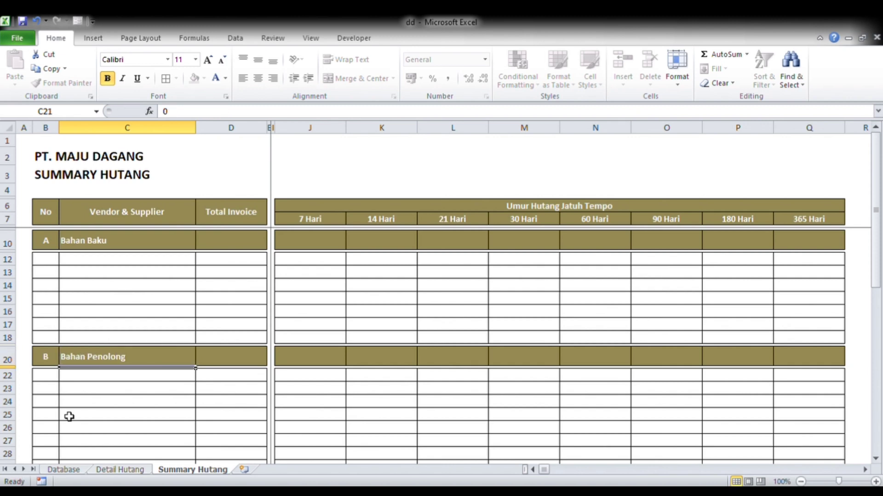
key("Left")
key("Up")
Label the third category row with C in cell B32 and Lainnya in cell C32.
scroll(90, 396, "down", 4)
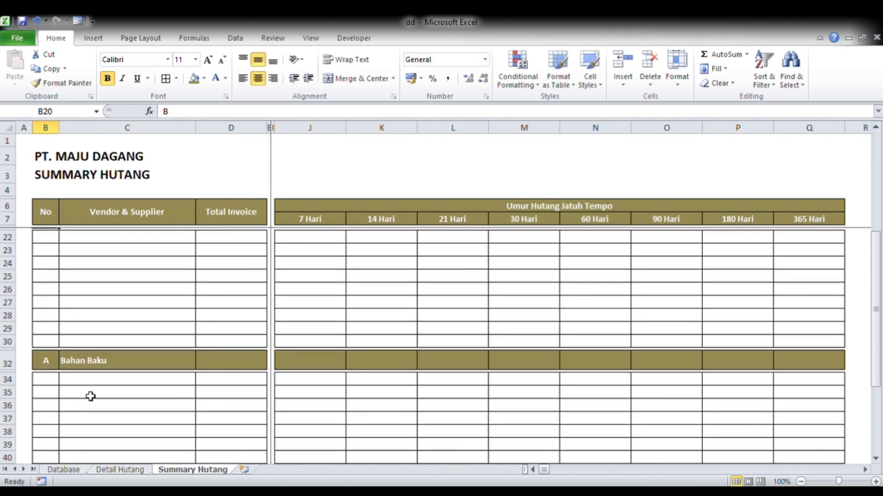
left_click(50, 361)
type("C")
key("Tab")
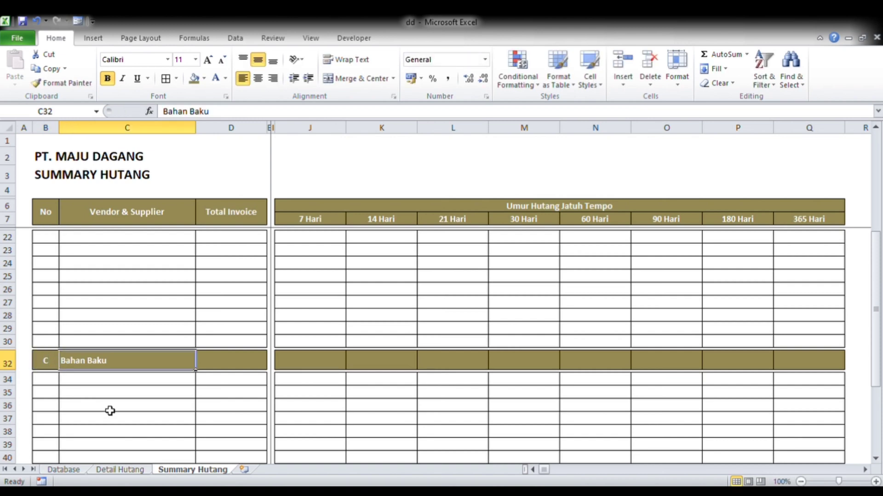
type("Lainnya")
key("Tab")
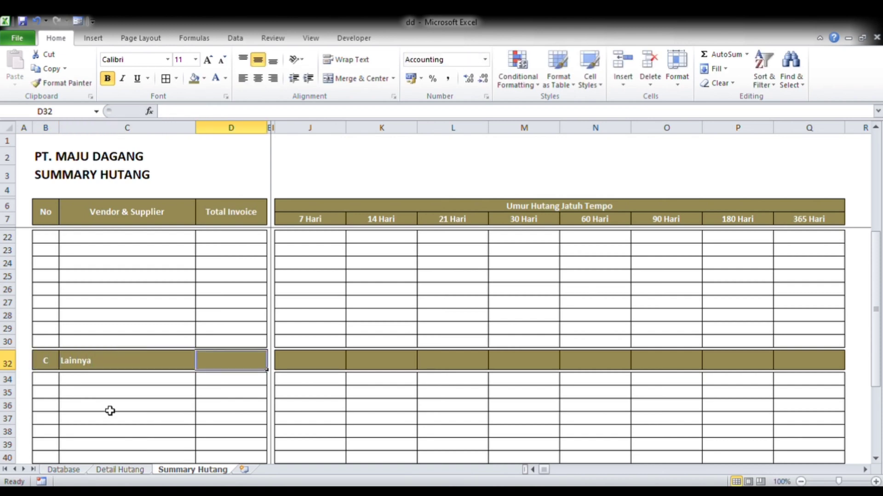
key("Left")
scroll(110, 411, "up", 4)
left_click(84, 266)
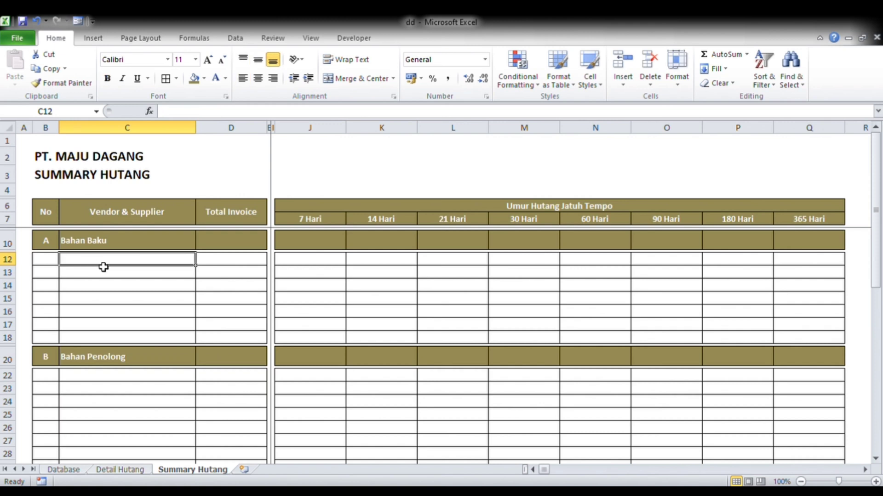
left_click(44, 210)
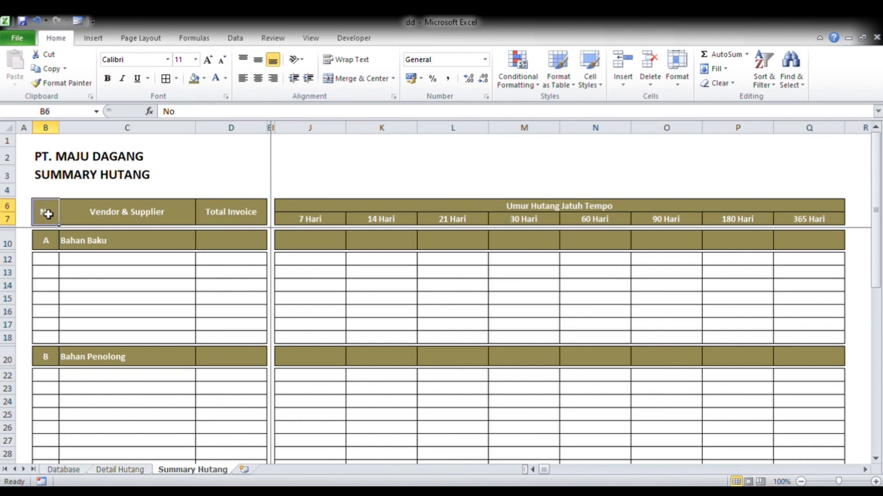
left_click(101, 214)
left_click(235, 213)
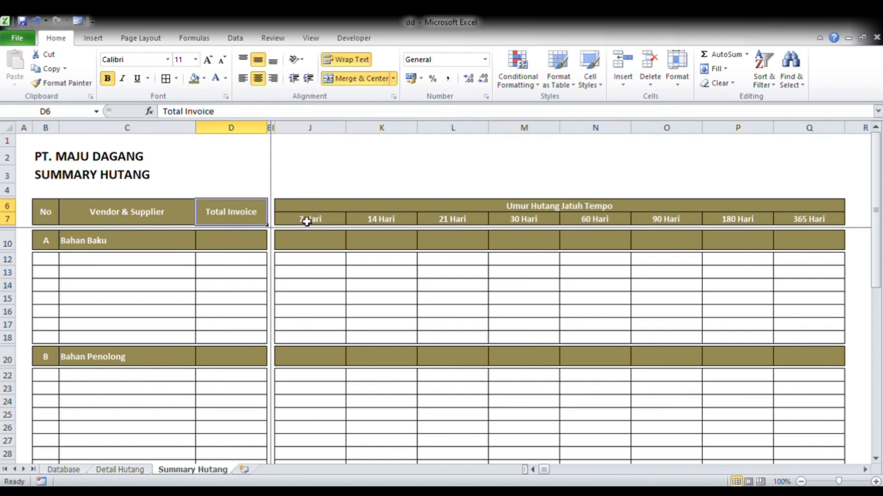
Review the Summary Hutang column headers, the cells of the Bahan Baku row and the numbering formula in B12.
left_click(331, 210)
left_click(225, 223)
key("Right")
key("Right")
key("Right")
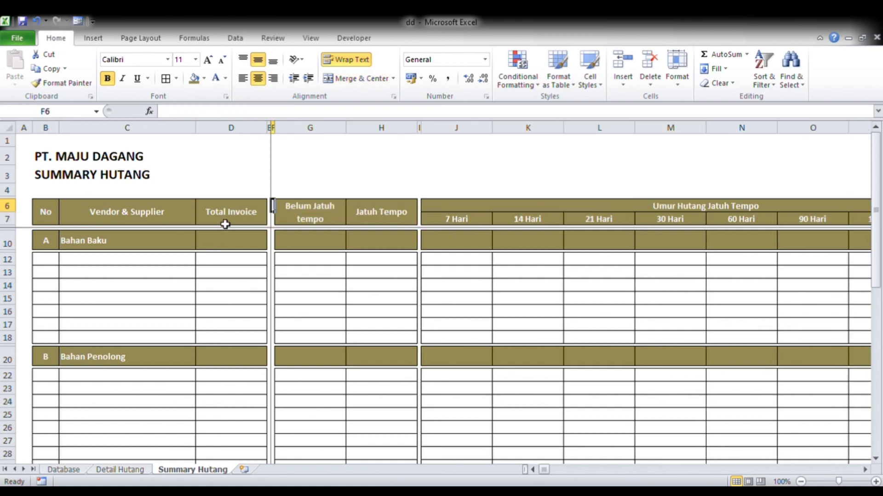
left_click(338, 241)
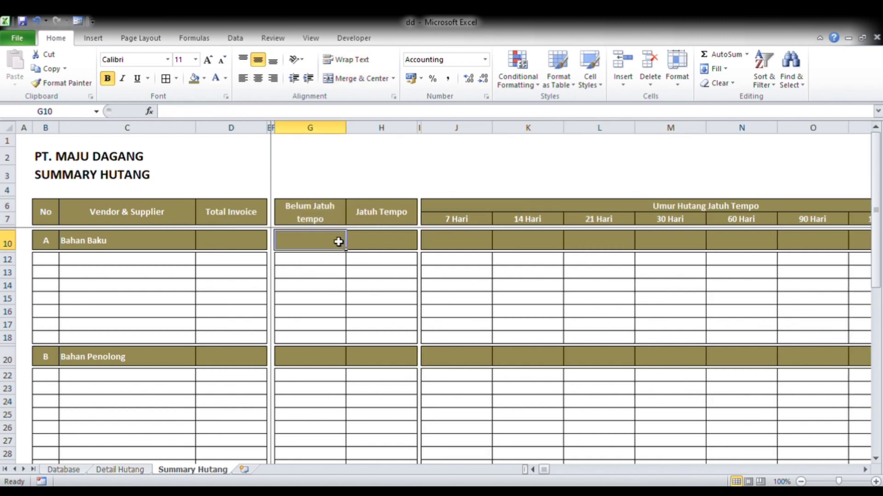
left_click(378, 241)
left_click(330, 247)
left_click(97, 260)
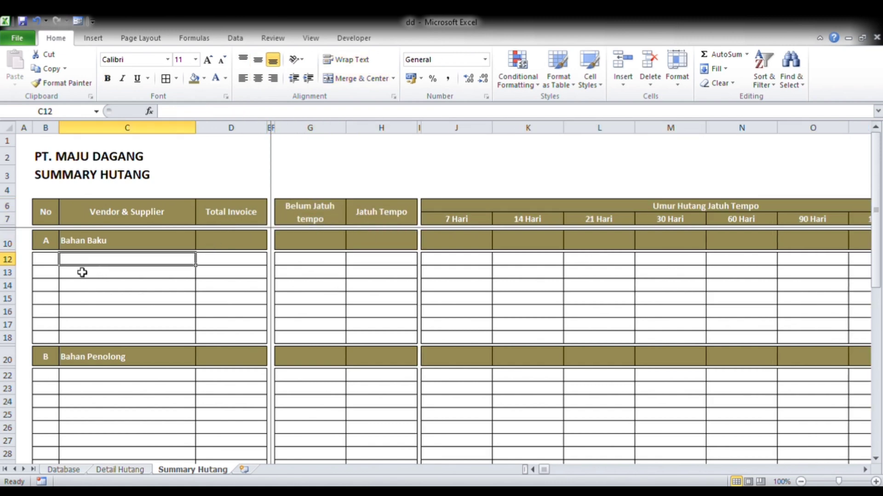
left_click(54, 260)
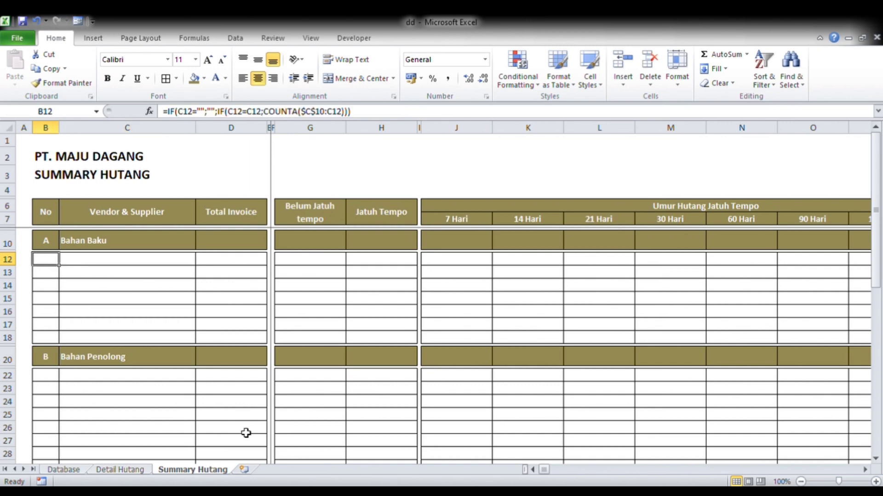
Compare the Detail Hutang sheet with the three category rows on Summary Hutang.
left_click(120, 469)
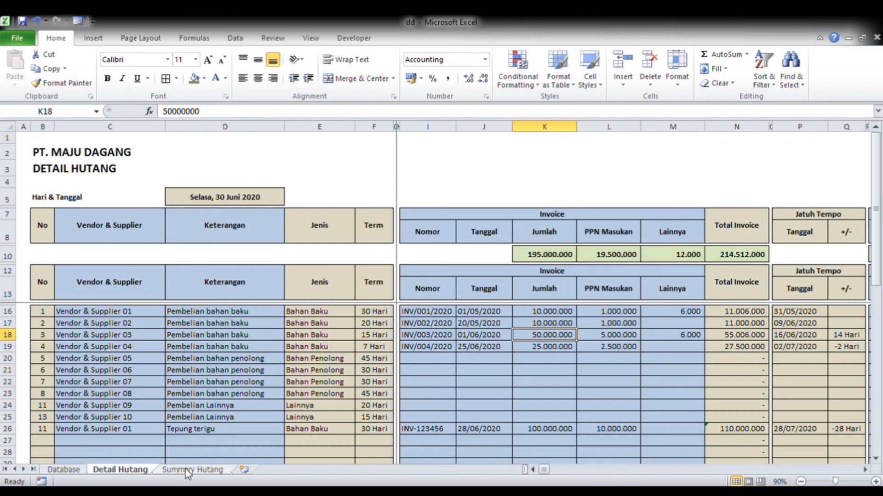
left_click(201, 472)
left_click(111, 470)
left_click(188, 471)
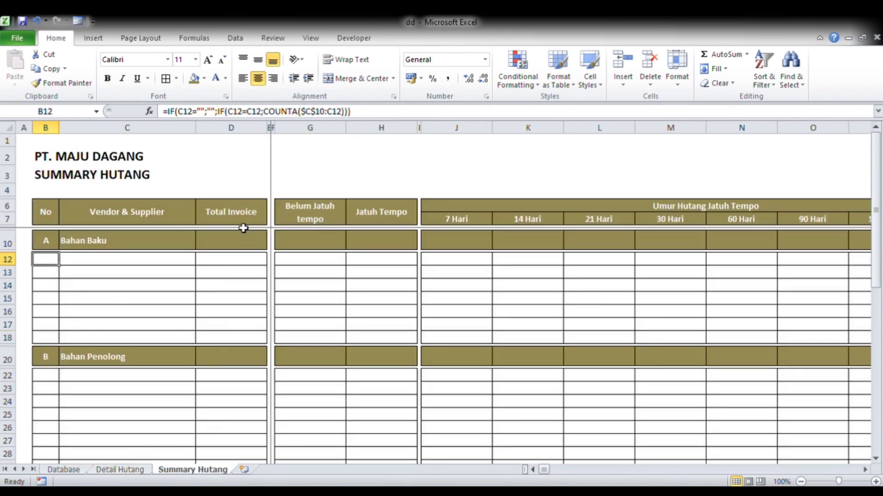
left_click(112, 244)
left_click(121, 357)
scroll(116, 377, "down", 3)
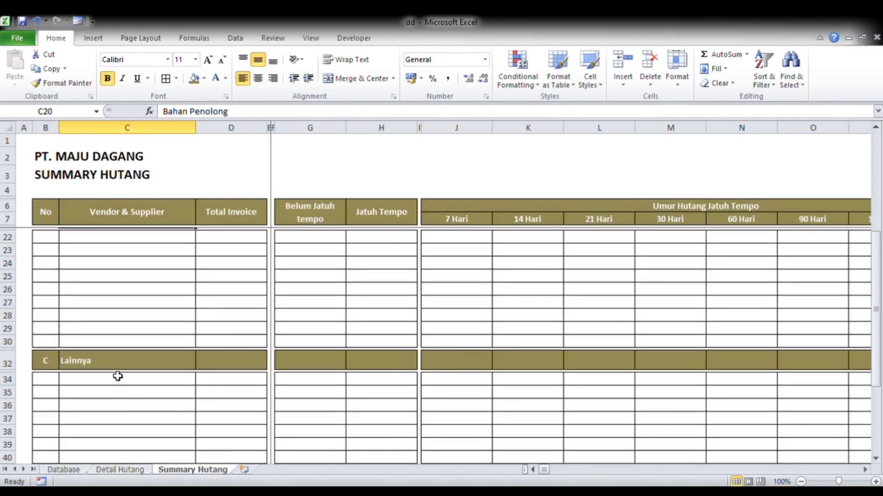
left_click(117, 363)
Check the vendor names on Detail Hutang against the empty vendor cells under each category on Summary Hutang.
left_click(121, 470)
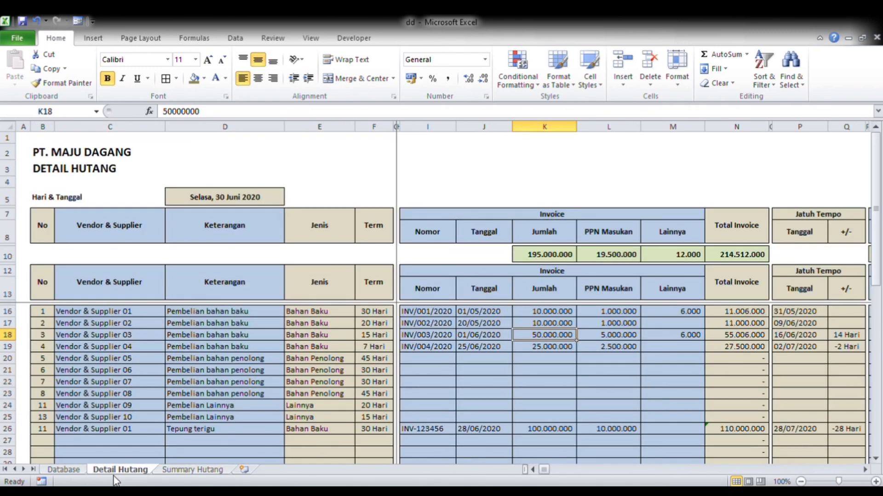
left_click(105, 311)
left_click(96, 418)
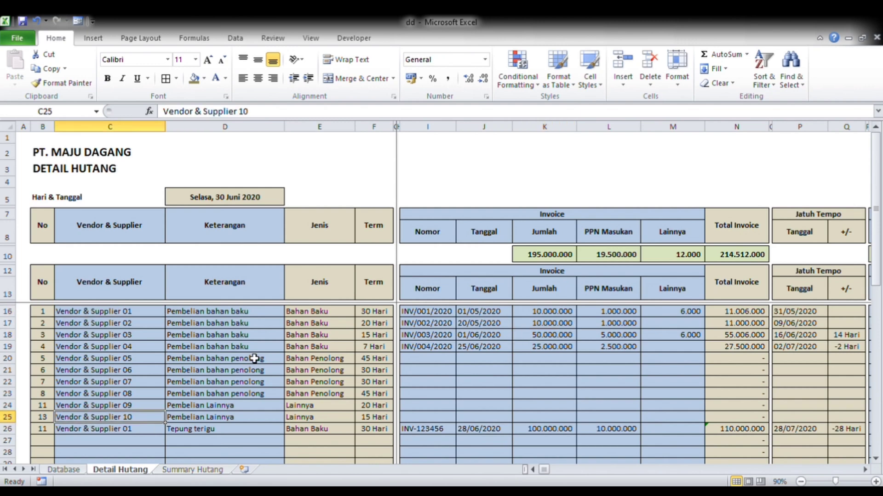
left_click(192, 469)
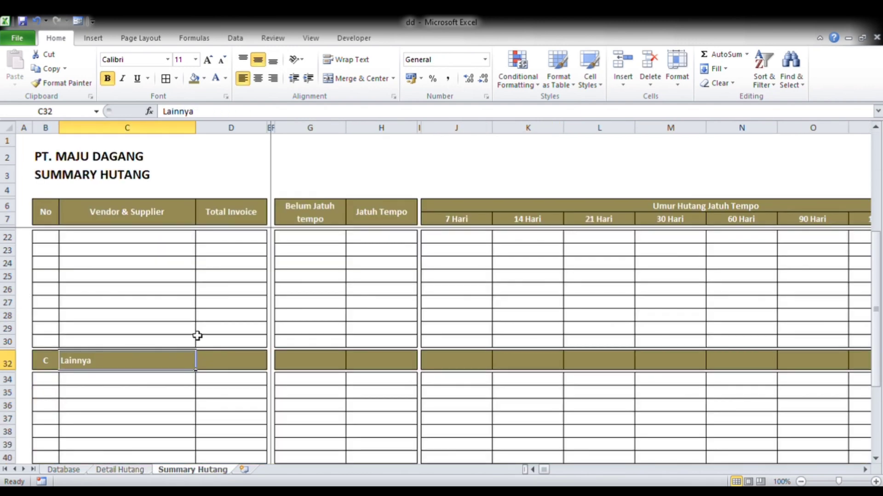
left_click(118, 382)
scroll(126, 299, "up", 7)
left_click(129, 262)
left_click_drag(126, 311, 124, 298)
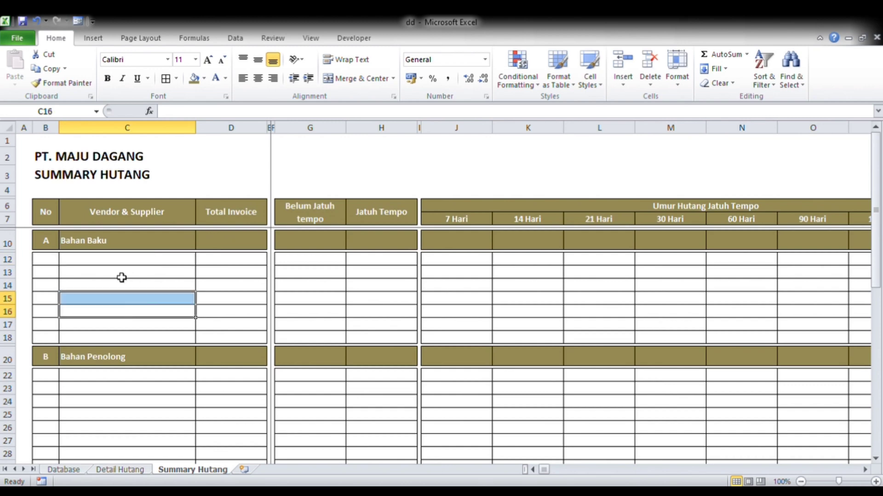
left_click(121, 262)
left_click(120, 469)
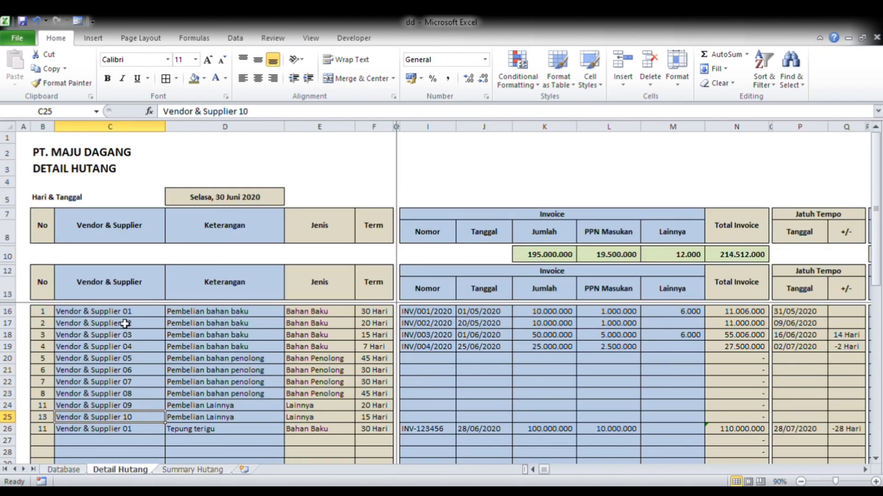
left_click(108, 443)
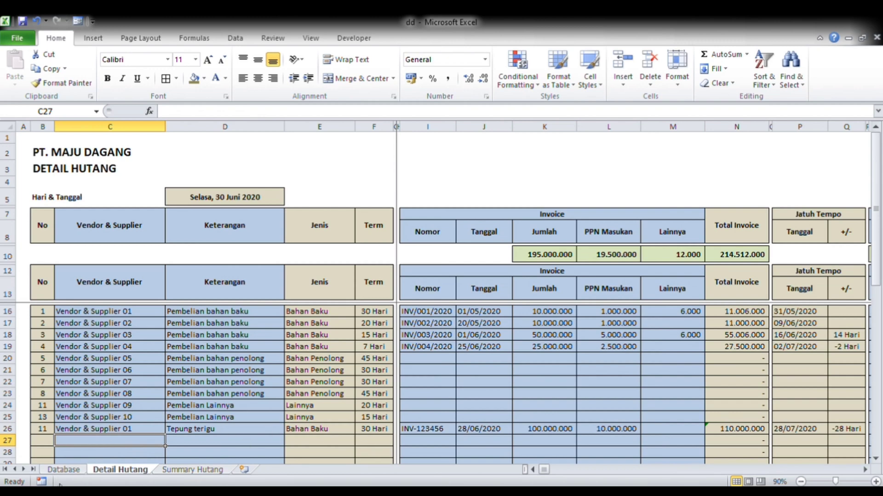
left_click(195, 469)
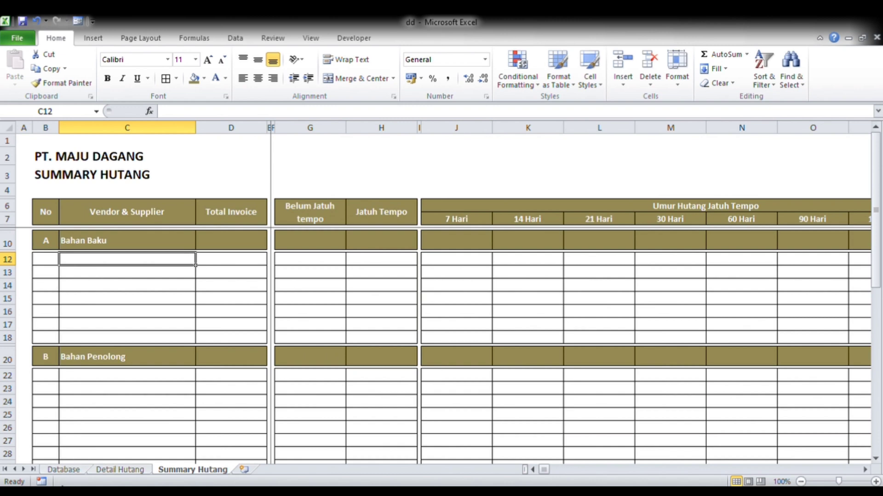
Turn on filtering for header row 6 of the vendor master list on the Database sheet.
left_click(64, 469)
left_click(332, 234)
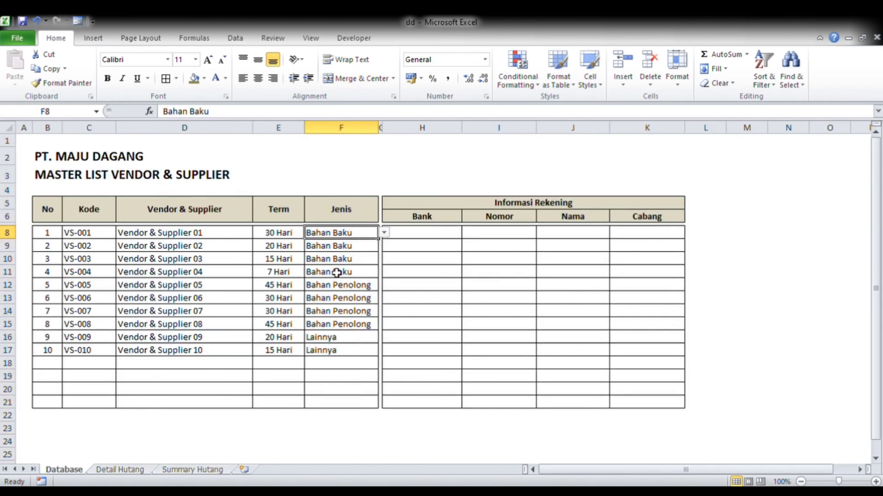
left_click(337, 273)
left_click(7, 216)
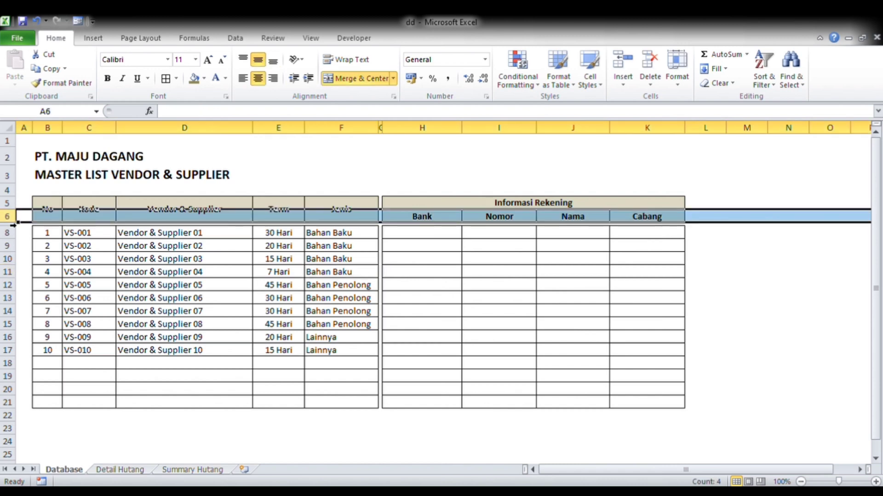
left_click(800, 149)
left_click(499, 272)
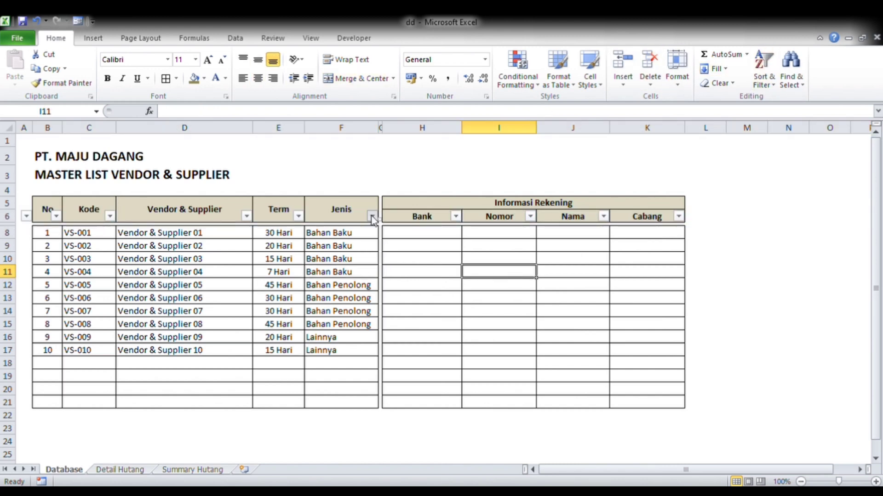
Copy cell F7 across the thin spacer row B7:K7 beneath the master list headers.
left_click(247, 217)
left_click(363, 297)
left_click(339, 228)
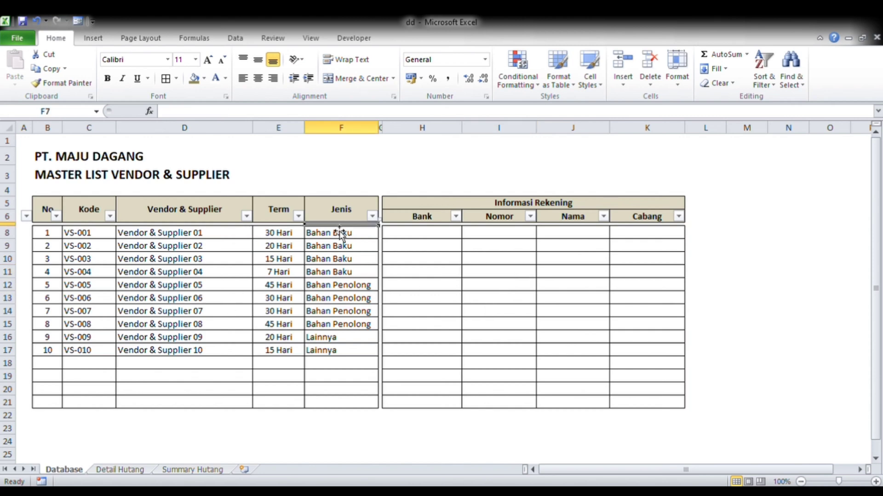
key("ctrl+c")
key("Left")
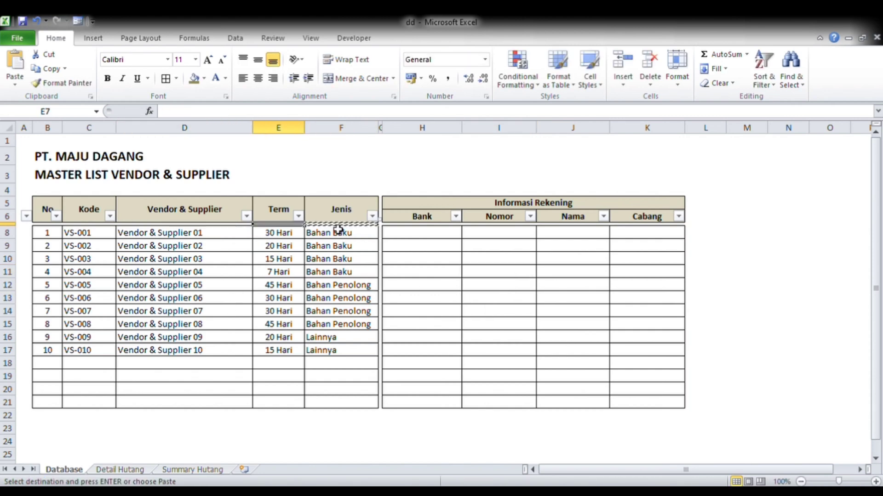
key("Left")
key("Left")
key("Left")
key("shift+Right")
key("shift+Right")
key("shift+Right")
key("shift+Right")
key("shift+Right")
key("shift+Right")
key("shift+Right")
key("shift+Right")
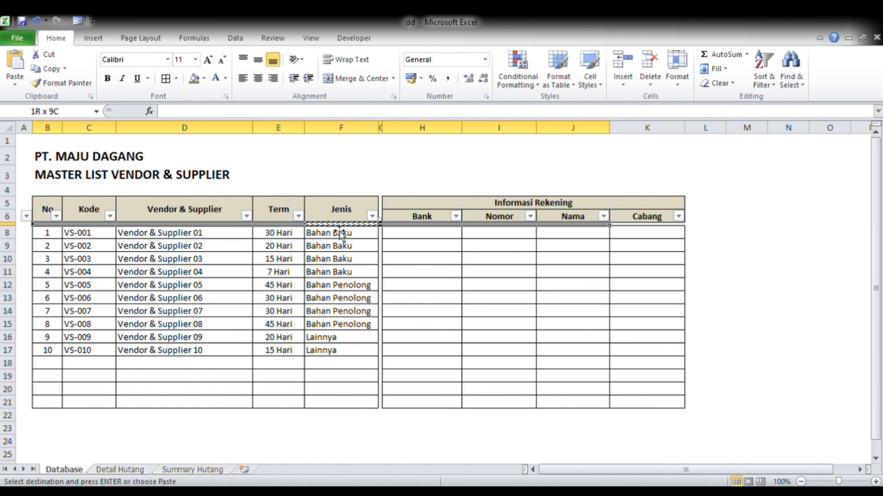
key("ctrl+v")
left_click_drag(361, 274, 349, 259)
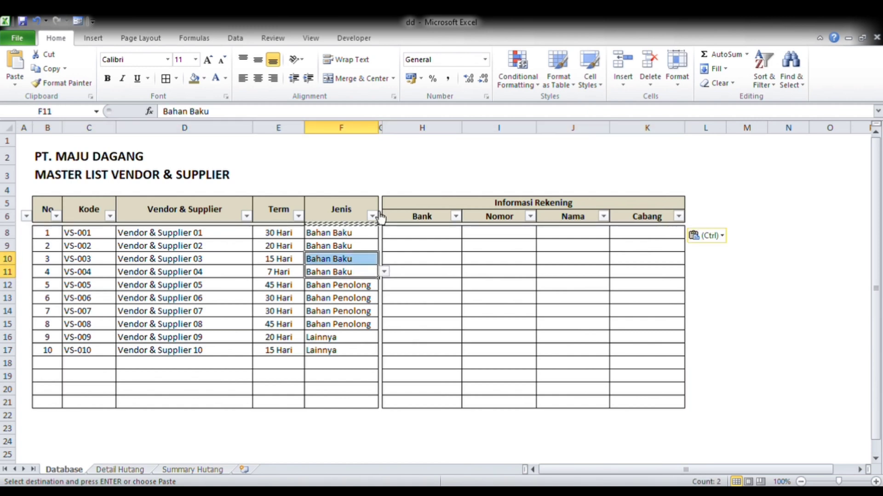
key("Escape")
key("ctrl+a")
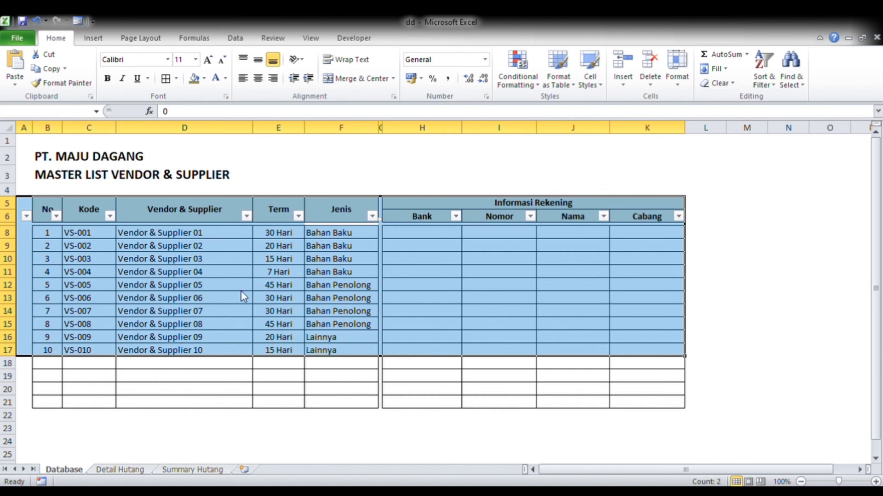
left_click(294, 300)
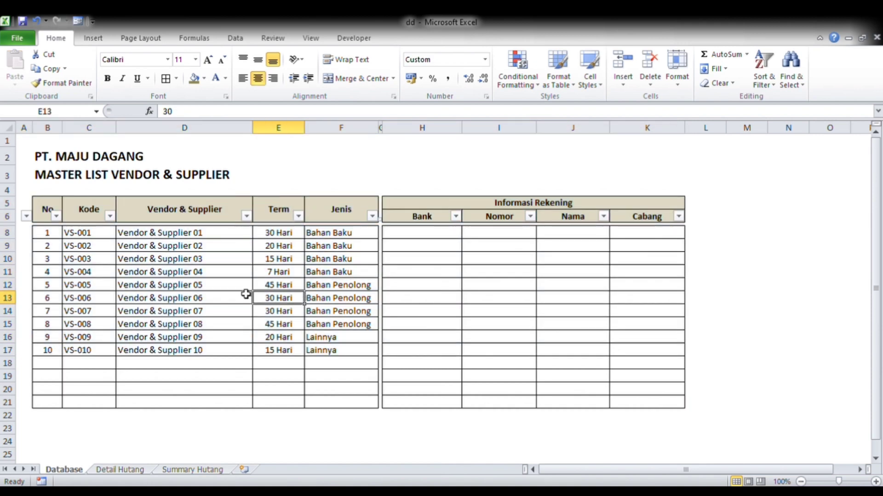
left_click(90, 252)
left_click(6, 216)
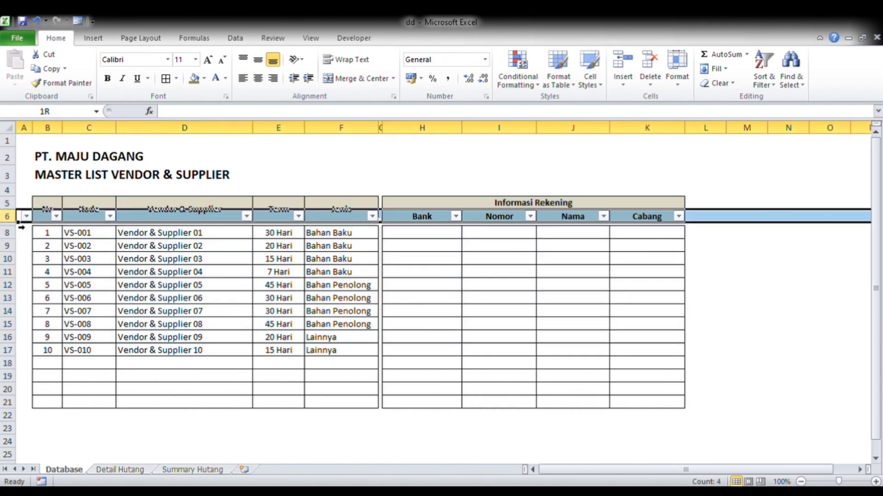
left_click(182, 299)
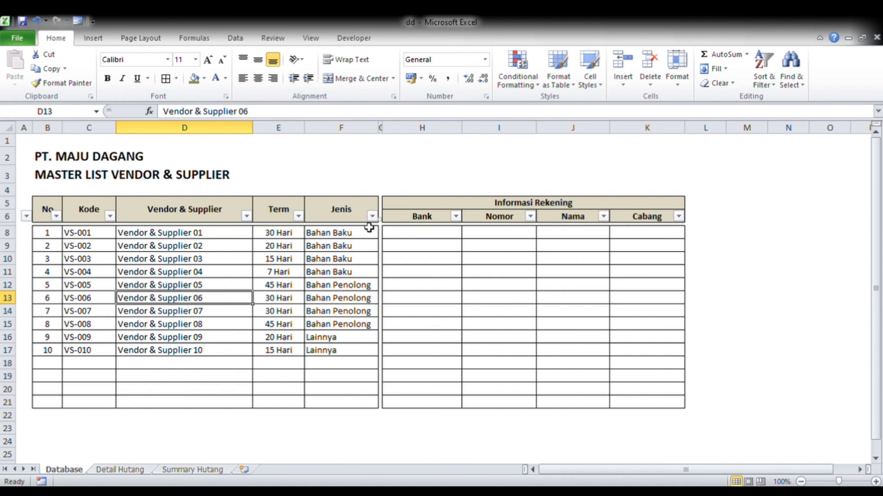
Copy the Bahan Baku vendors, Vendor & Supplier 01 to 04, from Database D8:D11 into Summary Hutang starting at C12.
left_click(354, 232)
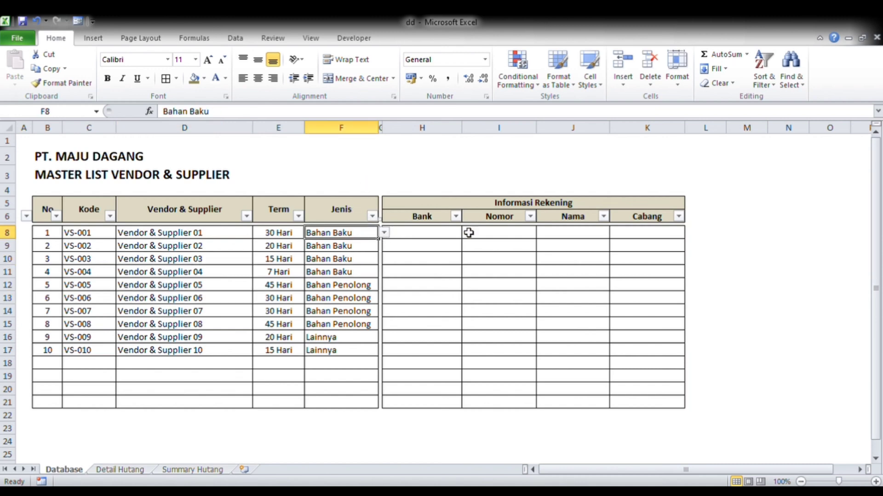
left_click_drag(215, 234, 225, 275)
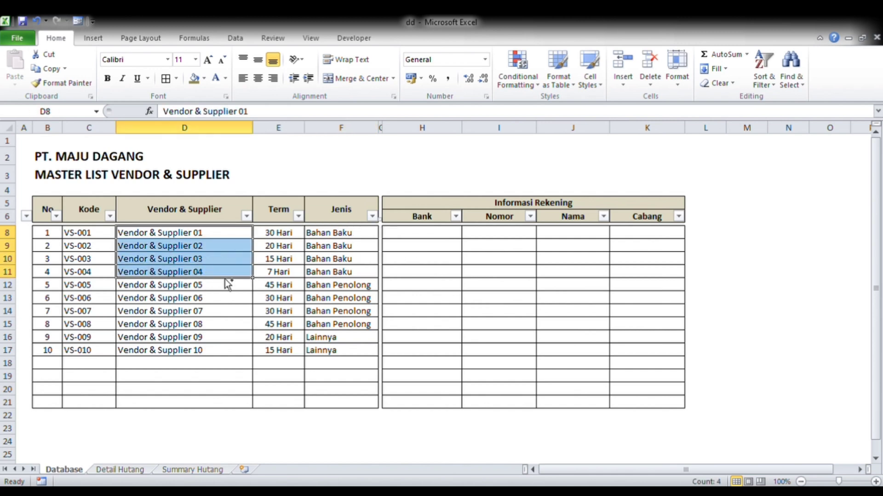
key("ctrl+c")
left_click(192, 468)
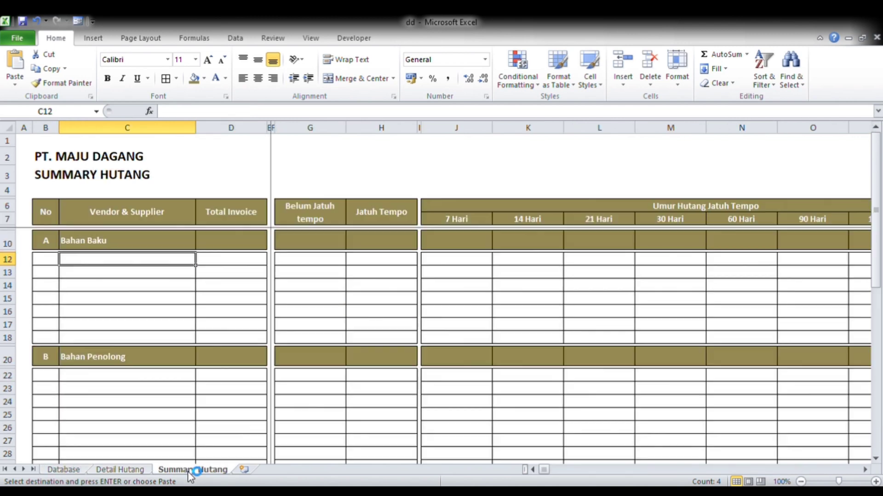
key("ctrl+v")
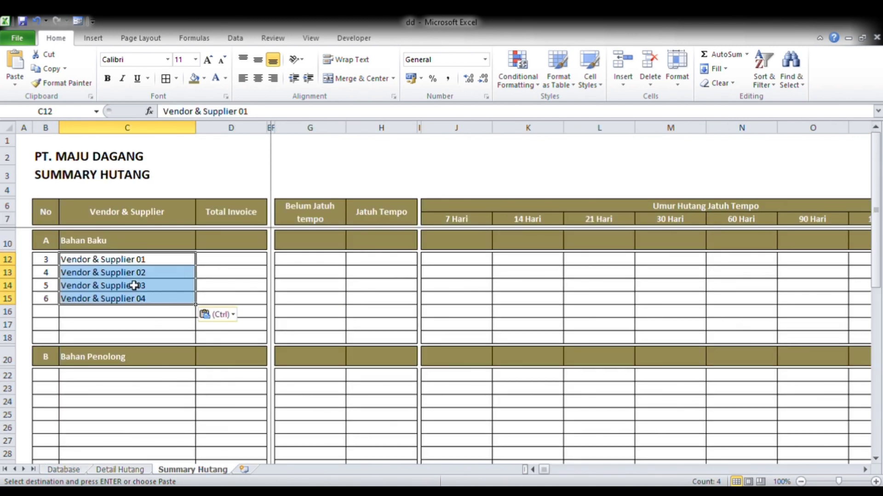
Change the COUNTA range in the B12 numbering formula to start at $C$12.
left_click(46, 261)
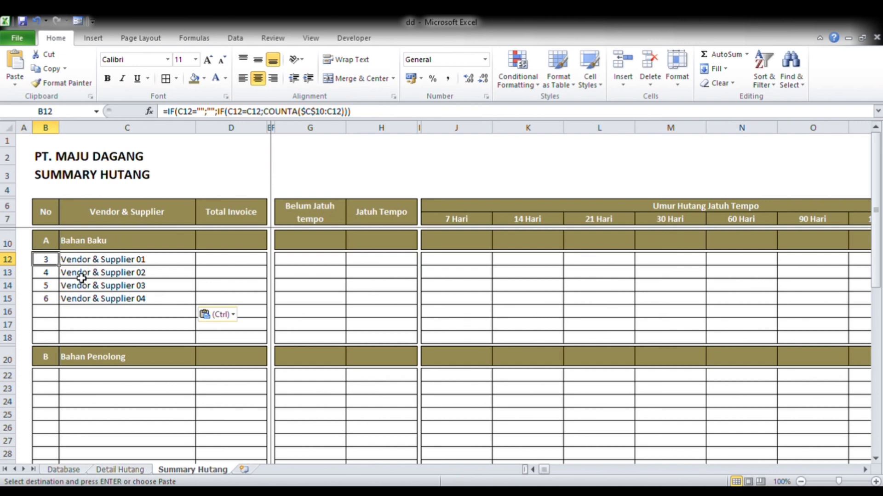
left_click(94, 261)
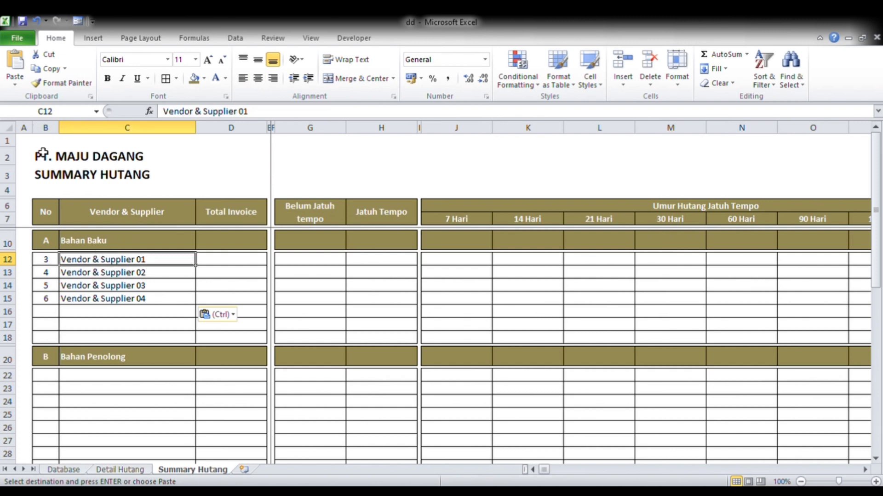
left_click(50, 259)
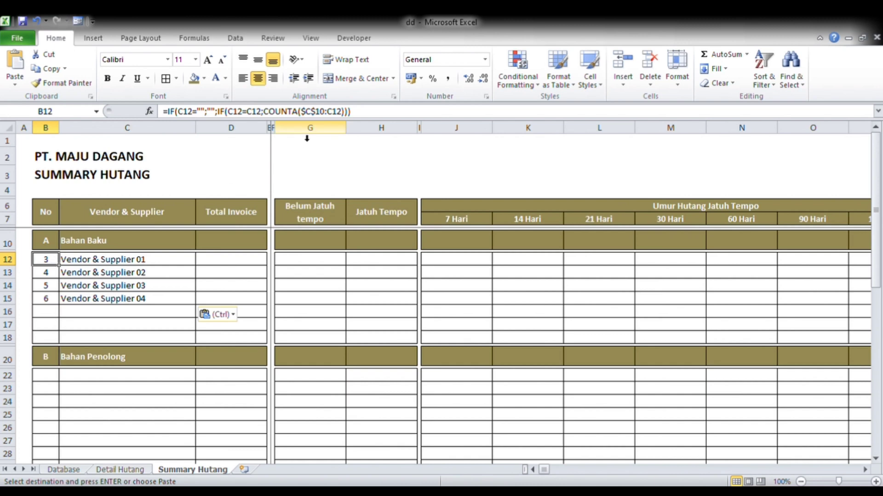
left_click(315, 111)
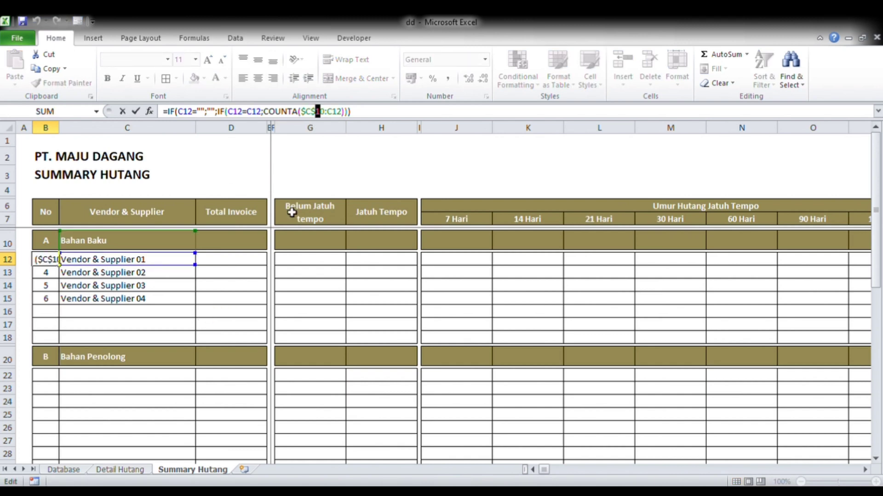
key("Return")
Copy the numbering formula from B12 into B13:B18 of the Bahan Baku section.
key("Up")
key("ctrl+c")
key("Down")
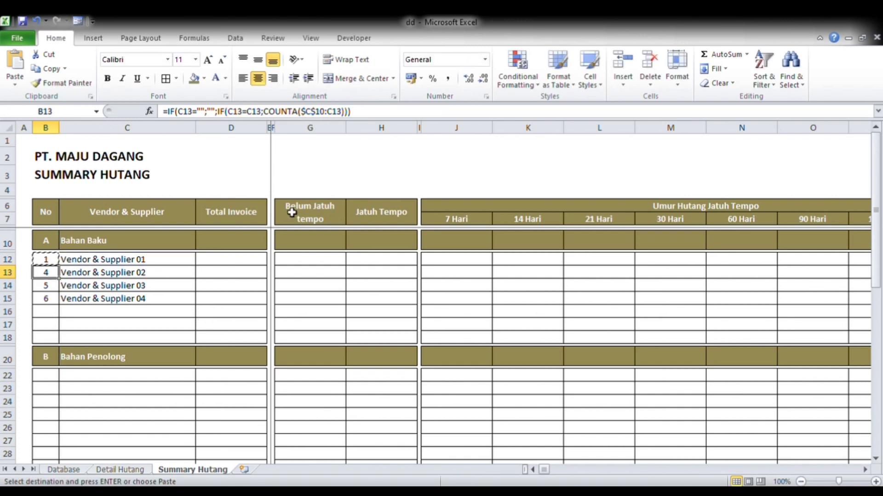
key("shift+Down")
key("shift+Down")
key("shift+Down")
key("shift+Down")
key("shift+Down")
key("ctrl+v")
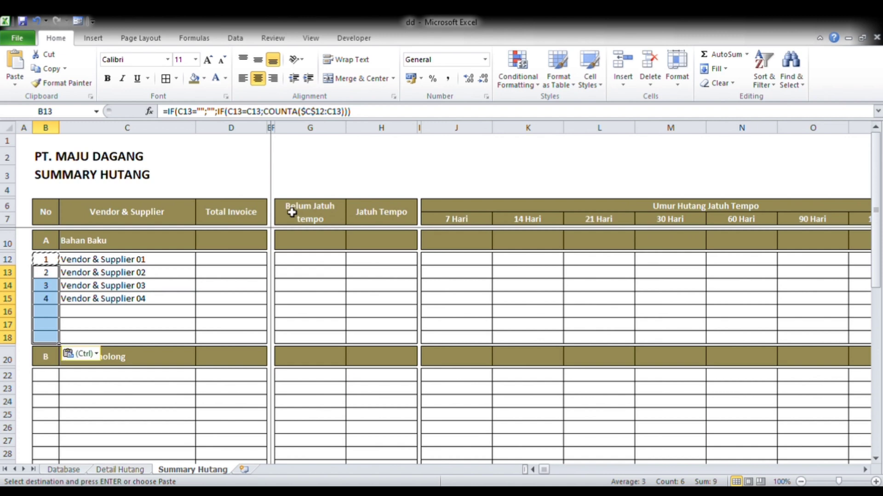
Copy the numbering formula from B12 into B22, the first row of the Bahan Penolong section.
key("Up")
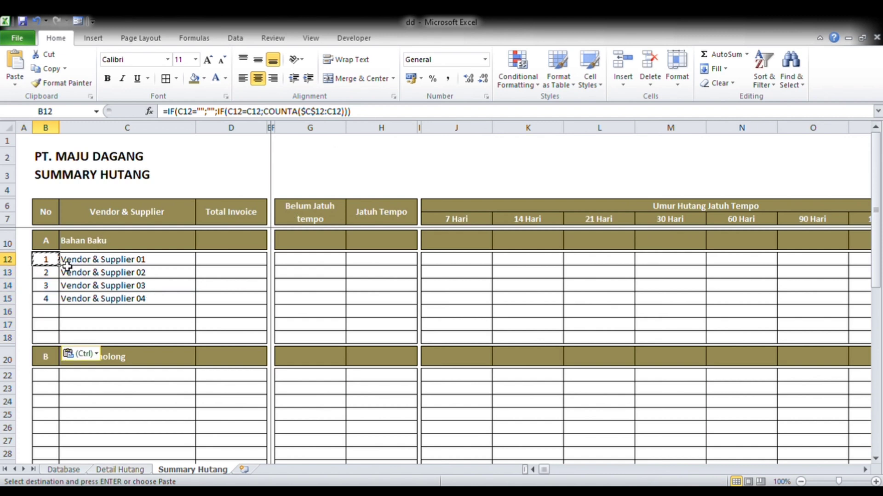
key("Escape")
key("Up")
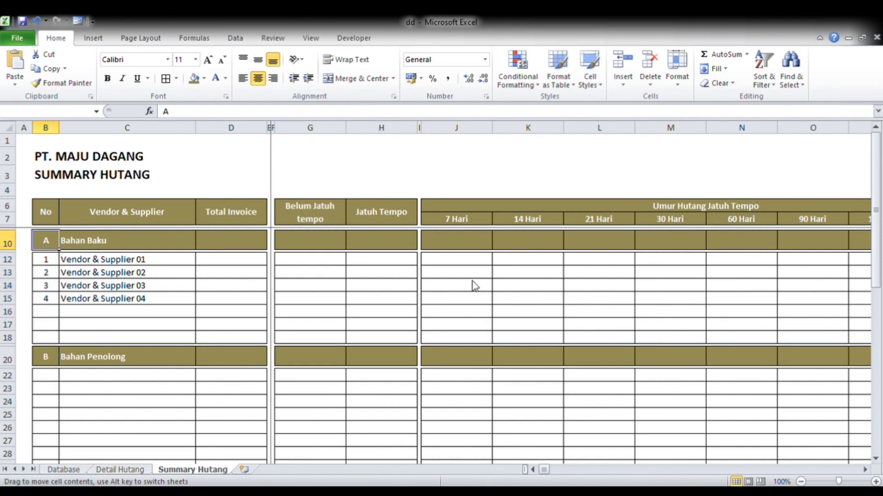
key("Down")
key("ctrl+c")
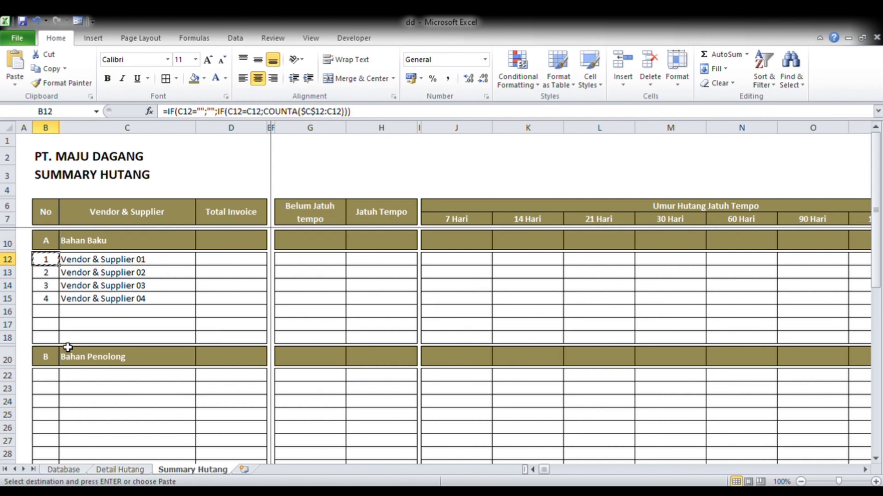
scroll(59, 351, "down", 1)
left_click(50, 351)
key("ctrl+v")
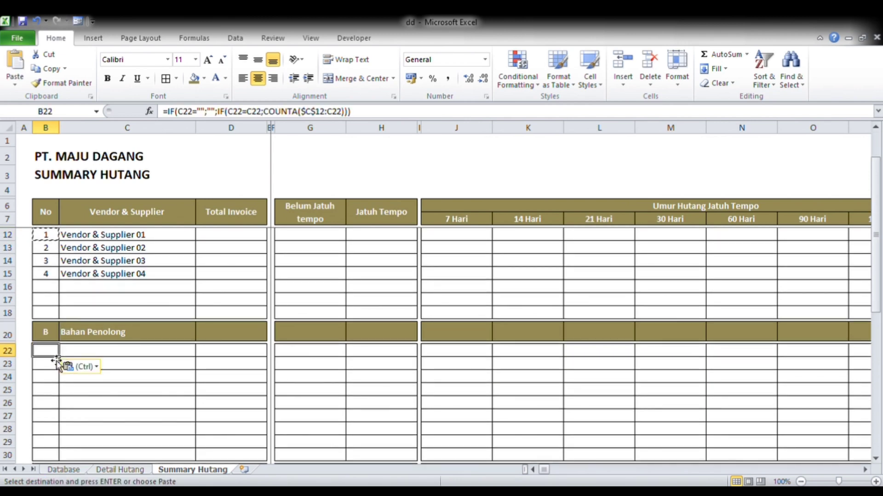
Change the COUNTA range in the B22 numbering formula to start at $C$22.
left_click(321, 113)
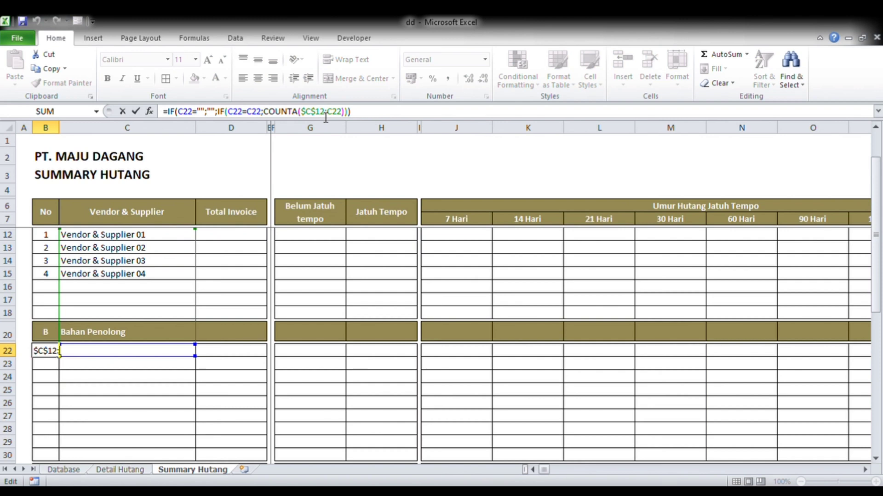
type("10")
key("Return")
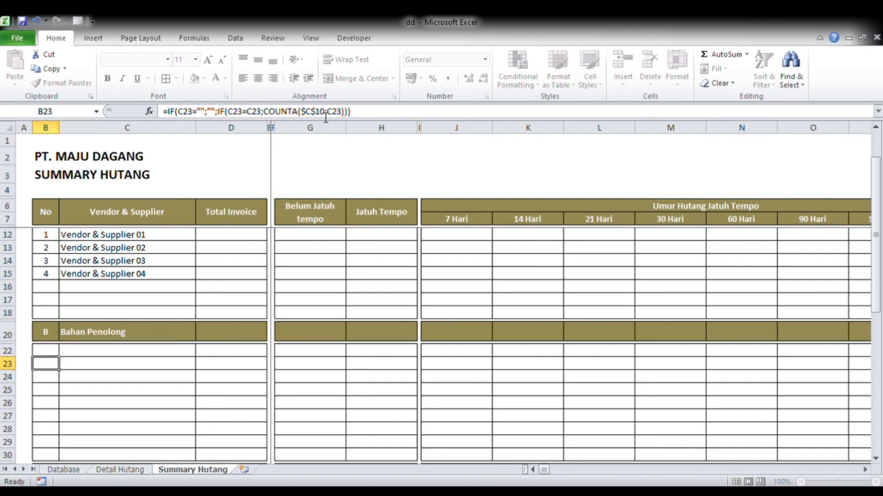
Copy the numbering formula from B22 into B23:B30 of the Bahan Penolong section.
key("Up")
key("ctrl+c")
key("Down")
key("shift+Down")
key("shift+Down")
key("shift+Down")
key("shift+Down")
key("shift+Down")
key("shift+Down")
key("shift+Down")
key("shift+Down")
key("shift+Down")
key("shift+Down")
key("shift+Down")
key("shift+Down")
key("shift+Down")
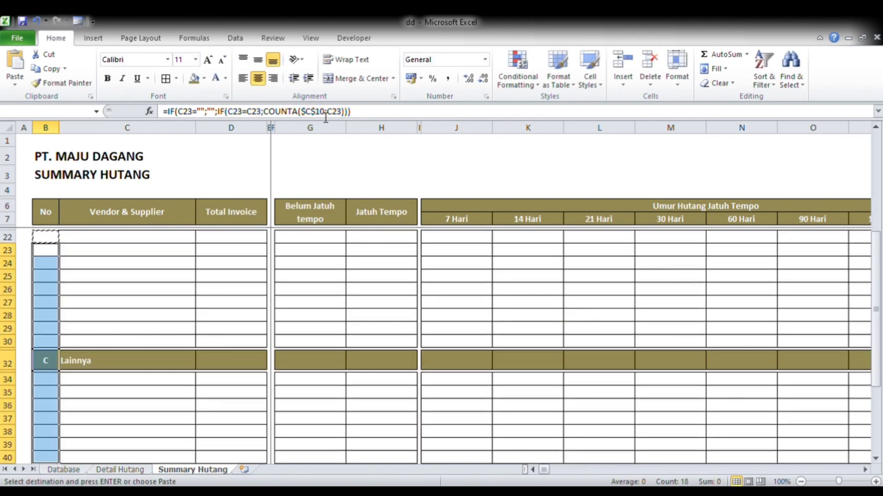
key("shift+Up")
key("shift+Up")
key("shift+Up")
key("shift+Up")
key("shift+Up")
key("shift+Up")
key("shift+Up")
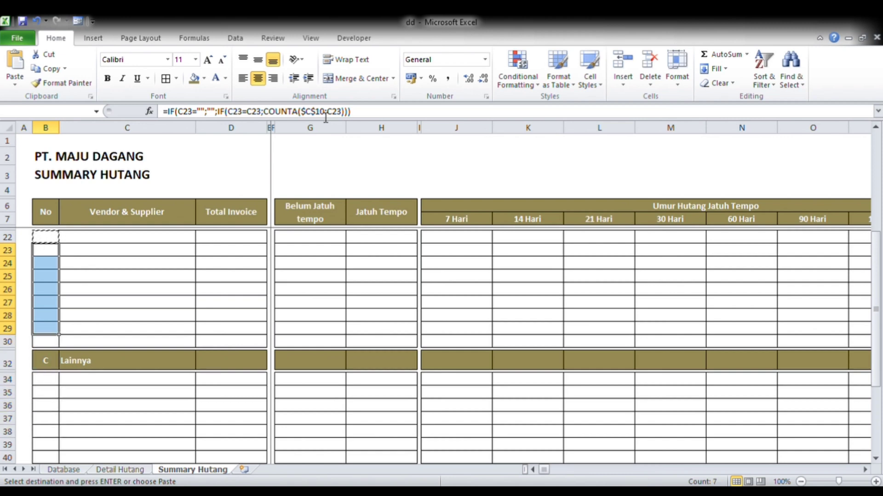
key("ctrl+v")
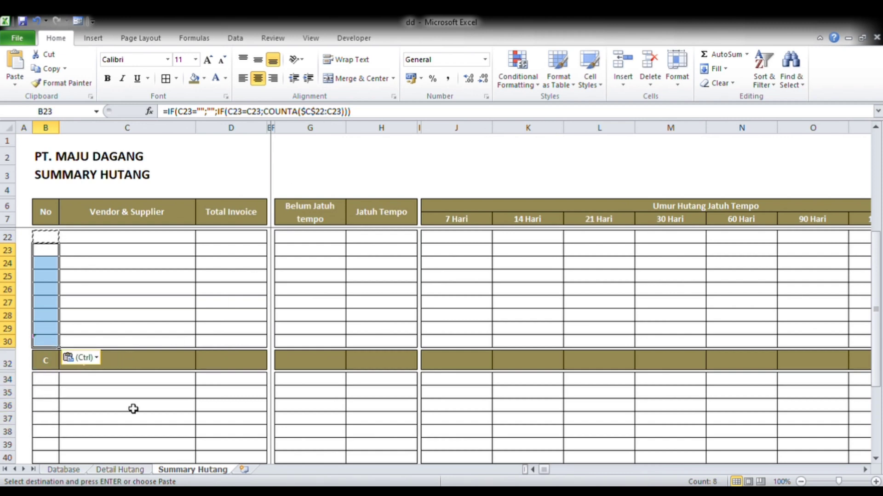
Check the cell references in the numbering formulas of B28, B29 and B30 in the Bahan Penolong section.
left_click(48, 342)
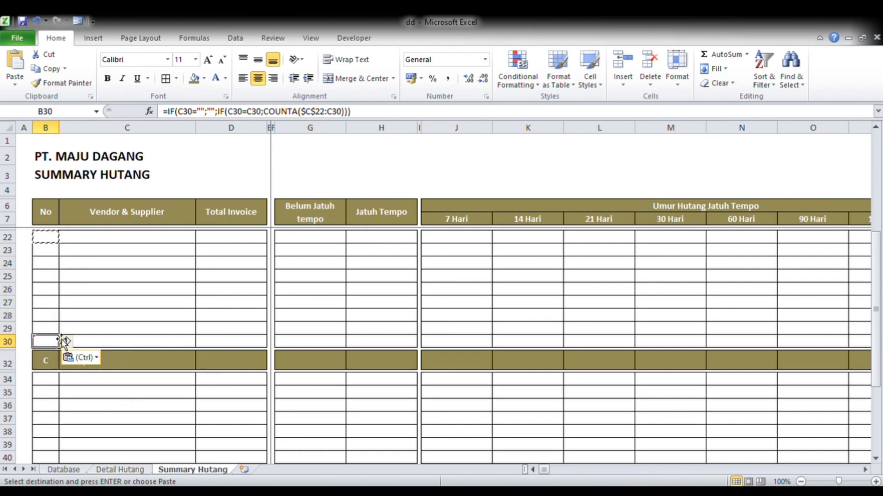
left_click(51, 329)
double_click(55, 330)
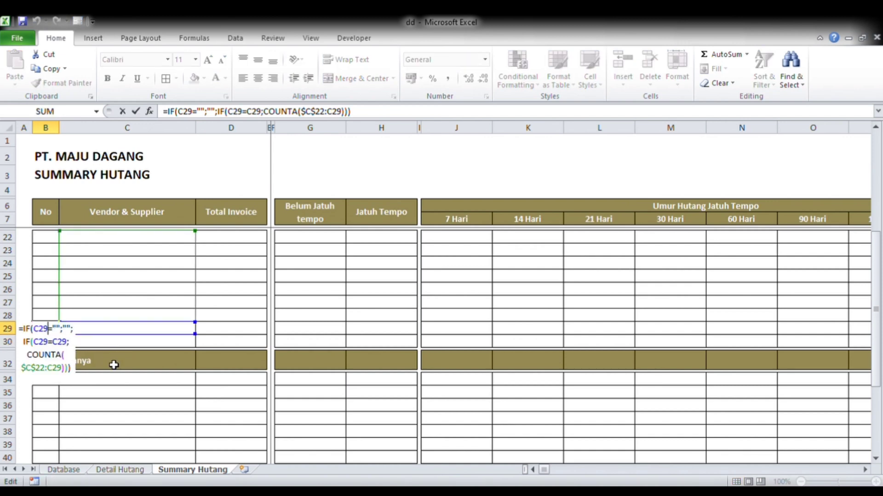
key("Return")
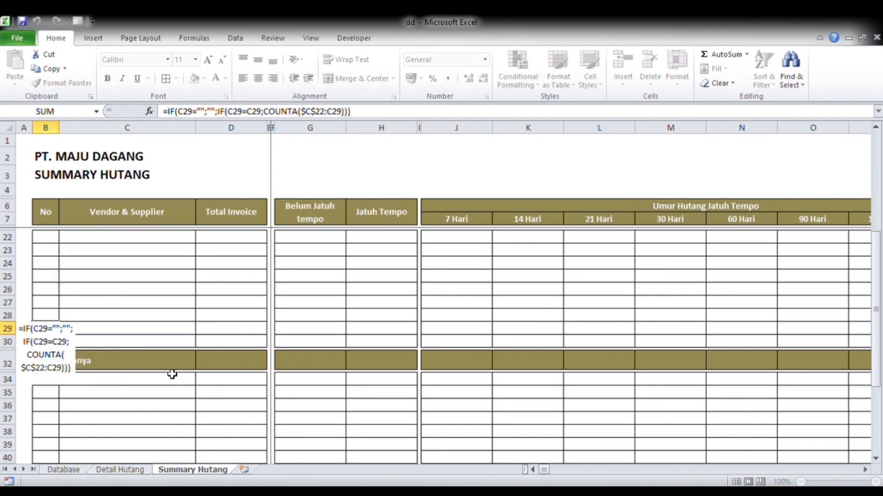
double_click(45, 327)
left_click(46, 328)
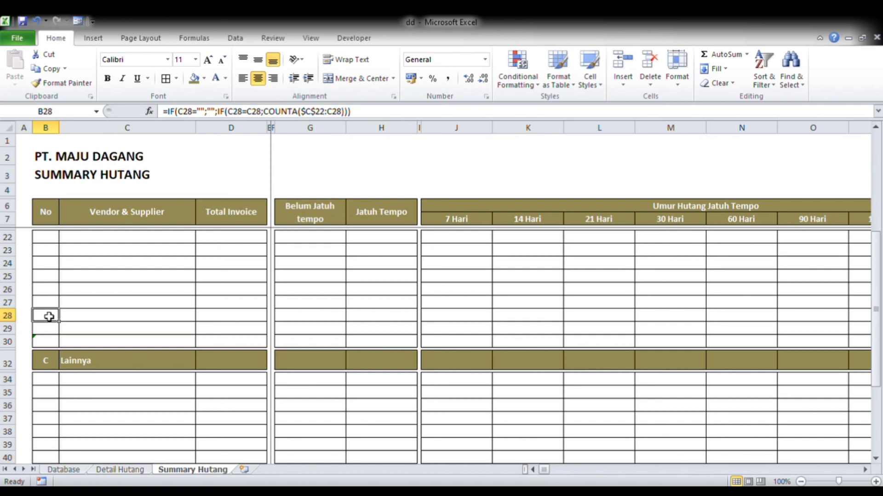
double_click(48, 322)
key("Return")
left_click(47, 344)
double_click(48, 344)
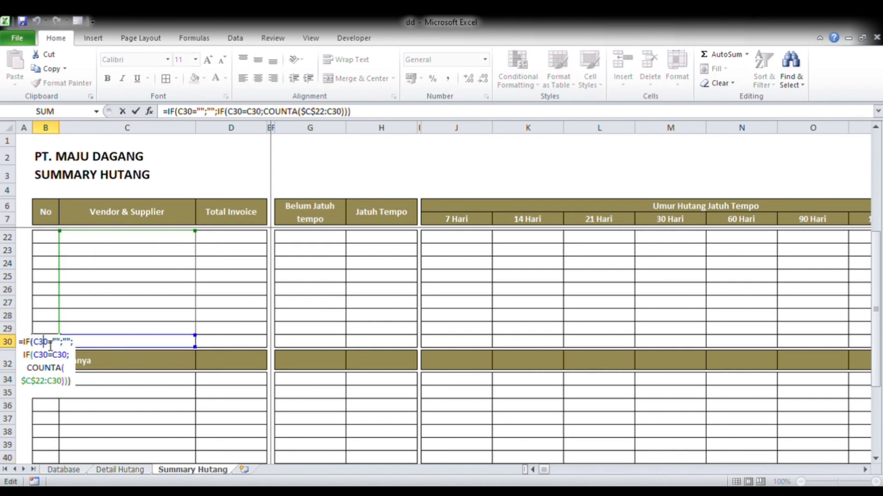
key("Return")
left_click(48, 343)
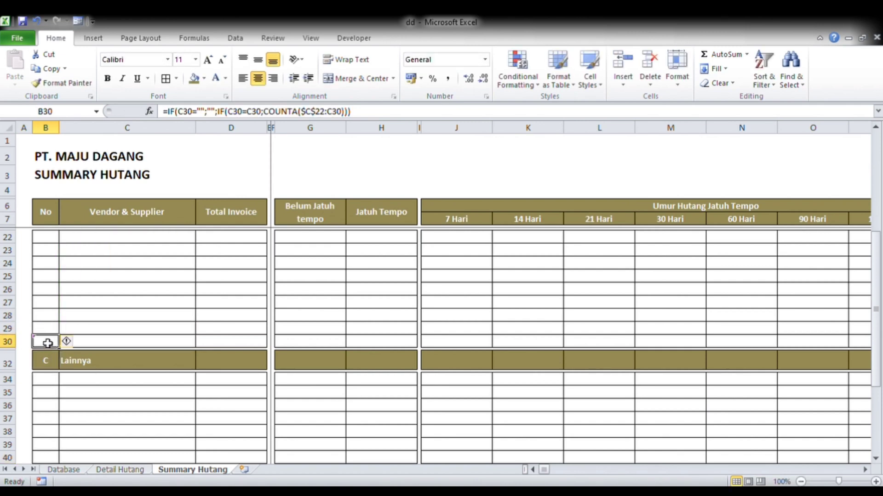
Copy the numbering formula from B28 into B34, the first row of the Lainnya section.
left_click(51, 380)
left_click(51, 317)
key("ctrl+c")
left_click(46, 380)
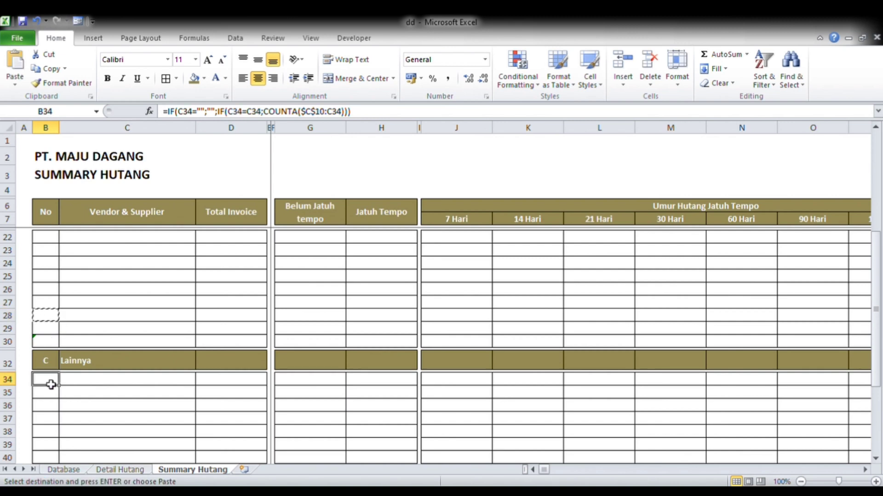
key("ctrl+v")
Change the COUNTA range in the B34 numbering formula to start at $C$34.
left_click(330, 117)
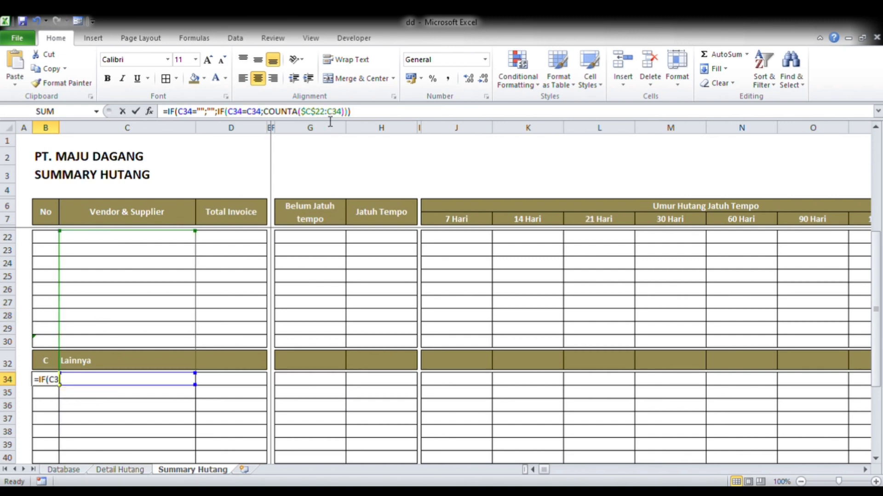
key("Left")
key("shift+Left")
key("shift+Left")
type("10")
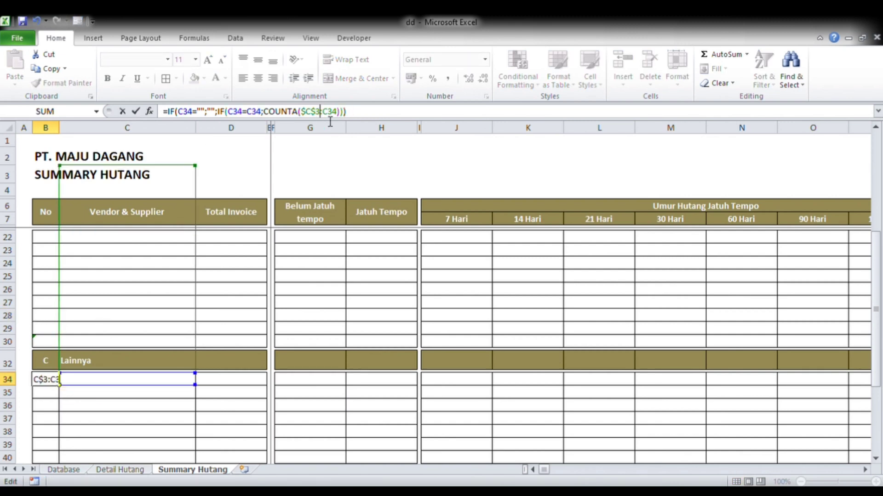
key("Return")
Copy the numbering formula from B34 into B35:B40 of the Lainnya section.
key("Up")
key("ctrl+c")
key("Down")
key("ctrl+v")
key("shift+Down")
key("shift+Down")
key("shift+Down")
key("shift+Down")
key("shift+Down")
key("shift+Down")
key("shift+Down")
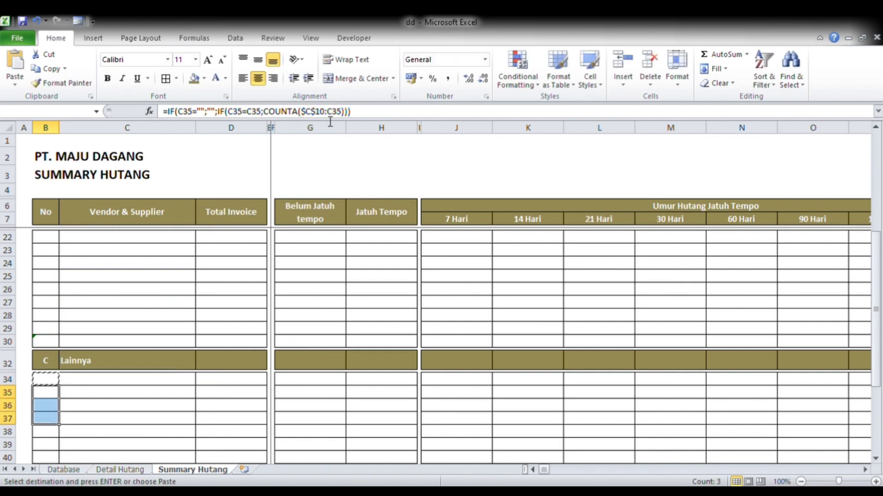
key("shift+Up")
key("shift+Up")
key("shift+Up")
key("shift+Down")
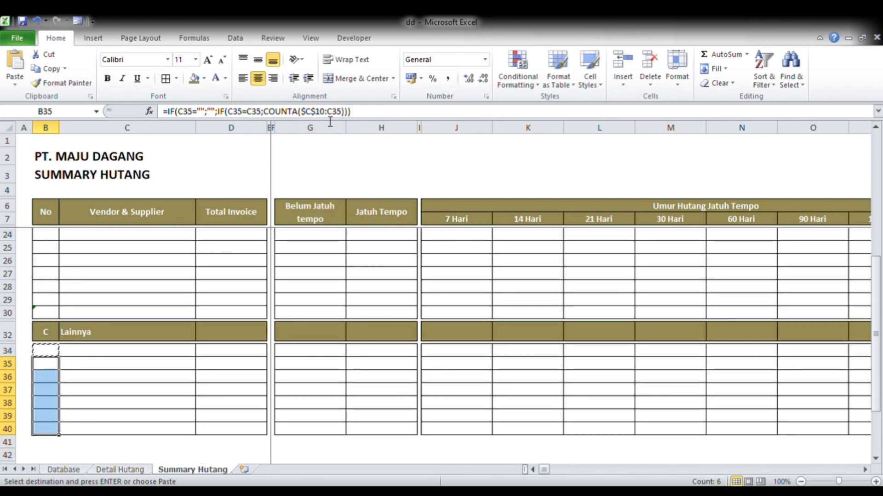
key("ctrl+v")
Increase the indent of the Bahan Baku vendor names in C12:C15 by one level.
scroll(102, 333, "up", 5)
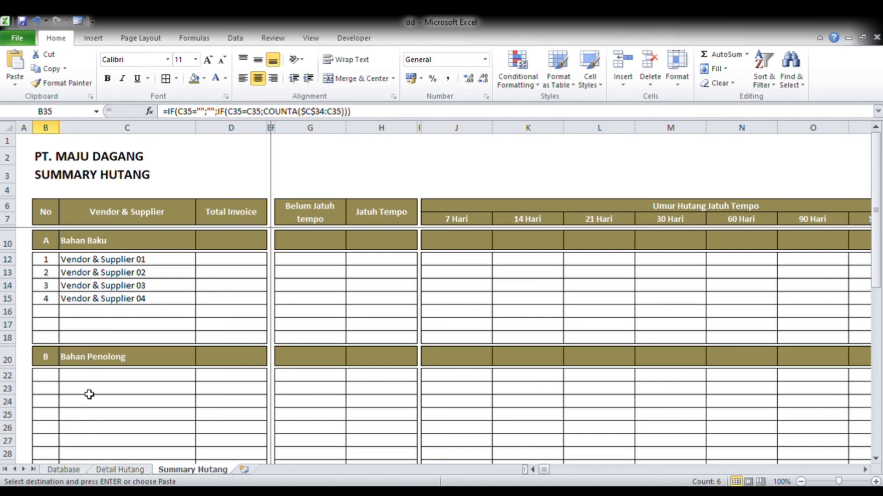
left_click_drag(89, 392, 94, 375)
left_click(106, 273)
left_click_drag(102, 310, 101, 287)
left_click(101, 274)
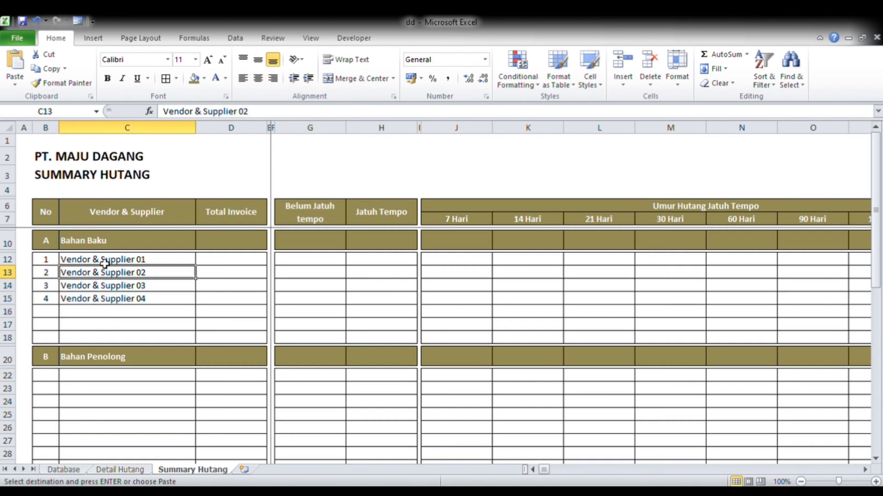
left_click(105, 263)
left_click(99, 289, "shift")
left_click(99, 299, "shift")
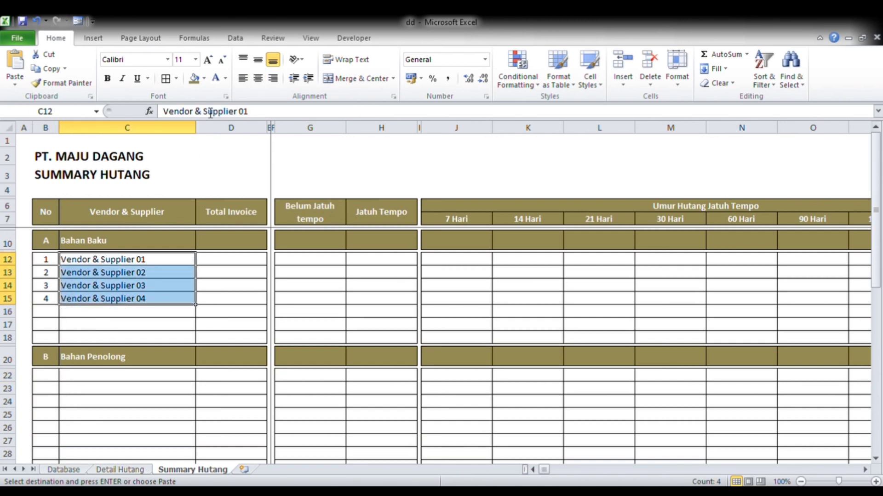
left_click(308, 79)
left_click(168, 297)
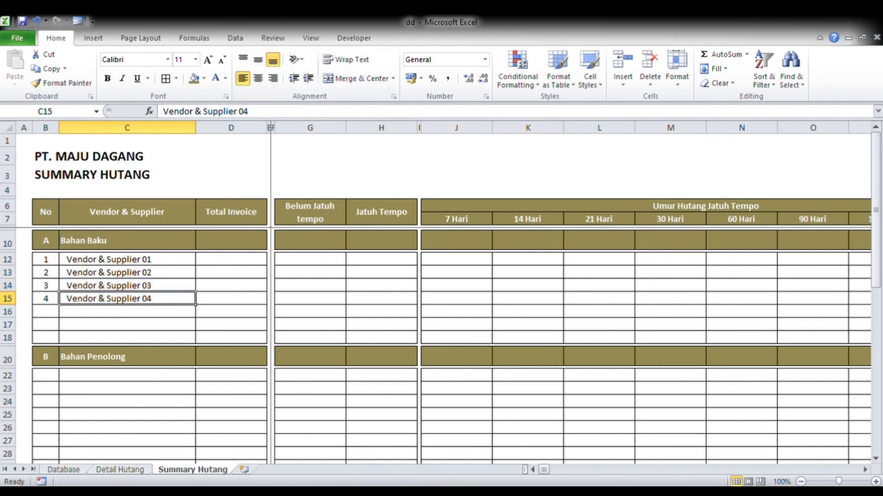
Copy the Bahan Penolong vendors, Vendor & Supplier 05 to 08, from Database D12:D15 into Summary Hutang starting at C22.
left_click(70, 469)
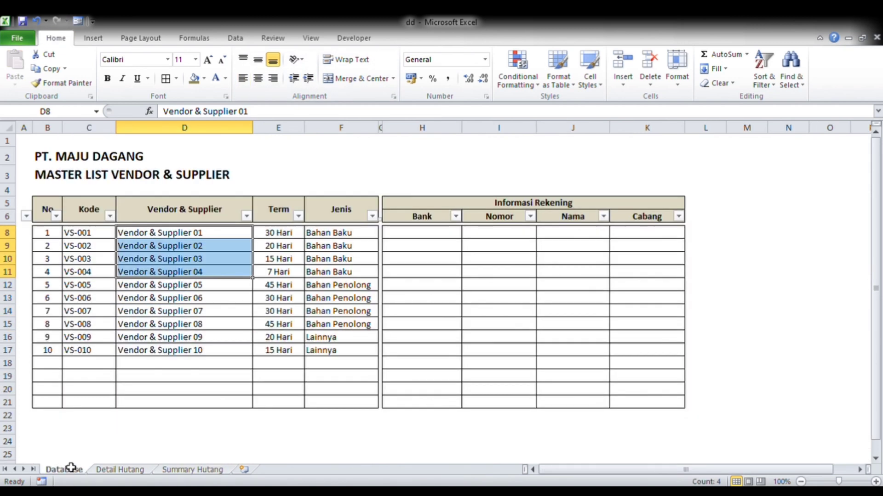
left_click(221, 287)
left_click(230, 329, "shift")
key("ctrl+c")
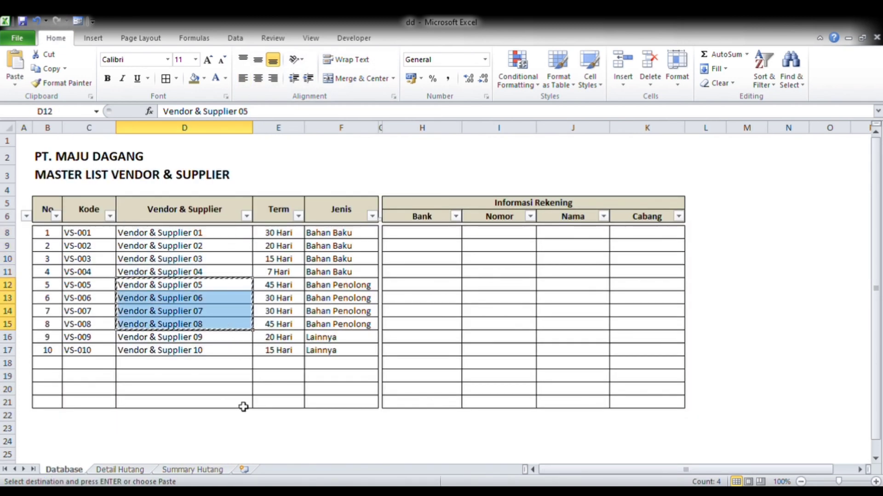
left_click(181, 470)
left_click(96, 379)
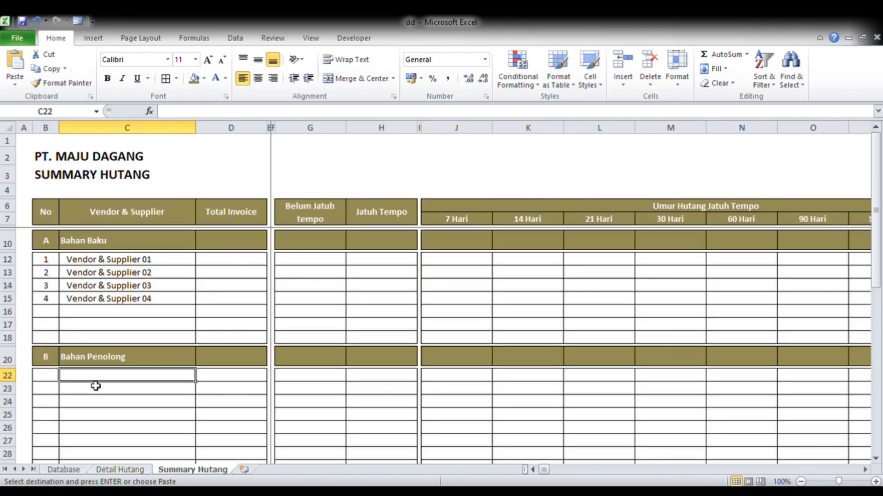
key("ctrl+v")
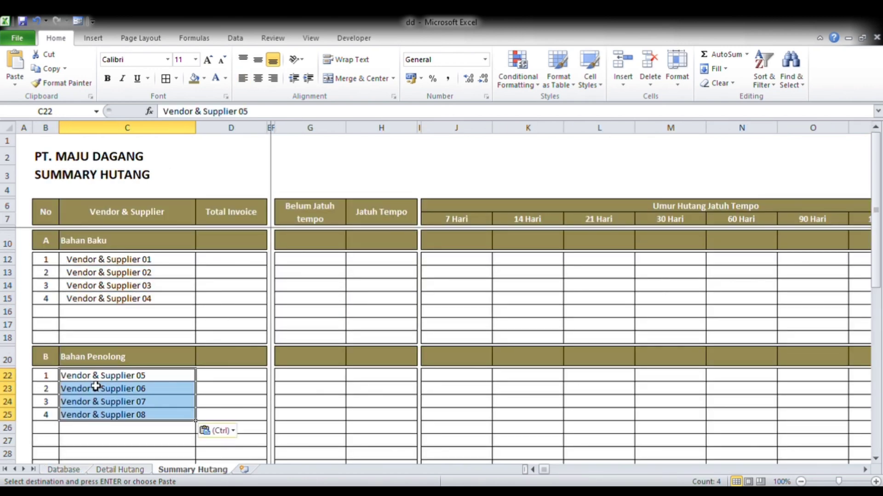
Copy the Lainnya vendors, Vendor & Supplier 09 and 10, from Database D16:D17 into Summary Hutang starting at C34.
left_click(62, 469)
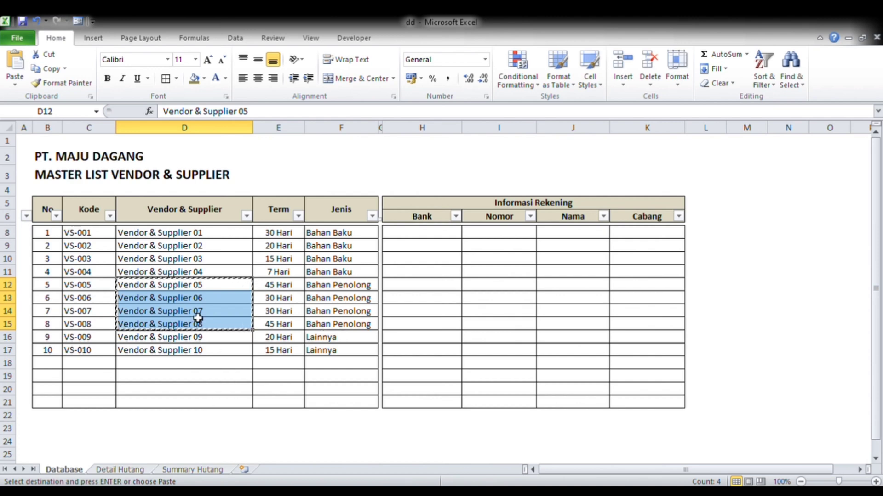
left_click(182, 468)
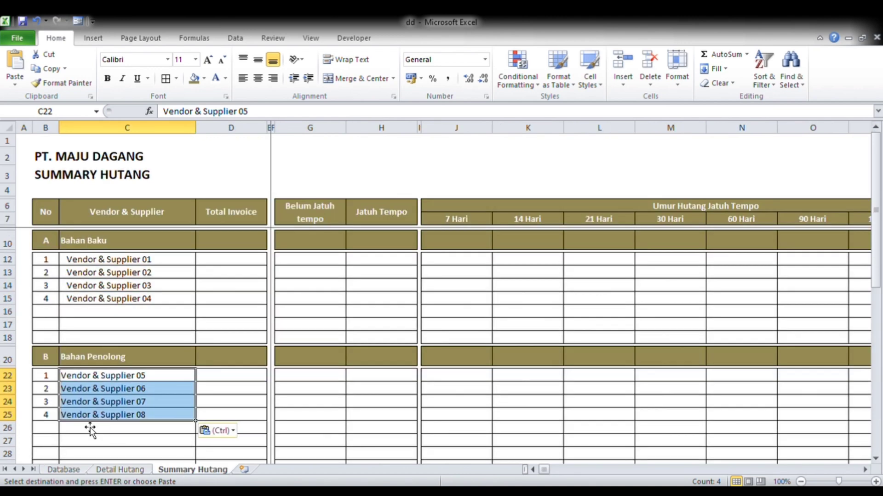
left_click(108, 432)
scroll(122, 377, "down", 3)
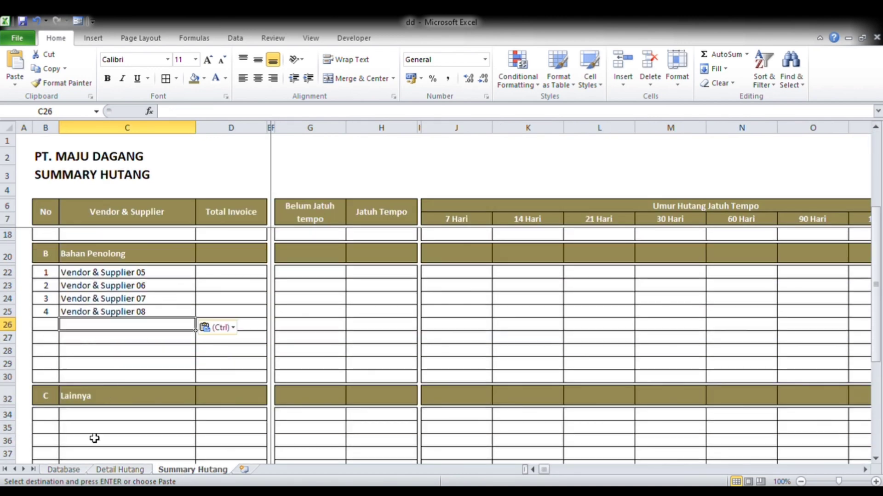
left_click(85, 470)
left_click(157, 339)
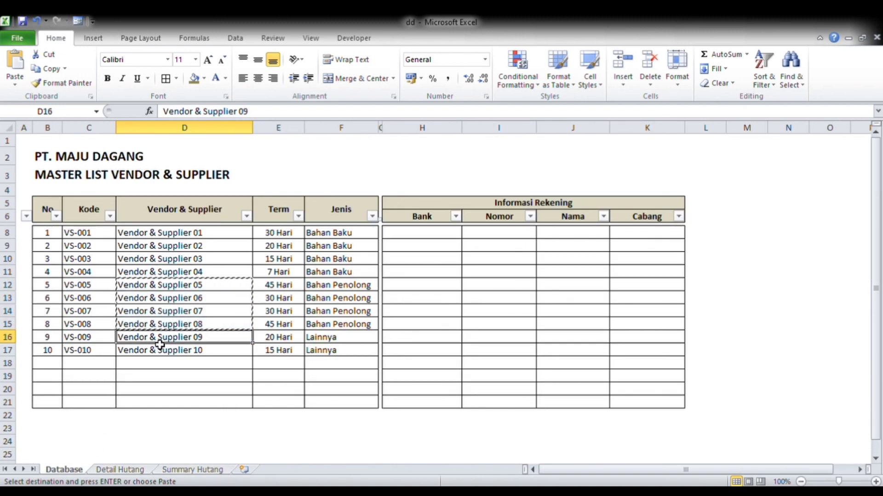
left_click_drag(159, 345, 160, 353)
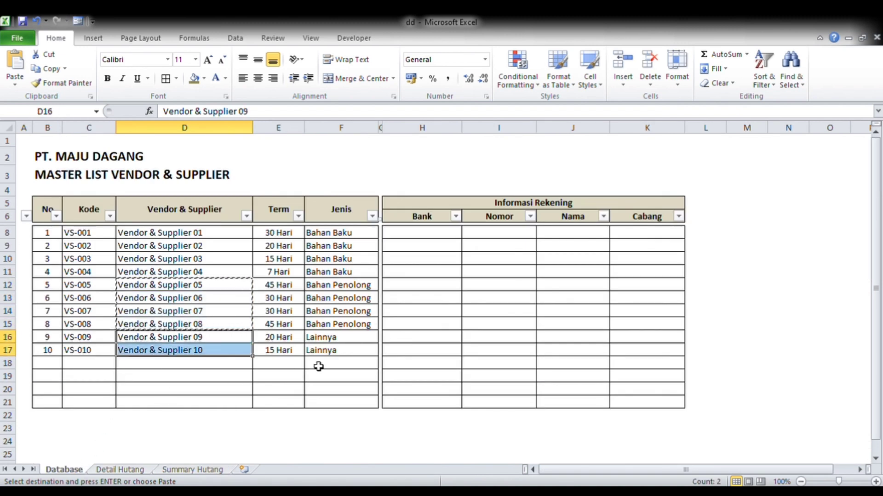
key("ctrl+c")
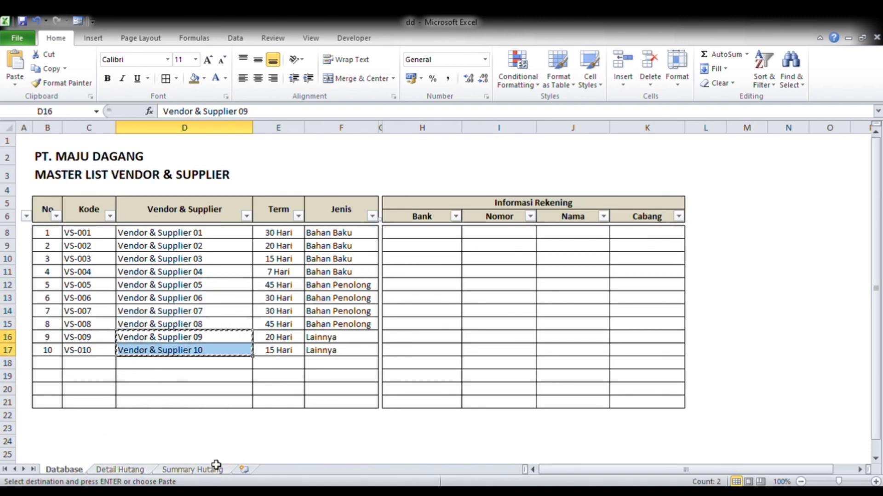
left_click(195, 470)
scroll(115, 312, "up", 3)
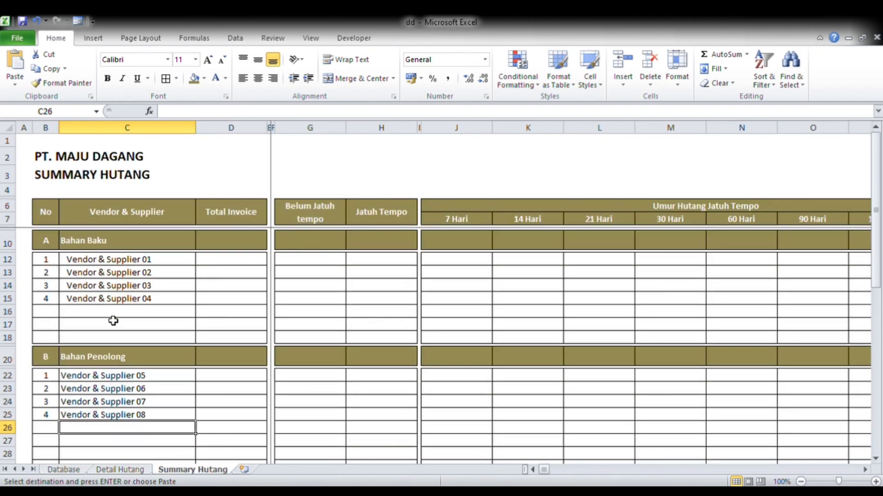
scroll(105, 340, "down", 3)
left_click(80, 416)
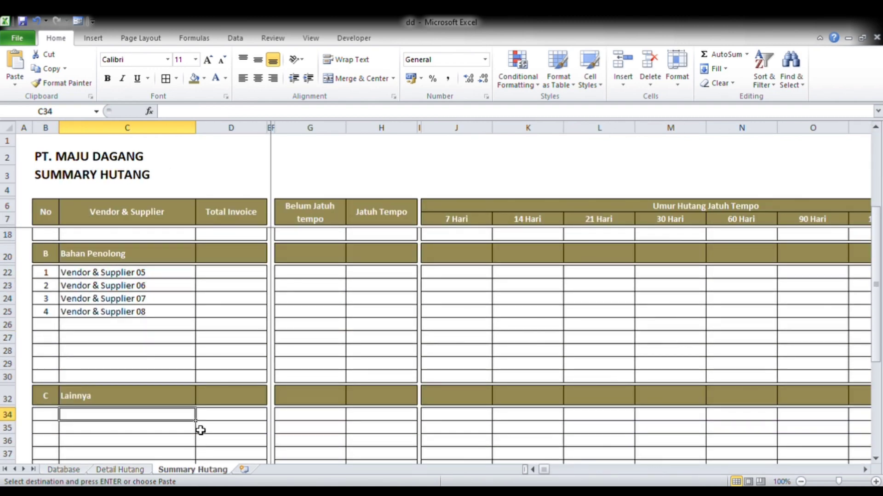
key("ctrl+v")
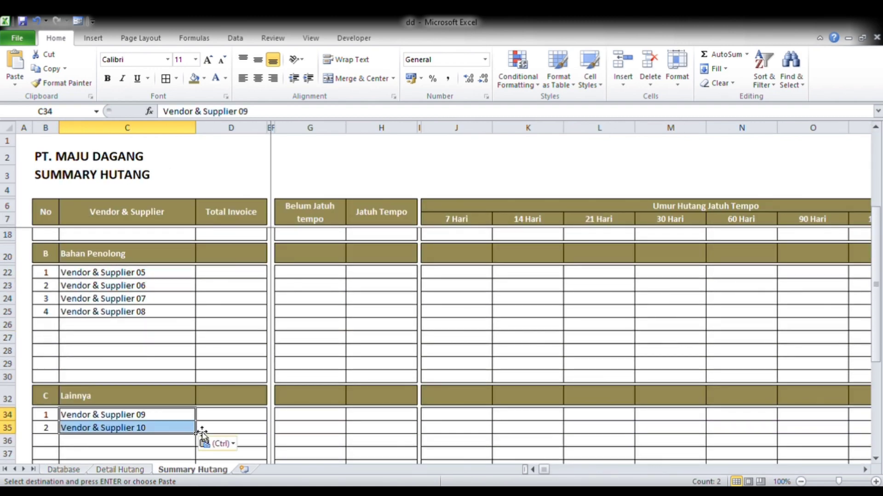
Increase the indent of the Lainnya vendor names in C34:C35 and the Bahan Penolong names in C22:C25 by one level.
left_click(308, 79)
left_click_drag(127, 276, 122, 313)
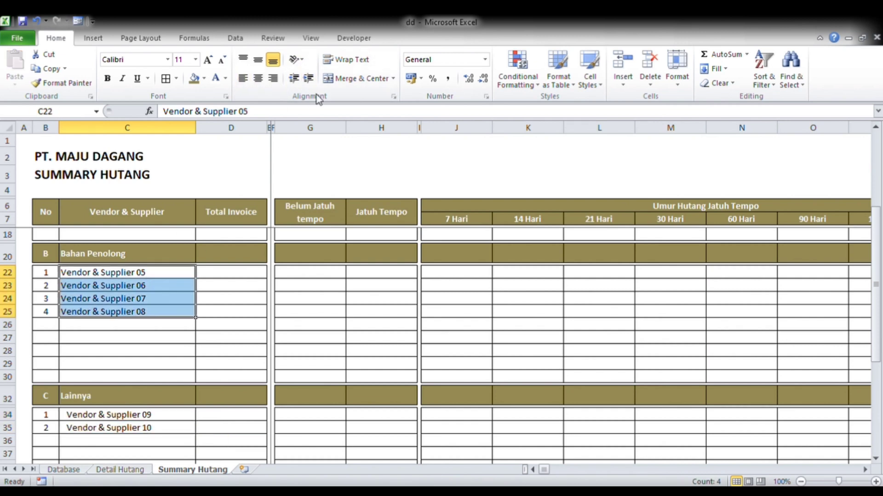
left_click(308, 79)
left_click(173, 299)
scroll(180, 309, "up", 2)
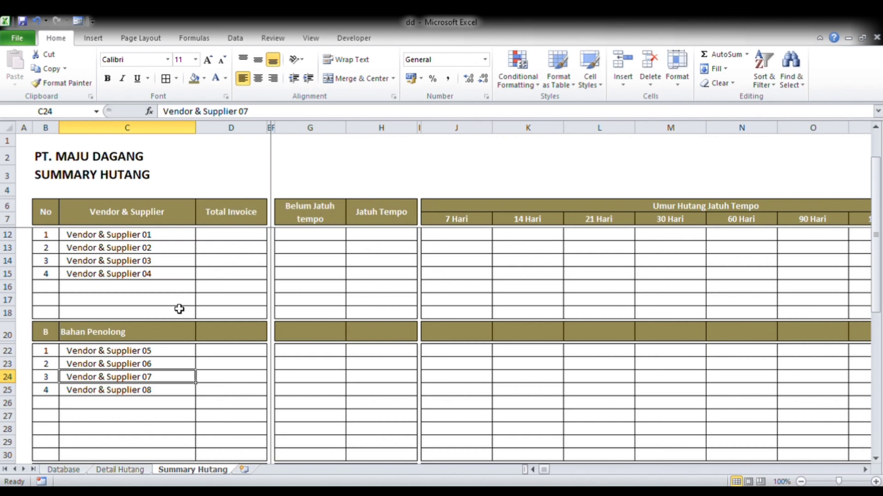
scroll(188, 294, "up", 1)
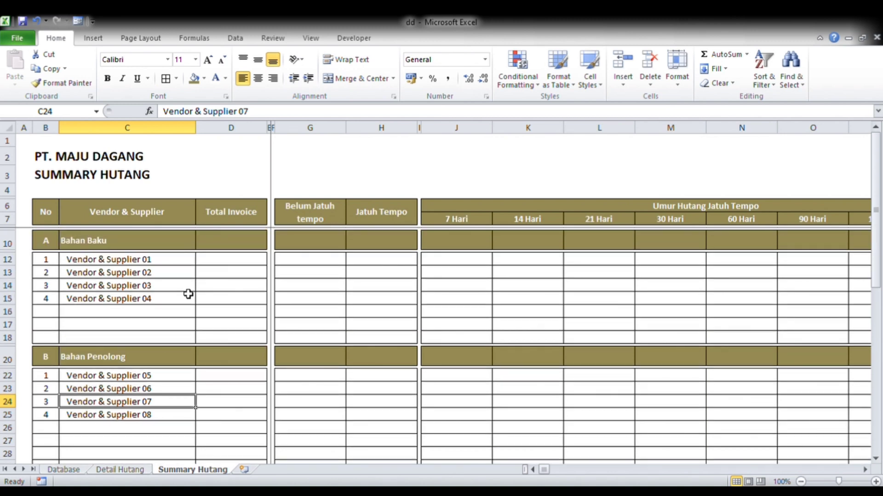
left_click(110, 302)
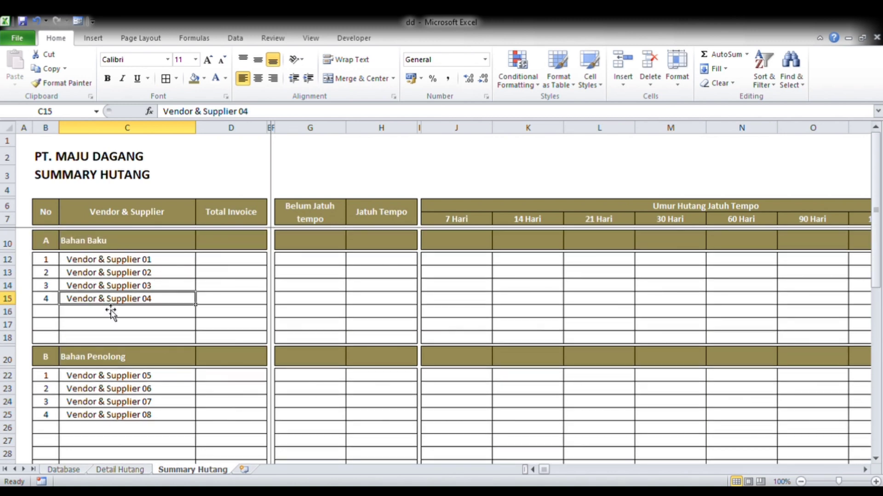
left_click(102, 314)
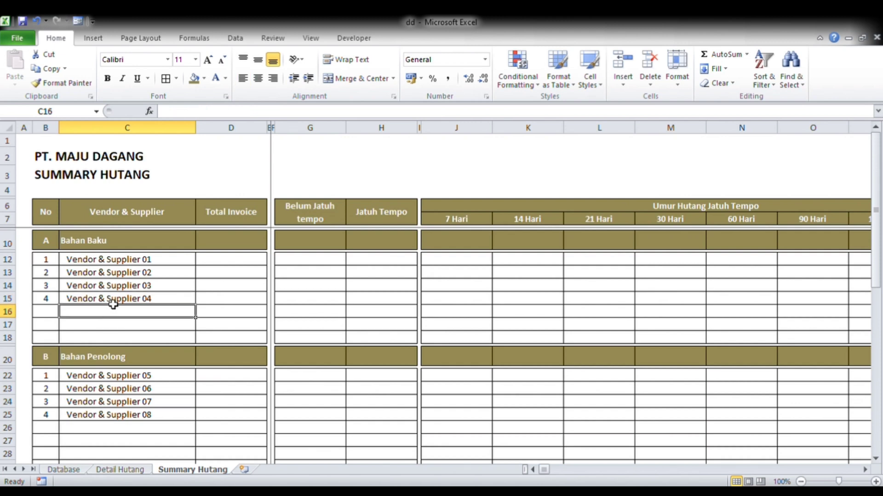
scroll(113, 304, "down", 4)
scroll(113, 304, "up", 4)
scroll(122, 338, "down", 4)
scroll(123, 334, "up", 4)
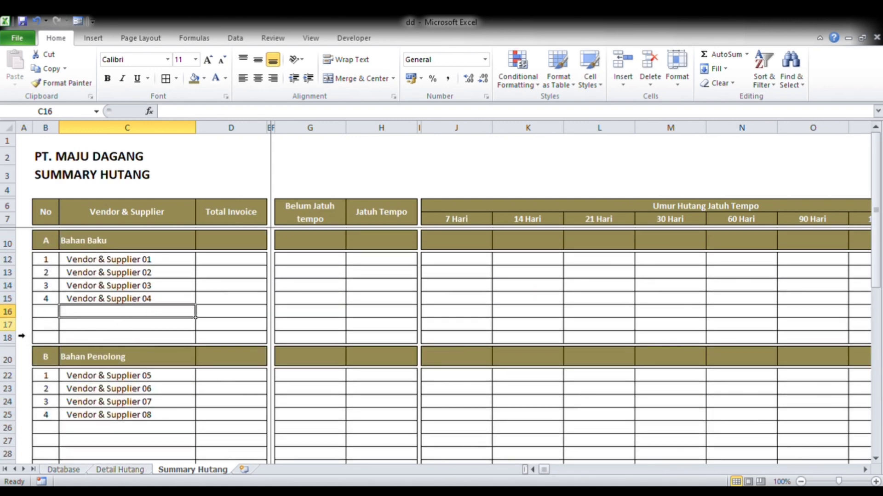
Delete the surplus blank row 18 from the Bahan Baku section, and blank rows 27 to 29 from the Bahan Penolong section.
left_click(9, 338)
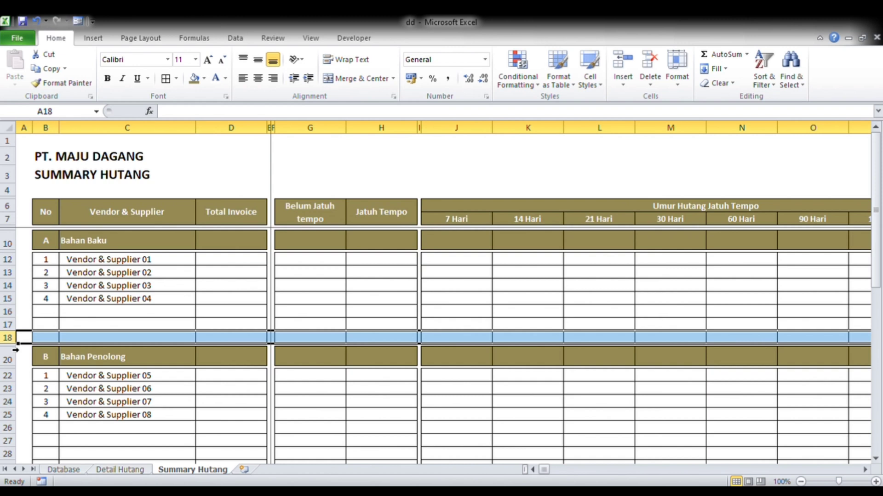
left_click(650, 62)
scroll(59, 421, "down", 3)
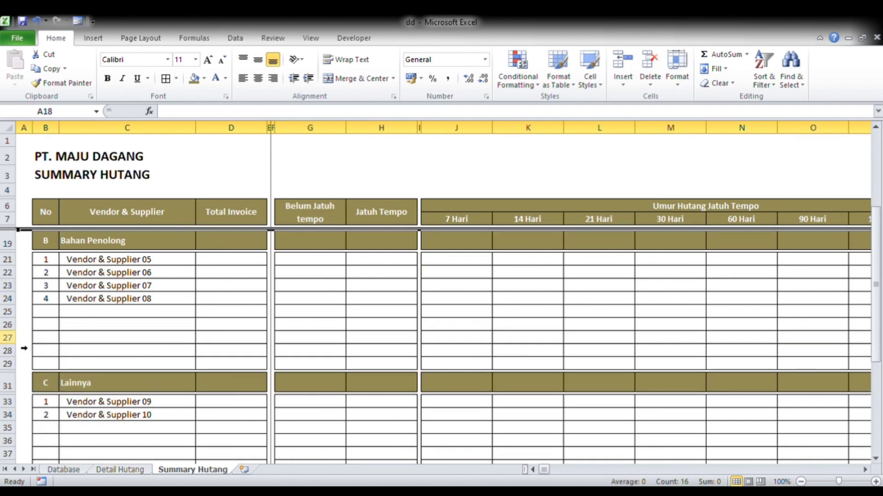
left_click_drag(9, 338, 10, 364)
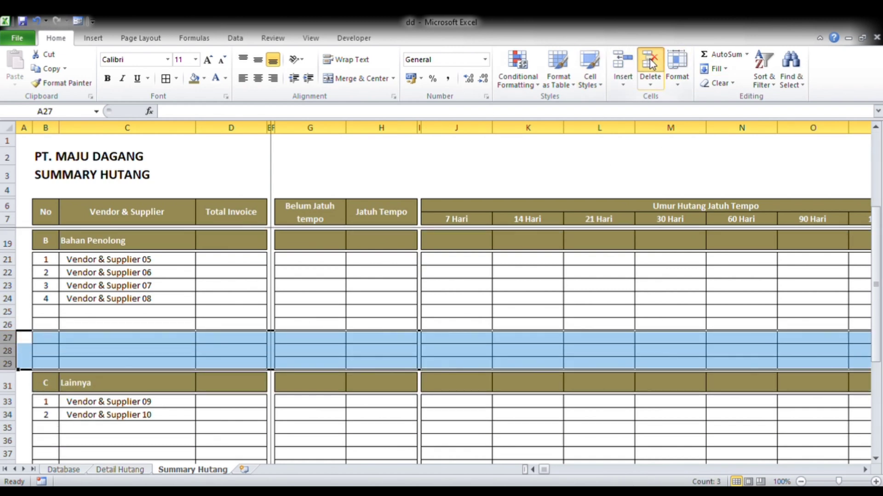
left_click(650, 62)
Delete the surplus blank rows 34 to 36 at the end of the Lainnya section.
scroll(82, 421, "down", 2)
left_click(10, 351)
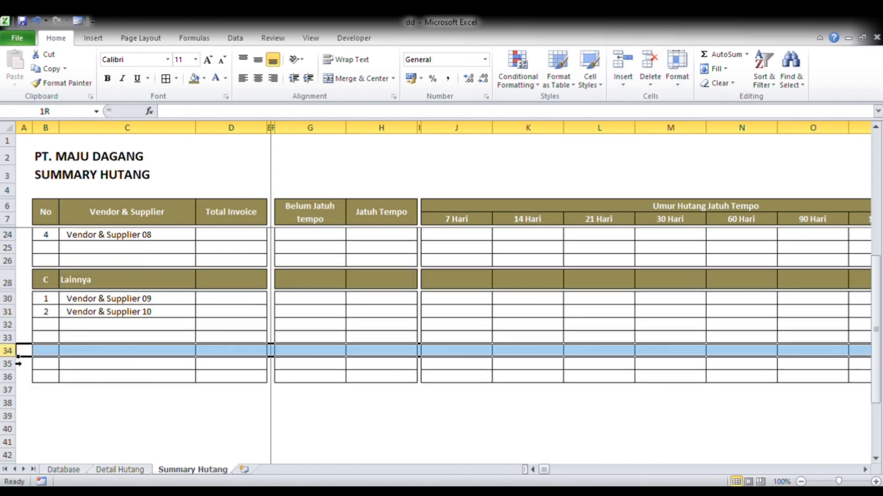
left_click_drag(19, 364, 9, 377)
left_click(661, 64)
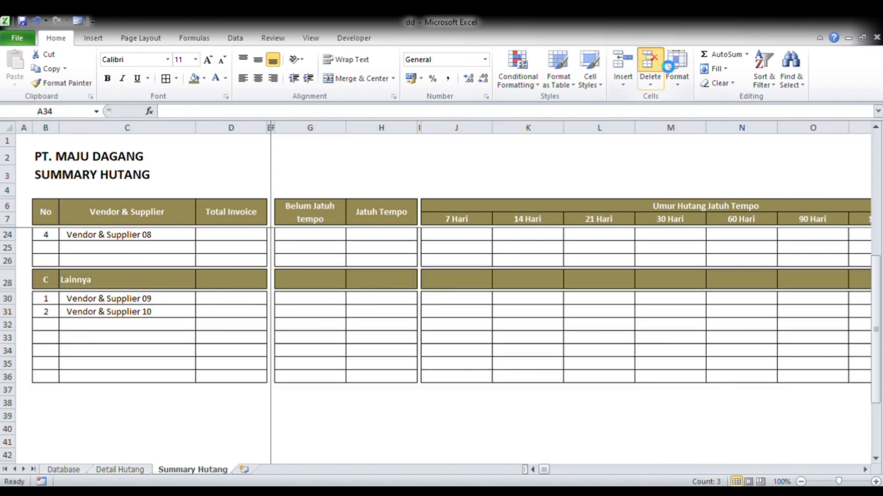
scroll(445, 281, "up", 5)
scroll(65, 279, "down", 5)
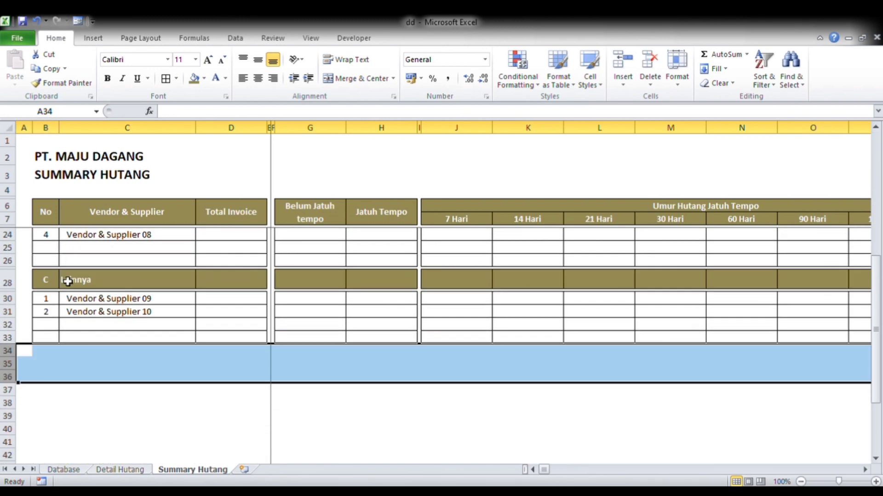
scroll(65, 279, "up", 5)
Group the Bahan Baku detail rows 11 to 18, including the thin spacer rows, into a collapsible outline.
left_click(800, 481)
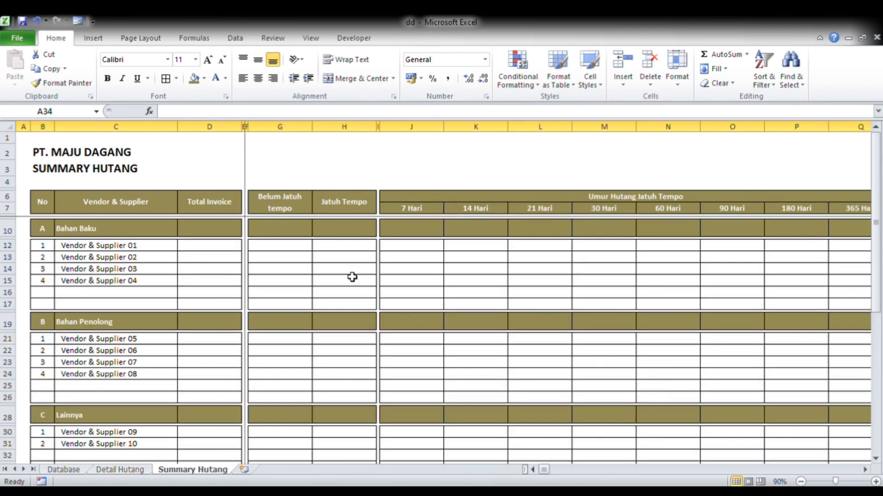
left_click(347, 271)
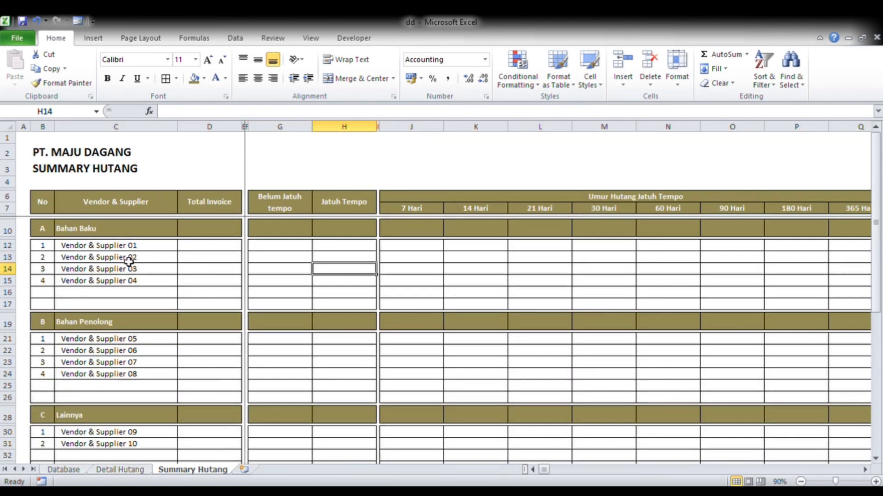
left_click(16, 238)
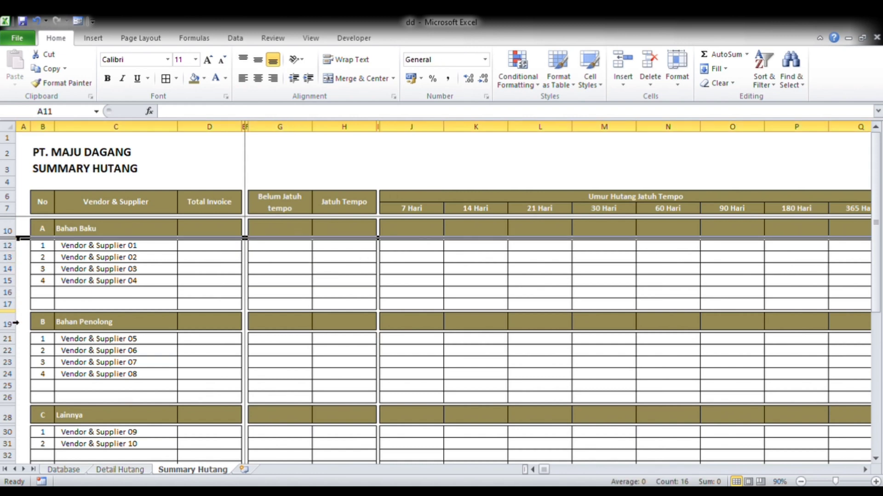
key("shift+Down")
key("shift+Down")
key("shift+Down")
key("shift+Down")
key("shift+Down")
key("shift+Down")
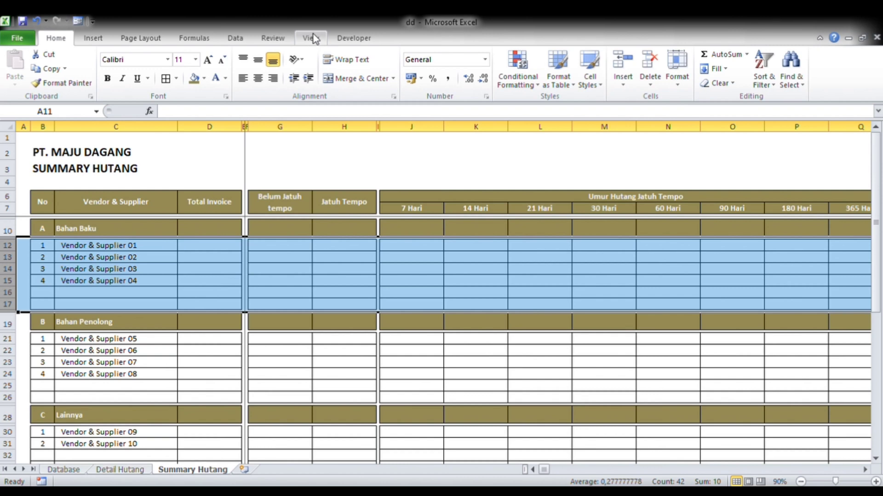
left_click(235, 37)
left_click(609, 59)
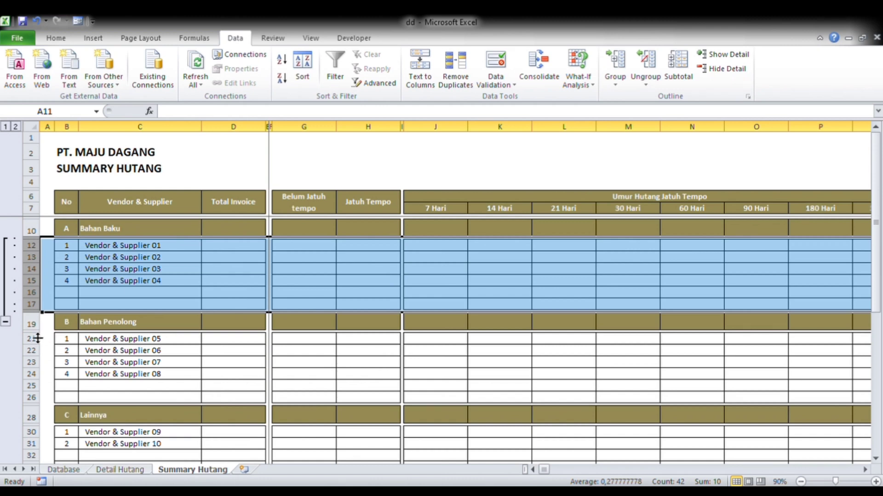
Group the Bahan Penolong detail rows 20 to 27, including the thin spacer rows, into a collapsible outline.
left_click(32, 331)
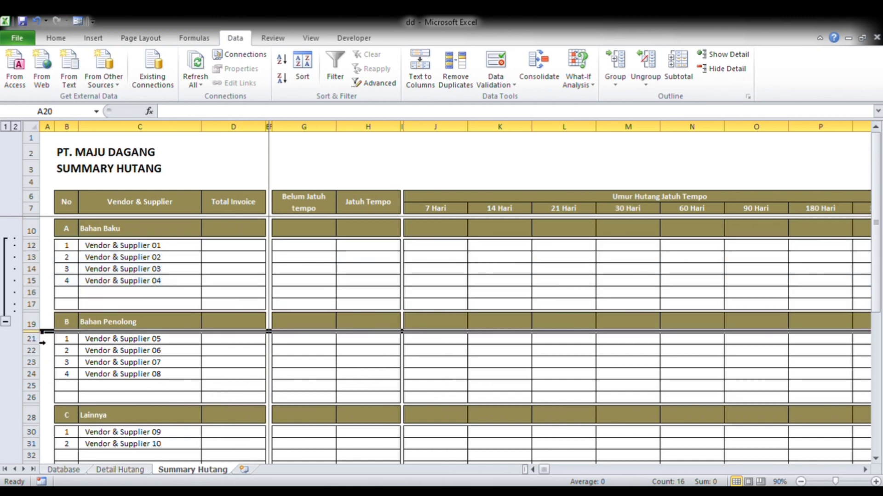
key("shift+Down")
key("shift+Down")
key("shift+Down")
key("shift+Down")
key("shift+Down")
key("shift+Down")
key("shift+Down")
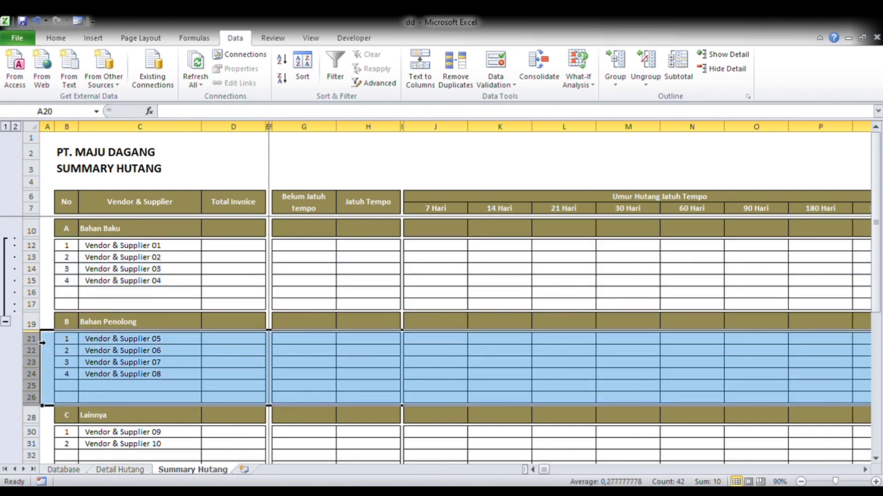
left_click(616, 65)
Group the Lainnya detail rows 29 to 33 into a collapsible outline.
scroll(216, 378, "down", 4)
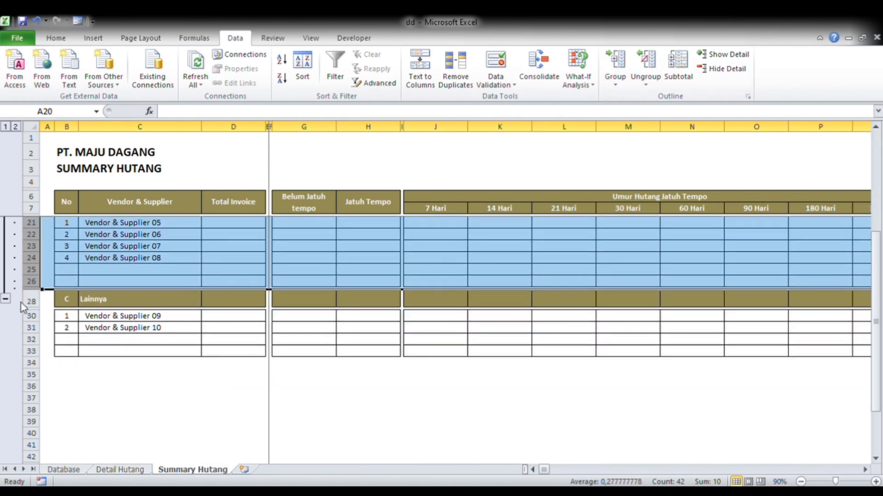
left_click(65, 306)
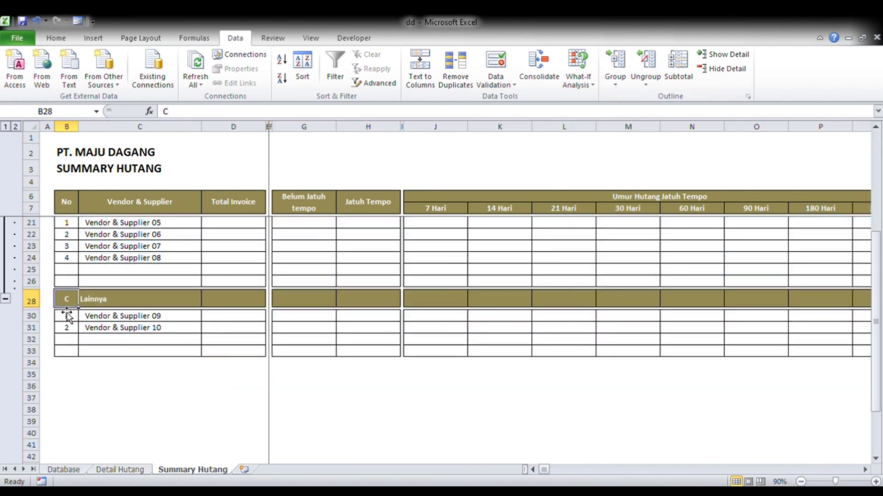
left_click(66, 316)
key("shift+Down")
key("shift+Down")
key("shift+Down")
key("shift+Down")
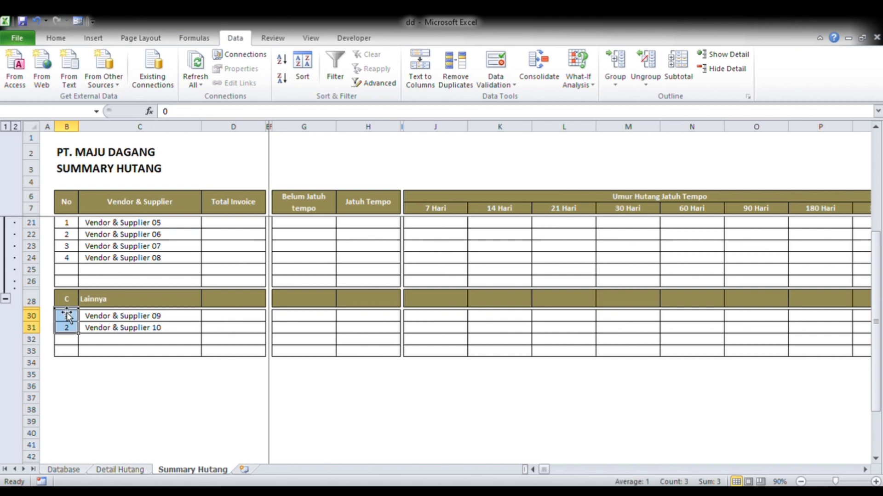
key("shift+Up")
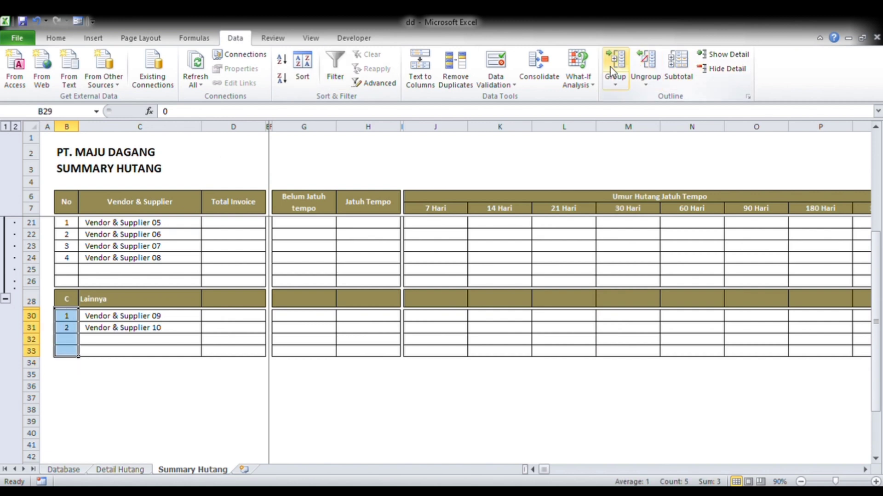
key("shift+alt+Right")
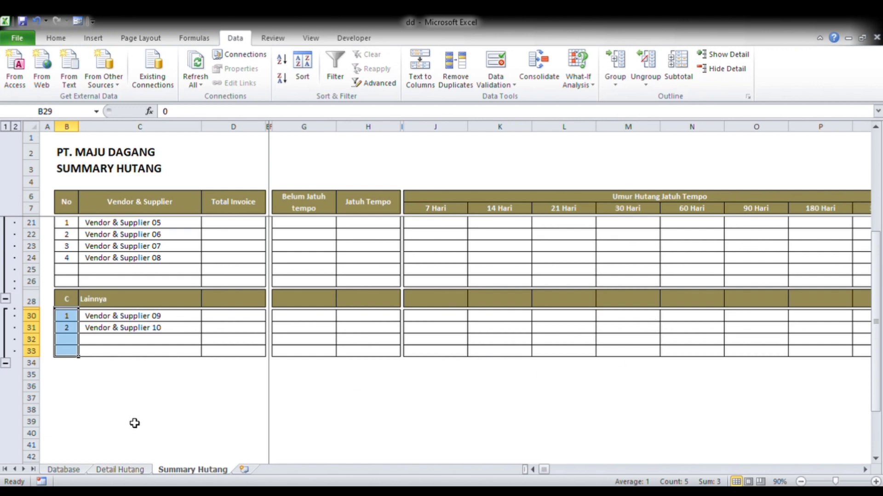
Collapse the row outline to level 1 so only the three category rows are shown, and select the Bahan Baku heading in C10.
left_click(121, 409)
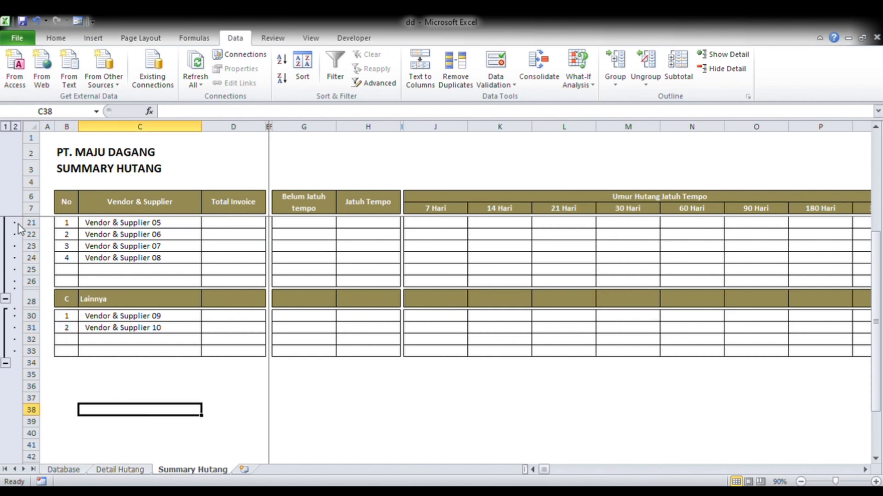
left_click(5, 127)
left_click(117, 229)
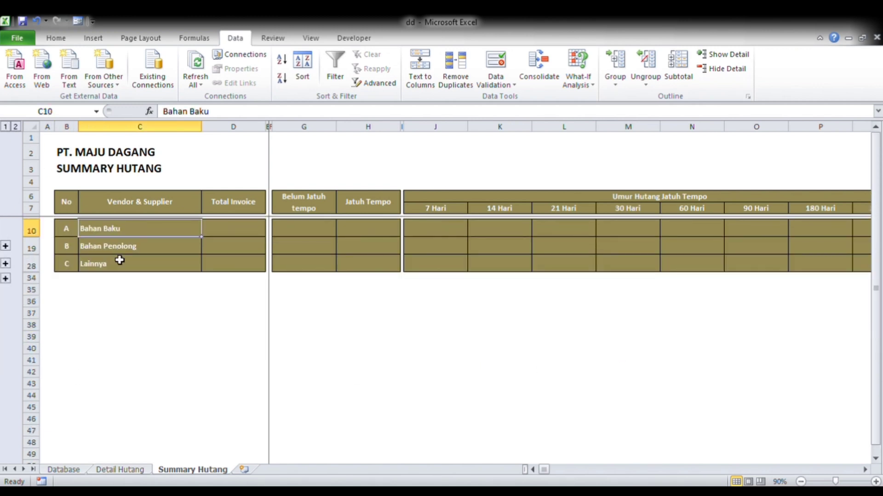
Expand the row outline to level 2 and copy the thin spacer row 29 into row 34 below the Lainnya list.
left_click(118, 250)
left_click(111, 267)
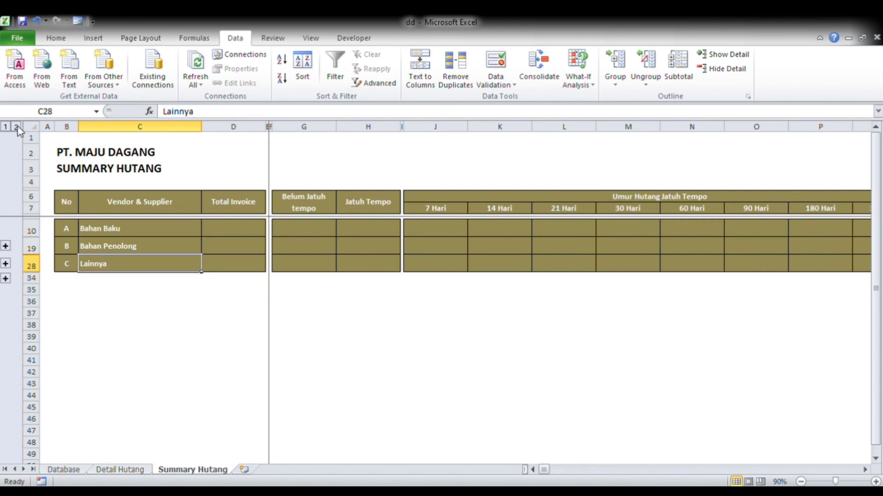
left_click(15, 127)
scroll(110, 429, "down", 5)
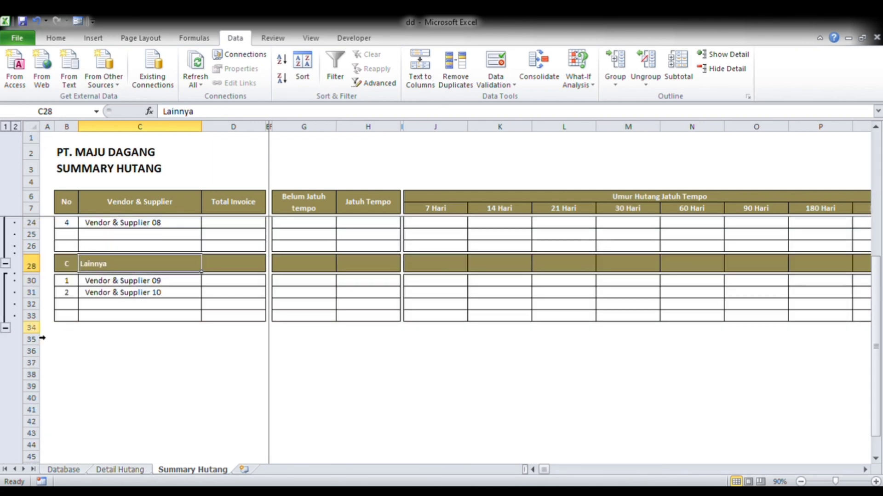
left_click(41, 274)
key("ctrl+c")
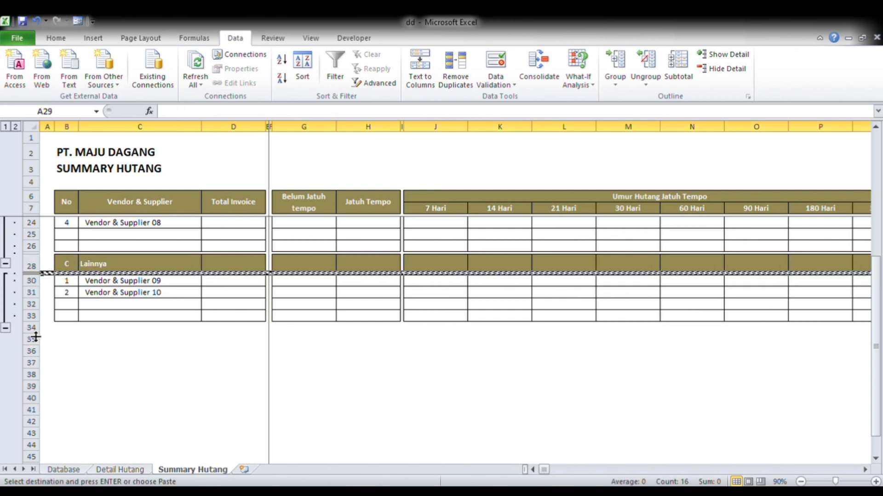
left_click(42, 333)
key("ctrl+v")
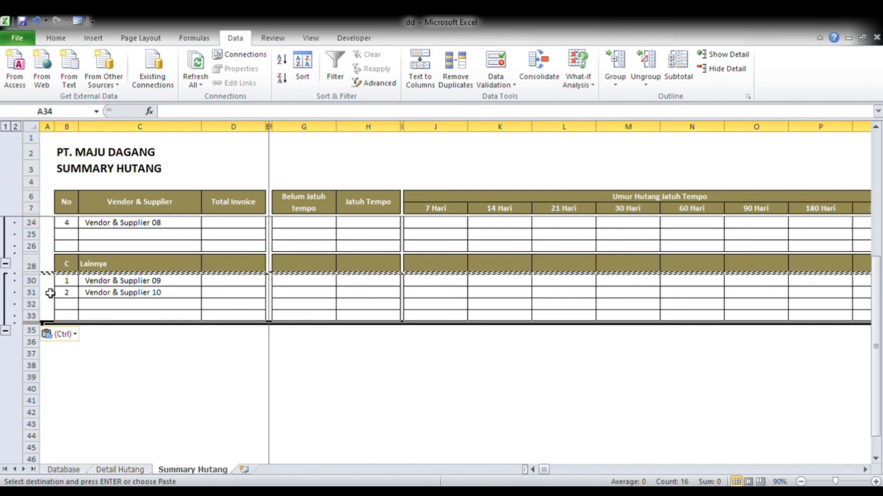
Copy the Lainnya heading row 28 and its thin spacer row 29 into rows 35 and 36.
left_click(41, 271)
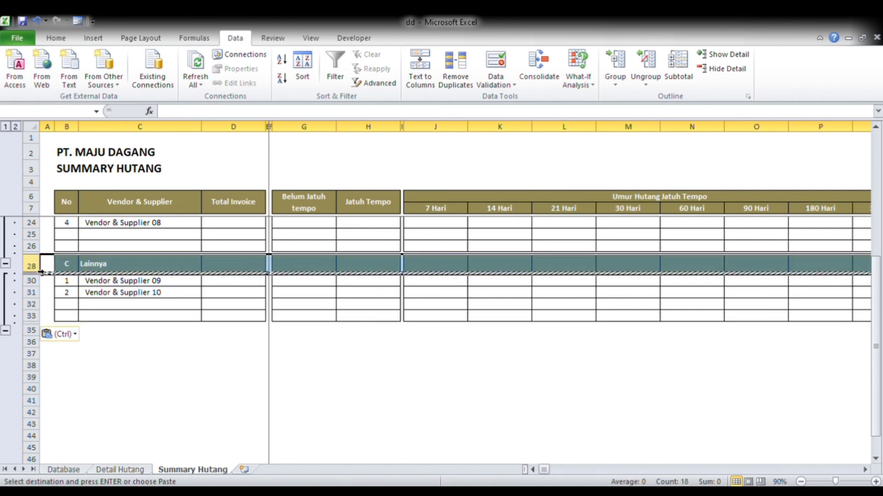
key("ctrl+c")
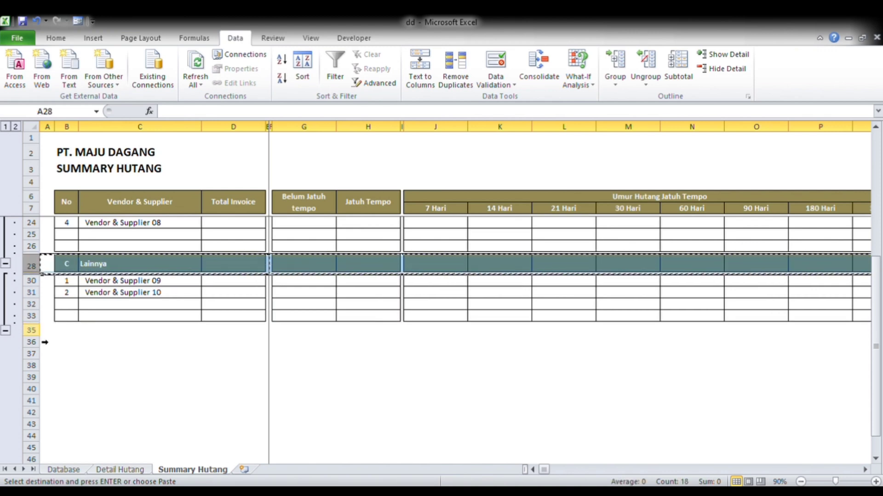
left_click(44, 331)
key("ctrl+v")
Merge and center B35:C35 in the copied heading row and replace its text with GRAND TOTAL.
left_click(71, 340)
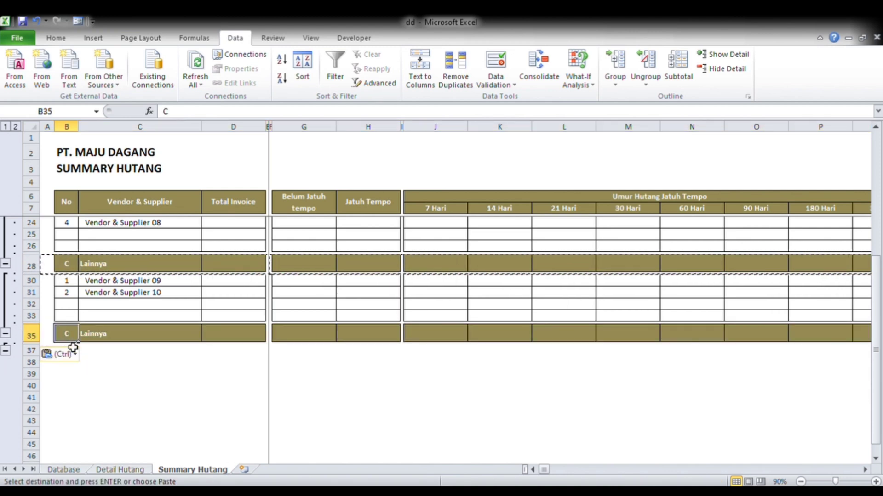
left_click(133, 340, "shift")
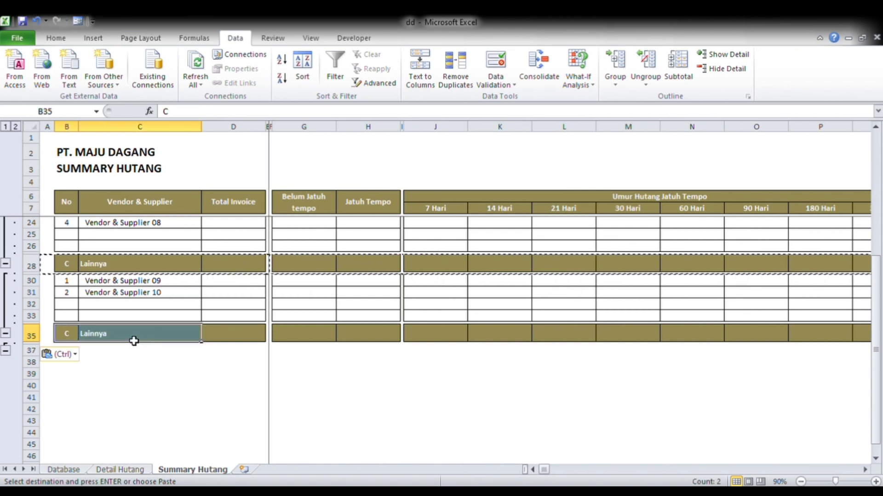
left_click(55, 38)
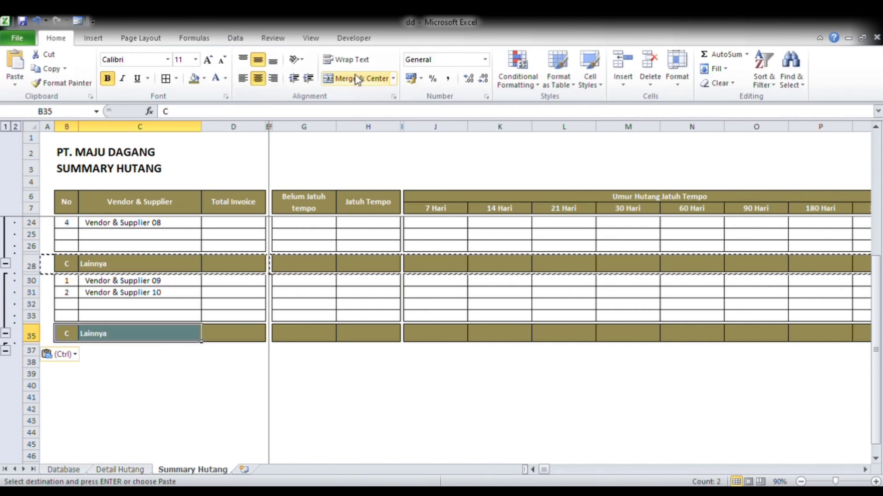
left_click(357, 79)
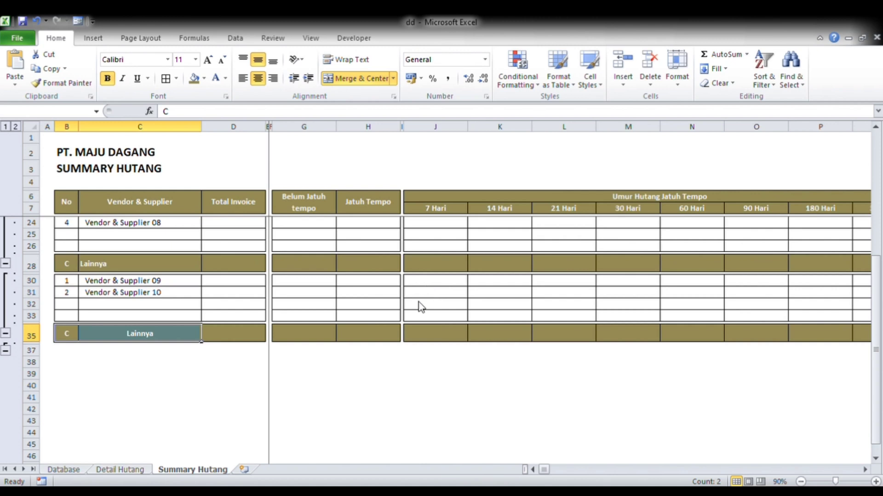
key("Return")
type("GRAND")
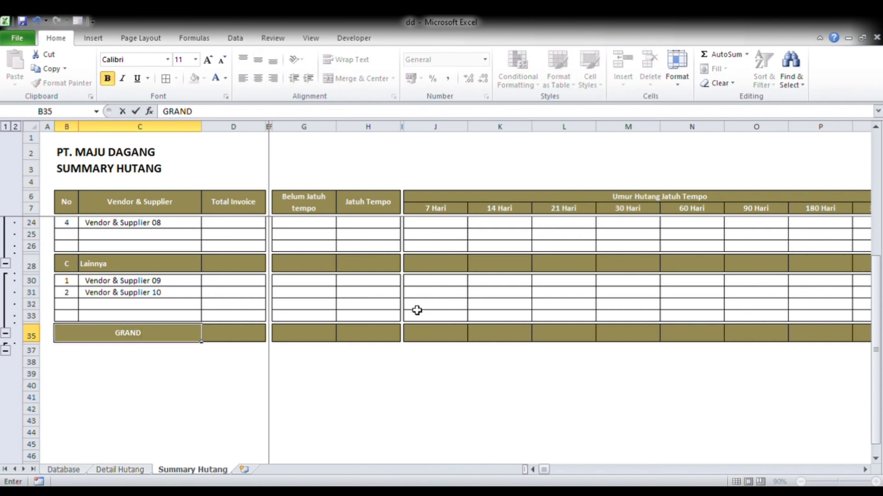
type(" TOTAL")
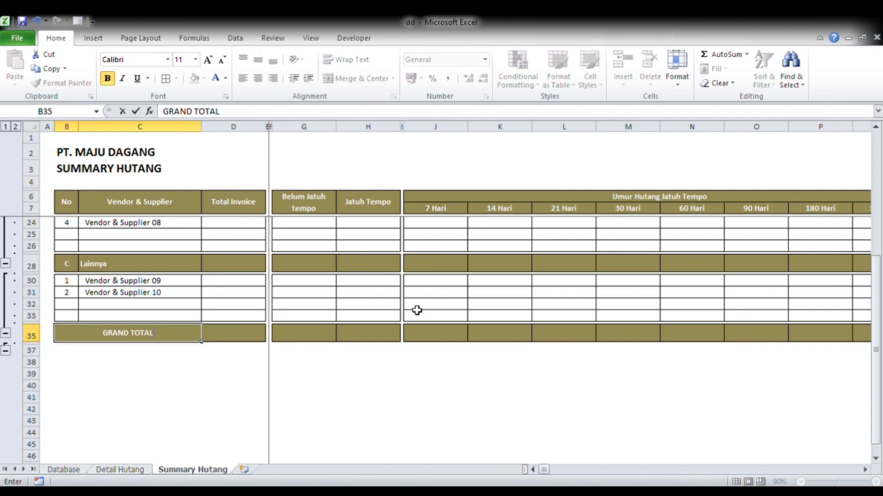
key("ctrl+Return")
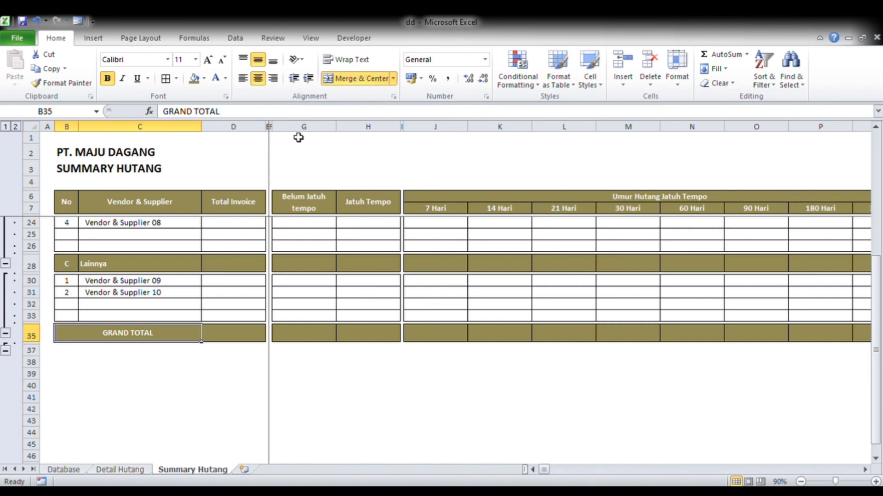
Left-align the GRAND TOTAL label in the merged cell B35.
key("alt+h")
key("a")
key("l")
Collapse the row outline to level 1, check the category and GRAND TOTAL rows, and expand back to level 2.
scroll(122, 355, "up", 5)
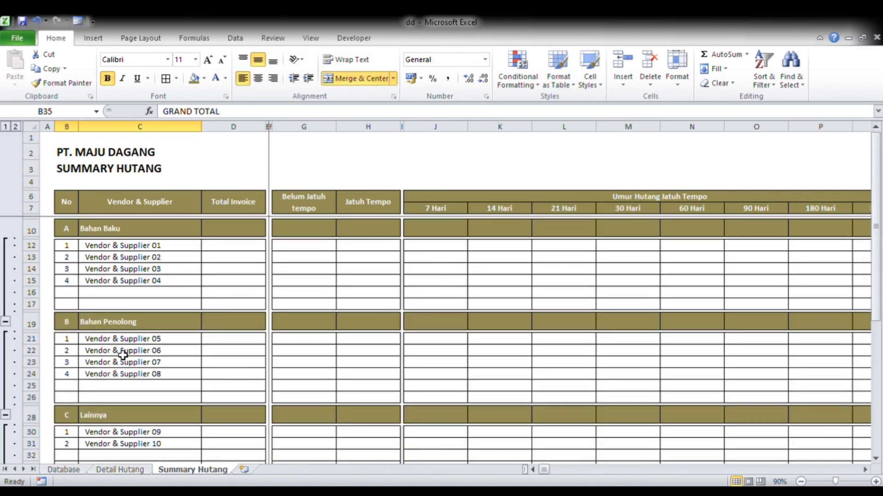
left_click(4, 128)
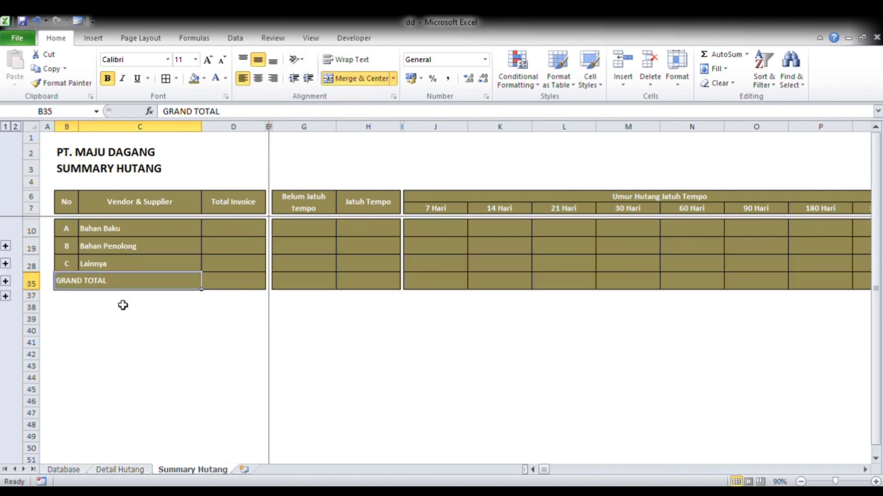
left_click(102, 381)
left_click_drag(98, 233, 102, 248)
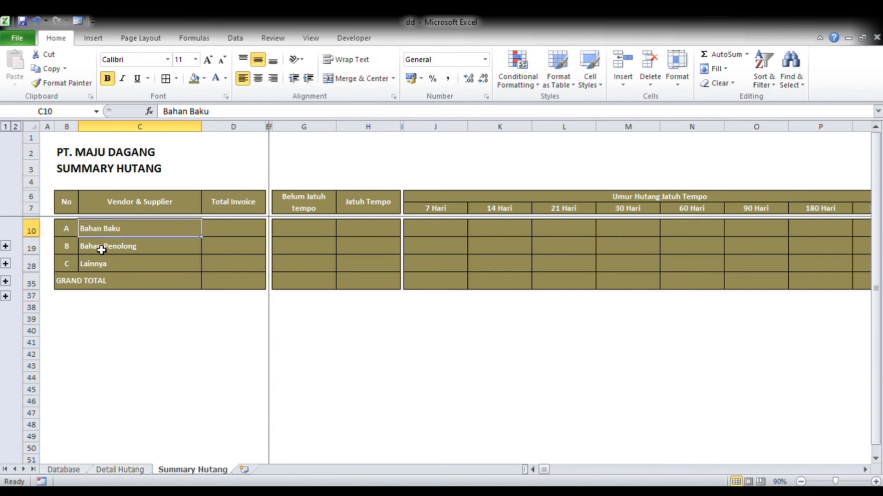
left_click(101, 251)
left_click(98, 263)
left_click(95, 280)
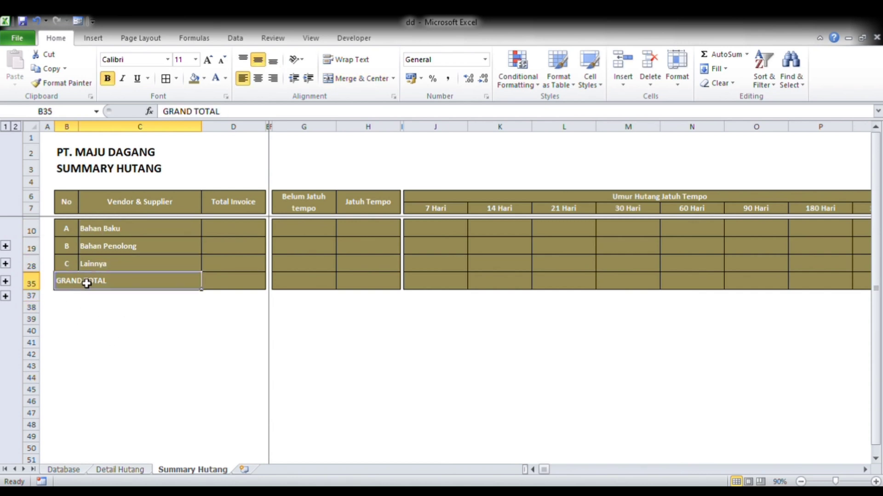
left_click(228, 278)
left_click(235, 225)
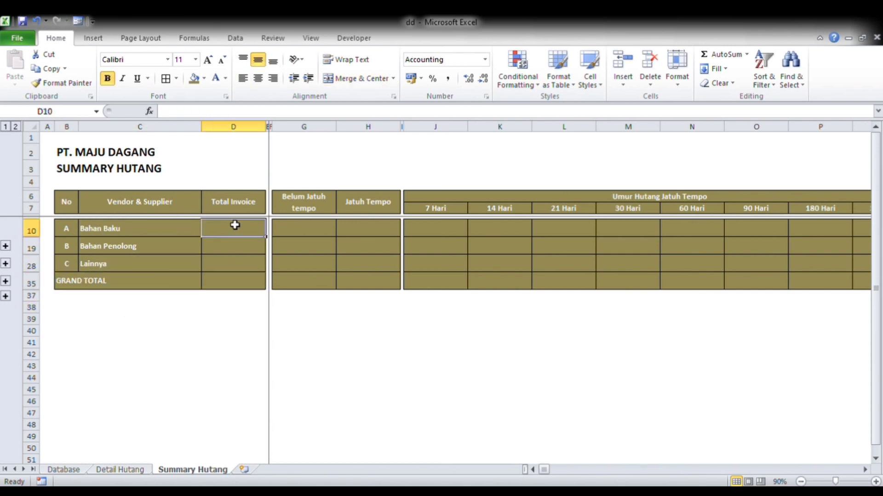
left_click(16, 128)
left_click(121, 214)
Fill the No column cells B12:B17, B21:B26 and B30:B33 with the olive colour of the category rows.
left_click(201, 246)
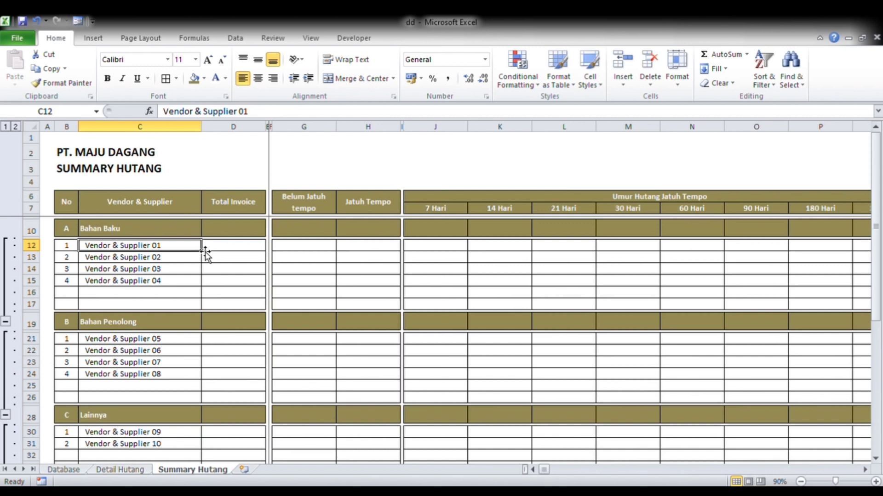
key("Left")
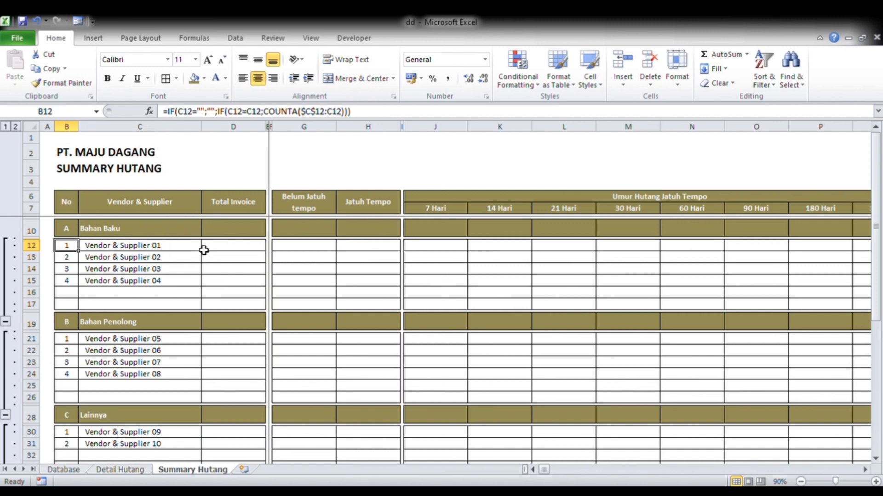
key("shift+Down")
key("shift+Down")
key("shift+Down")
key("shift+Down")
key("shift+Down")
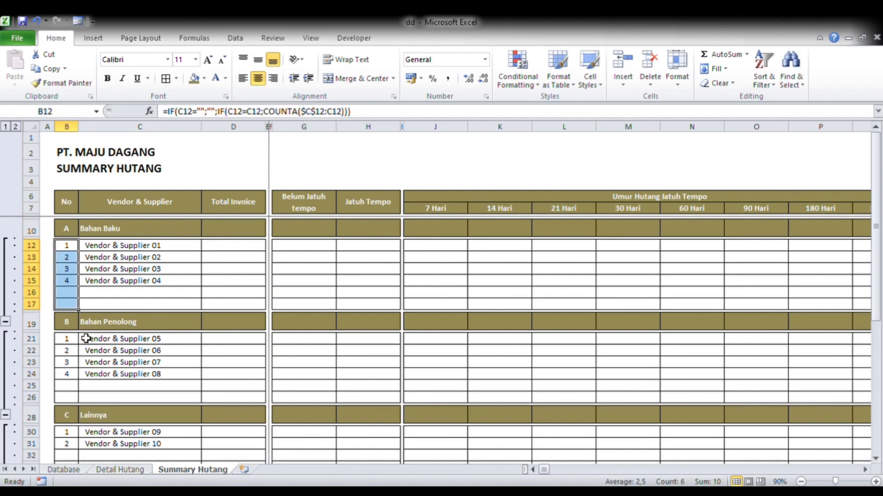
left_click_drag(69, 339, 73, 396)
left_click(72, 435, "ctrl")
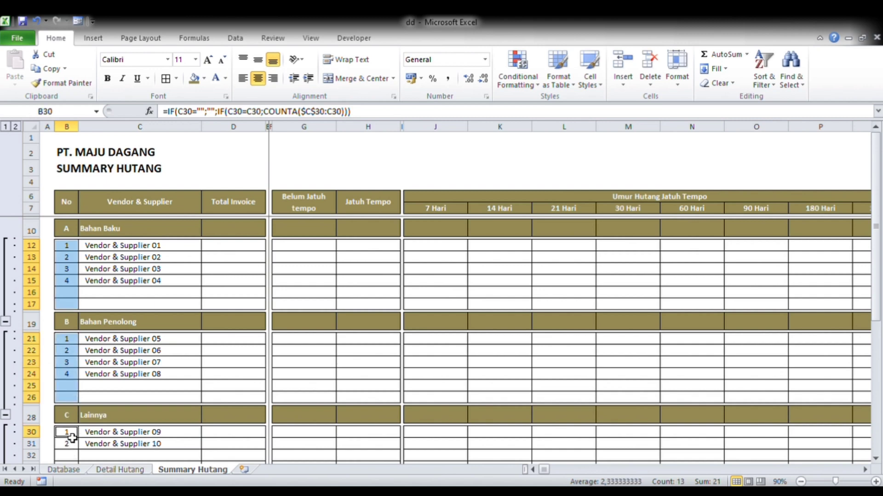
scroll(72, 435, "down", 5)
left_click(68, 319, "shift")
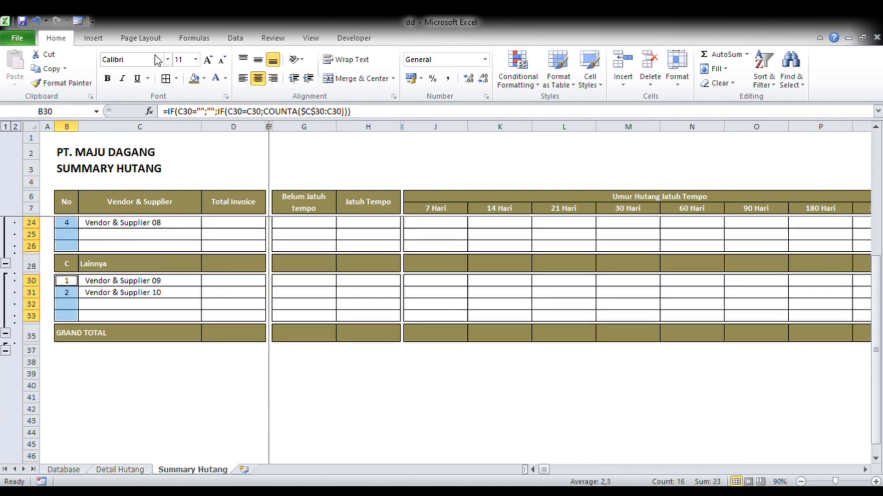
left_click(195, 80)
scroll(158, 272, "up", 5)
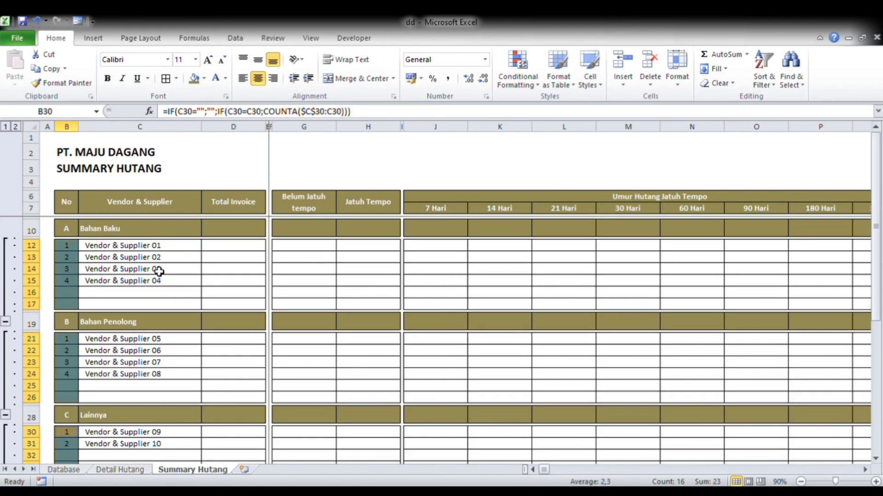
Enter =SUBTOTAL(9;D12:D18) in D10 as the Bahan Baku subtotal for Total Invoice.
left_click(158, 259)
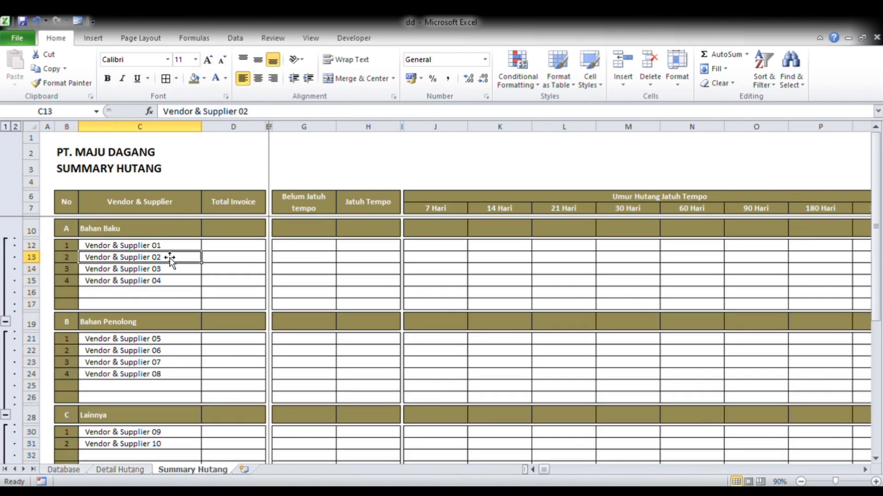
left_click(167, 247)
left_click(217, 252)
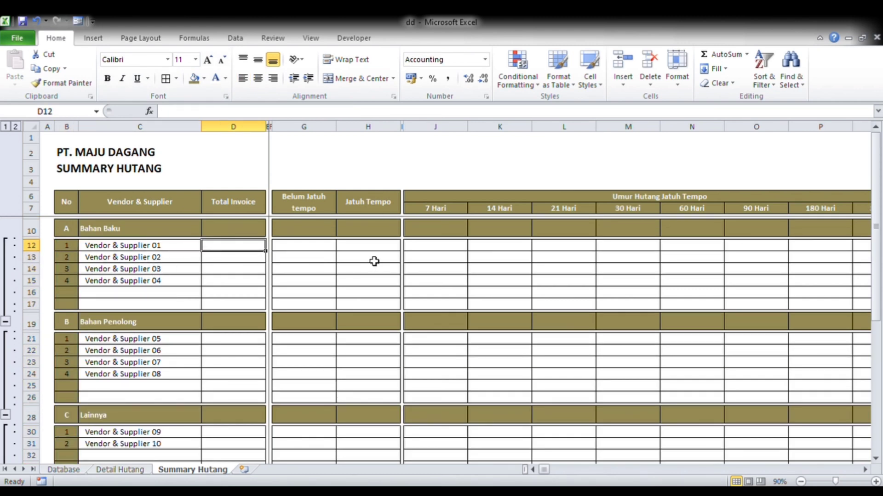
left_click(251, 229)
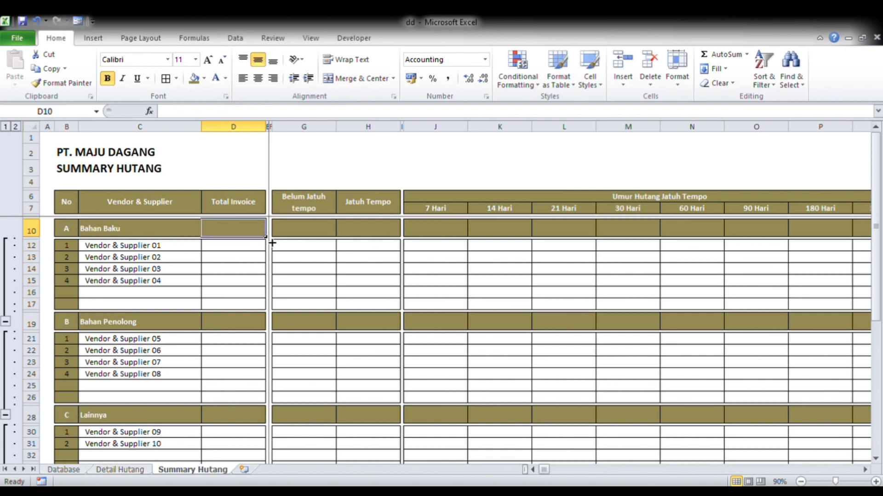
type("=subtotal(9")
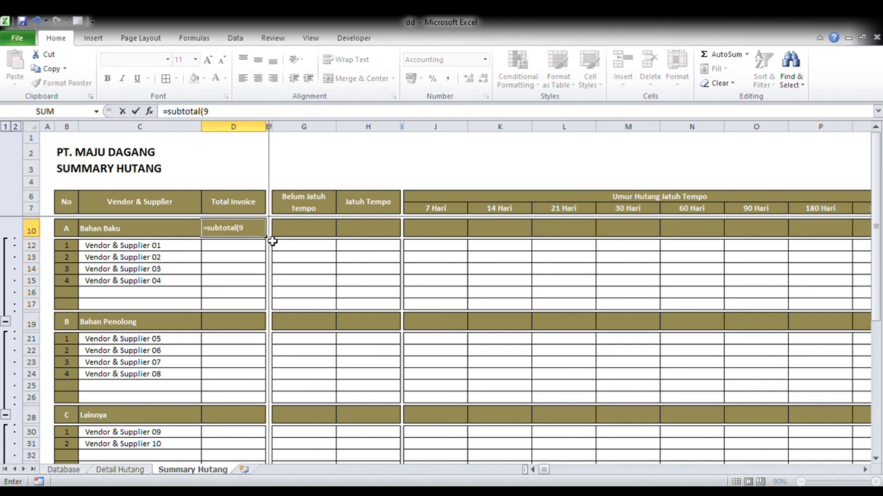
type(";")
key("Down")
key("ctrl+shift+Down")
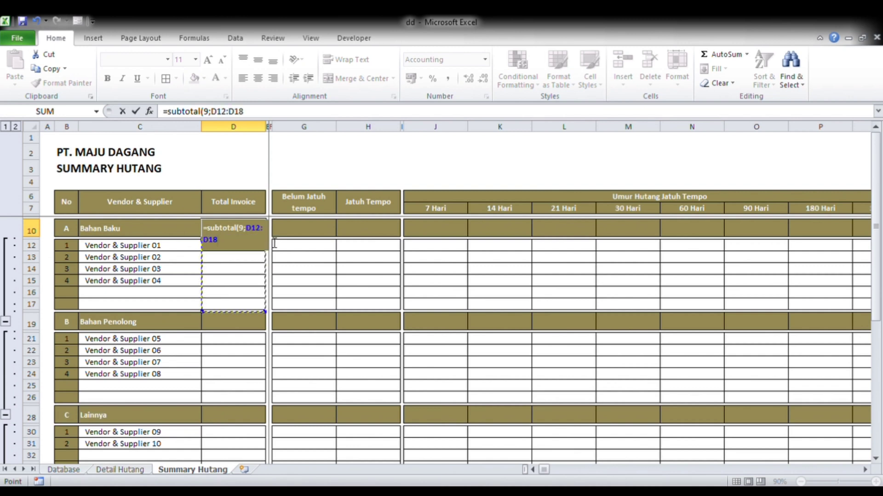
key("ctrl+Return")
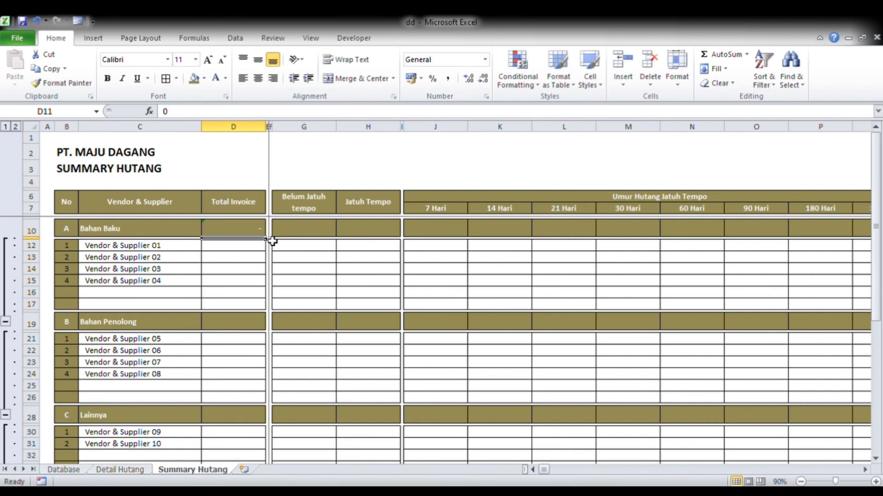
Copy the Bahan Baku subtotal formula from D10 into G10:H10 for Belum Jatuh tempo and Jatuh Tempo.
key("ctrl+c")
key("Right")
key("Right")
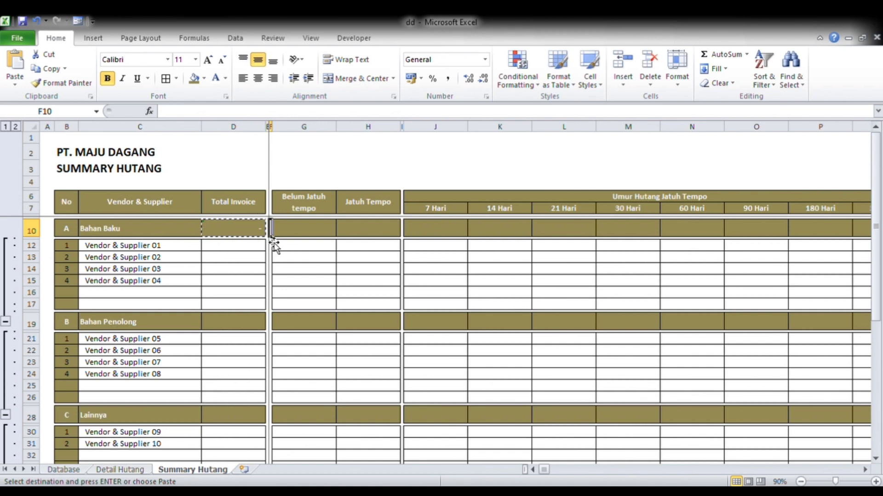
key("Right")
key("shift+Right")
key("ctrl+v")
Paste the copied Bahan Baku subtotal formula into J10:Q10 for the 7 Hari to 365 Hari ageing columns.
key("Right")
key("Right")
key("Right")
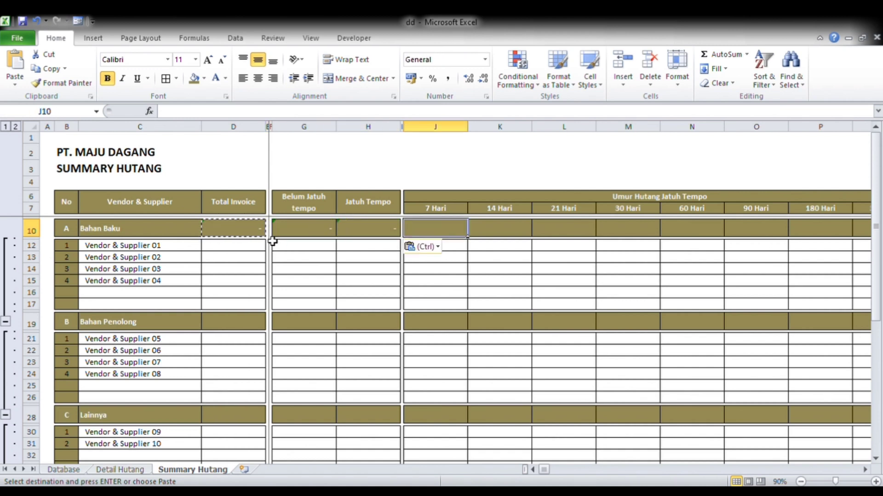
key("shift+Right")
key("shift+Right")
key("shift+Right")
key("shift+Right")
key("shift+Right")
key("shift+Right")
key("shift+Right")
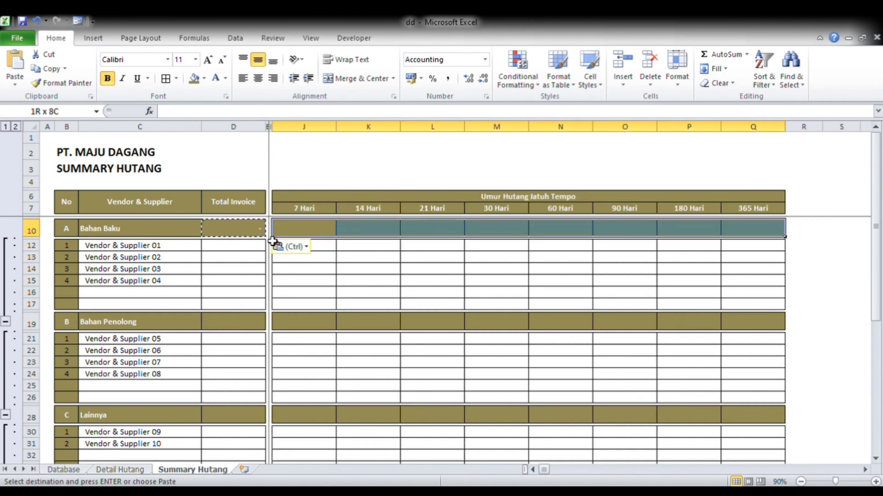
key("ctrl+v")
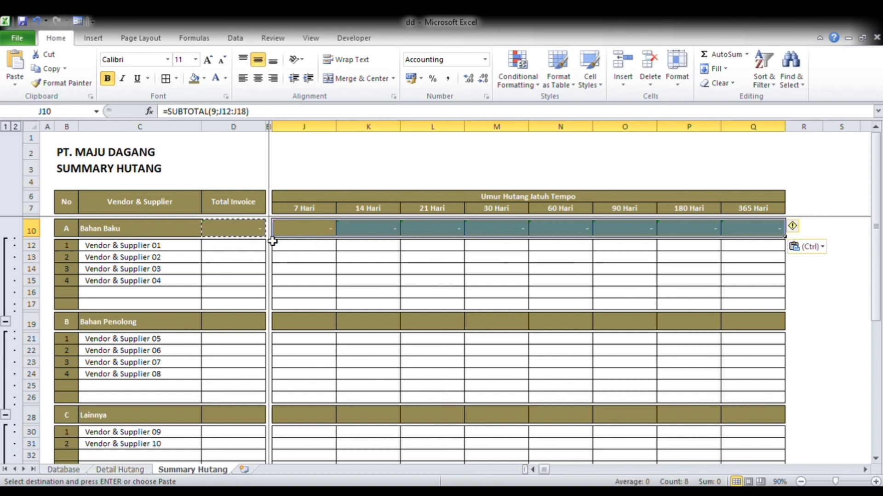
Enter =SUBTOTAL(9;D21:D27) in D19 as the Bahan Penolong subtotal for Total Invoice.
key("Left")
key("Left")
key("Left")
key("Left")
key("Down")
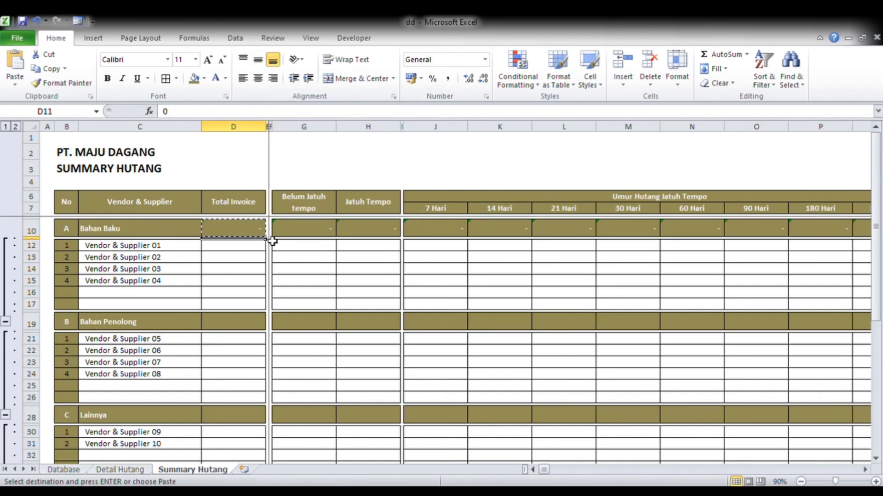
key("Up")
key("Left")
key("Down")
key("Down")
key("Down")
key("Down")
key("Down")
key("Down")
key("Down")
key("Down")
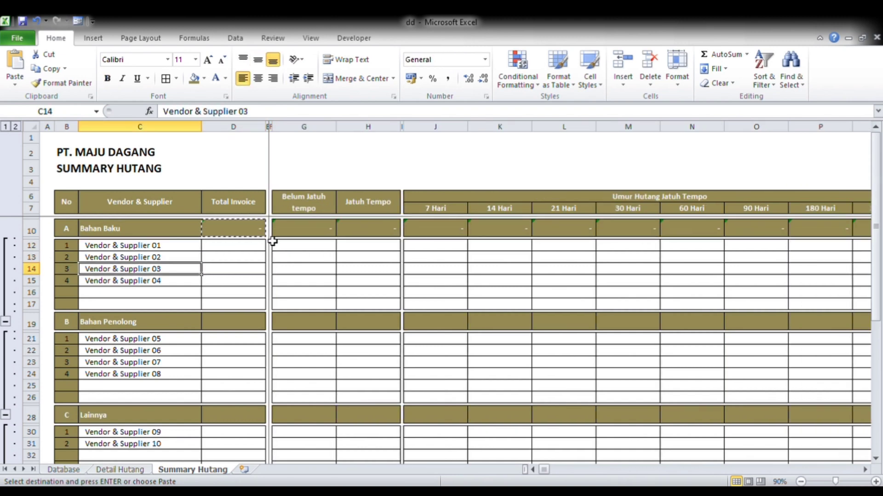
key("Right")
key("Down")
type("=s")
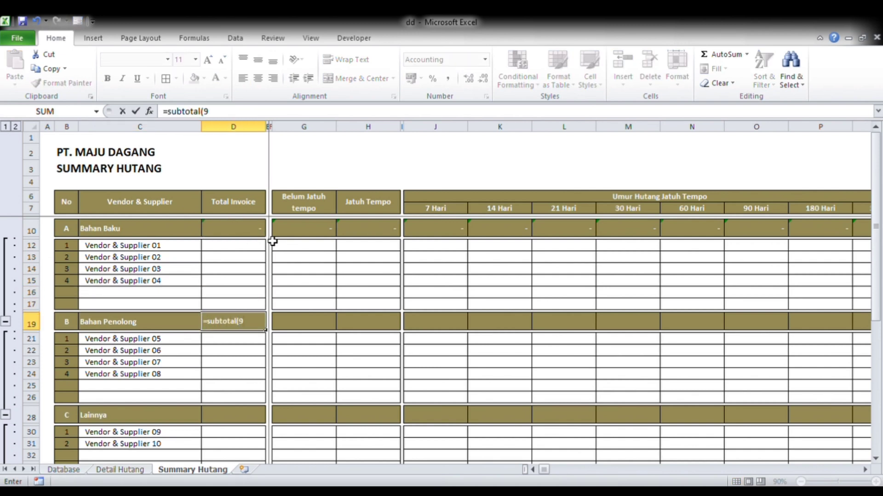
type("ubtotal(9;")
key("Down")
key("shift+Down")
key("shift+Down")
key("shift+Down")
key("shift+Down")
key("shift+Down")
key("shift+Down")
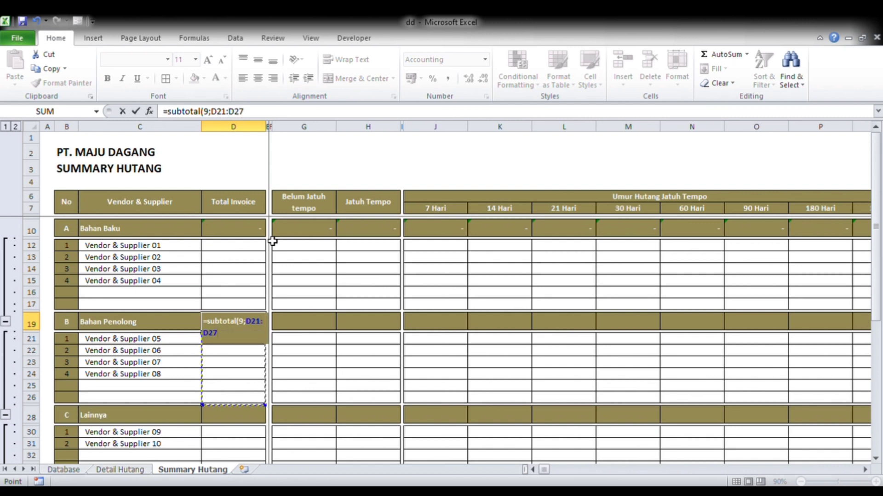
type(")")
key("Return")
Copy the Bahan Penolong subtotal formula from D19 into G19:H19 for Belum Jatuh tempo and Jatuh Tempo.
key("Up")
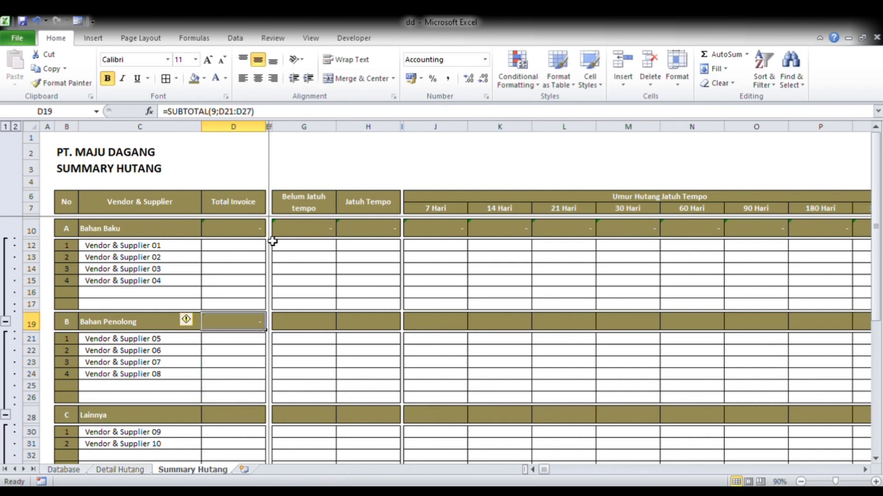
key("ctrl+c")
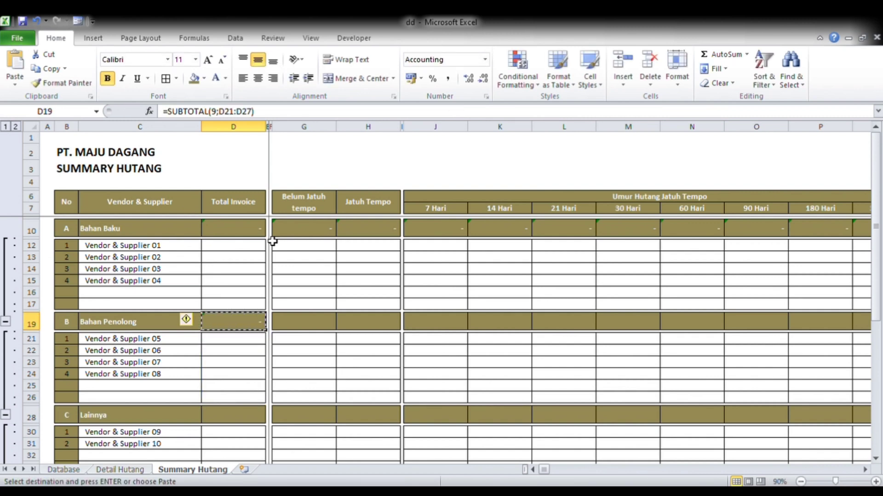
key("Right")
key("Right")
key("Right")
key("shift+Right")
key("ctrl+v")
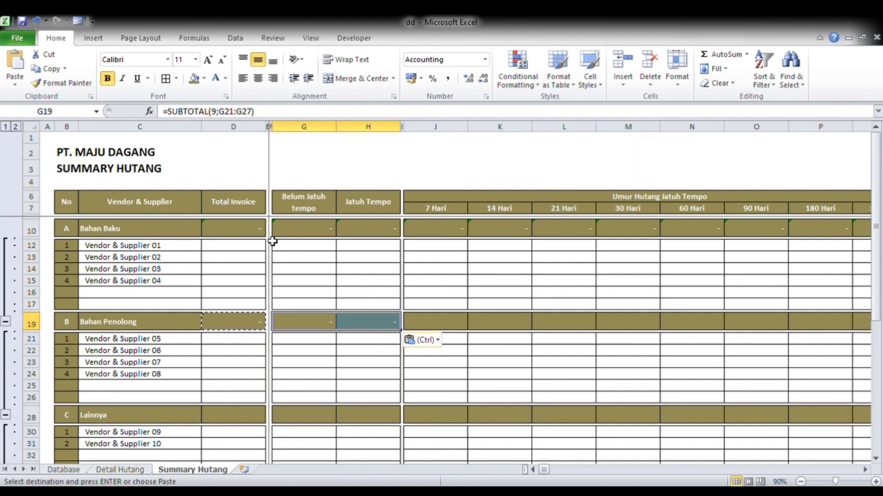
Paste the copied Bahan Penolong subtotal formula into J19:Q19 for the 7 Hari to 365 Hari ageing columns.
key("Right")
key("Right")
key("Right")
key("shift+Right")
key("shift+Right")
key("shift+Right")
key("shift+Right")
key("shift+Right")
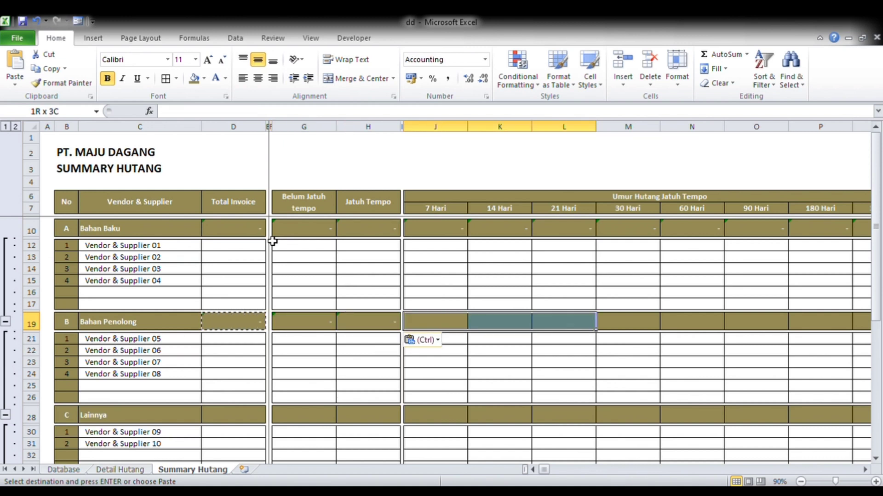
key("shift+Right")
key("shift+Right")
key("ctrl+v")
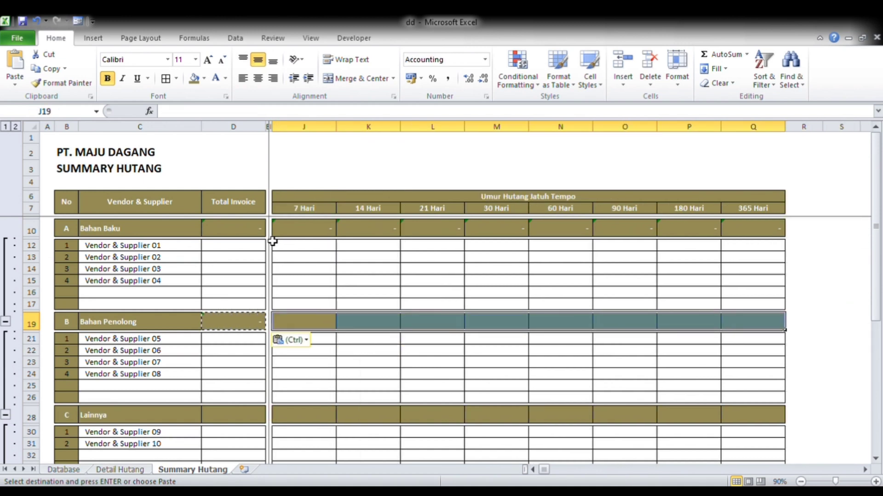
key("Left")
key("Left")
key("Left")
key("Left")
key("Left")
key("Left")
key("Left")
key("Left")
key("Left")
key("Right")
key("Right")
key("Right")
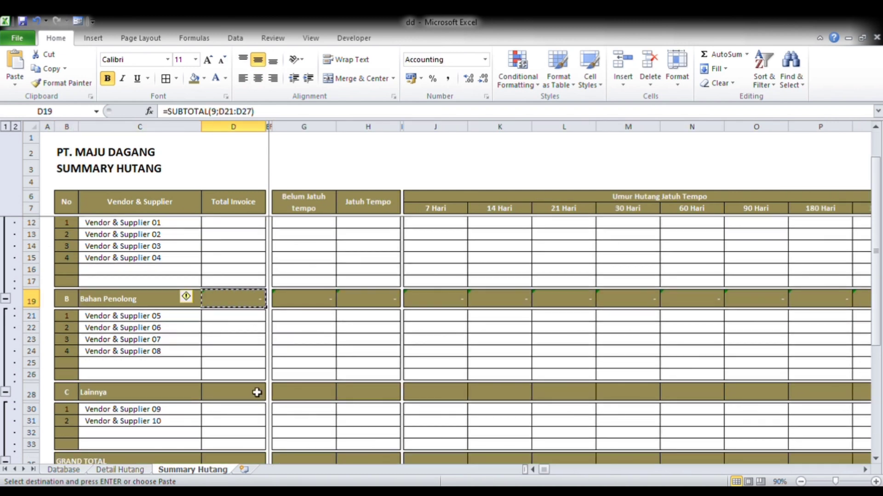
scroll(256, 393, "down", 1)
left_click(119, 394)
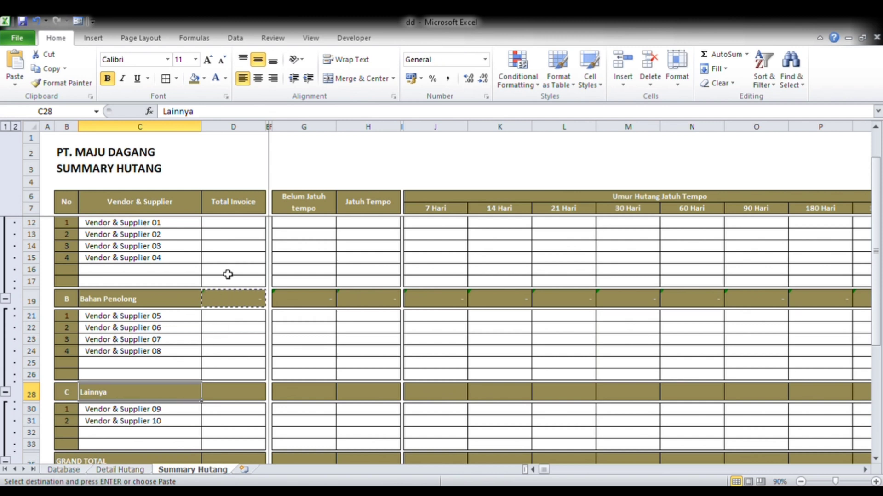
scroll(156, 230, "up", 1)
left_click(229, 324)
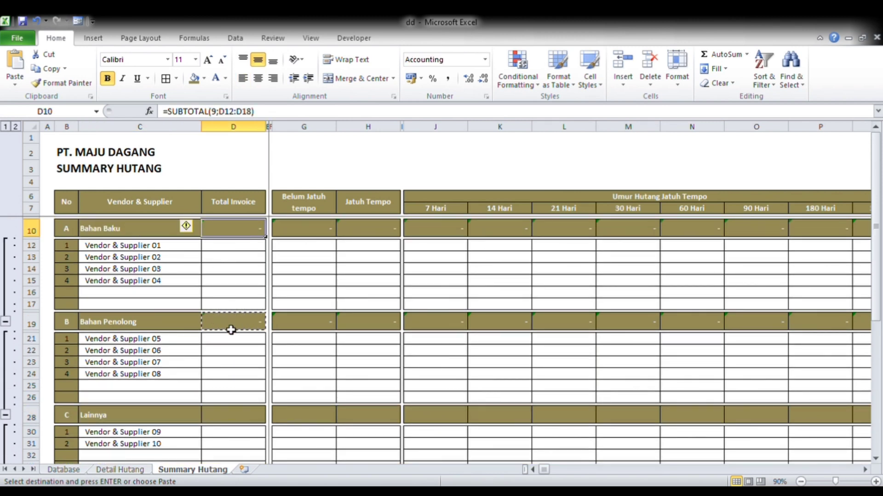
Enter =SUBTOTAL(9;D30:D34) in D28 as the Lainnya subtotal for Total Invoice.
left_click(228, 422)
scroll(243, 393, "down", 1)
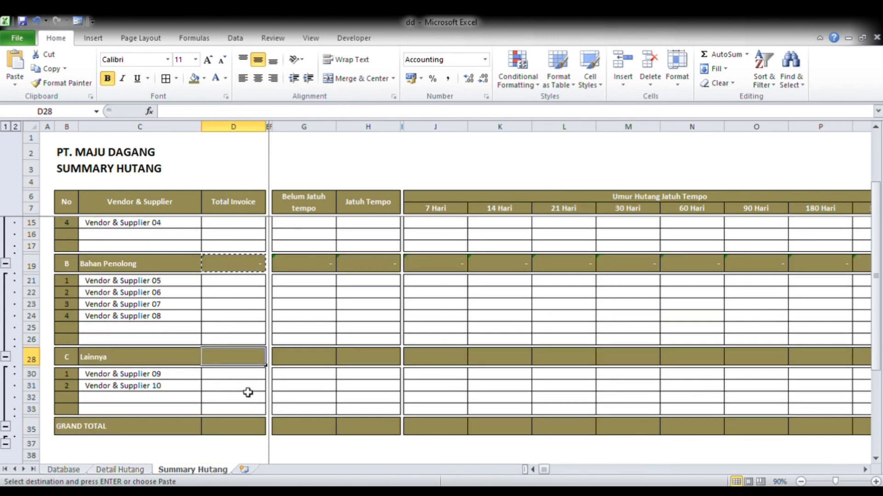
type("=subtotal(9")
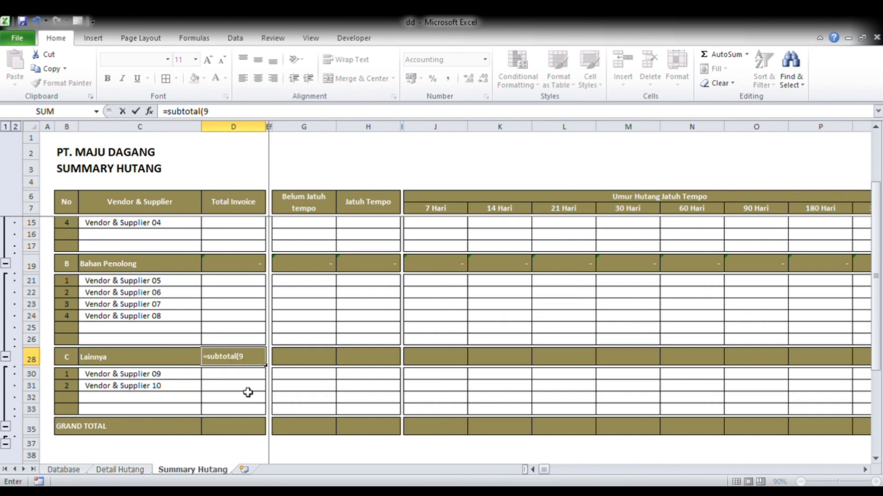
key("Down")
key("Down")
key("shift+Down")
key("shift+Down")
key("shift+Down")
key("shift+Down")
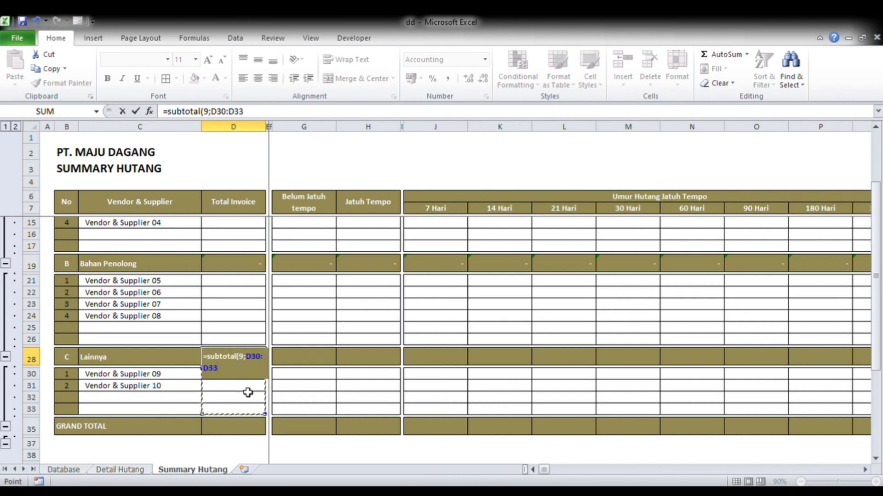
key("ctrl+Return")
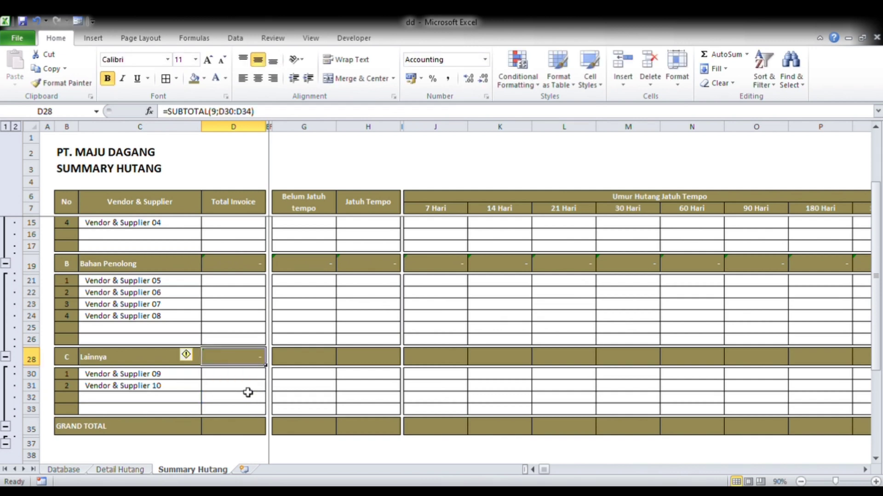
Copy the Lainnya subtotal formula from D28 into G28:H28 for Belum Jatuh tempo and Jatuh Tempo.
key("ctrl+c")
key("Right")
key("Right")
key("Right")
key("shift+Right")
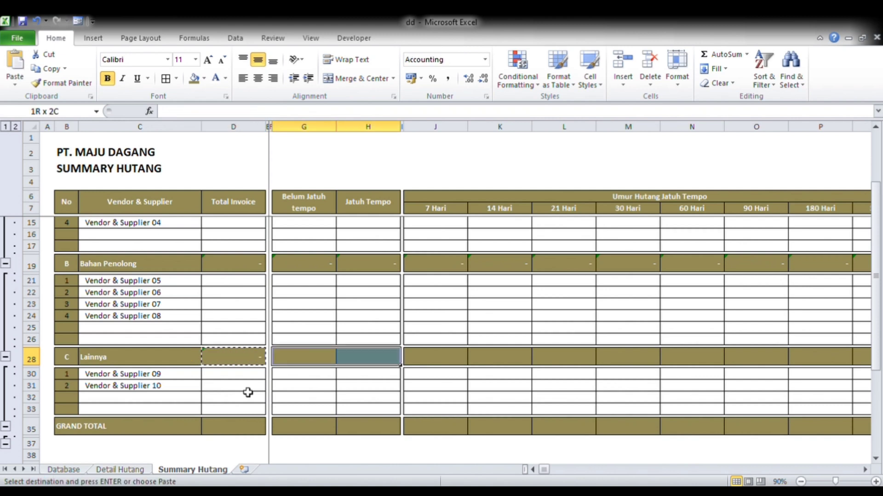
key("ctrl+v")
Paste the copied Lainnya subtotal formula into J28:Q28 for the 7 Hari to 365 Hari ageing columns.
key("Right")
key("Right")
key("Right")
key("shift+Right")
key("shift+Right")
key("shift+Right")
key("shift+Right")
key("shift+Right")
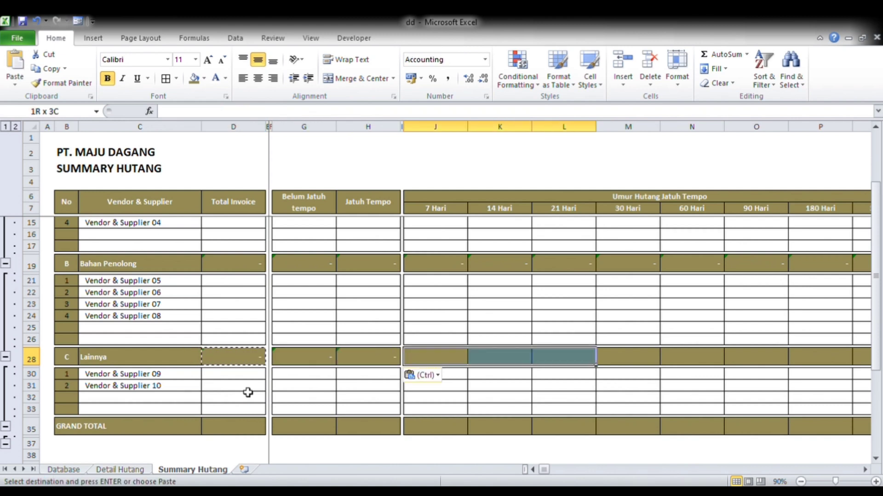
key("shift+Right")
key("ctrl+v")
Enter =SUBTOTAL(9;D9:D34) in D35 as the GRAND TOTAL for Total Invoice.
key("Left")
key("Left")
key("Left")
key("Left")
key("Left")
key("Left")
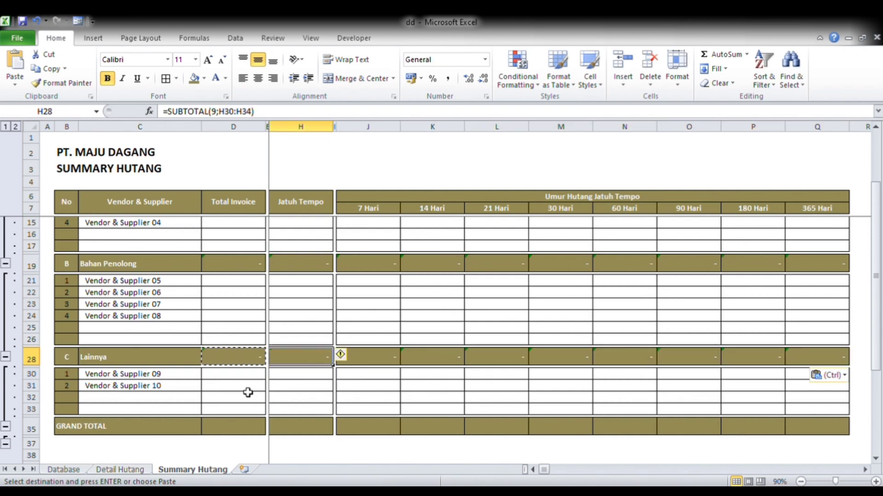
key("Right")
key("Down")
key("Down")
key("Down")
key("Down")
key("Down")
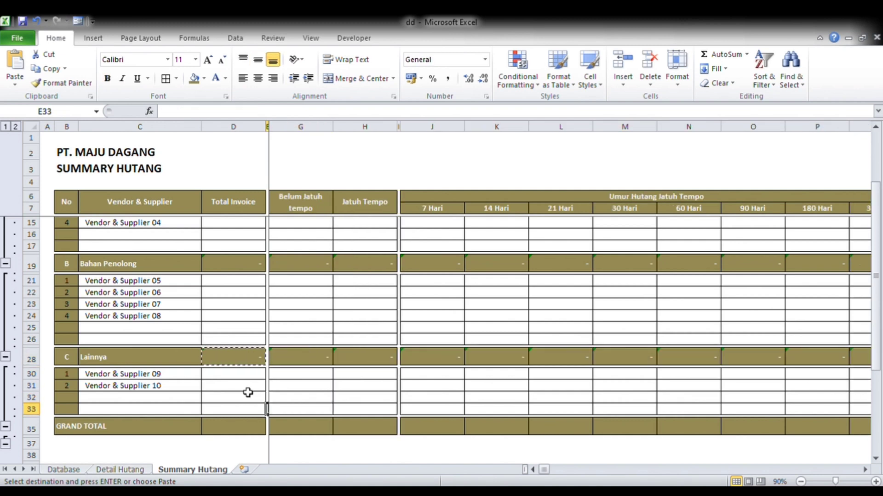
key("Down")
key("Left")
type("=")
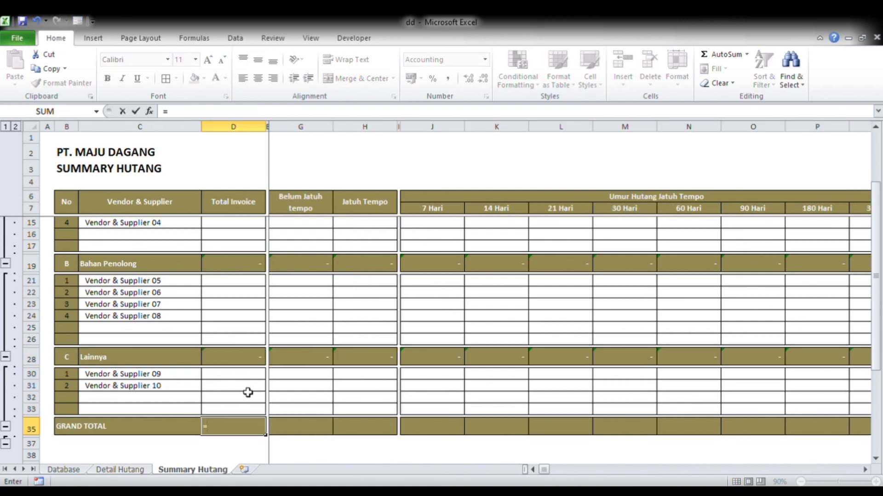
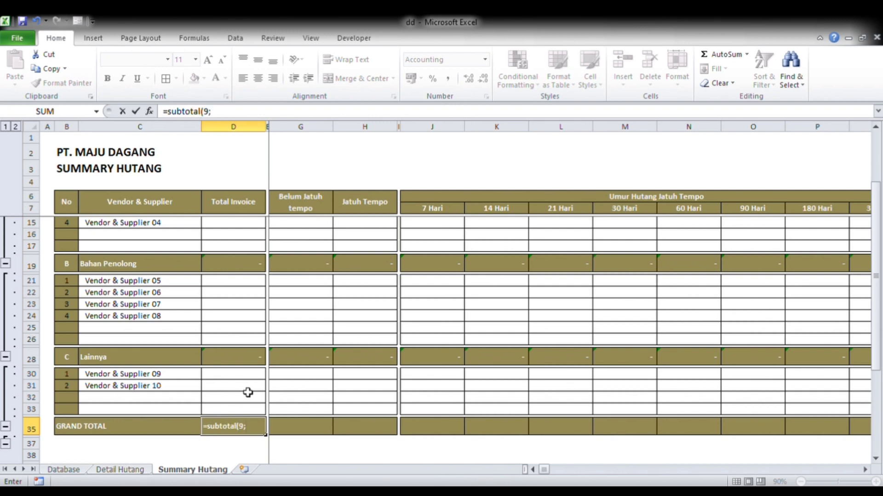
type("subtotal(9;")
key("Up")
key("shift+Up")
key("shift+Up")
key("shift+Up")
key("shift+Up")
key("shift+Up")
key("shift+Up")
key("shift+Up")
key("shift+Up")
key("shift+Up")
key("shift+Up")
key("shift+Up")
key("shift+Up")
key("shift+Up")
key("shift+Up")
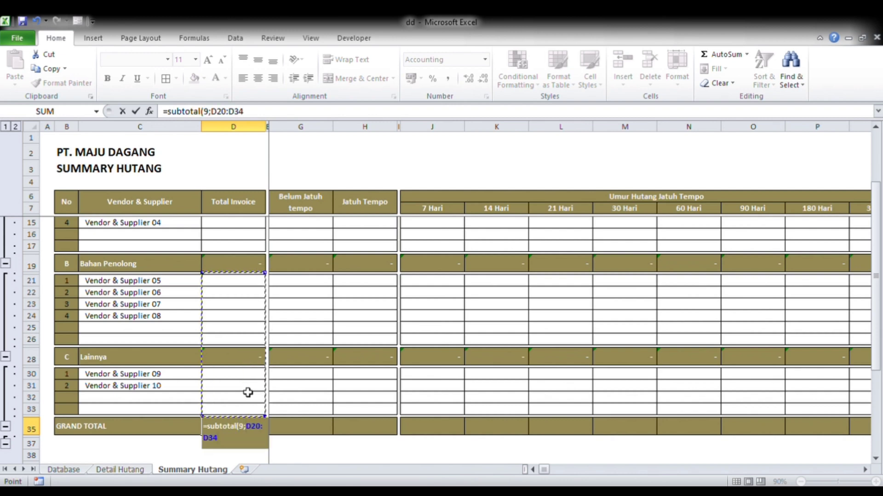
key("shift+Up")
key("shift+Up")
key("shift+Up")
key("shift+Up")
key("shift+Up")
key("shift+Up")
key("shift+Up")
key("shift+Up")
key("shift+Up")
key("shift+Up")
key("shift+Up")
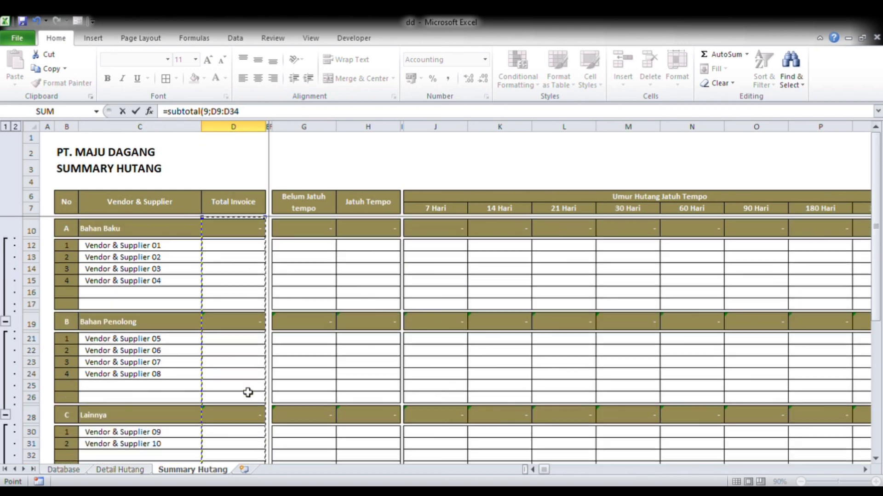
type(")")
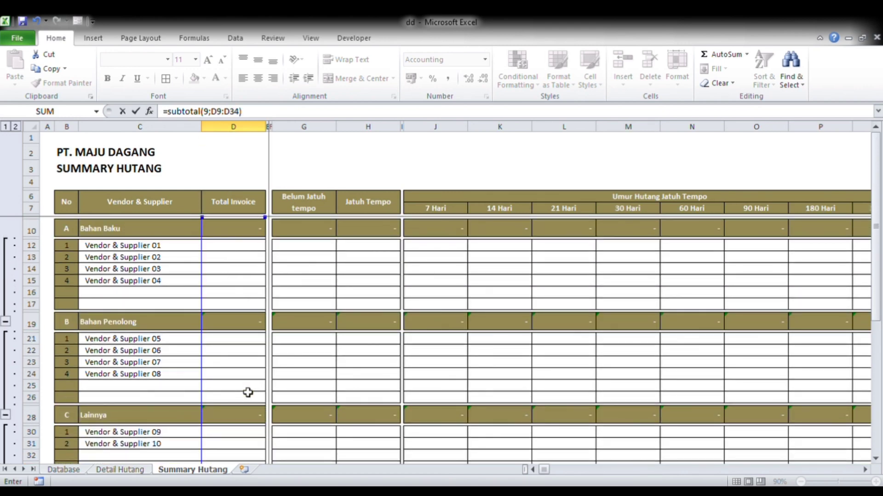
key("Return")
Copy the GRAND TOTAL formula from D35 into G35:H35 for Belum Jatuh tempo and Jatuh Tempo.
key("Up")
key("ctrl+c")
key("Right")
key("Right")
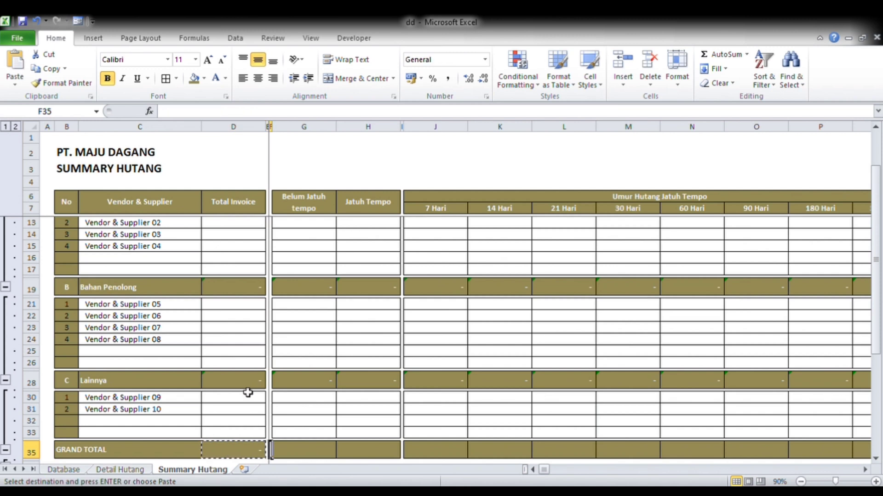
key("shift+Right")
key("shift+Right")
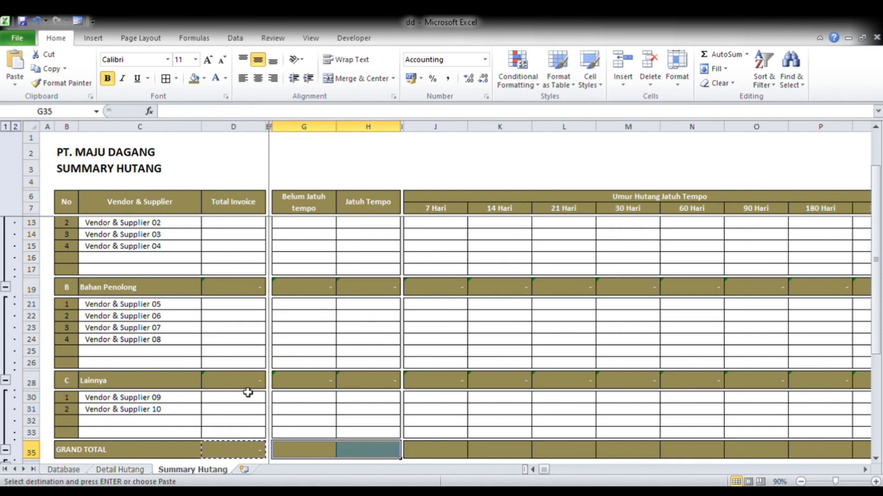
Paste the copied Grand Total subtotal formula into row 35 for Belum Jatuh tempo, Jatuh Tempo and the 7 to 365 Hari columns.
key("ctrl+v")
key("Right")
key("Right")
key("Right")
key("shift+Right")
key("shift+Right")
key("shift+Right")
key("shift+Right")
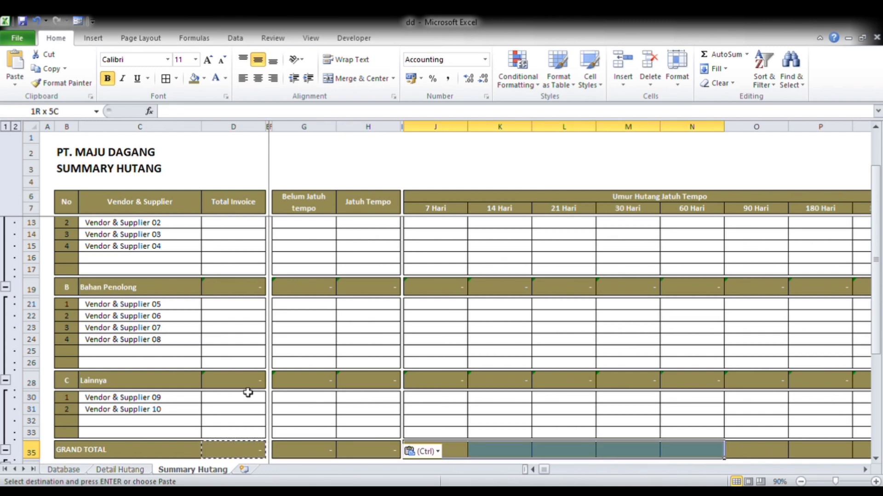
key("shift+Right")
key("shift+Right")
key("shift+Right")
key("ctrl+v")
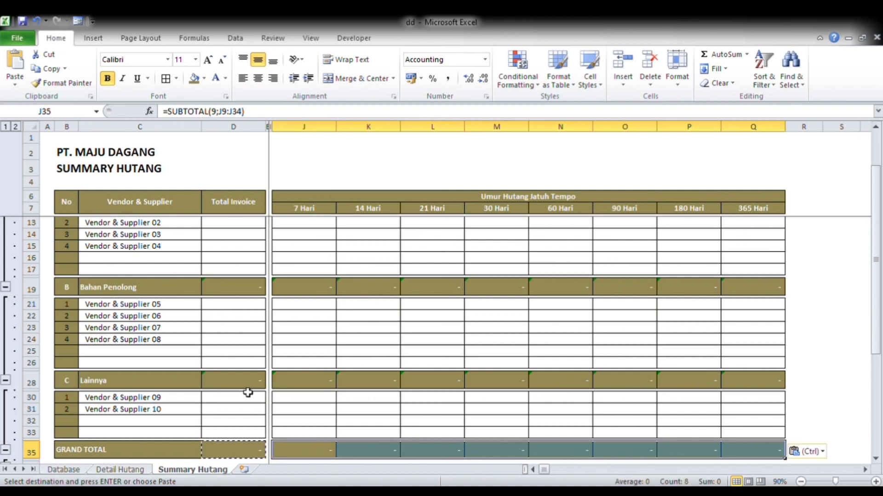
Enter 1000000 as a test Total Invoice amount for Vendor & Supplier 01 in cell D12.
key("Left")
key("Left")
key("Left")
key("Left")
key("Left")
key("Left")
key("Left")
key("Left")
key("Right")
key("Right")
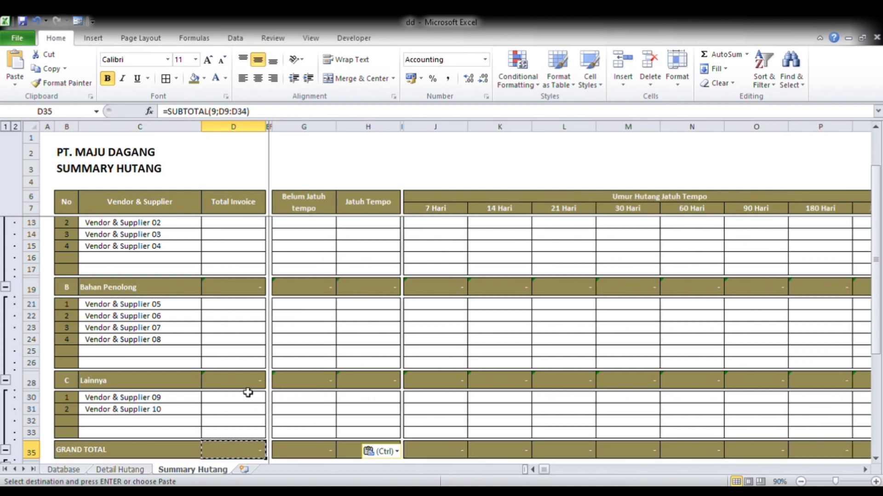
scroll(247, 393, "up", 1)
left_click(226, 247)
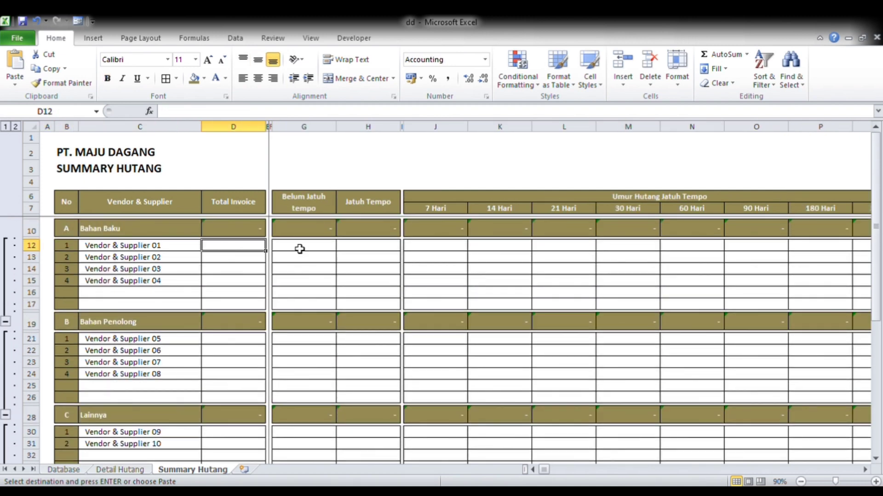
type("1000000")
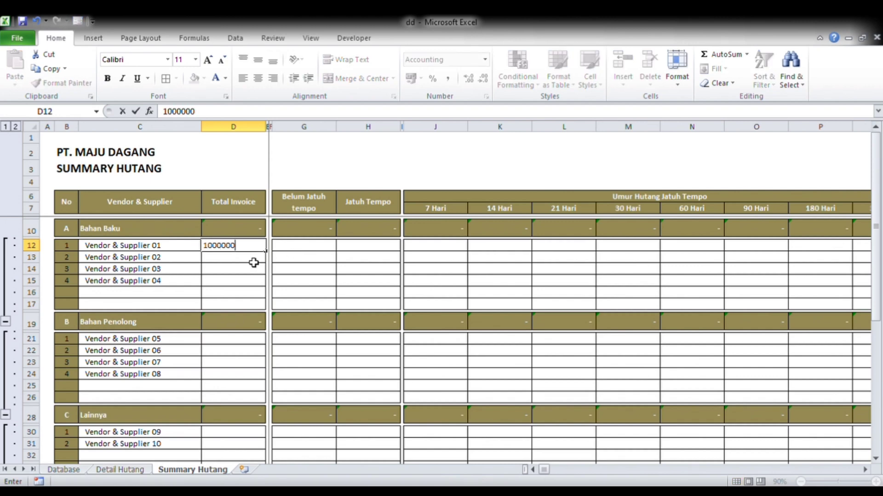
key("ctrl+Return")
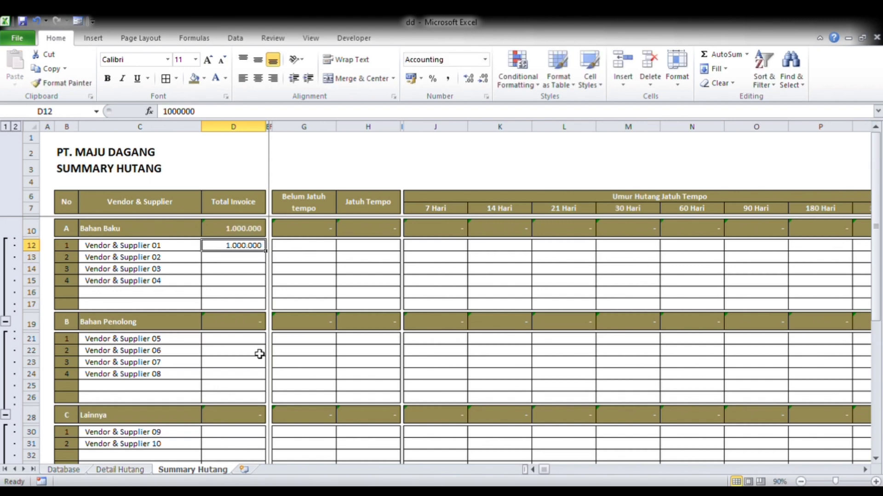
Enter 1000000 as a test Total Invoice amount for Vendor & Supplier 05 in cell D21.
scroll(259, 354, "down", 8)
scroll(268, 394, "up", 4)
left_click(226, 338)
scroll(227, 339, "up", 5)
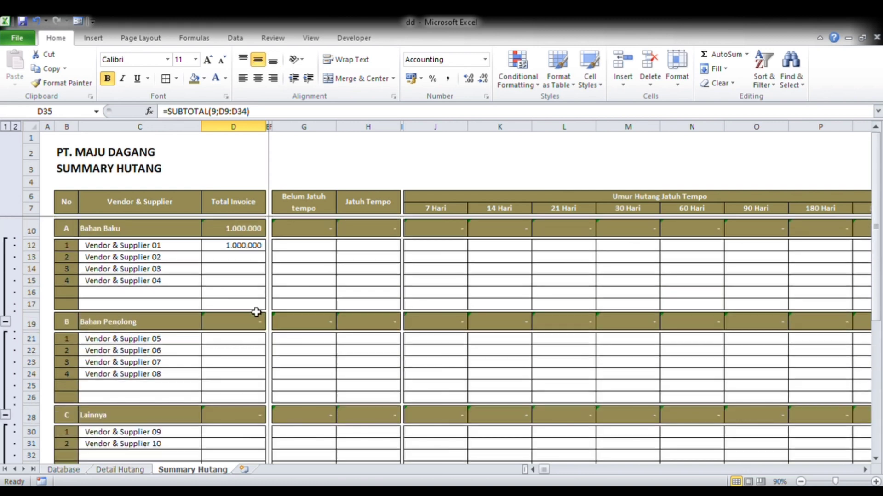
left_click(234, 351)
left_click(241, 343)
type("1000000")
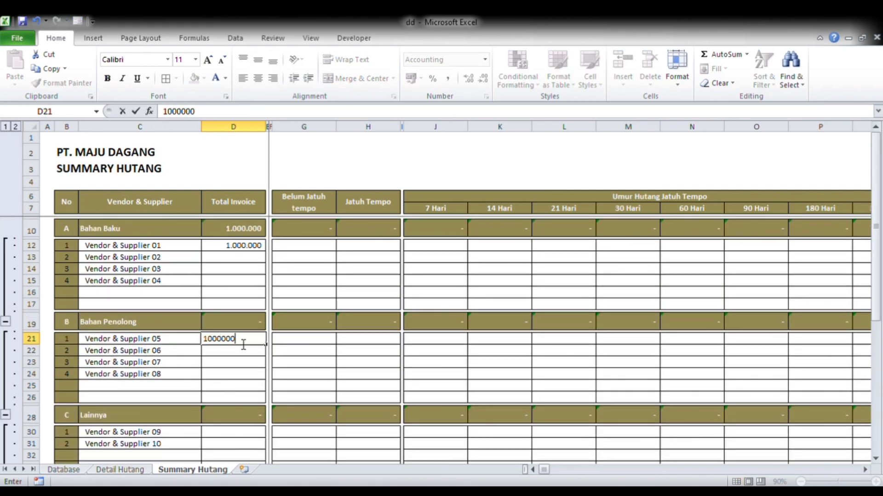
key("ctrl+Return")
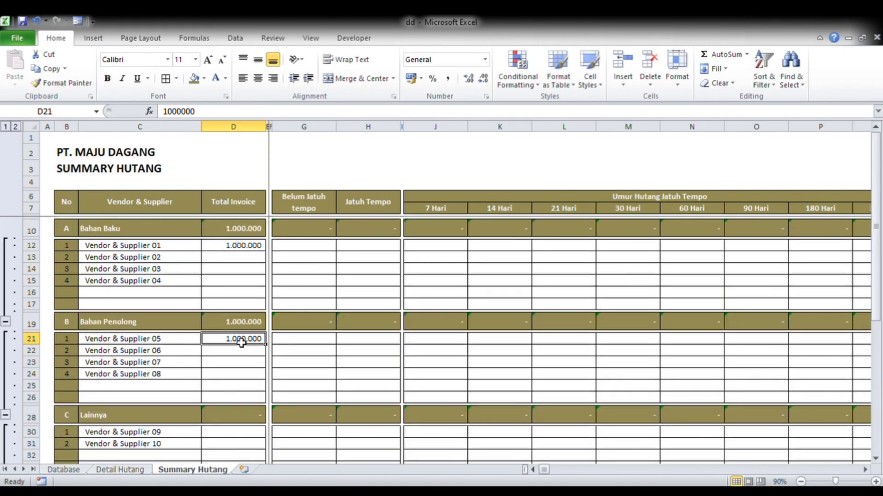
Compare the Bahan Baku and Bahan Penolong Total Invoice subtotals with the Grand Total in D35.
left_click(263, 322)
left_click(252, 230)
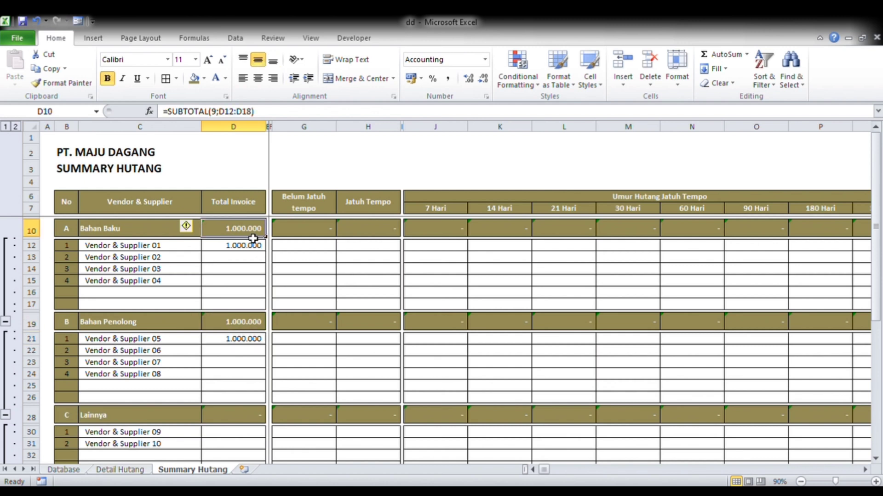
left_click(264, 328)
left_click(257, 230)
left_click(249, 329)
scroll(257, 317, "down", 6)
left_click(251, 301)
scroll(312, 331, "up", 3)
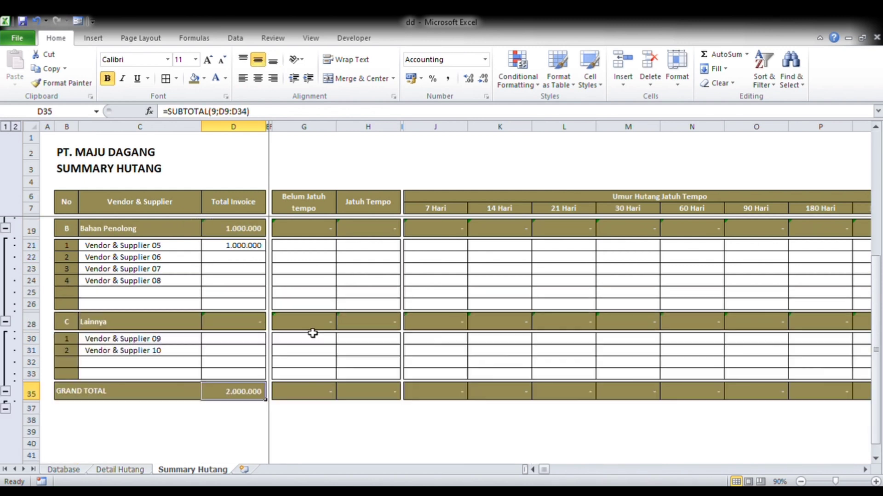
Enter 10.000.000 as a test Total Invoice amount for Vendor & Supplier 09 in cell D30.
scroll(313, 333, "up", 3)
scroll(255, 408, "down", 4)
left_click(237, 323)
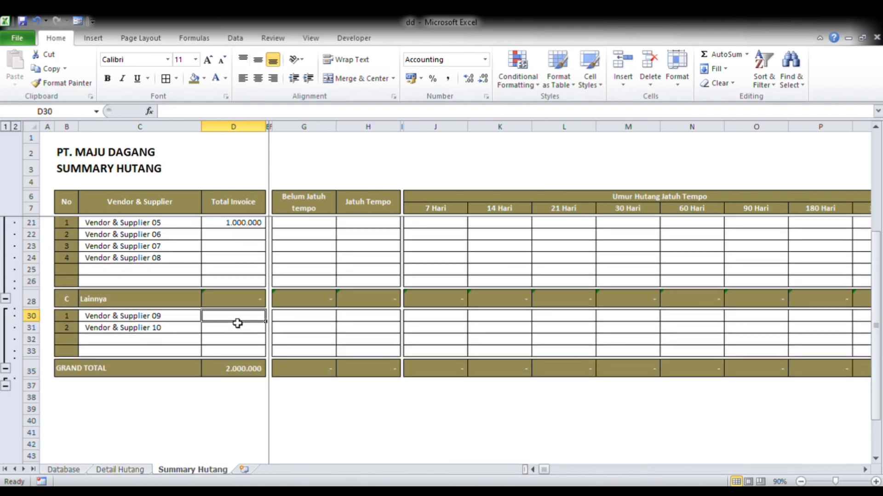
type("10.000.000")
key("Return")
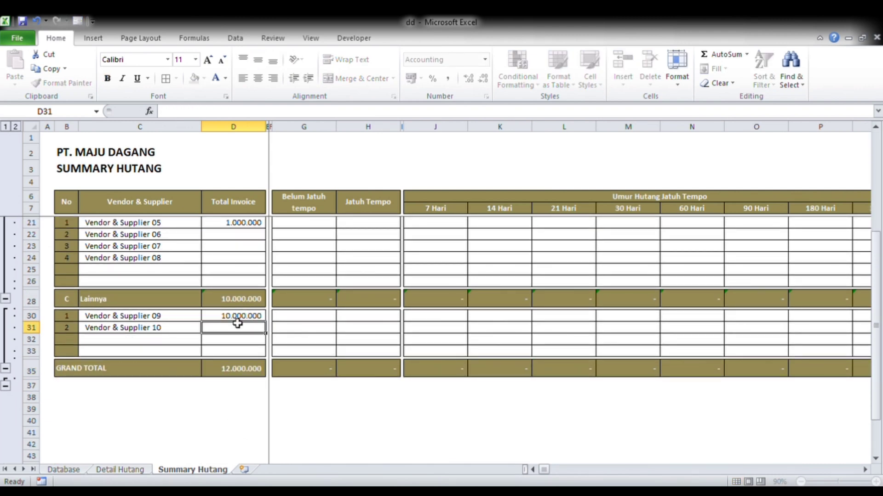
Select the three category subtotals in Total Invoice together and compare their sum with the Grand Total formula.
left_click(234, 373)
left_click(250, 299)
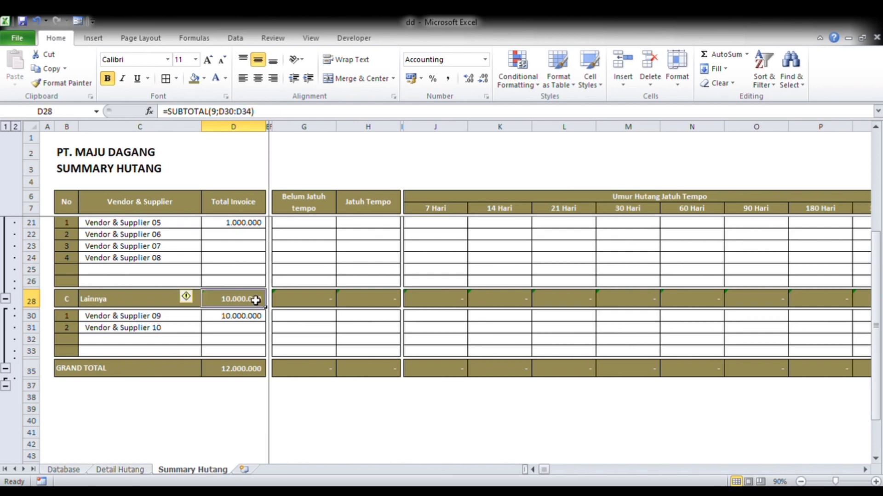
scroll(237, 321, "up", 4)
left_click(233, 324, "ctrl")
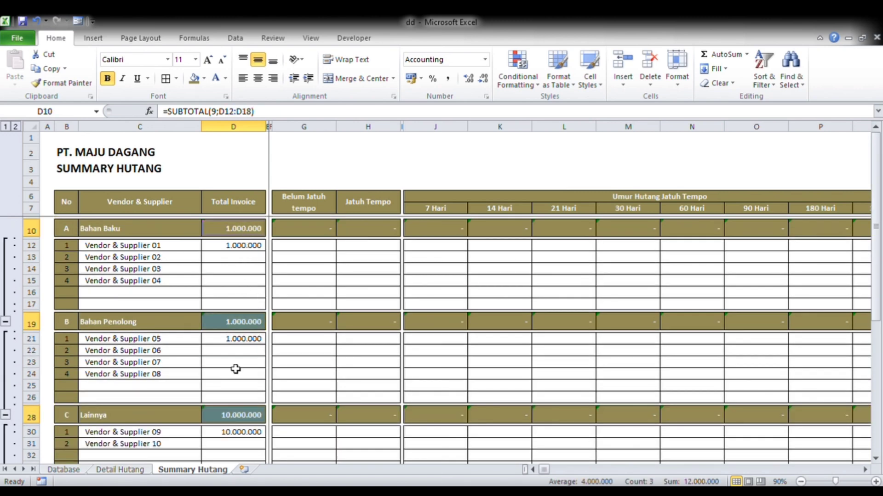
scroll(232, 382, "down", 3)
left_click(231, 373)
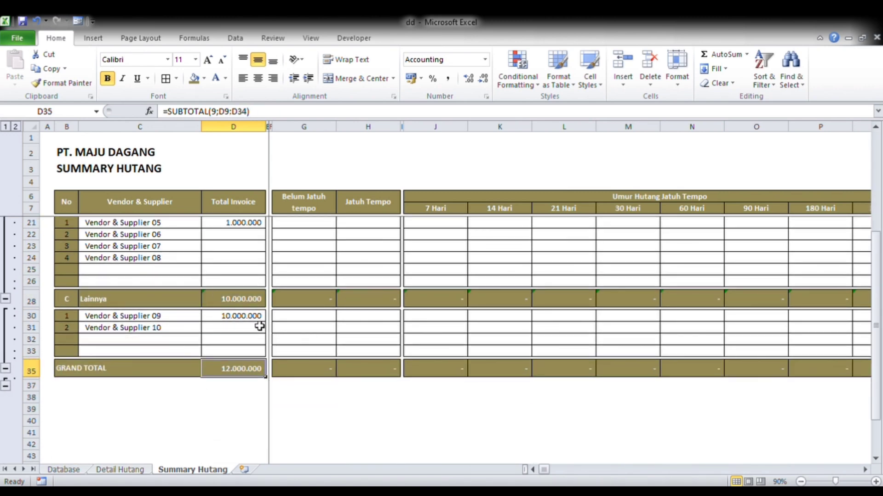
scroll(246, 372, "down", 1)
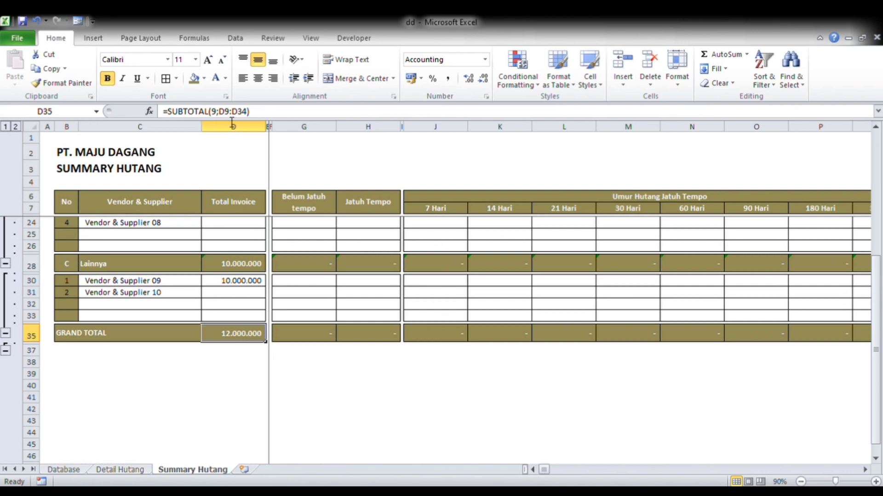
Select the three category subtotals together with the test invoice amounts D12, D21 and D30 to examine their combined sum.
scroll(233, 302, "up", 4)
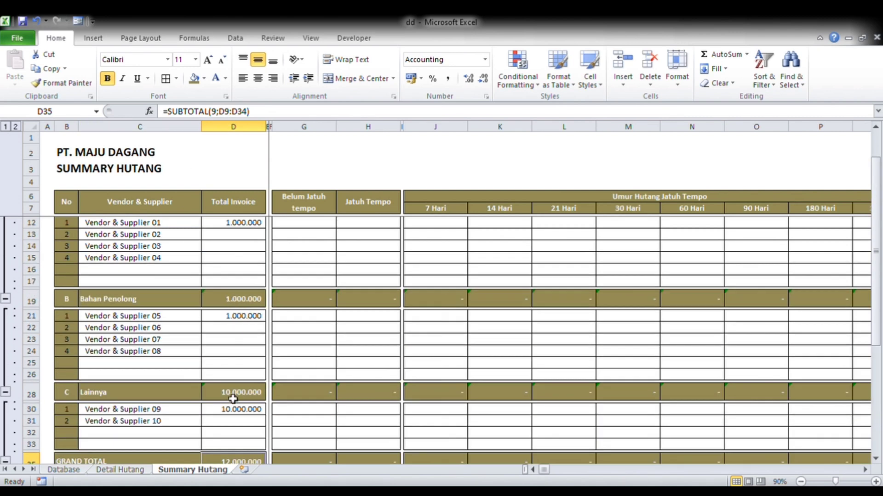
left_click(233, 393)
left_click(232, 410, "ctrl")
left_click(248, 317, "ctrl")
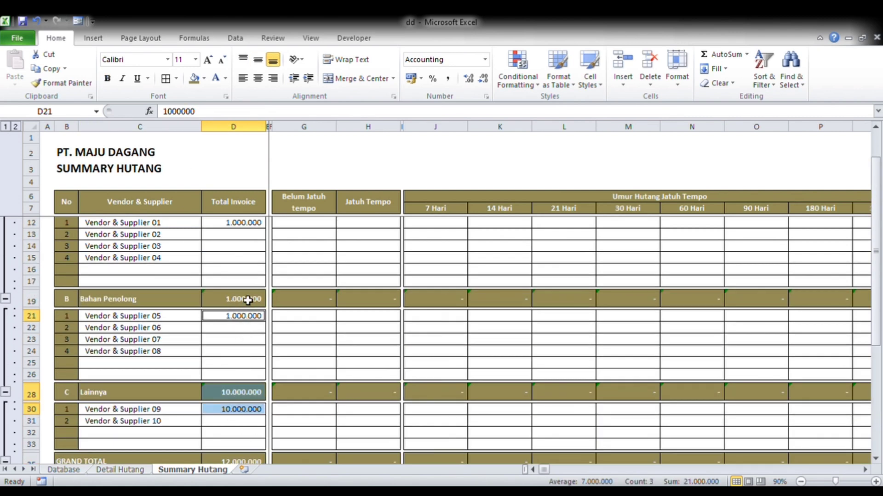
left_click(248, 300, "ctrl")
left_click(250, 225, "ctrl")
scroll(252, 237, "up", 1)
left_click(253, 229, "ctrl")
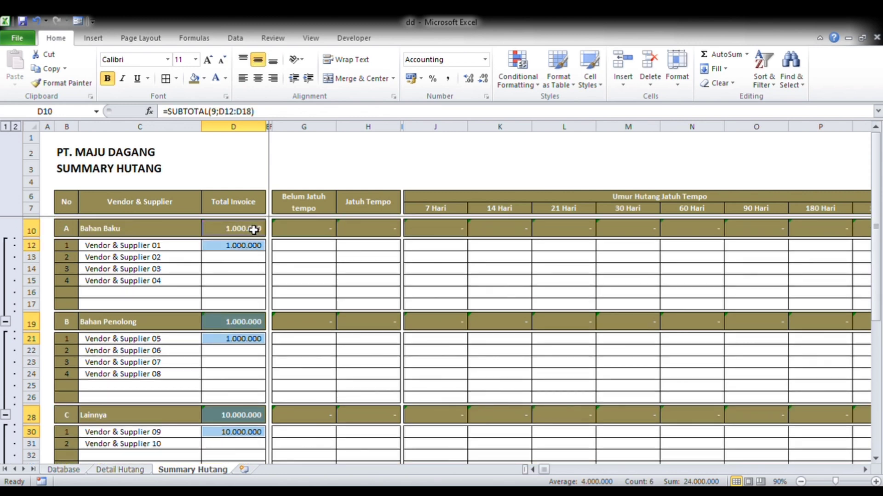
scroll(386, 463, "down", 5)
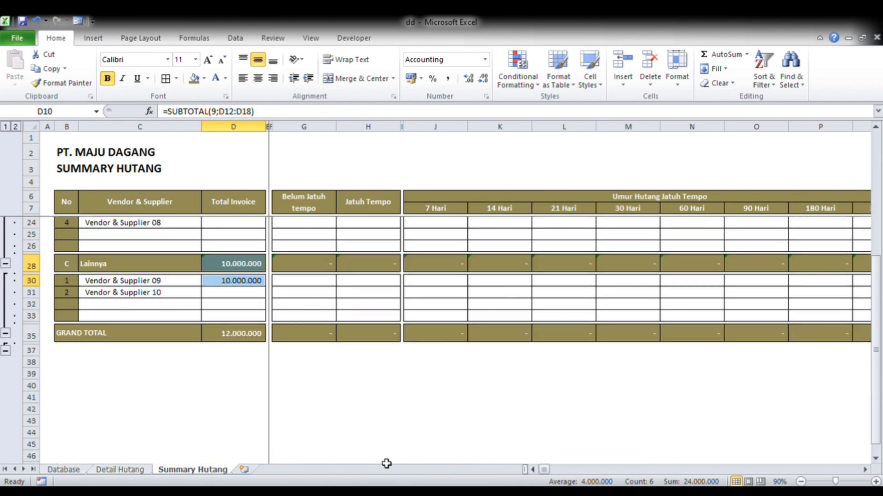
Try replacing the Total Invoice Grand Total formula in D35 with =SUM(D9:D34).
left_click(239, 337)
type("=sum(")
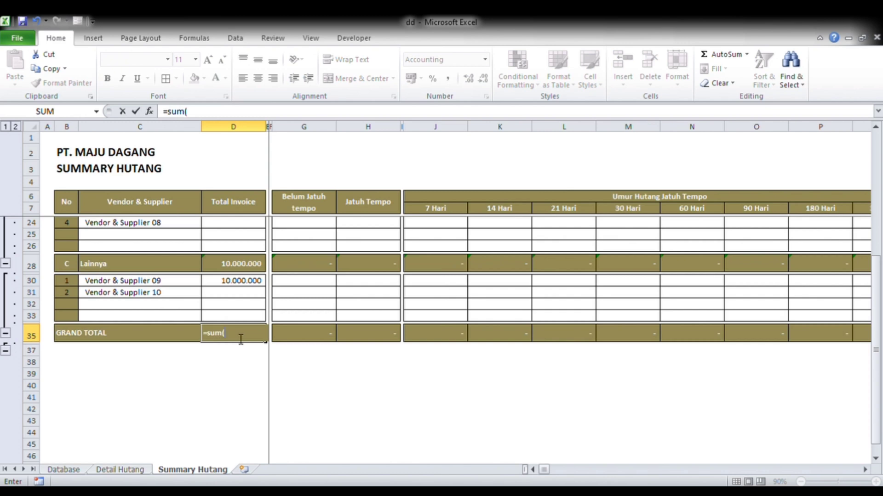
key("Up")
key("Up")
key("Down")
key("ctrl+shift+Up")
key("ctrl+shift+Up")
key("ctrl+shift+Up")
key("ctrl+shift+Up")
key("ctrl+shift+Up")
key("ctrl+shift+Up")
key("ctrl+shift+Up")
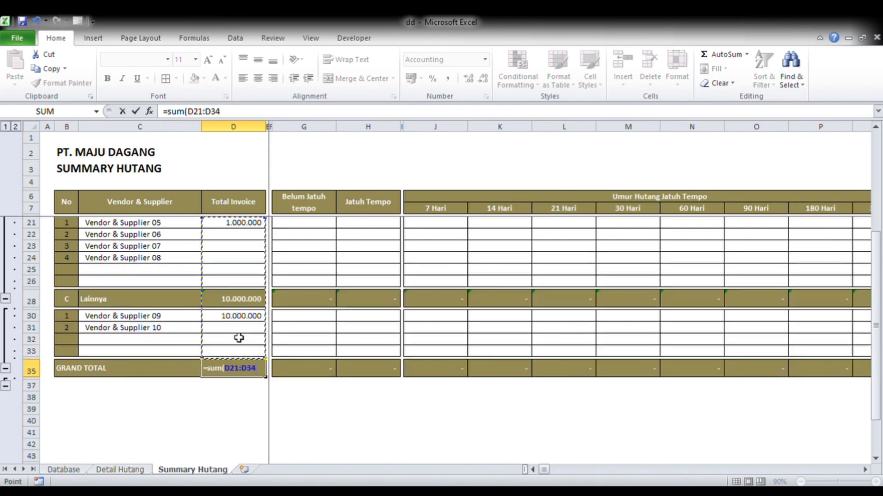
key("shift+Down")
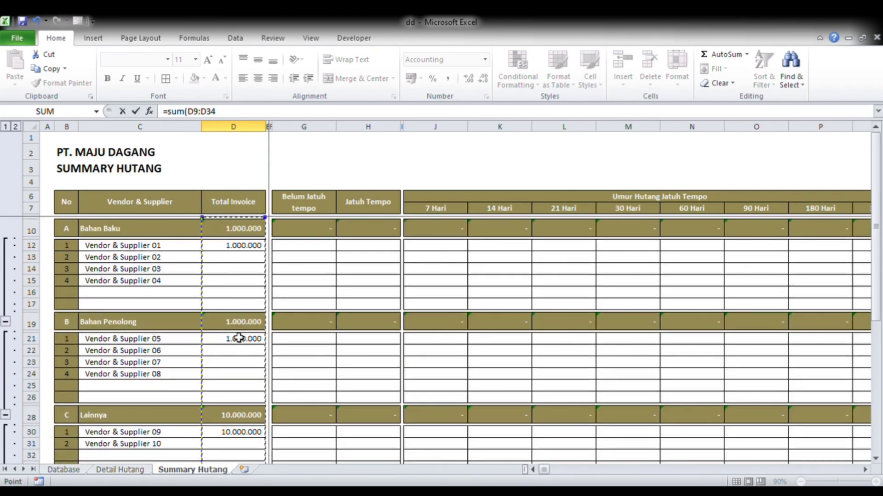
type(")")
key("ctrl+Return")
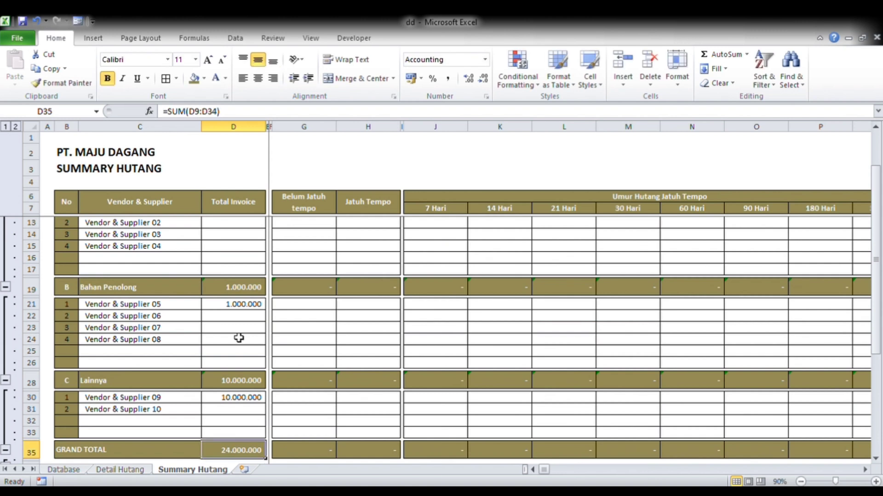
Undo the SUM formula entered in the Total Invoice Grand Total cell D35.
key("ctrl+z")
key("Left")
key("Right")
key("Left")
key("Right")
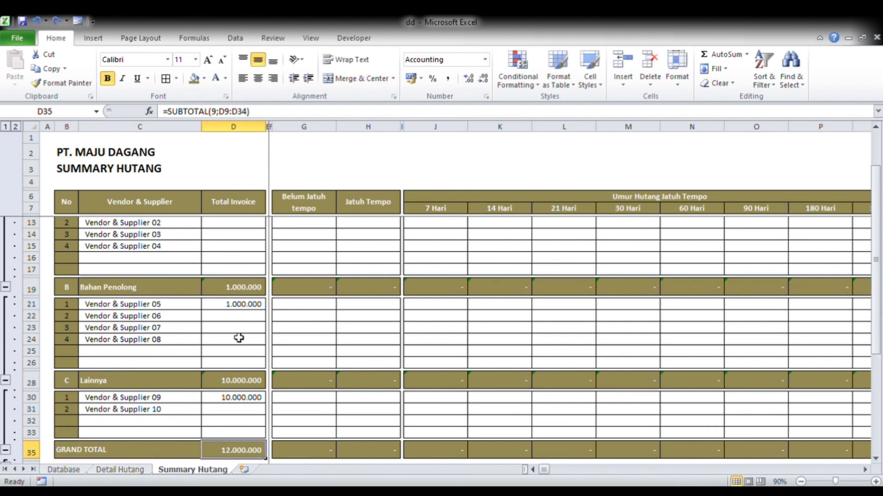
Review the SUBTOTAL formulas of Lainnya, Bahan Penolong and Bahan Baku by selecting their Total Invoice subtotals.
left_click(226, 383)
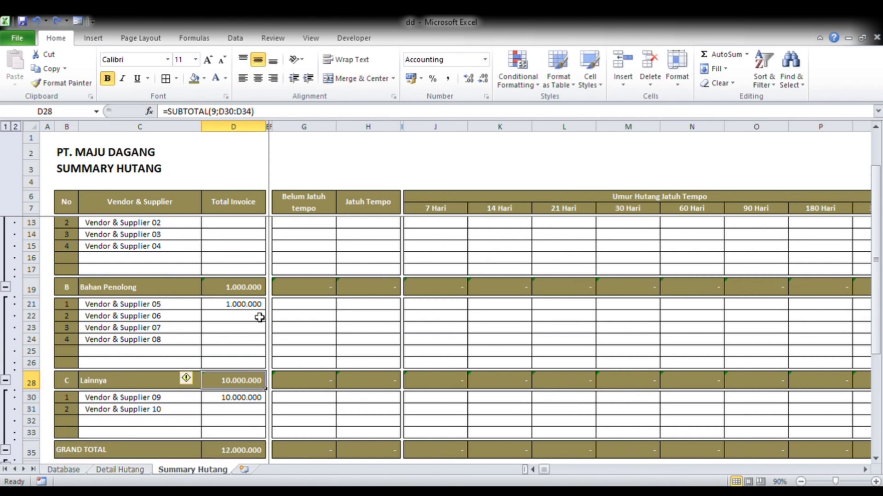
left_click(247, 292, "ctrl")
scroll(282, 302, "up", 1)
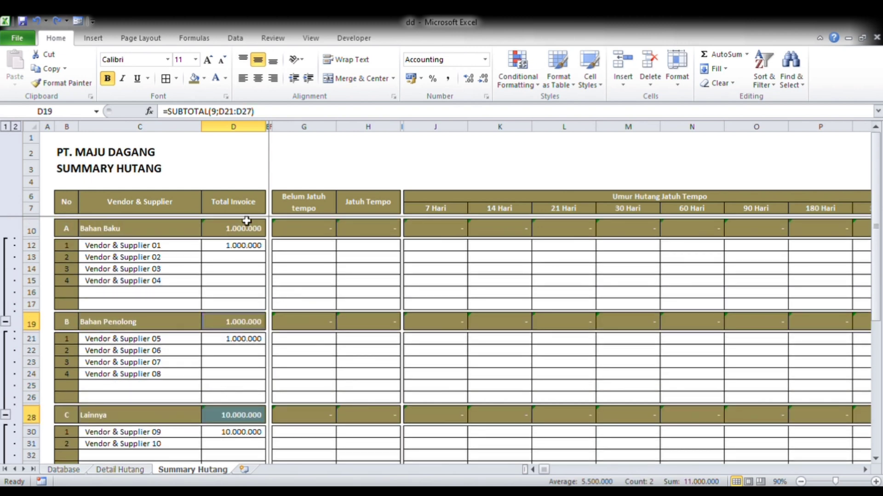
left_click(241, 230, "ctrl")
Delete the test Total Invoice amounts for Vendor & Supplier 01, 05 and 09.
left_click(297, 258)
left_click(231, 257)
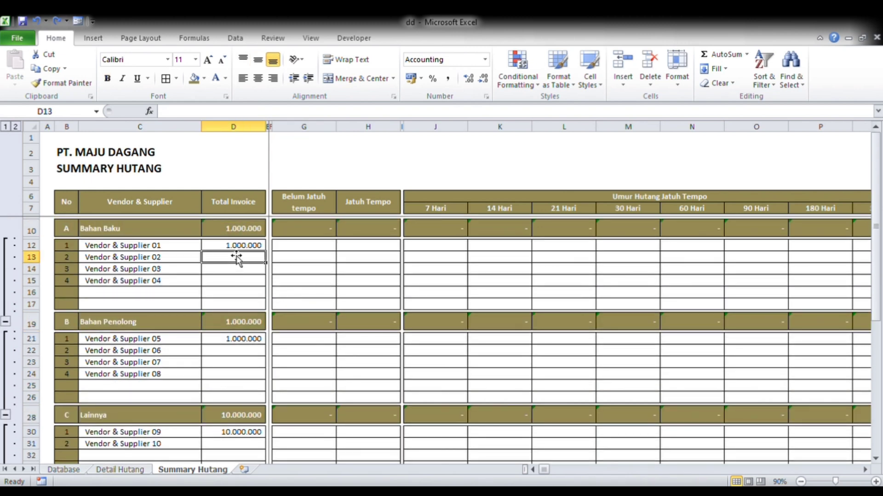
key("Up")
key("Delete")
key("Down")
key("Down")
key("Down")
key("Down")
key("Down")
key("Down")
key("Down")
key("Down")
key("Down")
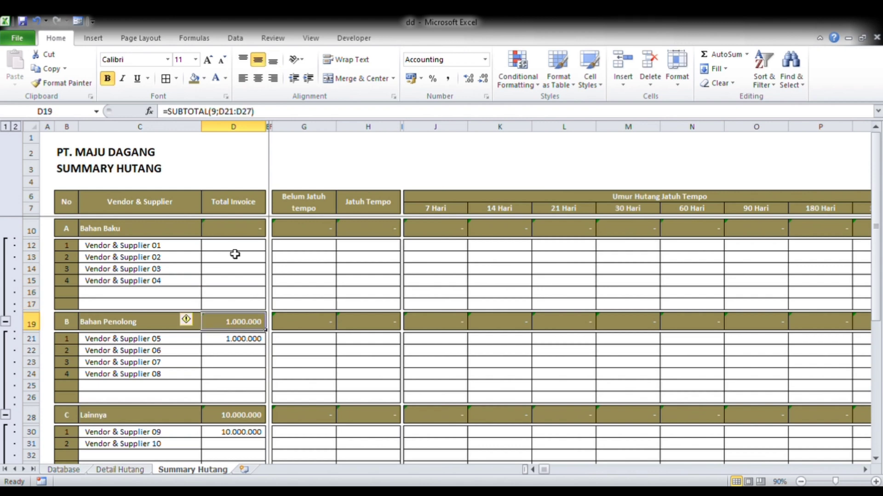
key("Delete")
key("Down")
key("Down")
key("Down")
key("Down")
key("Down")
key("Down")
key("Down")
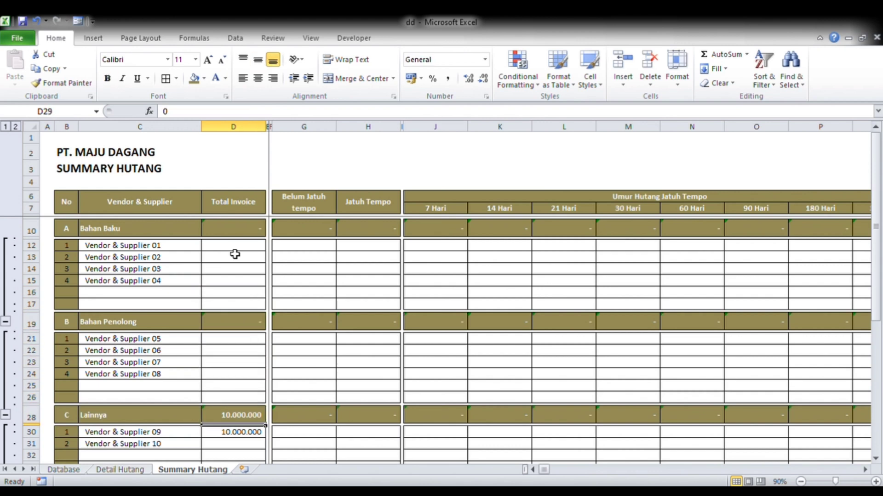
key("Delete")
key("Down")
key("Down")
key("Down")
scroll(262, 358, "down", 4)
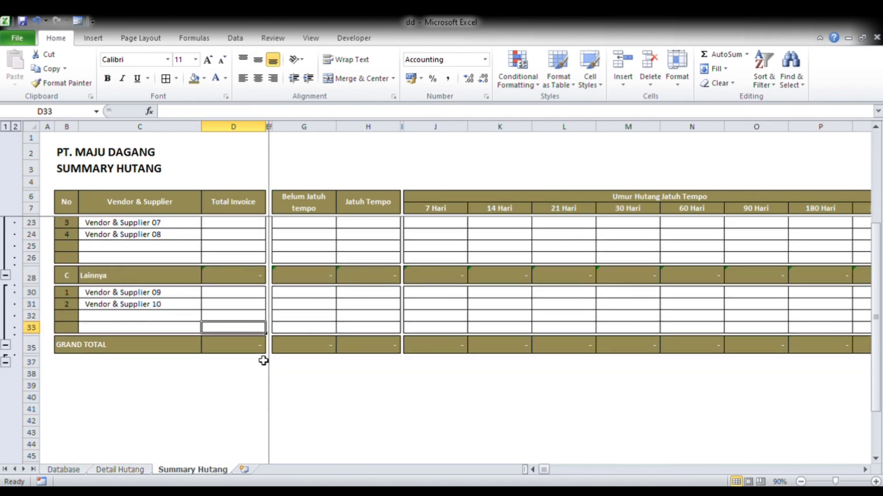
Enter =SUM(G12:H12) as the Total Invoice of Vendor & Supplier 01 in D12.
scroll(263, 361, "up", 4)
left_click(243, 249)
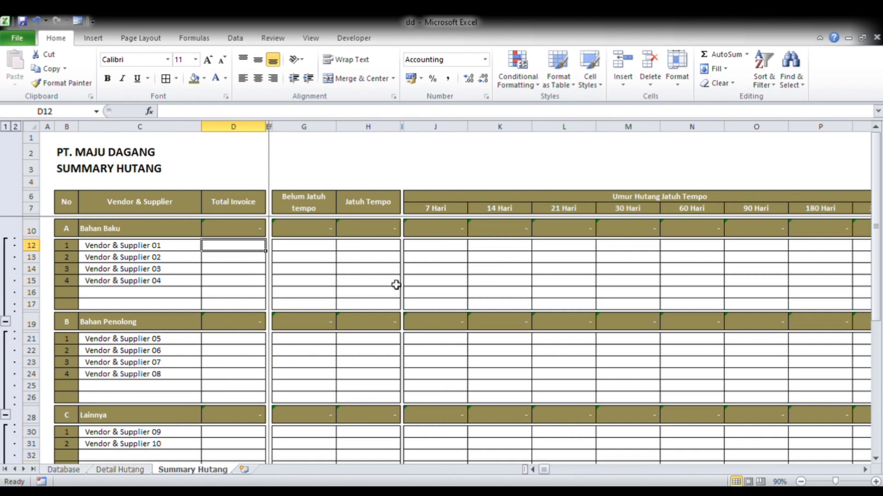
key("Left")
key("Right")
key("Right")
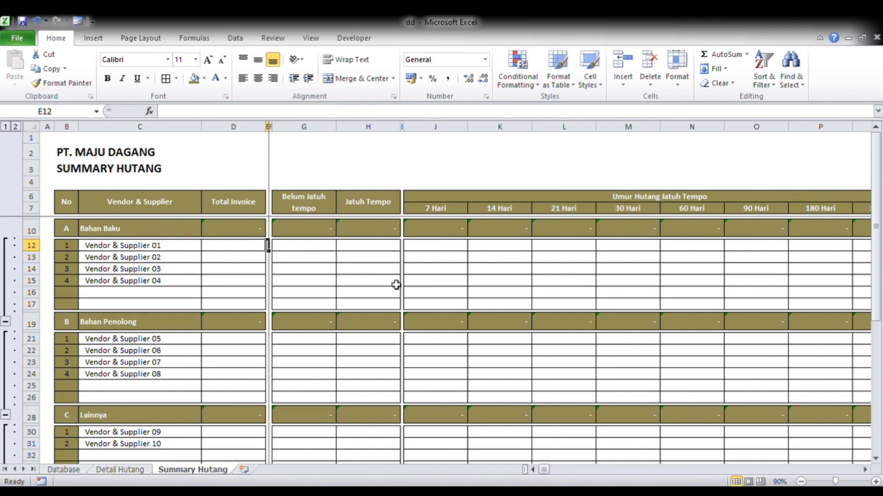
key("Left")
type("=sum(")
key("Right")
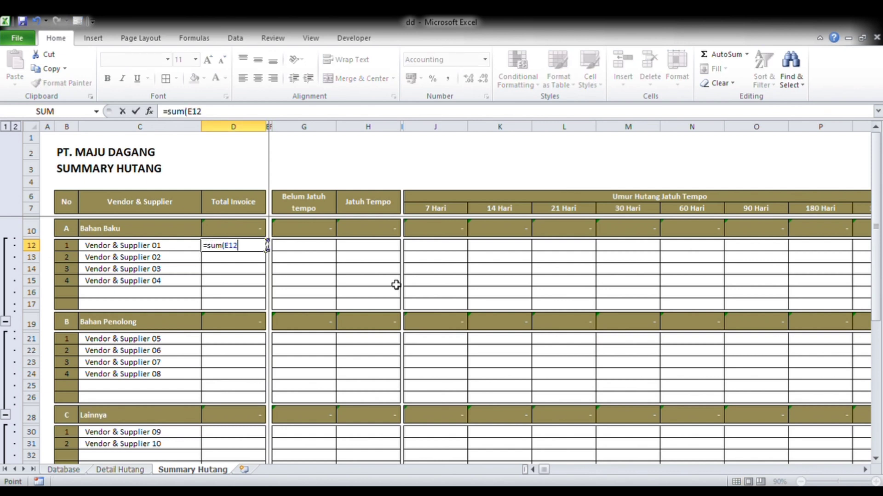
key("Right")
key("shift+Right")
key("ctrl+Return")
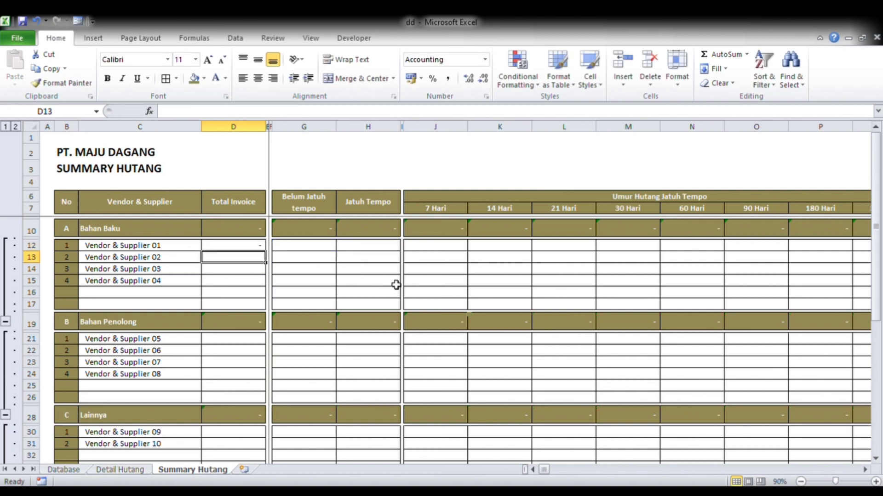
Copy the Total Invoice formula from D12 to the remaining Bahan Baku rows D13:D17.
key("ctrl+c")
key("Down")
key("shift+Down")
key("shift+Down")
key("shift+Down")
key("shift+Down")
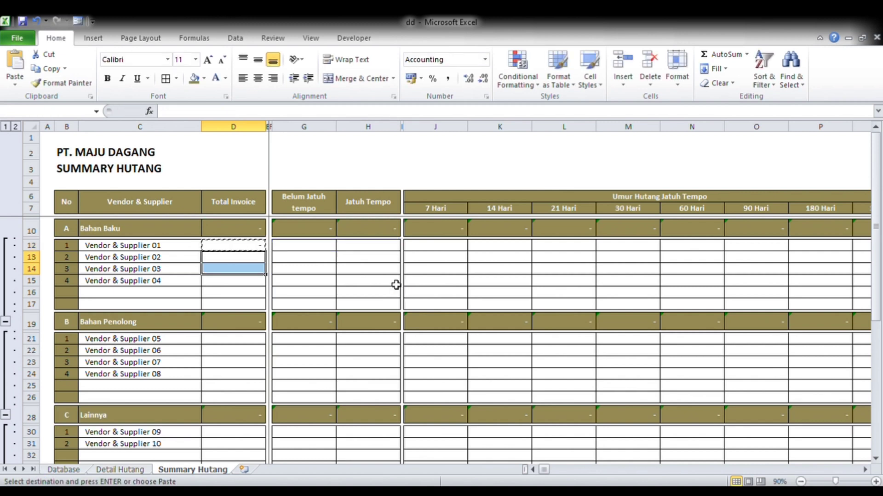
key("Return")
Paste the copied Total Invoice formula into the Bahan Penolong vendor rows D21:D26.
key("Down")
key("Down")
key("Down")
key("Down")
key("Down")
key("Down")
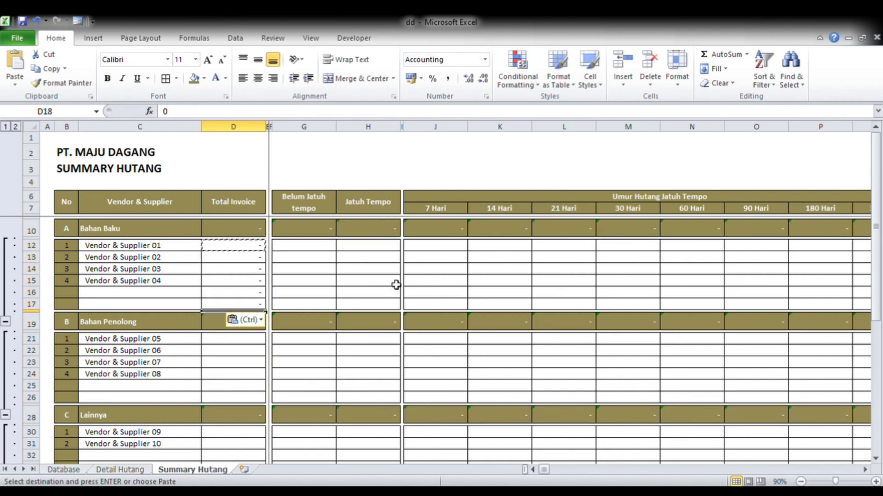
key("shift+Down")
key("shift+Down")
key("shift+Down")
key("shift+Down")
key("shift+Down")
key("ctrl+v")
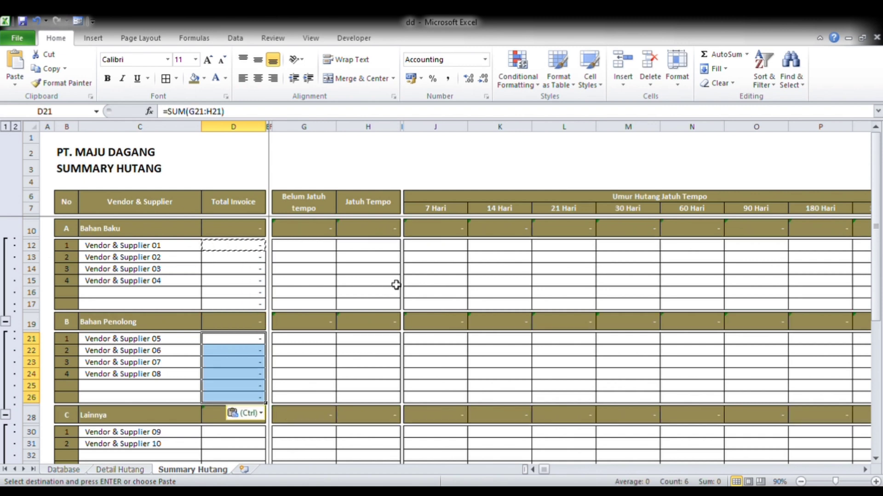
Paste the copied Total Invoice formula into the Lainnya vendor rows D30:D33.
key("Down")
key("Down")
key("Down")
key("Down")
key("Down")
key("Down")
key("Down")
key("Down")
key("shift+Down")
key("shift+Down")
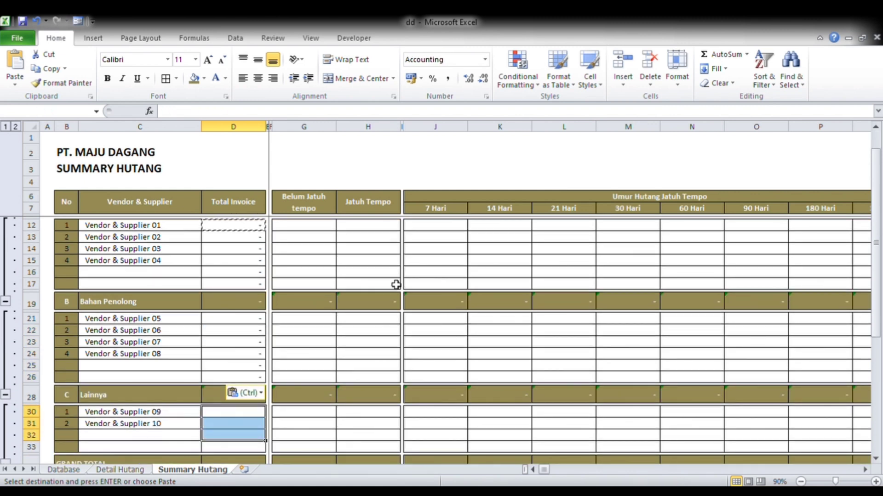
key("shift+Down")
key("ctrl+v")
Correct the column header in G6 to read "Belum Jatuh Tempo" with a capital T.
key("Right")
key("Right")
key("Right")
key("ctrl+Up")
key("ctrl+Up")
key("ctrl+Up")
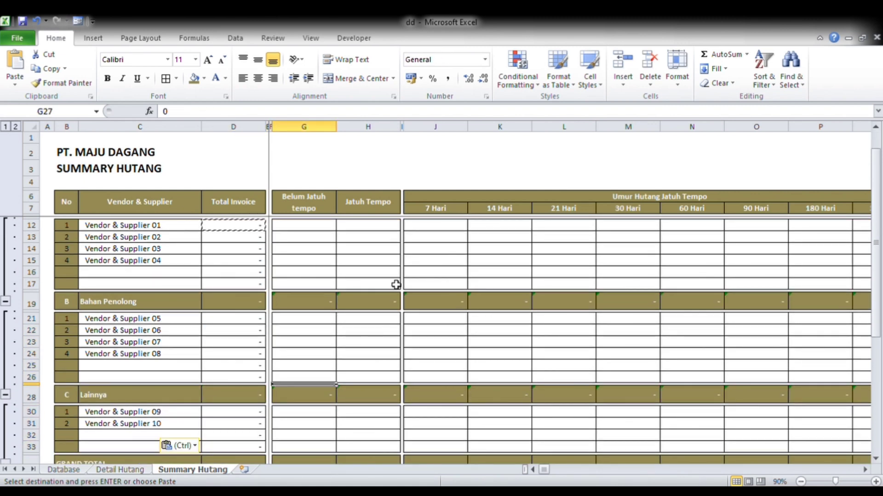
key("ctrl+Up")
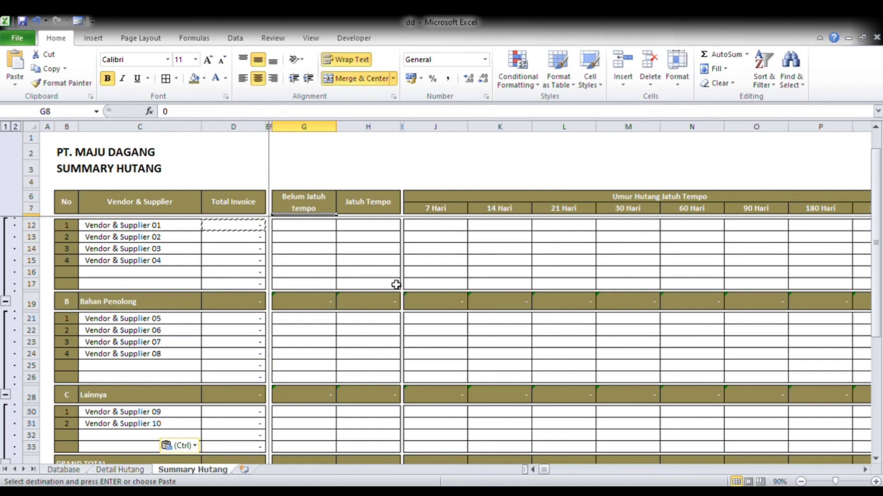
left_click(227, 112)
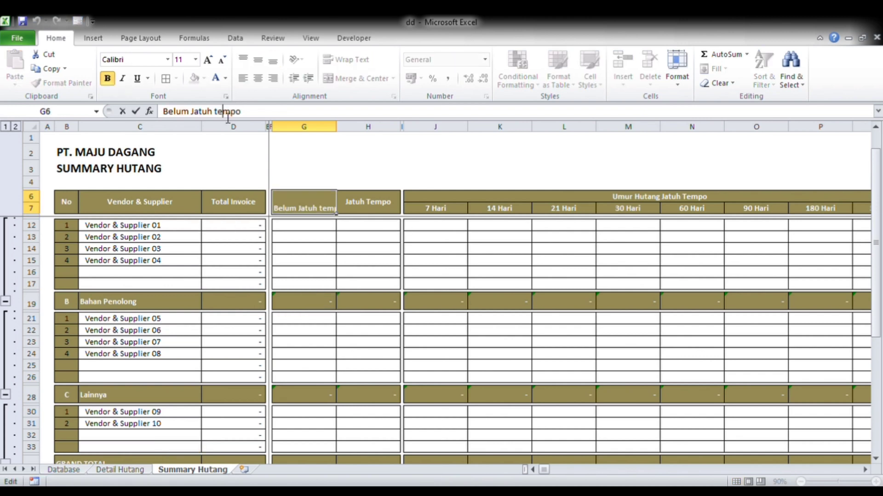
key("Down")
key("Down")
key("Down")
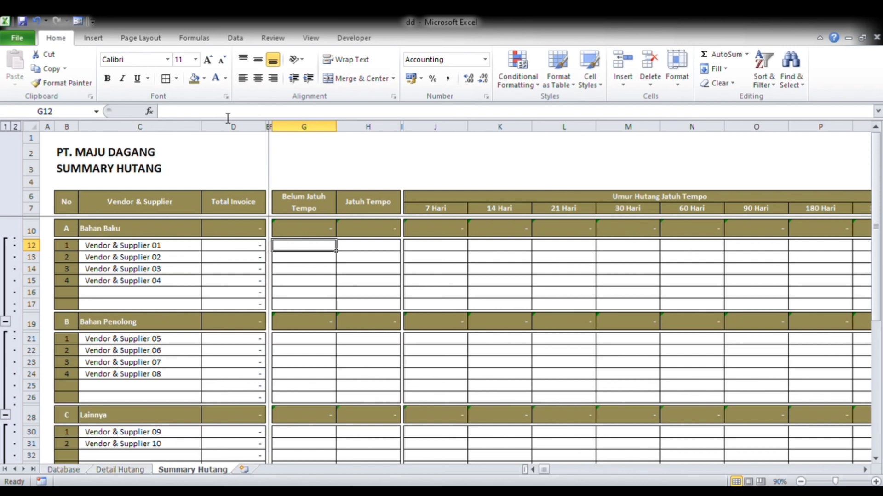
type("=sumif(")
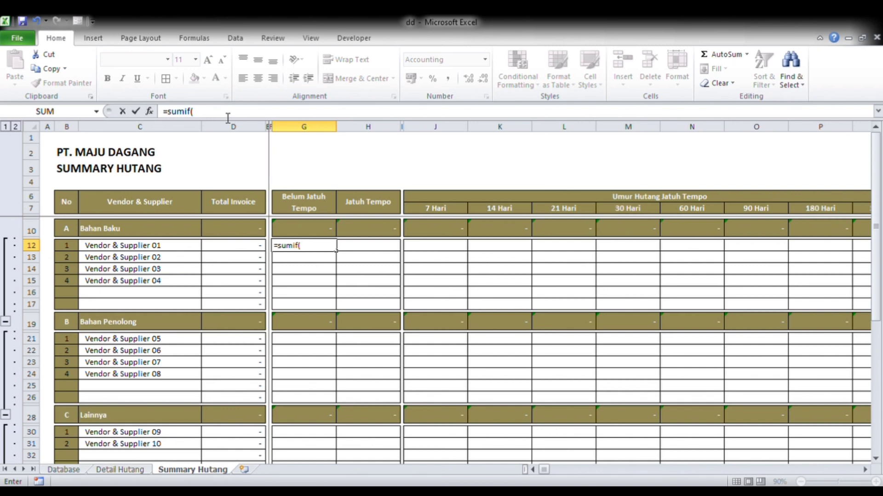
key("BackSpace")
key("BackSpace")
key("BackSpace")
key("BackSpace")
key("BackSpace")
key("BackSpace")
key("BackSpace")
key("Return")
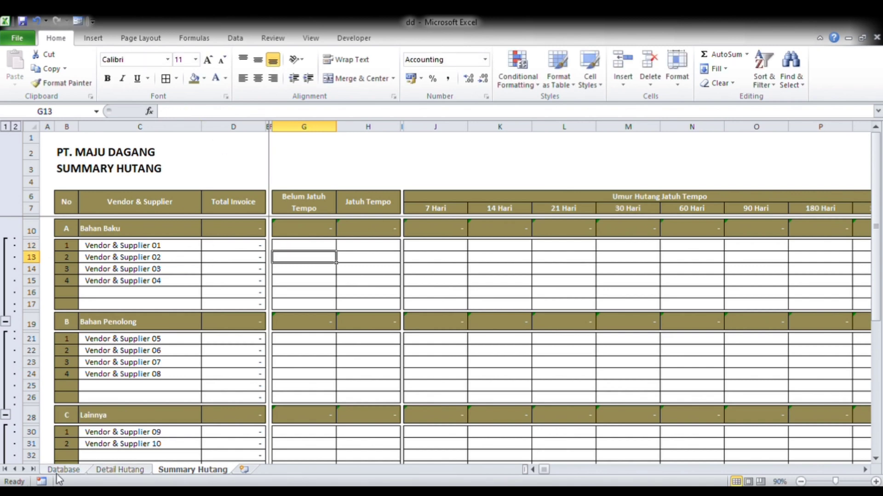
On the Detail Hutang sheet, name the Vendor & Supplier column from C16 down to the last row Detail_Nama_Supp.
left_click(122, 470)
left_click(156, 288)
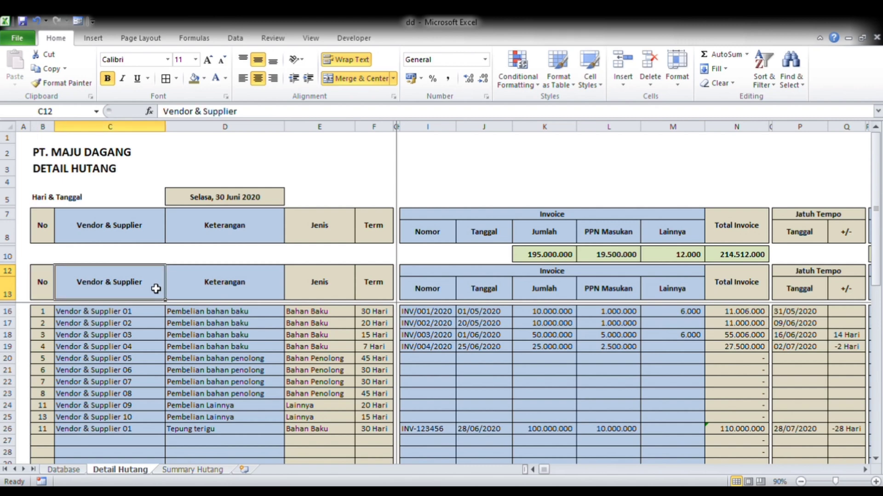
key("Down")
key("Down")
key("Down")
key("ctrl+shift+Down")
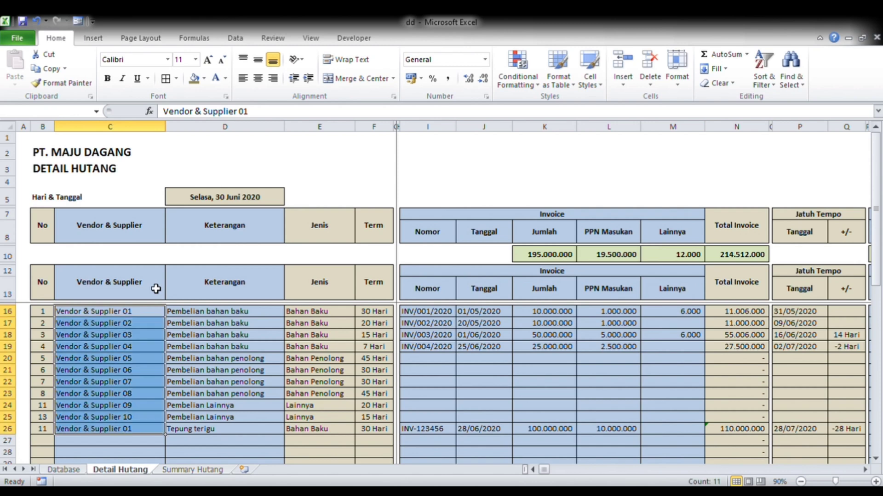
key("ctrl+shift+Down")
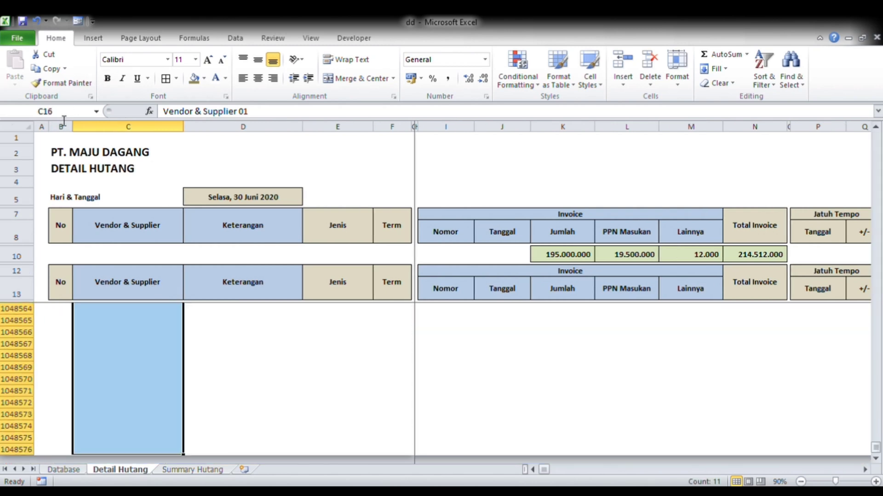
left_click(65, 116)
type("Detail_Nama")
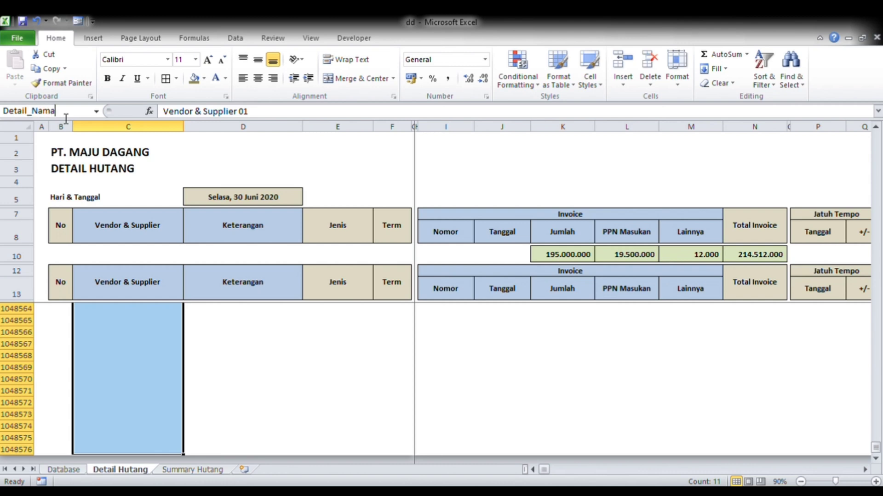
type("_Supp")
key("Return")
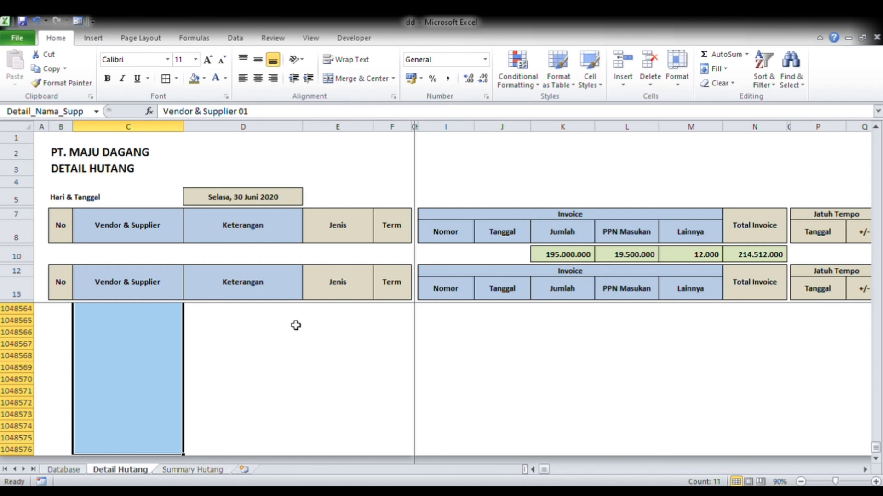
Name the Term column from F16 down to the last row Detail_Jatuh_Tempo.
key("Right")
key("Right")
key("Right")
key("Right")
key("Up")
key("Left")
key("Down")
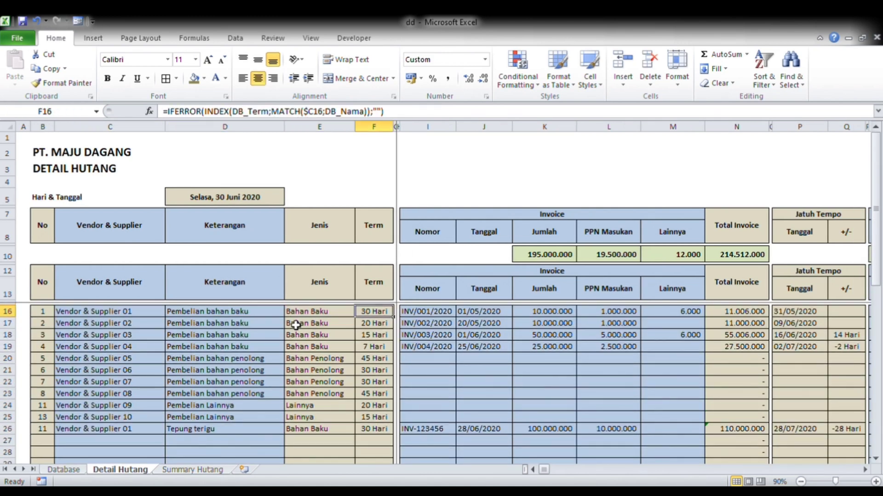
key("ctrl+shift+Down")
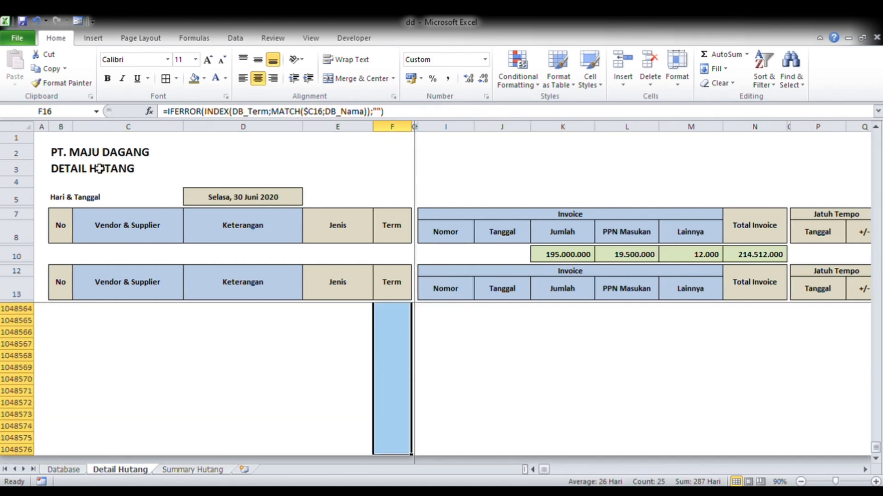
left_click(72, 112)
type("Detail_Jatu")
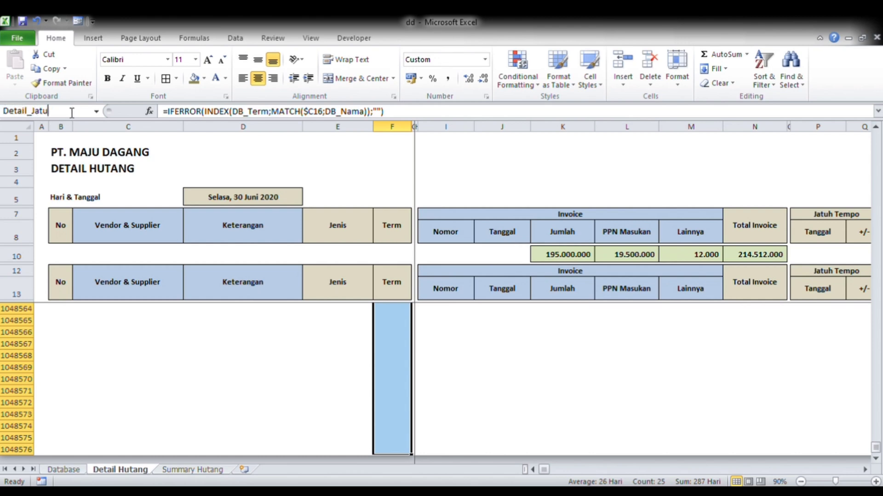
type("h_Tempo")
key("Return")
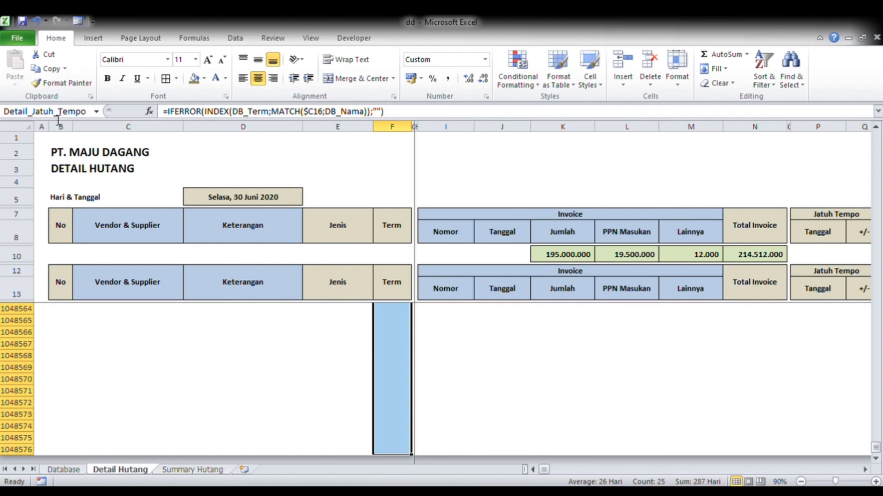
Give the selected Term column range the name Detail_Term.
left_click(36, 112)
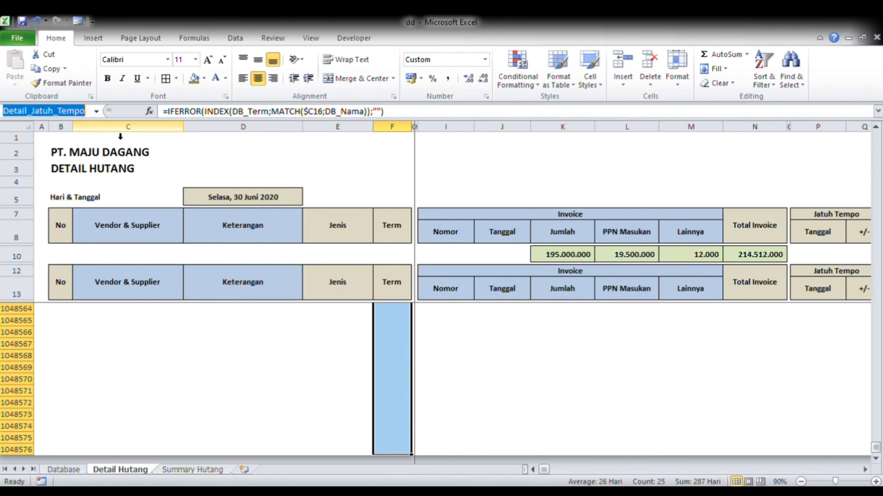
left_click(91, 116)
left_click(36, 115, "shift")
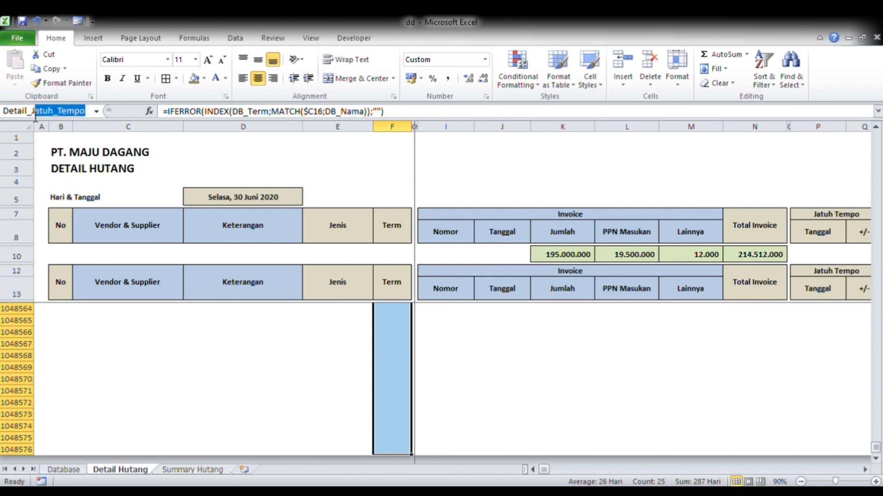
type("Term")
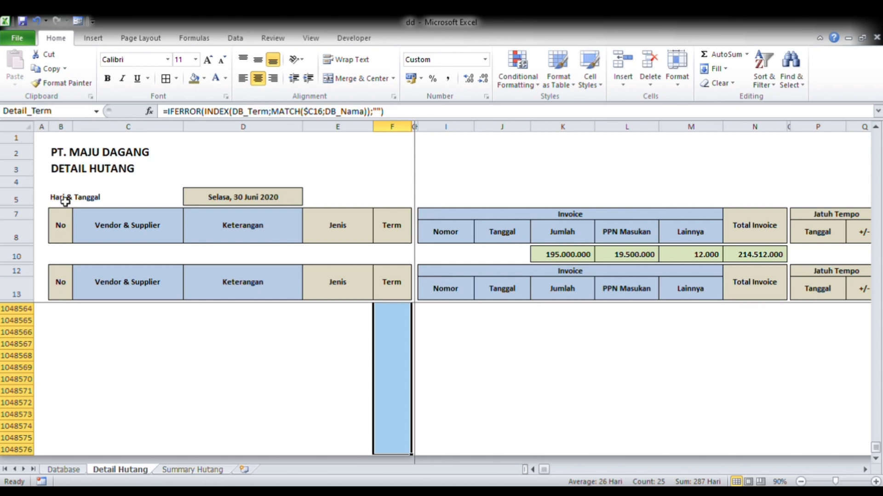
key("Return")
Try to name the Belum Jatuh tempo column of Sisa Hutang from V16 down to the last row Detail_Jatuh_Tempo.
key("ctrl+Home")
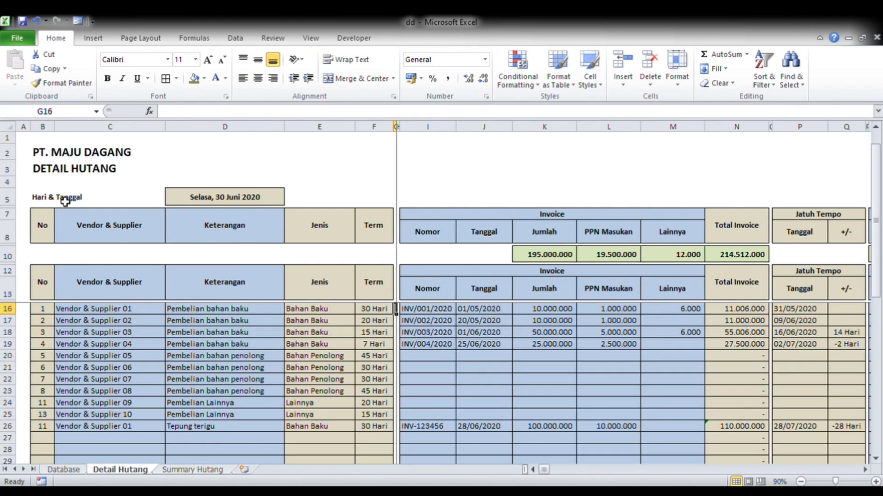
key("Right")
key("Right")
key("Right")
key("Right")
key("Right")
key("Right")
key("Right")
key("Right")
key("Right")
key("Right")
key("Right")
key("Right")
key("Right")
key("Right")
key("Right")
key("Right")
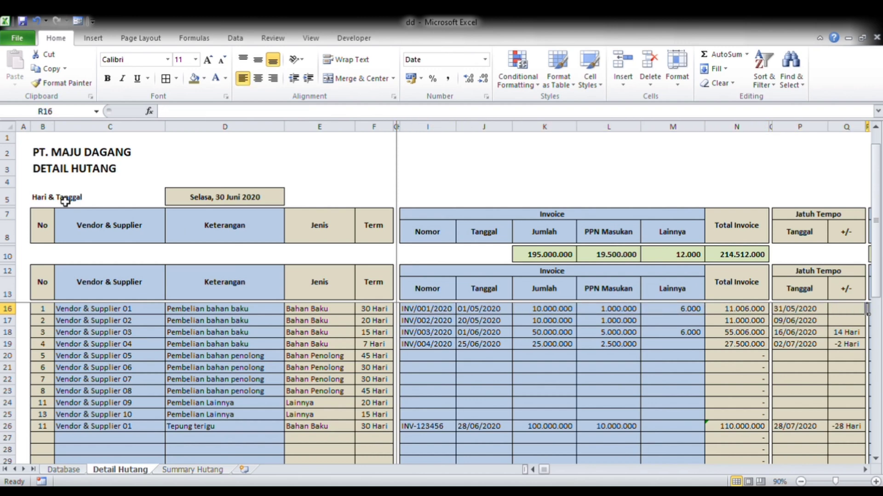
key("Right")
key("Right")
key("Right")
key("Right")
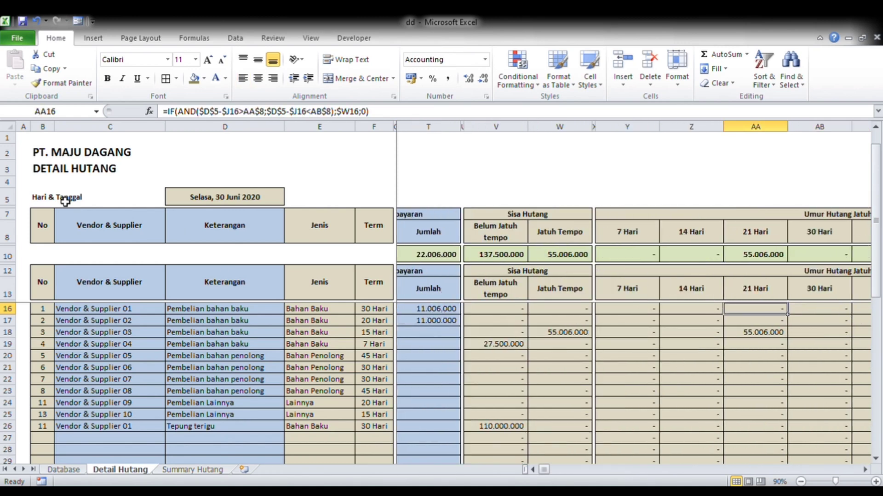
key("Left")
key("Left")
key("Left")
key("Left")
key("Left")
key("Left")
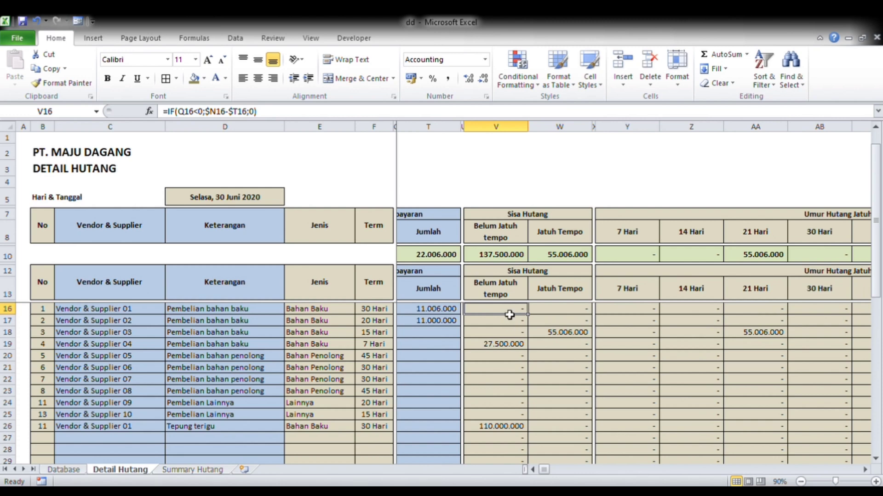
left_click(500, 290)
key("Down")
key("Down")
key("ctrl+shift+Down")
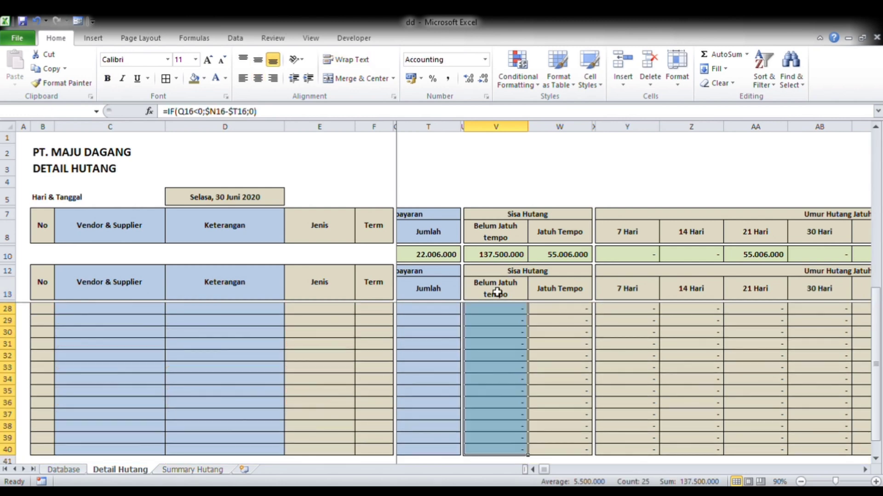
left_click(64, 113)
type("Detail")
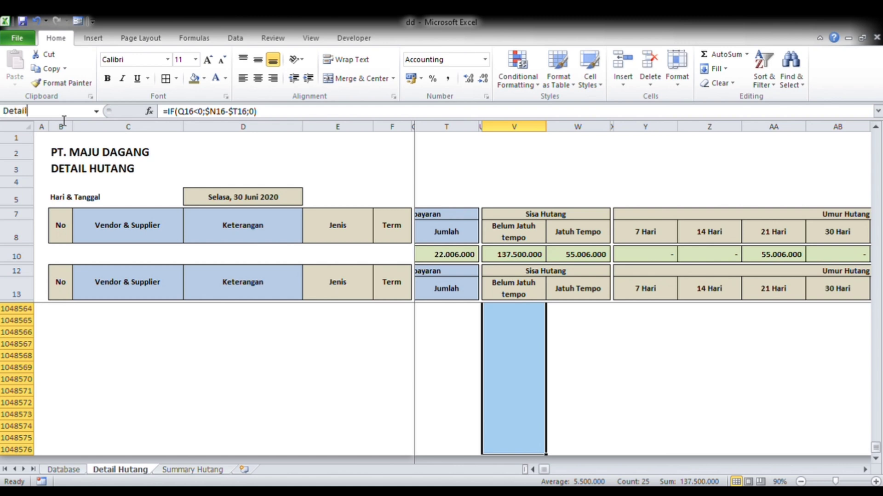
type("_Jatuh_Tempo")
key("Return")
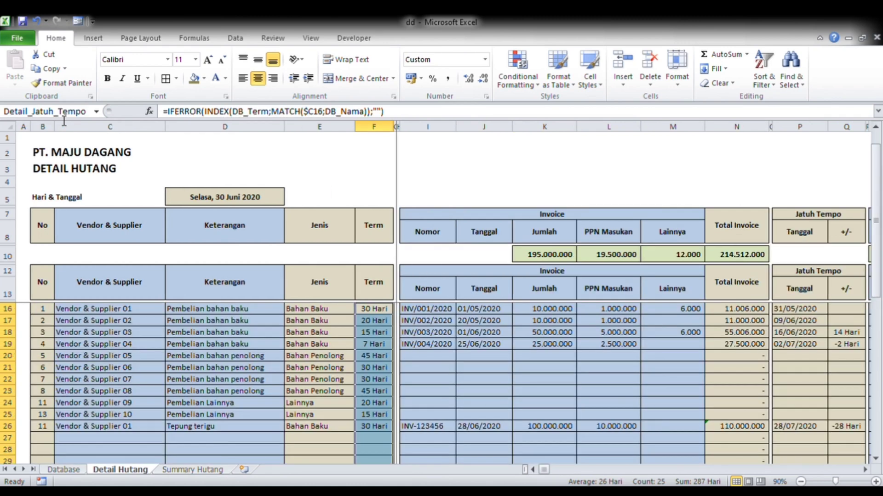
key("ctrl+Home")
key("Right")
key("Right")
key("Right")
key("Right")
key("Right")
key("Right")
key("Right")
key("Right")
key("Right")
key("Right")
key("Right")
key("Right")
key("Right")
key("Right")
key("Right")
key("Right")
key("Right")
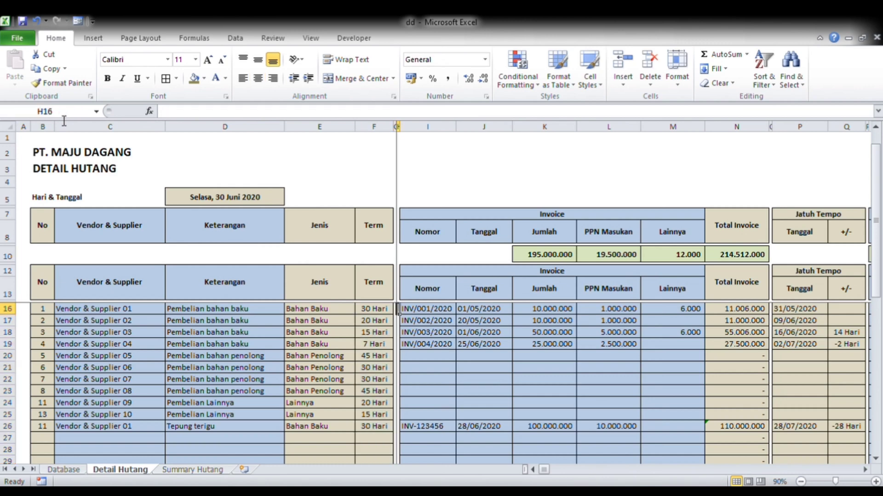
key("Left")
key("Left")
key("Left")
key("Up")
key("Down")
key("Right")
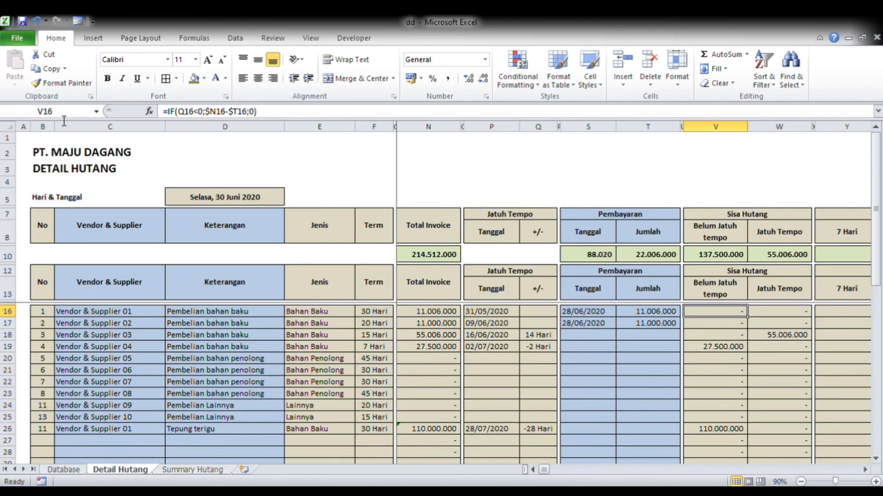
key("ctrl+shift+Down")
key("ctrl+shift+Down")
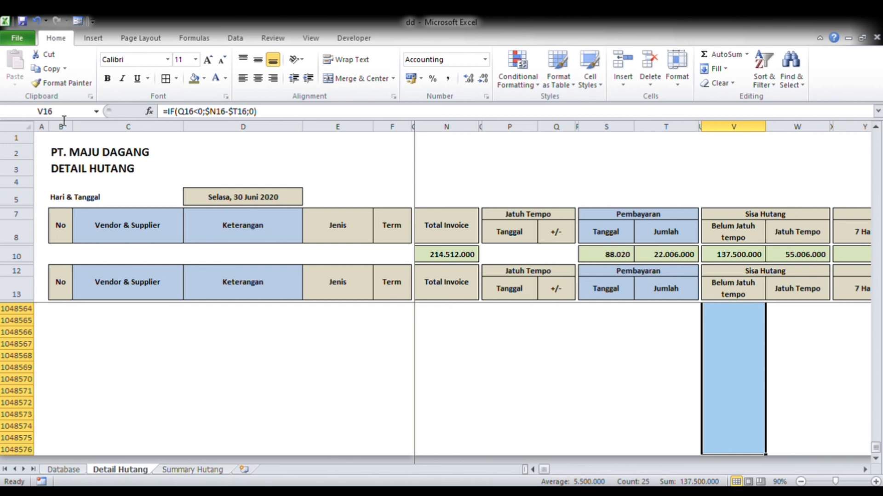
key("Up")
Try to replace the name Detail_Jatuh_Tempo on the Term column range from F16 down to the last row.
key("Left")
key("Left")
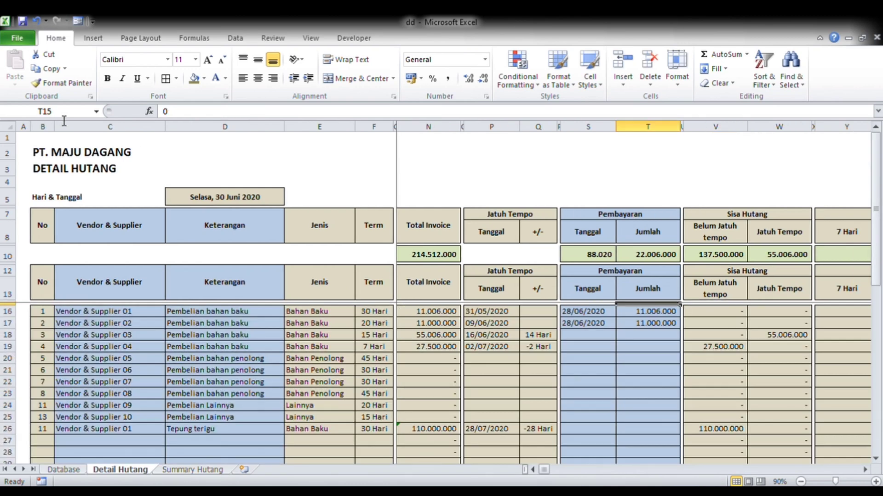
key("Left")
key("Left")
key("Left")
key("Left")
key("Left")
key("Left")
key("Left")
key("Left")
key("Left")
key("Left")
key("Left")
key("Left")
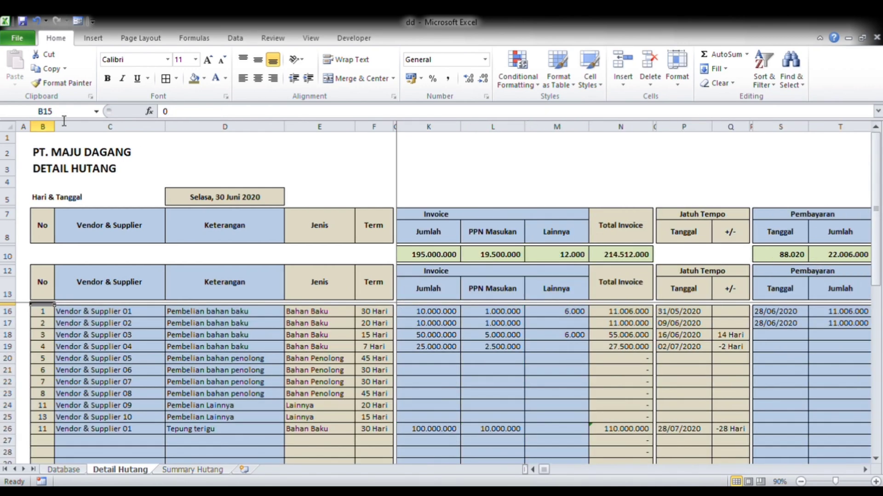
key("Right")
key("Right")
key("Down")
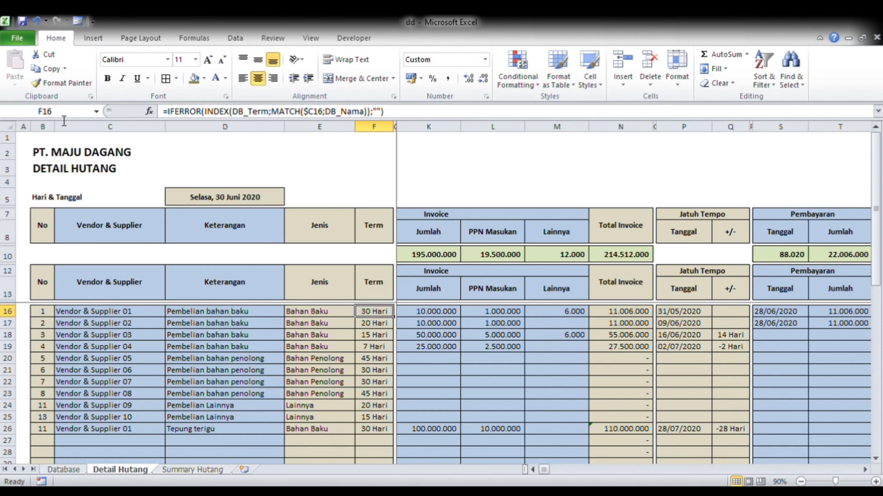
key("ctrl+shift+Down")
left_click(63, 121)
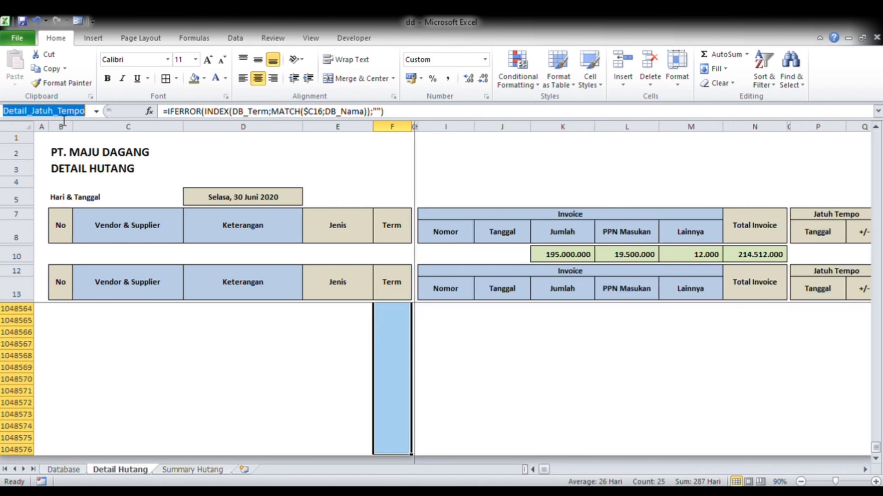
type("Detail_T")
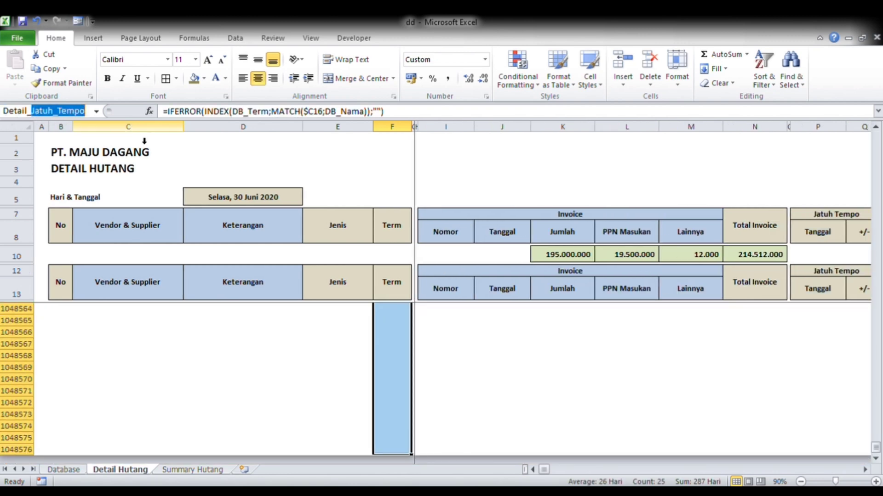
type("atuh_Tempo")
key("Return")
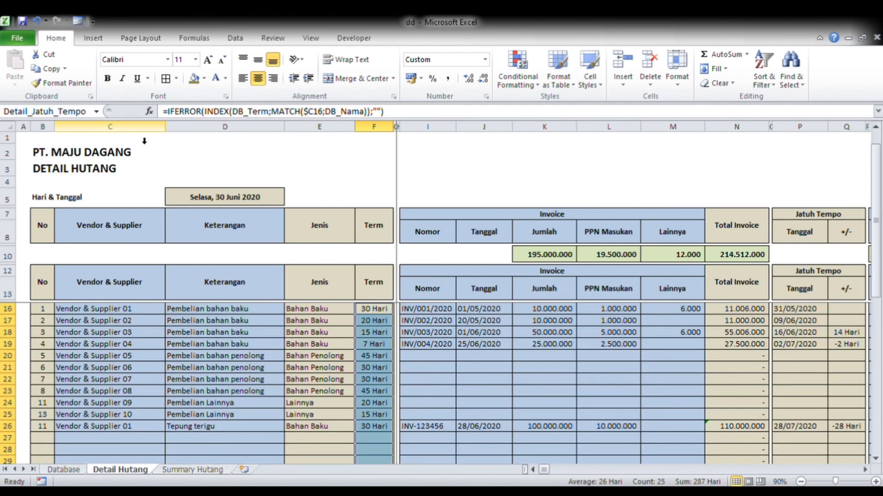
key("ctrl+shift+Down")
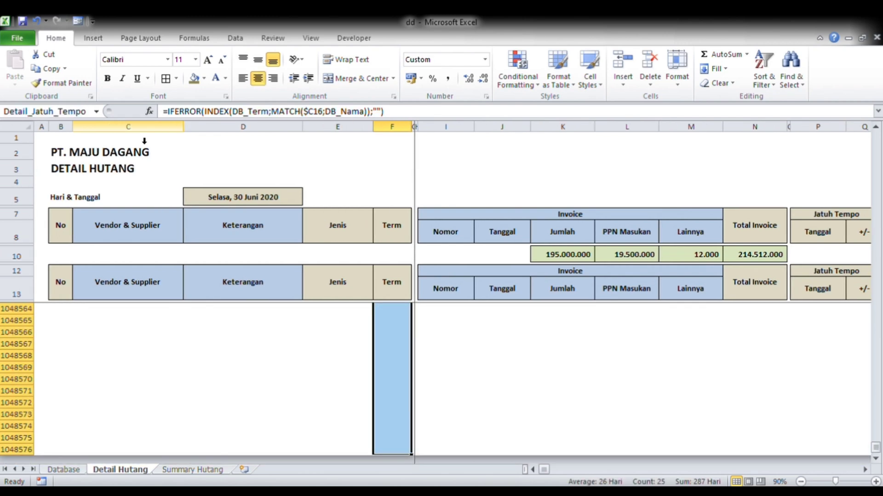
left_click(327, 334)
scroll(446, 220, "up", 19)
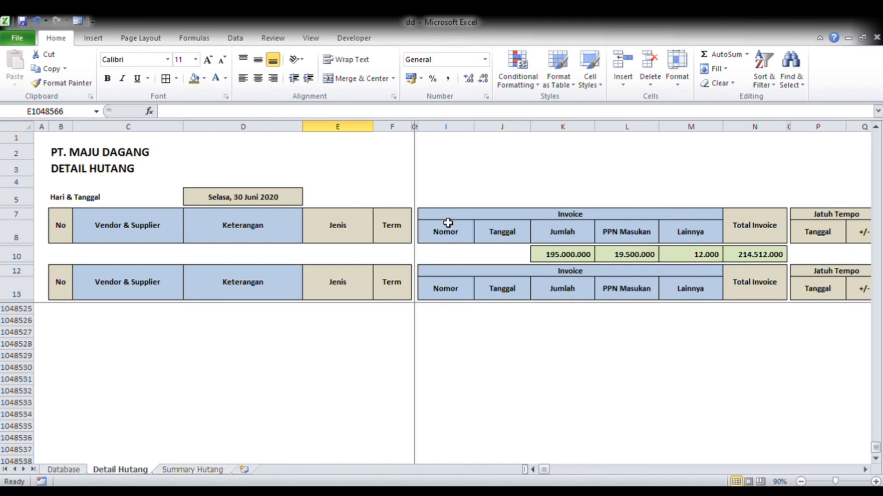
left_click(408, 264)
key("Left")
key("Down")
key("Down")
key("Down")
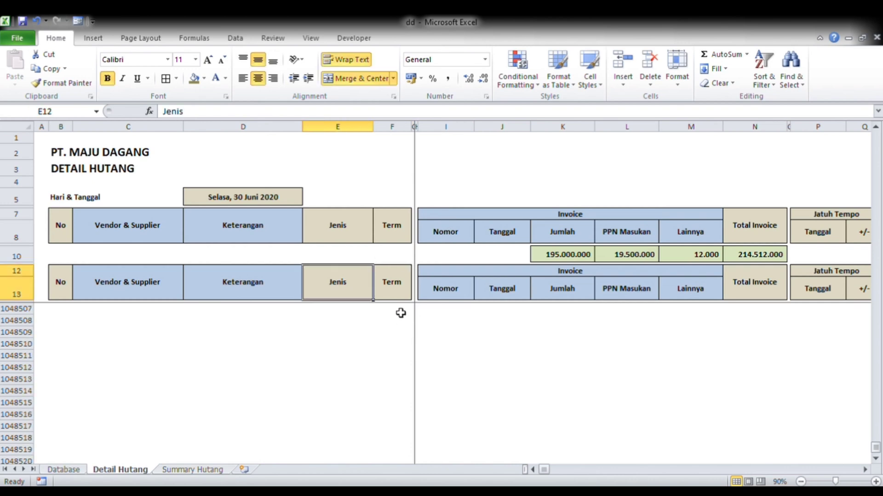
key("Right")
key("Down")
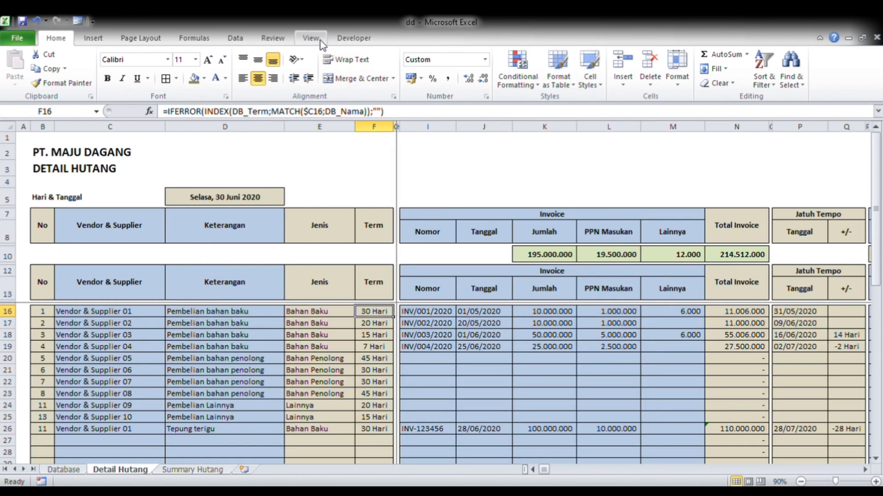
left_click(201, 41)
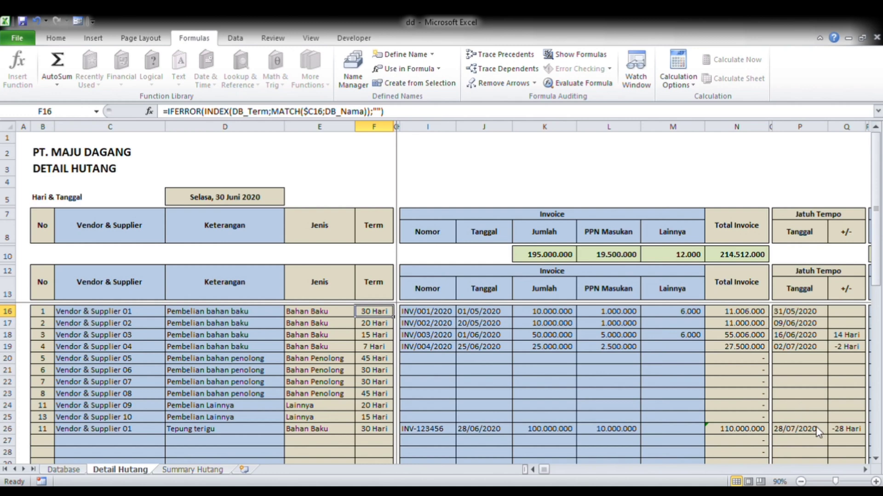
Name the Belum Jatuh tempo column of Sisa Hutang from V16 down to the last row Detail_Belum_Jatuh_Tempo.
left_click(453, 312)
left_click(458, 313)
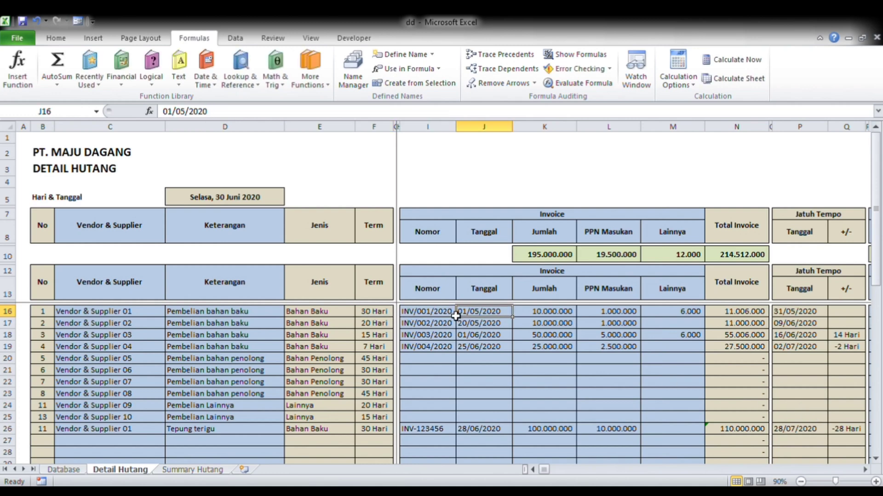
key("Right")
key("Right")
key("Right")
key("Right")
key("Right")
key("Right")
key("Right")
key("Right")
key("Right")
key("Right")
key("Right")
key("Right")
key("Right")
key("Left")
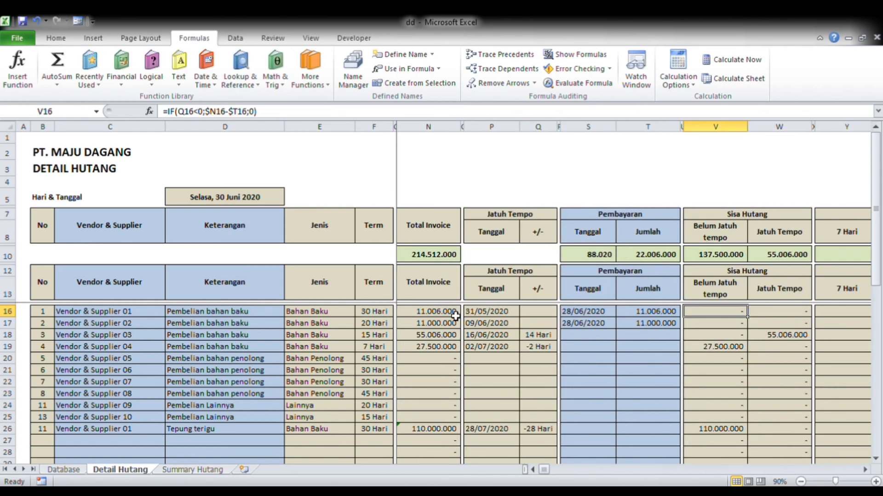
left_click(734, 293)
key("Right")
key("Down")
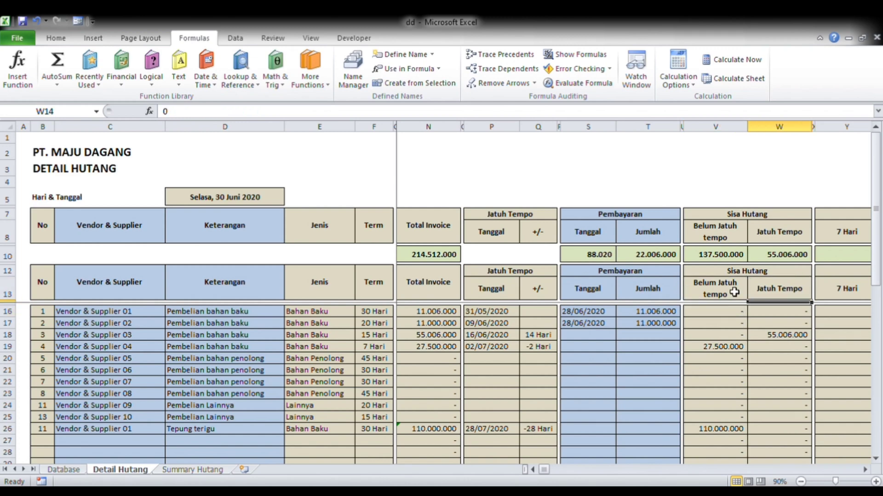
key("Down")
key("Left")
key("Down")
key("ctrl+shift+Down")
key("ctrl+shift+Down")
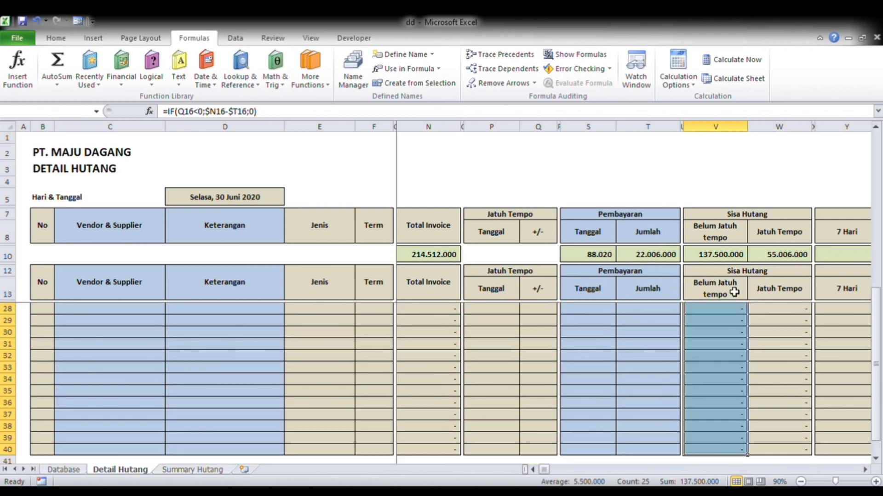
left_click(64, 114)
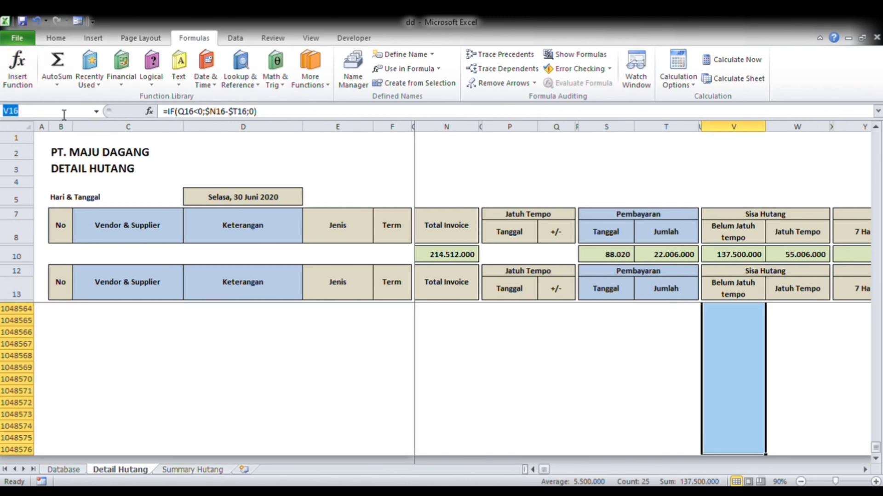
type("Detail_Belum_Jatuh_Tempo")
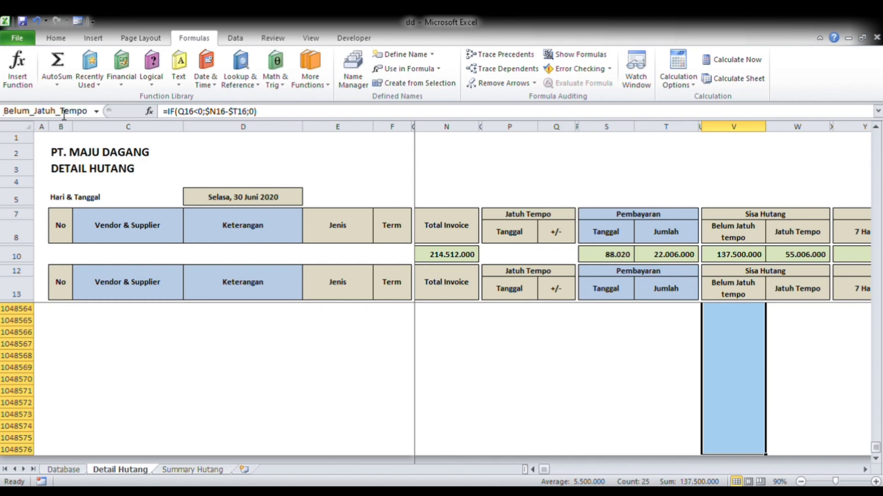
key("Return")
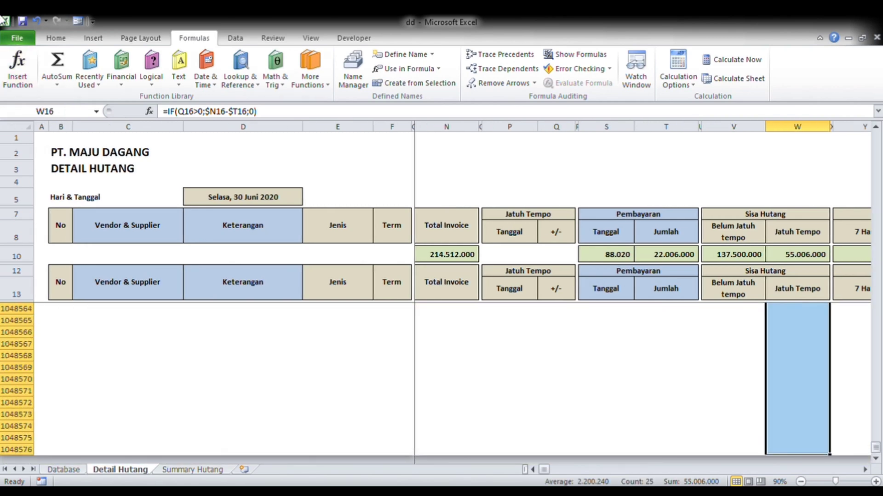
Name the Jatuh Tempo column of Sisa Hutang from W16 down to the last row Detail_Jatuh_Tempo.
left_click(71, 114)
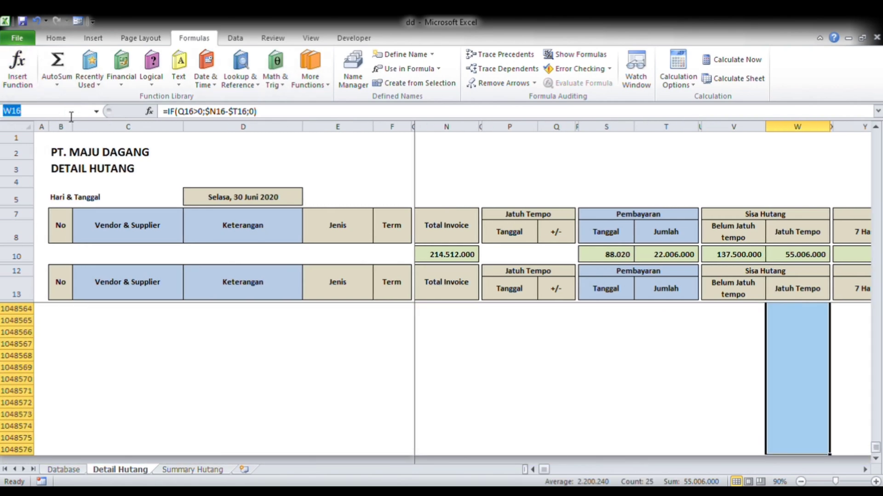
type("Detail_Jatuh_Tempo")
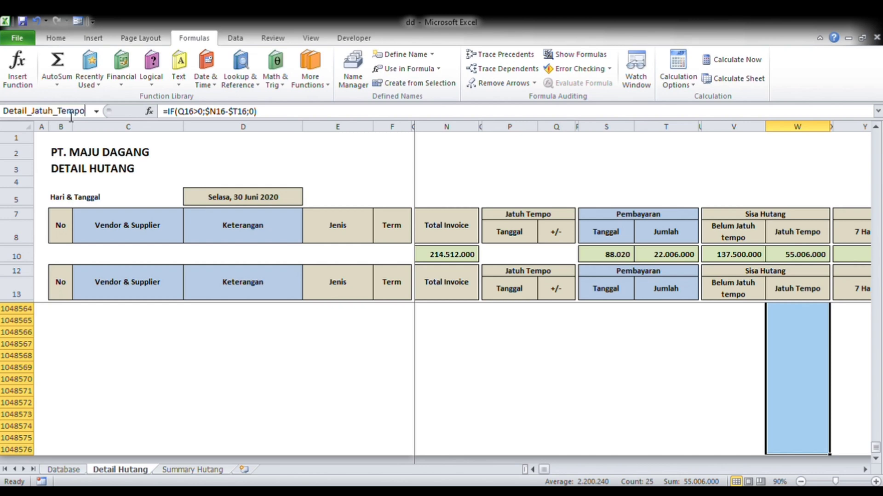
key("Return")
Name the 7 Hari aging column from Y16 down to the last row Detail_7Hari.
key("Up")
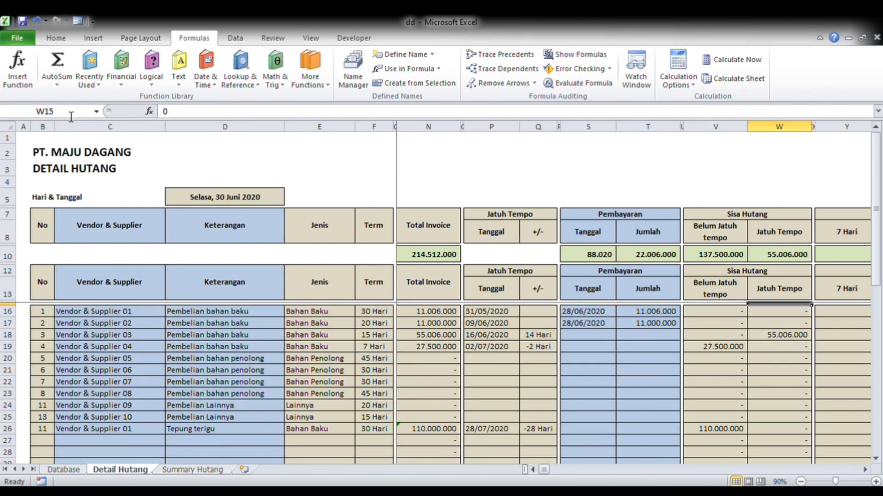
key("Right")
key("Right")
key("Right")
key("Right")
key("Right")
key("Right")
key("Right")
key("Right")
key("Right")
key("Right")
key("Right")
key("Right")
key("Left")
key("Left")
key("Left")
key("Left")
key("Left")
key("Left")
key("Left")
key("Left")
key("Left")
key("Left")
key("Left")
key("Left")
key("Left")
key("Left")
key("Left")
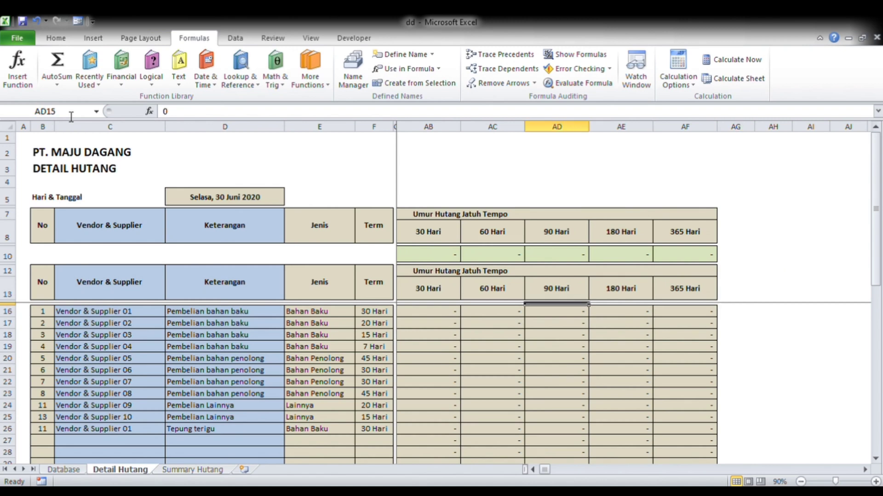
key("Right")
key("Right")
key("Right")
key("Right")
key("Right")
key("Down")
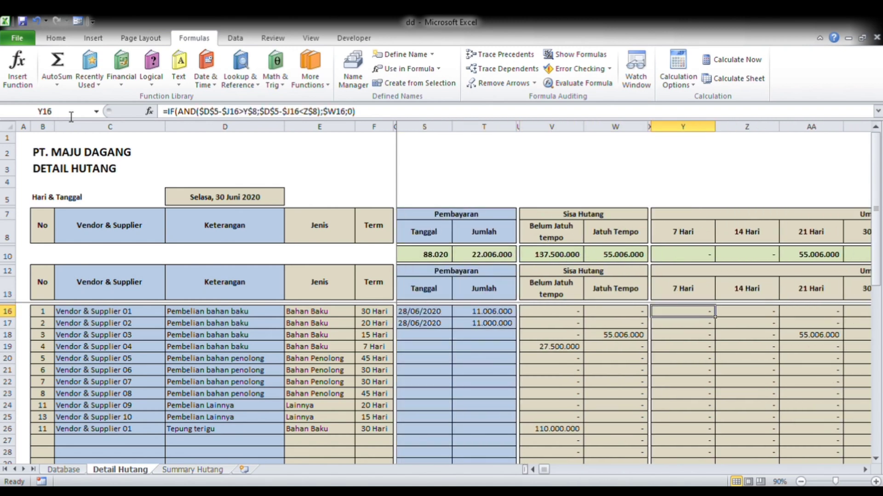
key("ctrl+shift+Down")
key("ctrl+shift+Down")
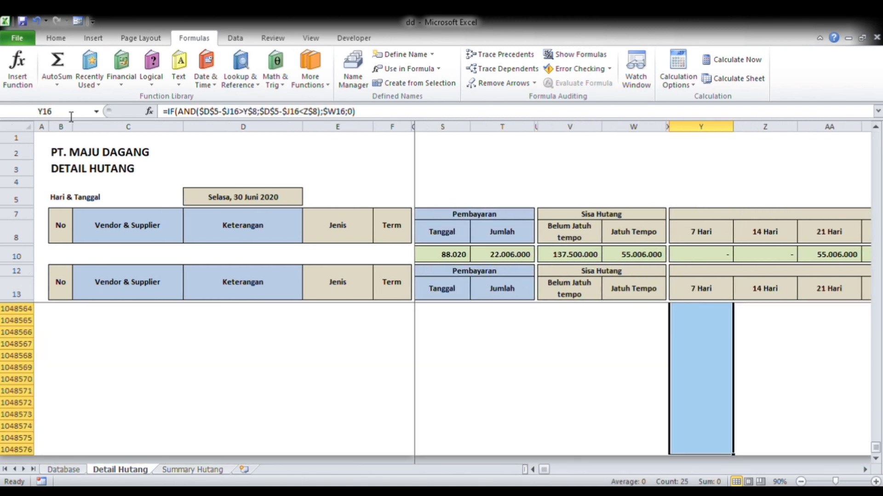
left_click(86, 118)
type("Detail_7Hari")
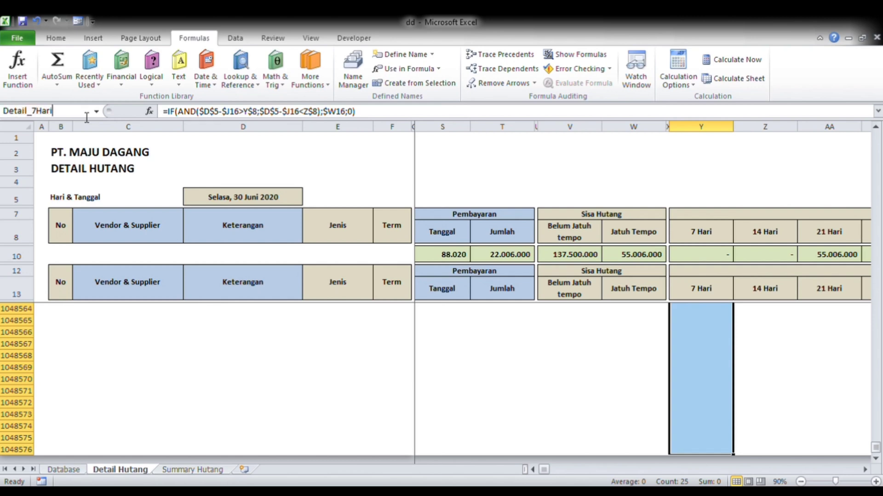
key("Return")
Name the 14 Hari aging column from Z16 down to the last row Detail_14Hari.
key("Right")
key("ctrl+shift+Down")
key("ctrl+shift+Down")
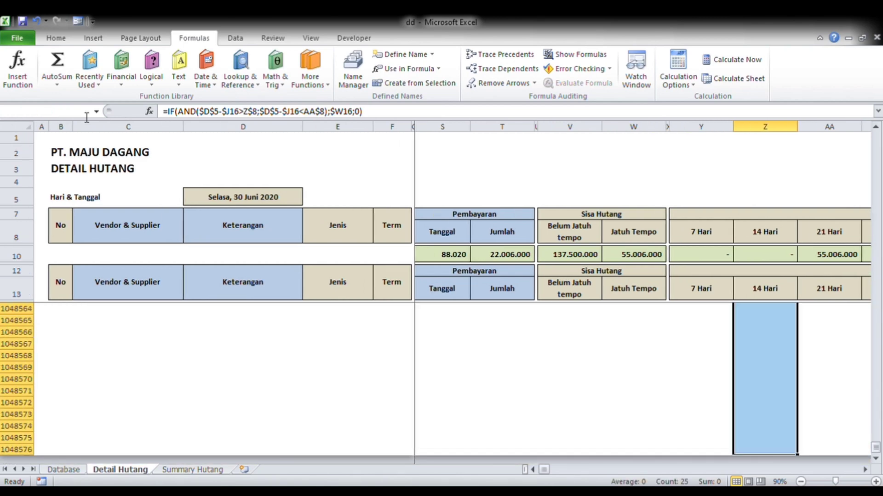
left_click(86, 115)
type("Detail_14Hari")
key("Return")
Name the 21 Hari aging column from AA16 down to the last row Detail_21Hari.
key("Right")
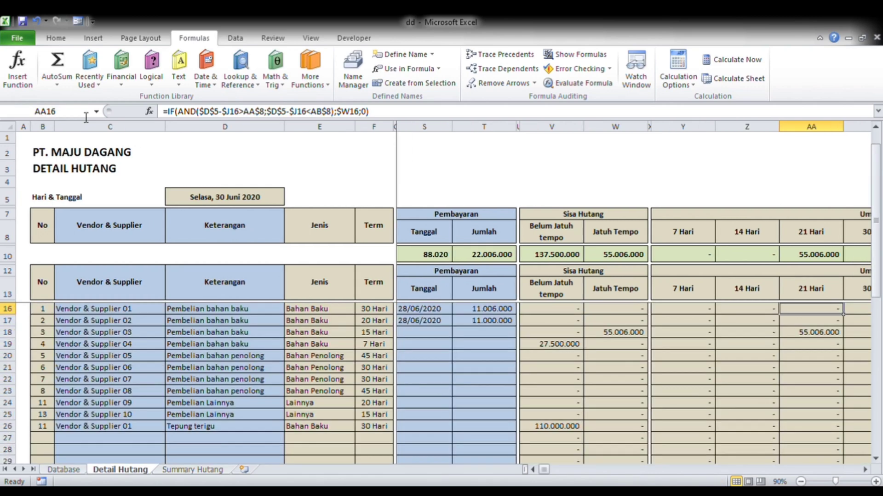
key("ctrl+shift+Down")
key("ctrl+shift+Down")
left_click(85, 118)
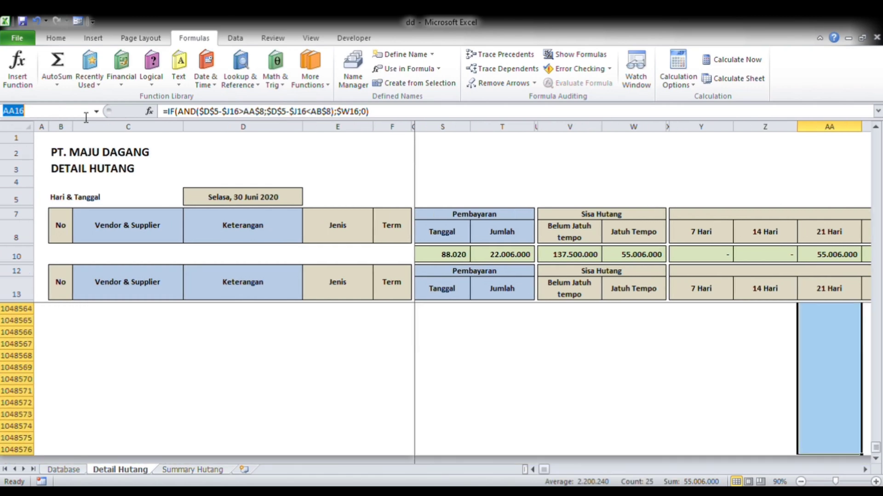
type("Detail_21Hari")
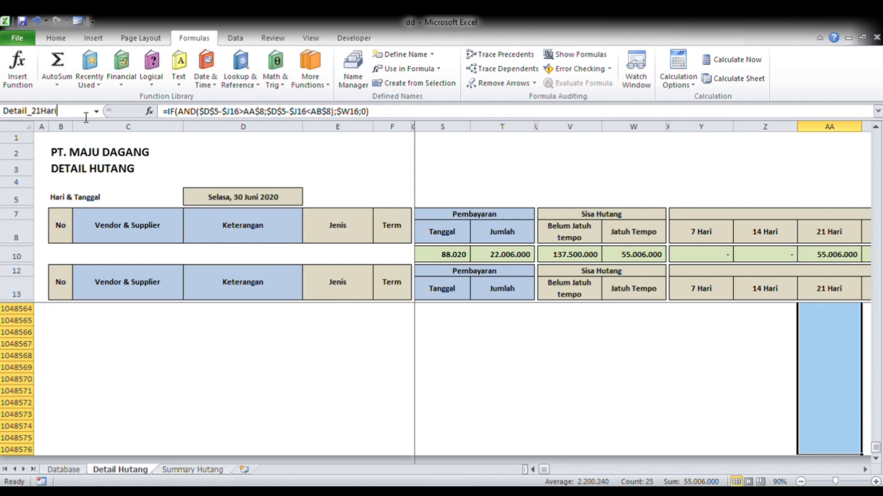
key("Return")
Name the 30 Hari aging column from AB16 down to the last row Detail_30Hari.
key("Right")
key("ctrl+shift+Down")
key("ctrl+shift+Down")
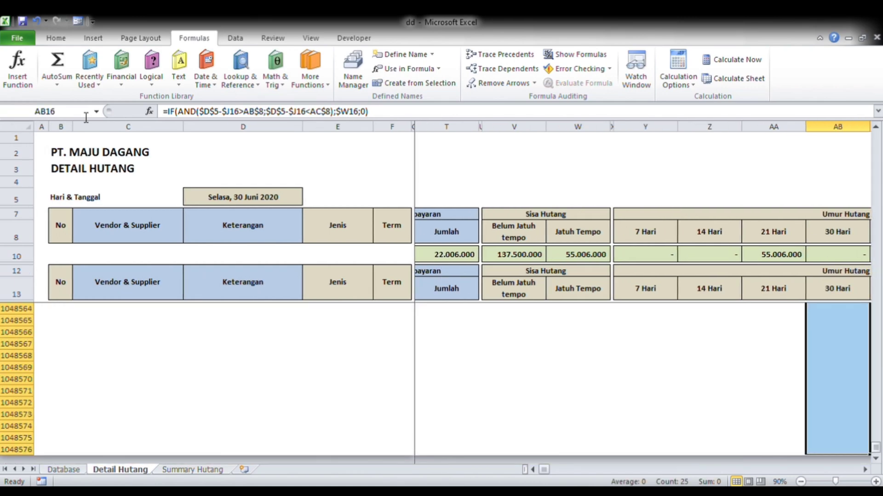
left_click(86, 115)
type("Detail_30Hari")
key("Return")
Name the 60 Hari aging column from AC16 down to the last row Detail_60Hari.
key("Right")
key("ctrl+shift+Down")
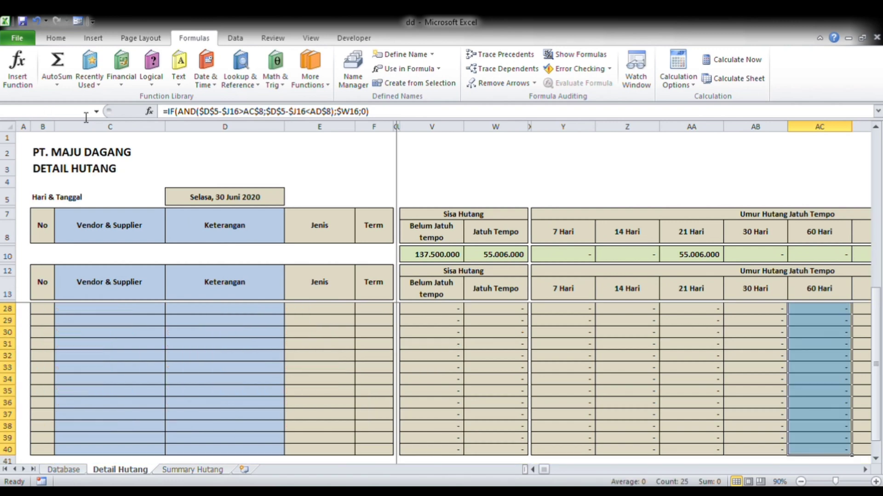
left_click(86, 115)
type("Detail_")
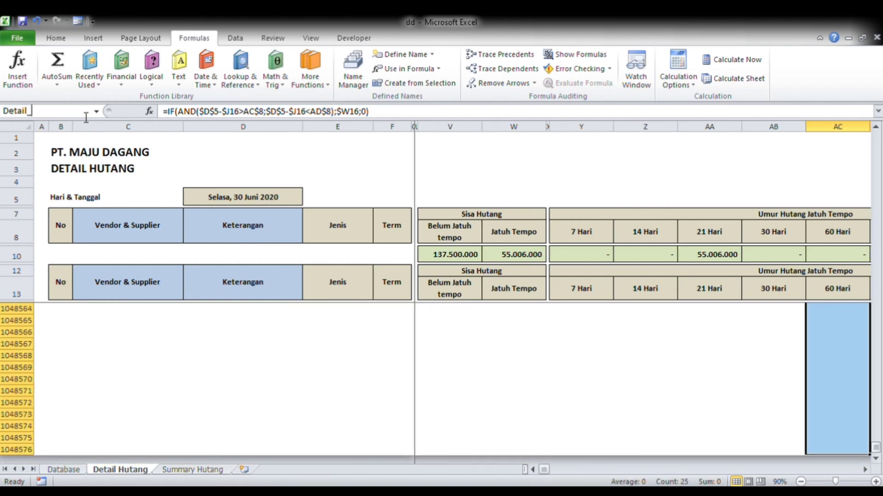
type("60Hari")
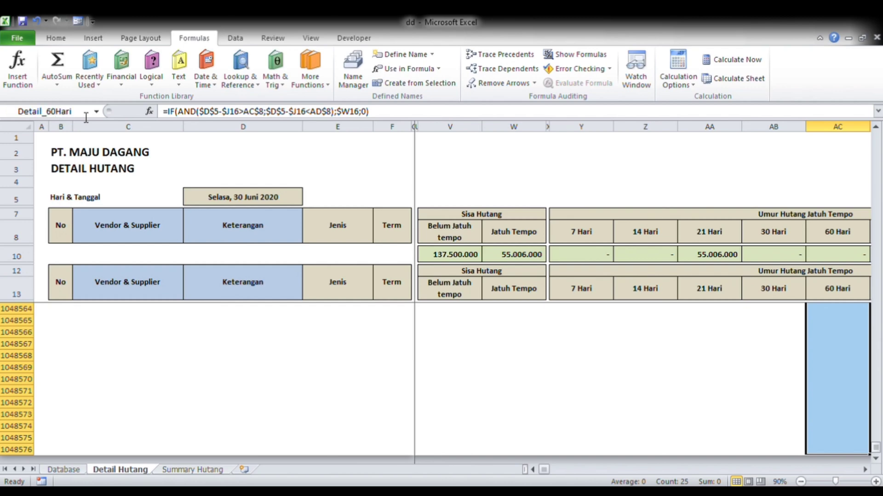
key("Return")
Name the 90 Hari aging column from AD16 down to the last row Detail_90Hari.
key("Right")
key("ctrl+shift+Down")
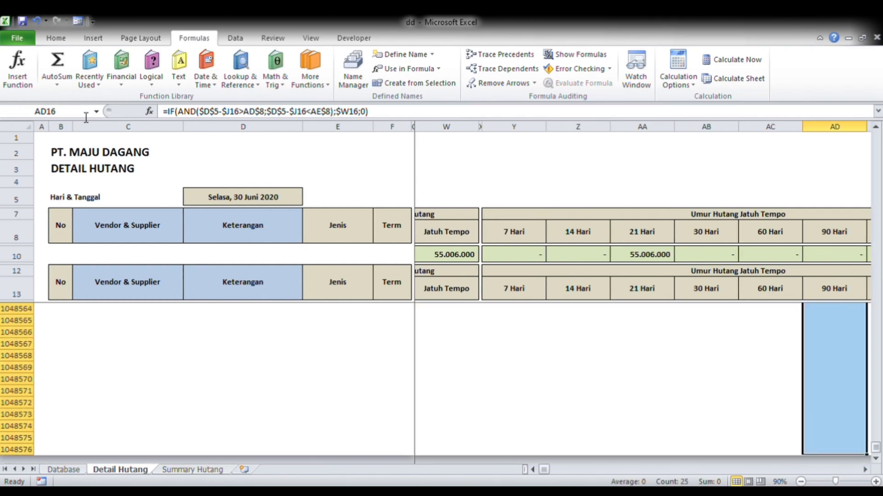
left_click(86, 115)
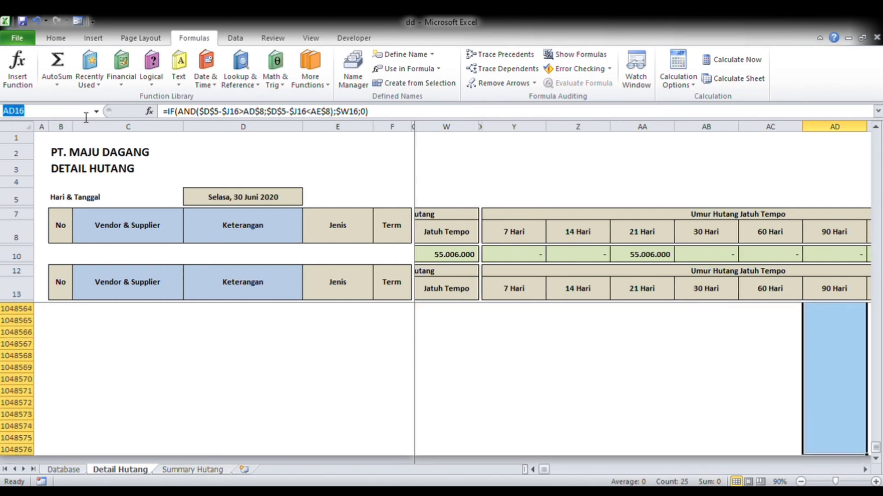
type("Detail_90Hari")
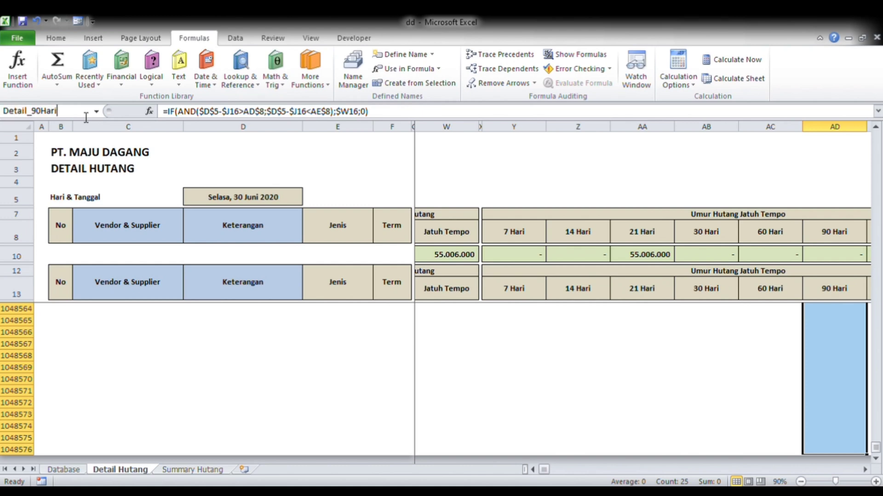
key("Return")
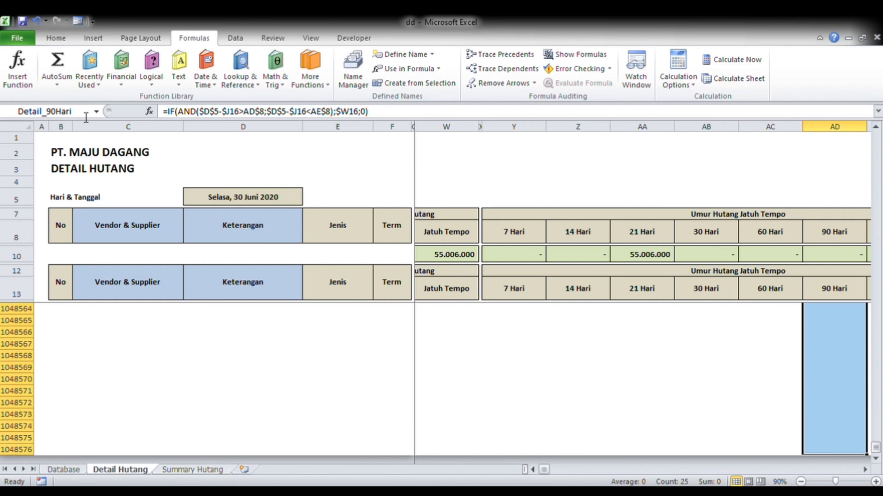
Name the 180 Hari aging column from AE16 down to the last row Detail_180hari.
key("Right")
key("ctrl+shift+Down")
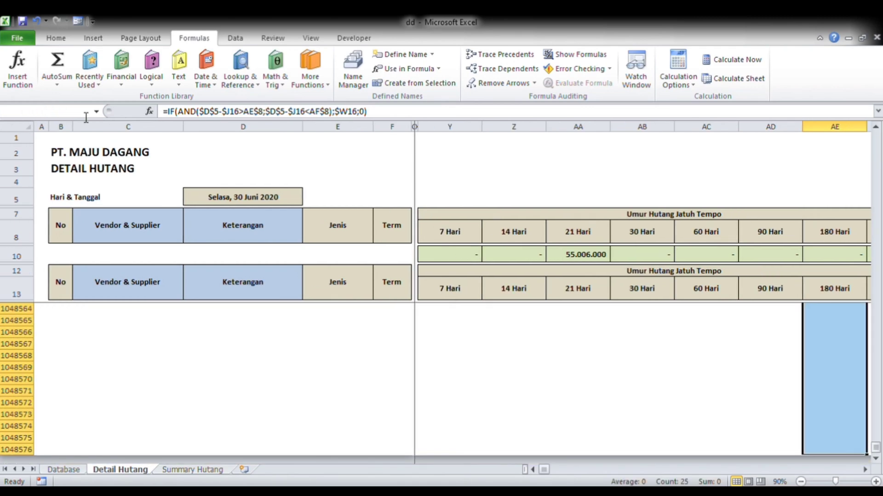
left_click(85, 119)
type("Detail_180hari")
key("Return")
Name the 365 Hari aging column from AF16 down to the last row Detail_365hari.
key("Right")
key("ctrl+shift+Down")
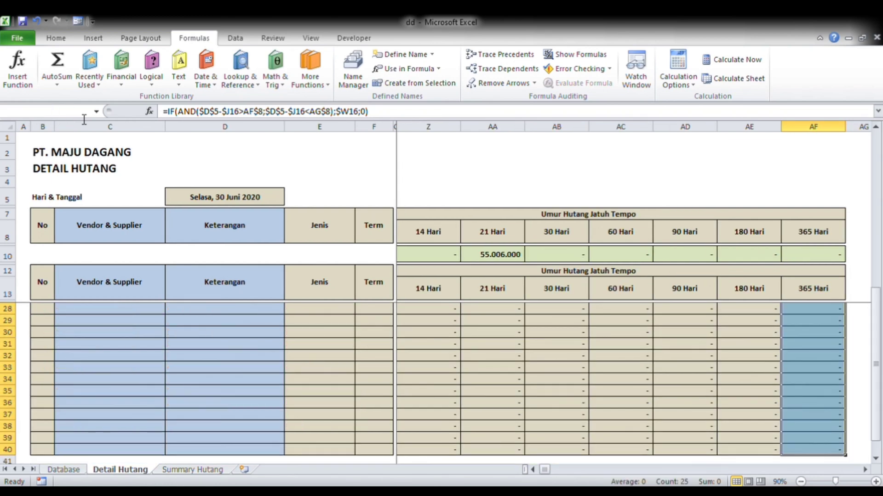
left_click(85, 120)
type("Detail_")
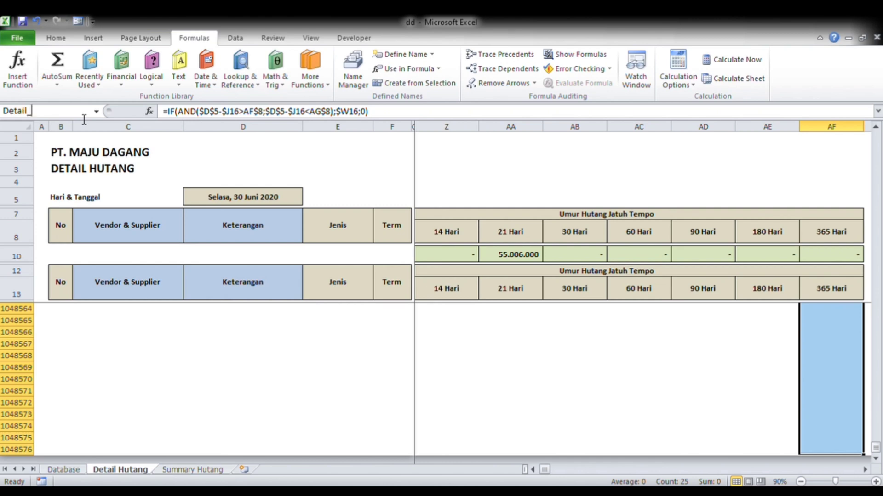
type("365hari")
key("Return")
key("Left")
key("Left")
key("Left")
key("Left")
key("Left")
key("Left")
key("Left")
key("Left")
key("Left")
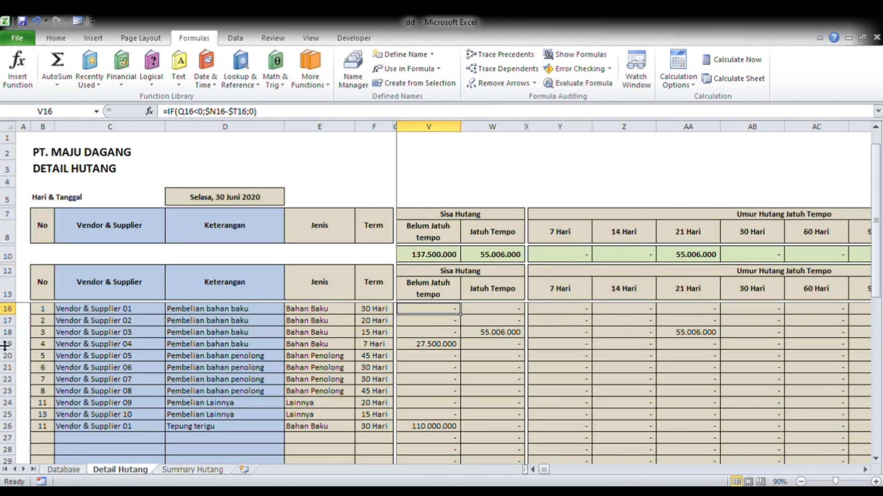
On the Summary Hutang sheet, enter =SUMIF(Detail_Nama_Supp;$C12;Detail_Belum_Jatuh_Tempo) in Vendor & Supplier 01's Belum Jatuh Tempo cell G12.
left_click(182, 469)
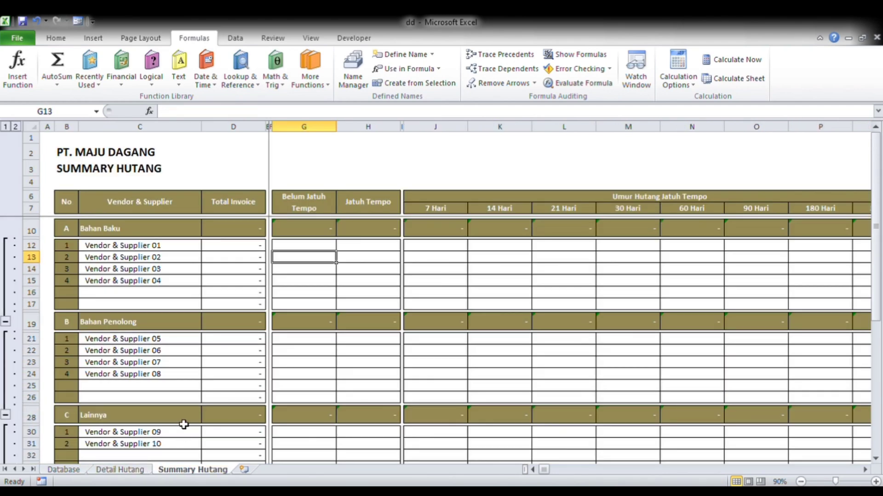
left_click(208, 249)
key("Right")
key("Right")
key("Right")
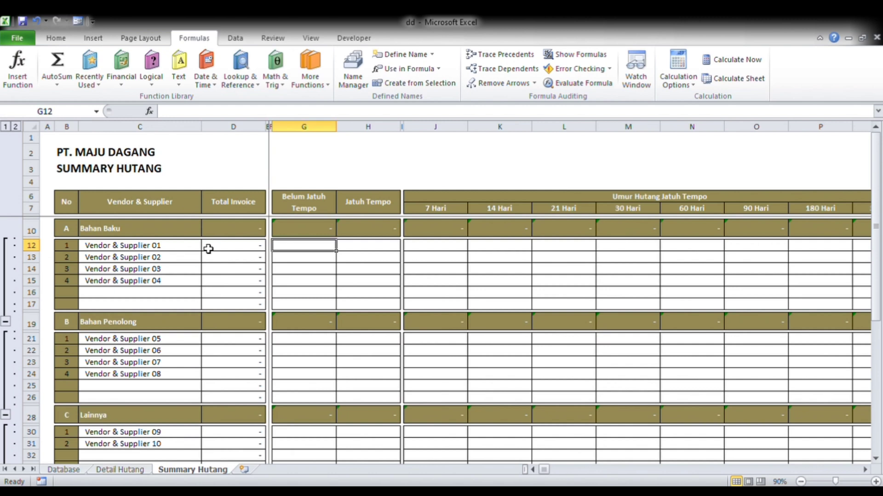
type("=")
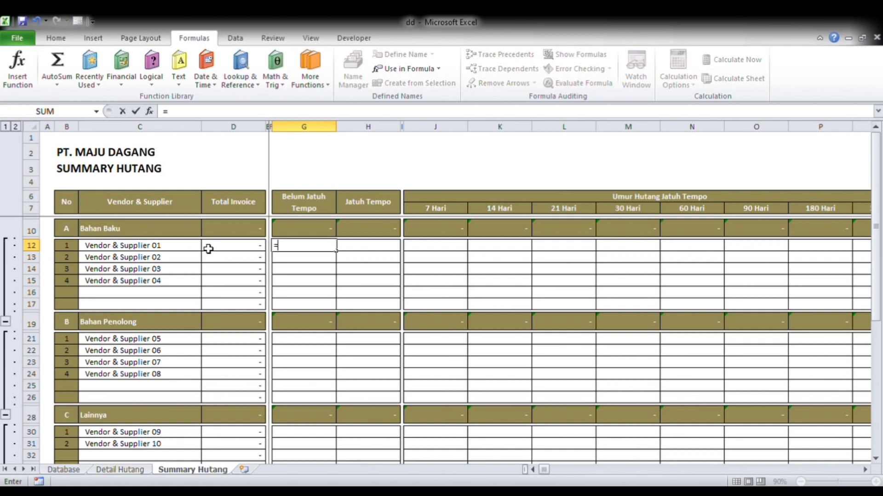
type("sum")
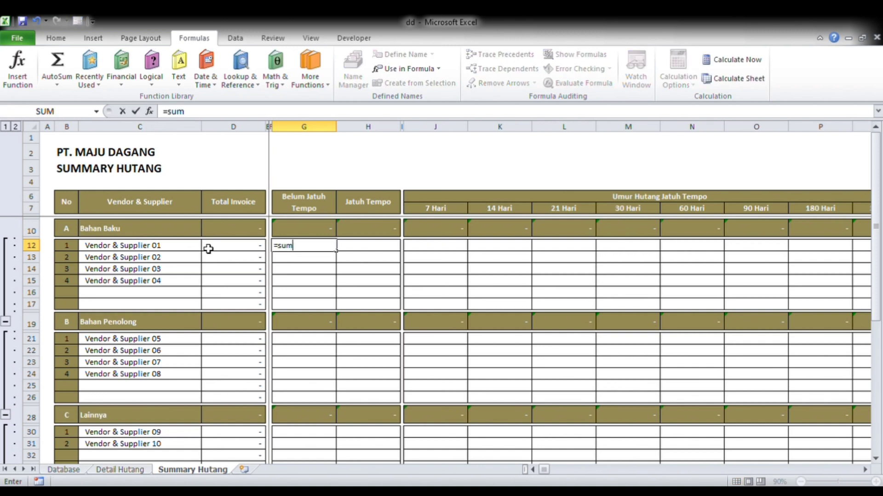
type("if(Detail")
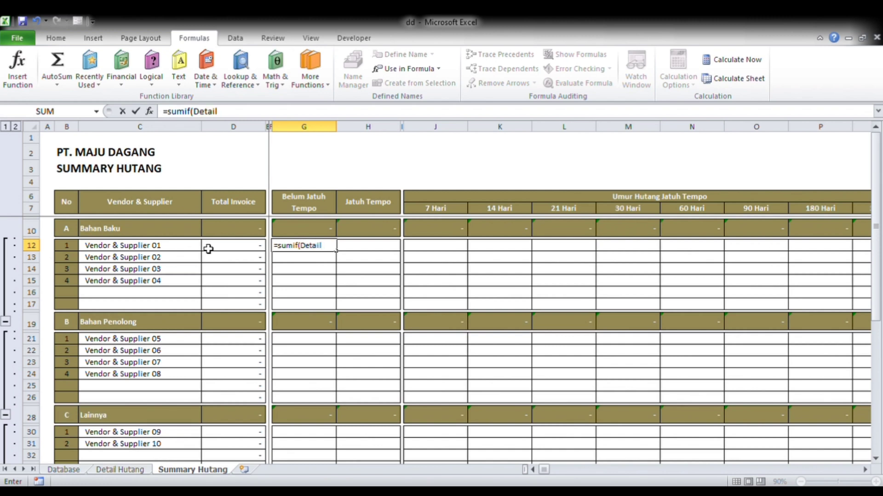
type("_nama")
key("Tab")
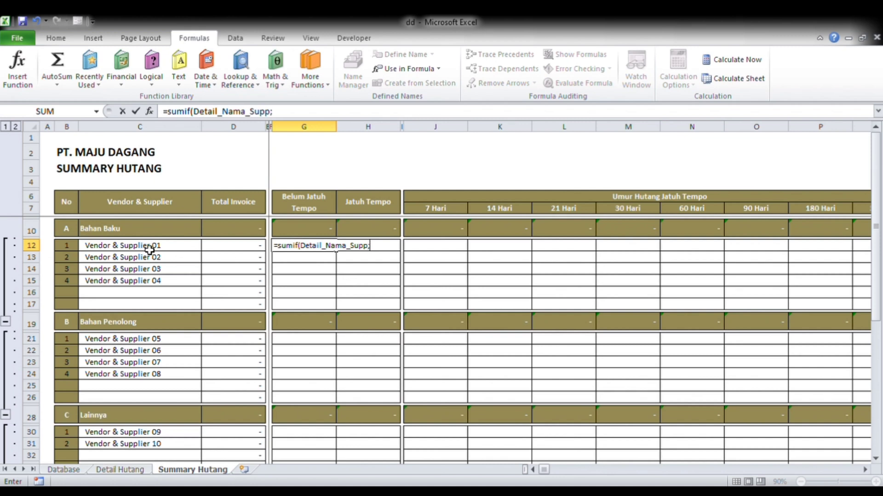
left_click(134, 249)
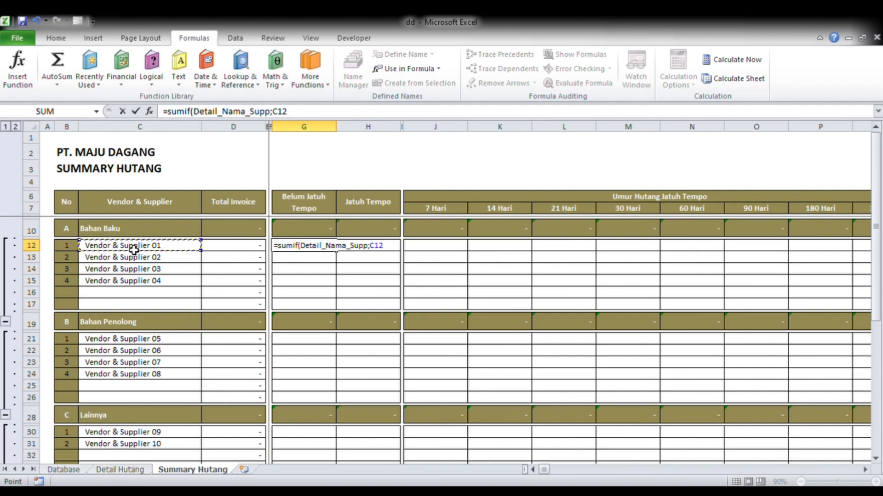
key("F4")
key("F4")
key("F4")
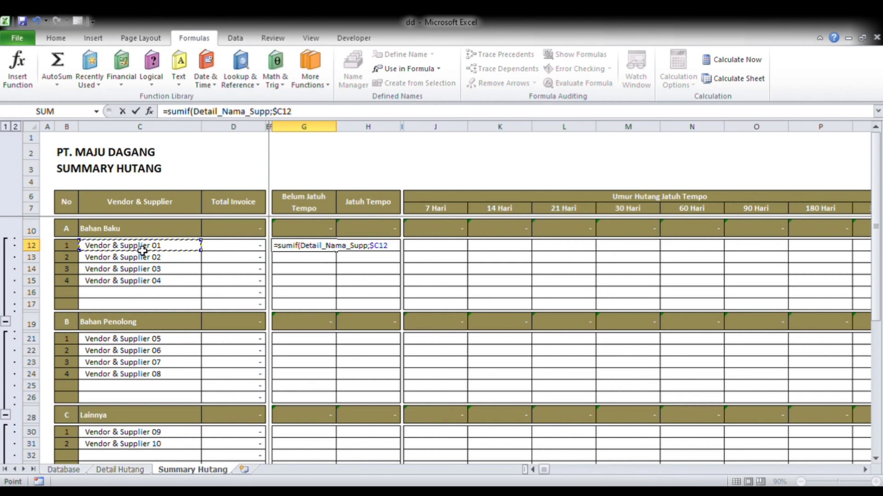
type(";")
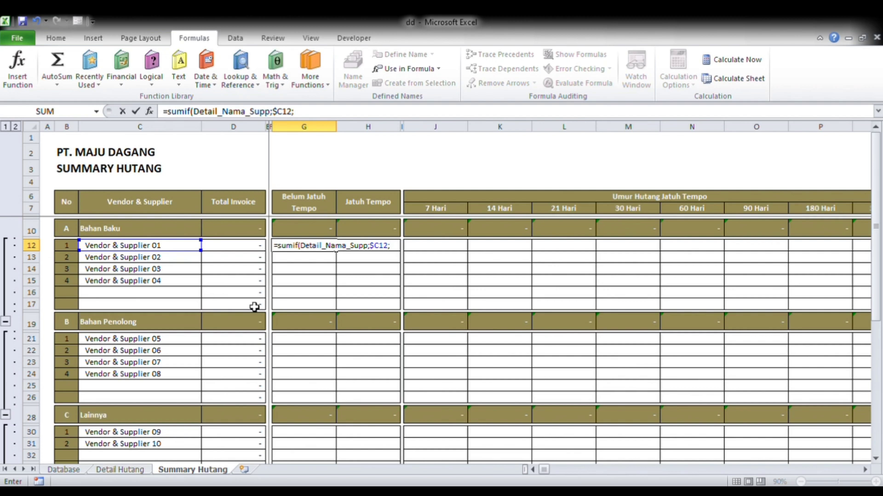
type("detail_")
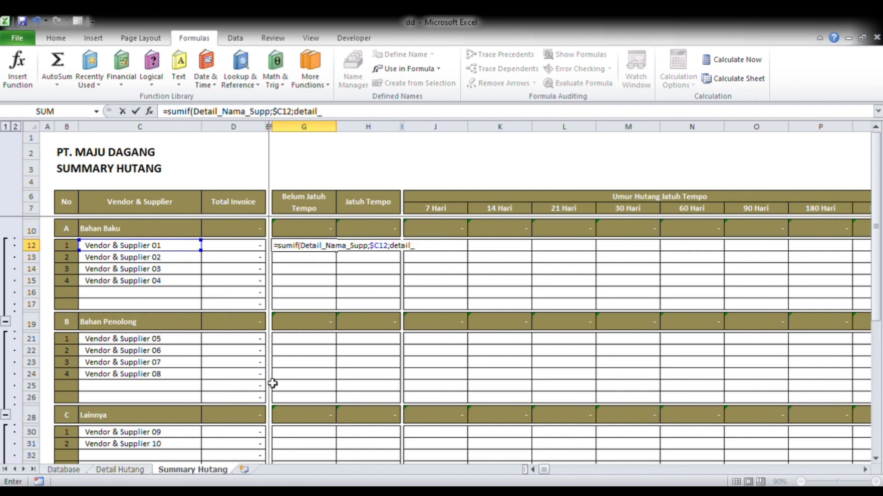
key("Tab")
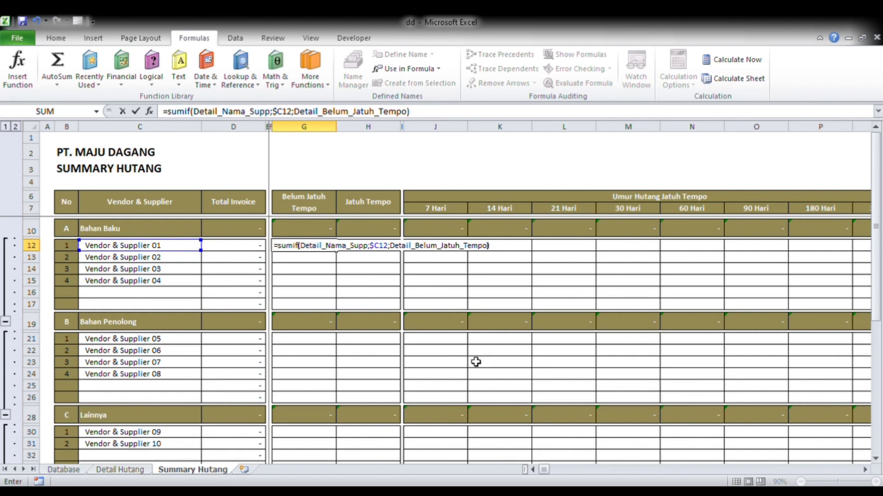
type(")")
key("ctrl+Return")
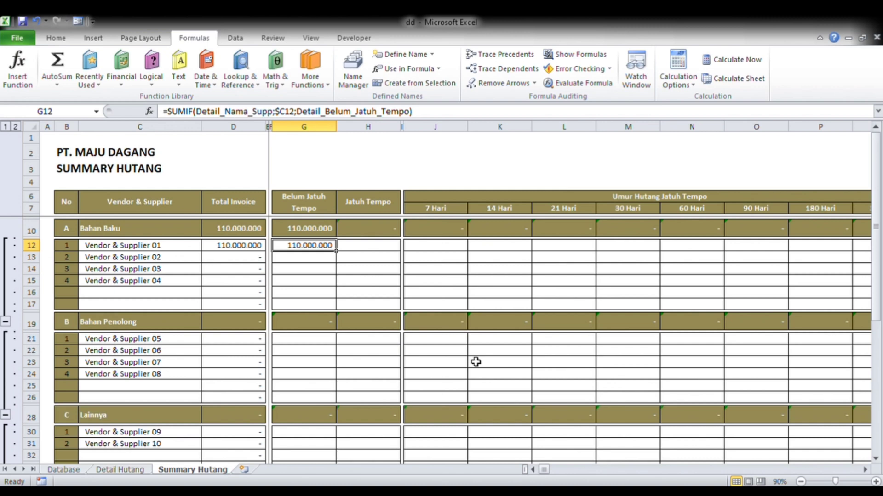
Copy the G12 formula into Jatuh Tempo cell H12 and change its sum range to Detail_Jatuh_Tempo.
key("ctrl+c")
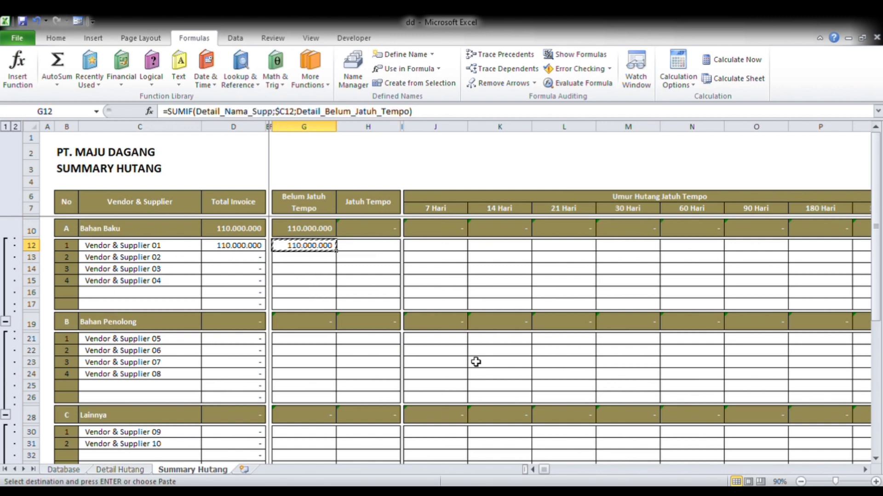
key("Right")
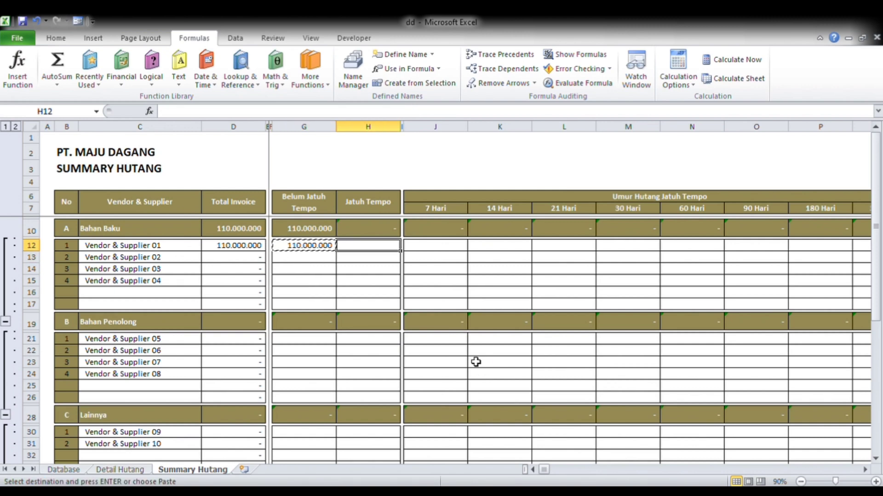
key("ctrl+v")
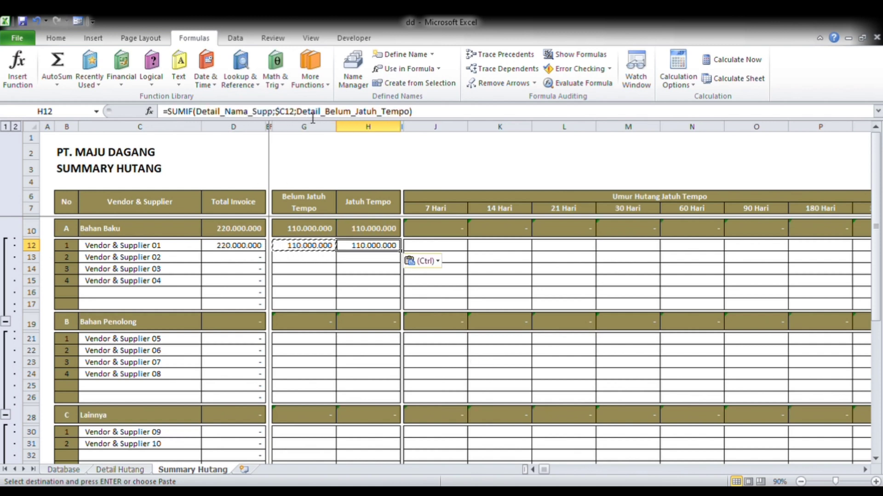
left_click_drag(296, 111, 414, 118)
type("Detail_")
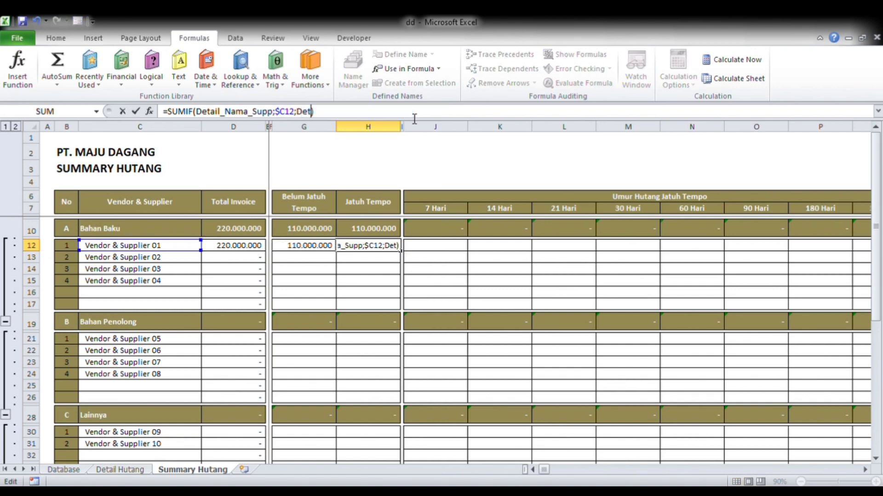
type("jatuh")
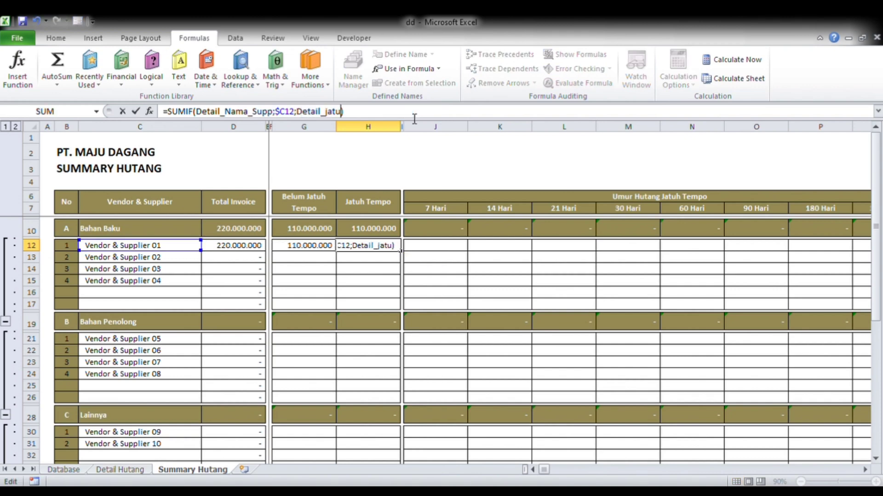
key("Tab")
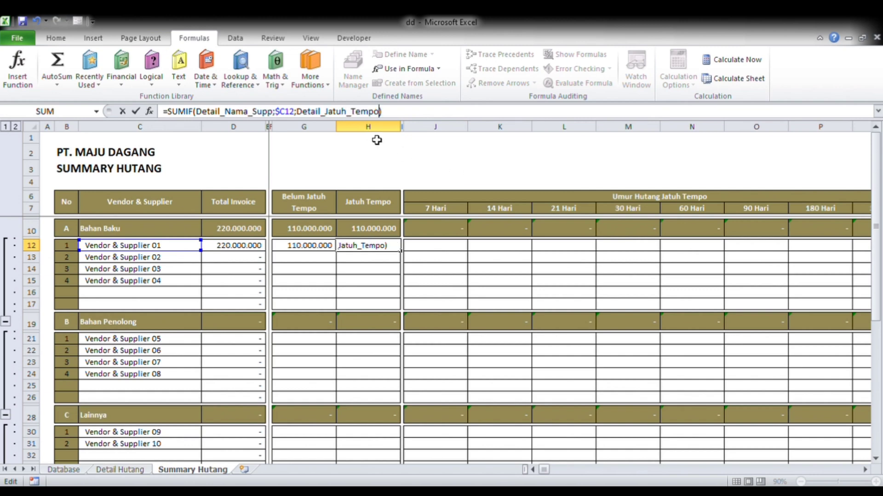
key("Return")
Copy the Belum Jatuh Tempo and Jatuh Tempo formulas from G12:H12 down through row 17 of the Bahan Baku group.
key("Up")
key("Left")
key("shift+Right")
key("ctrl+c")
key("Down")
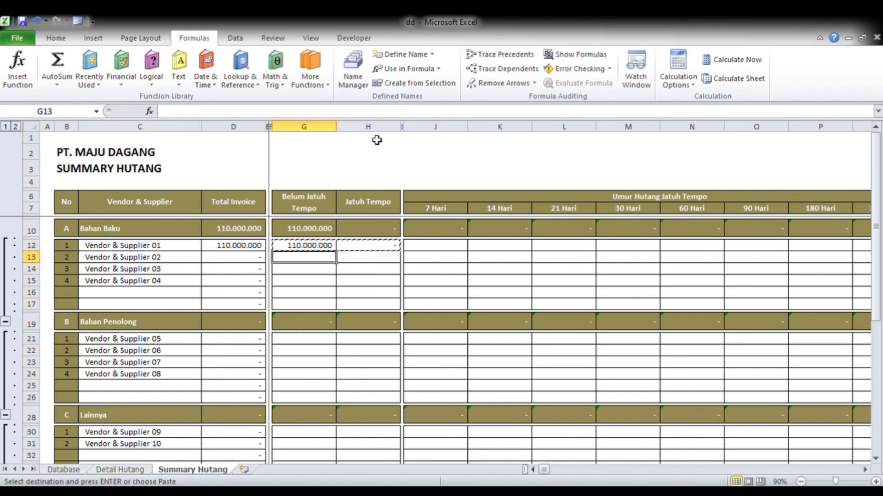
key("shift+Down")
key("shift+Down")
key("shift+Down")
key("shift+Down")
key("ctrl+v")
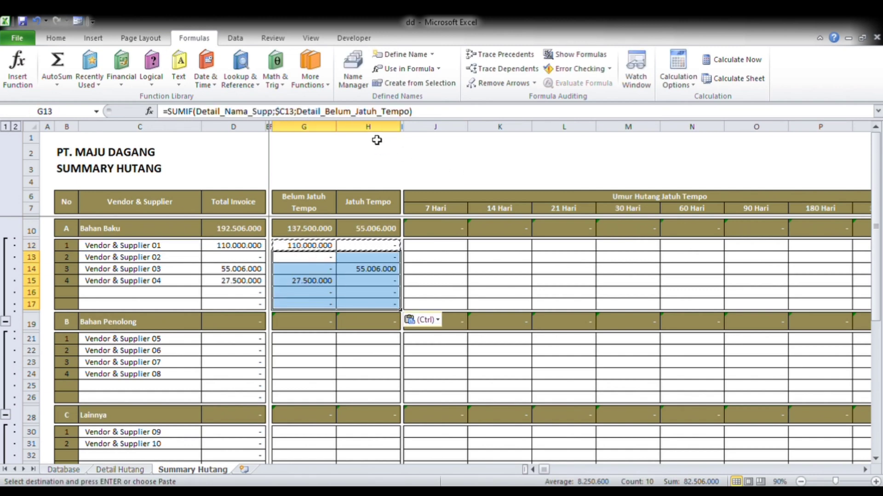
Compare the Bahan Baku Belum Jatuh Tempo and Jatuh Tempo amounts on Summary Hutang with the totals and vendor rows on Detail Hutang.
key("Right")
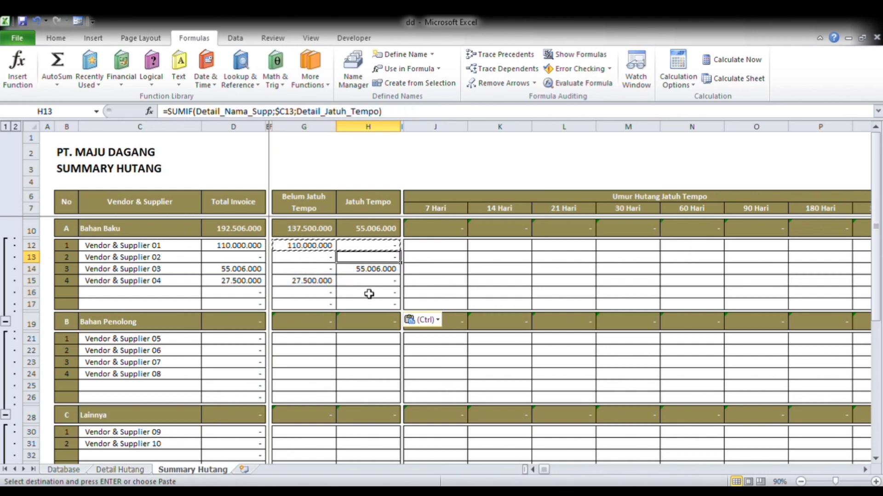
key("Down")
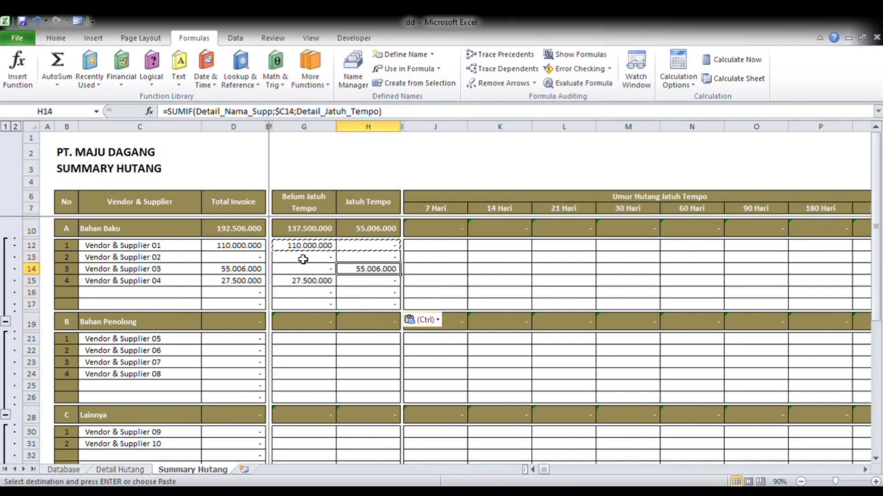
left_click(307, 281)
left_click(314, 229)
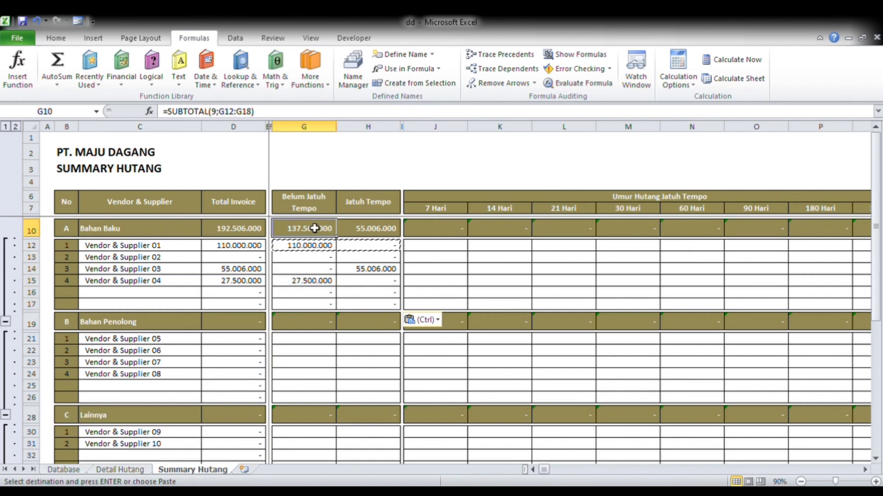
left_click(120, 470)
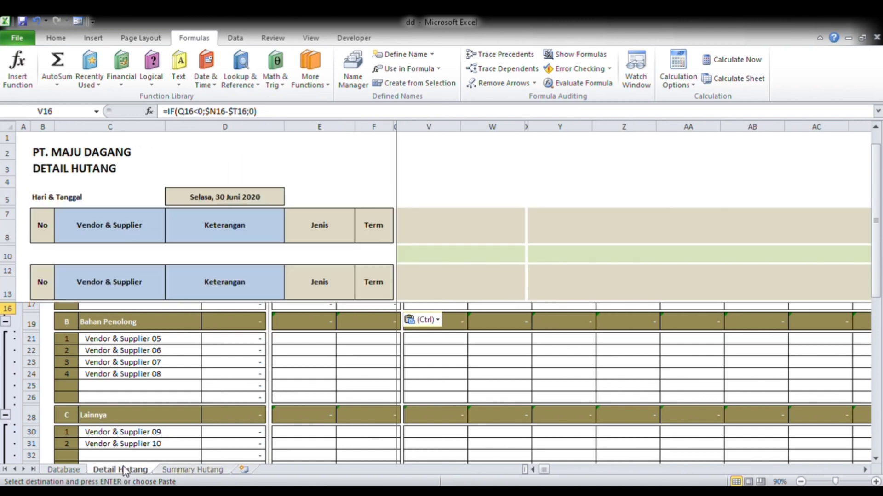
left_click(605, 300)
key("Left")
key("Left")
key("Left")
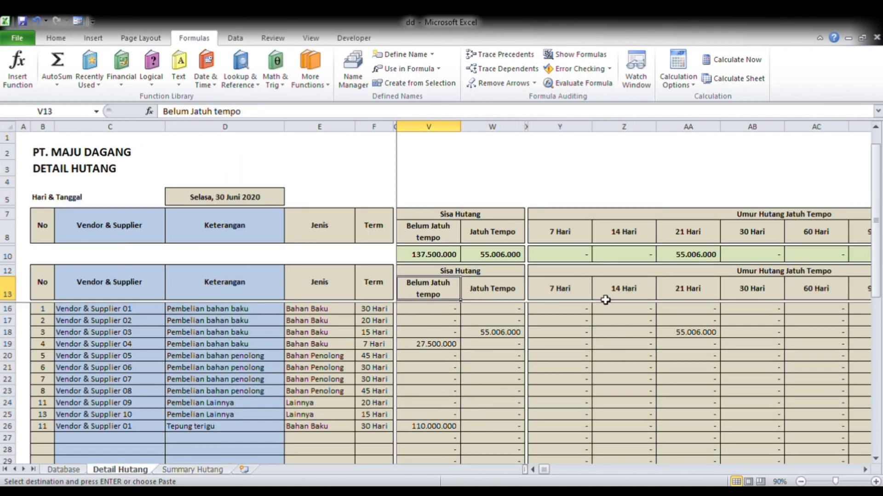
left_click(515, 259)
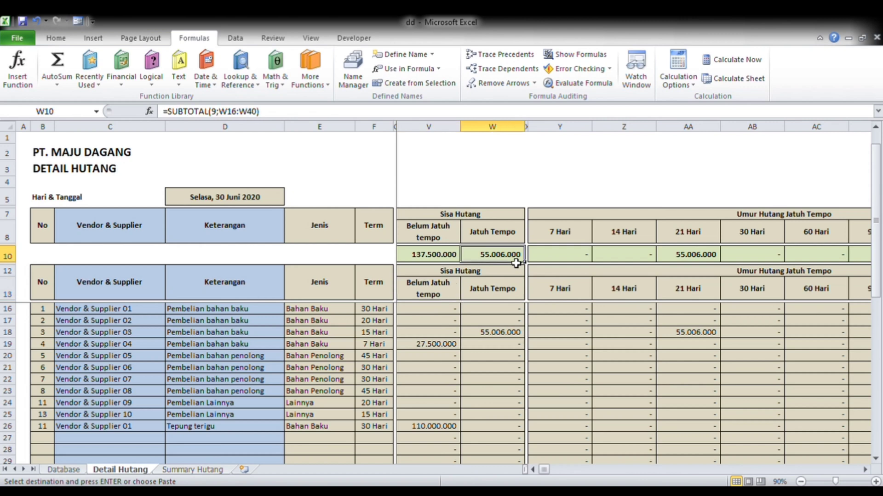
left_click(509, 335)
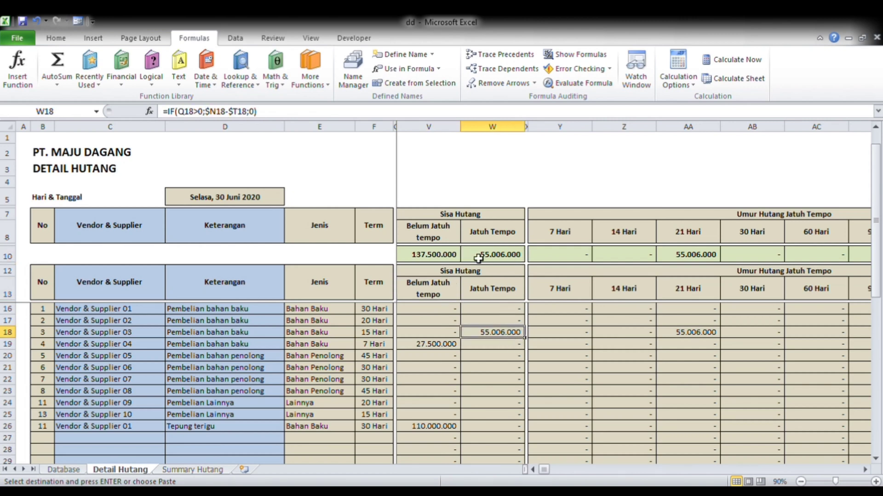
left_click(428, 256)
left_click(487, 259, "shift")
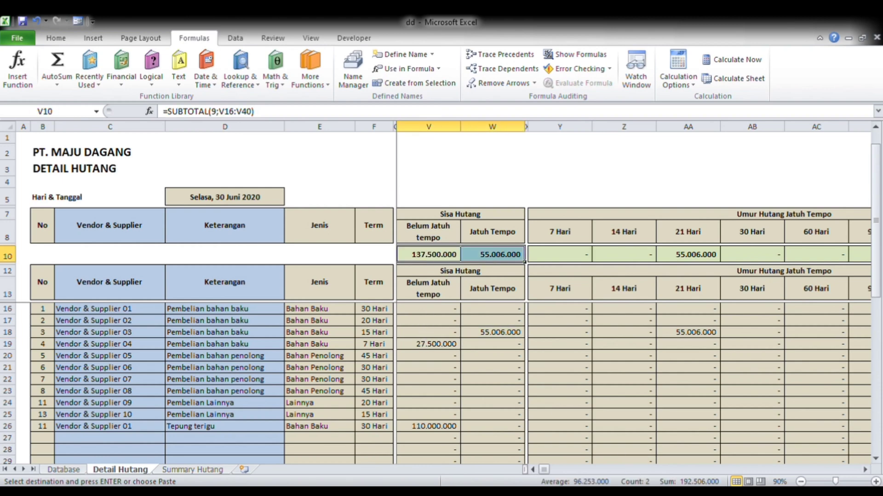
left_click(192, 469)
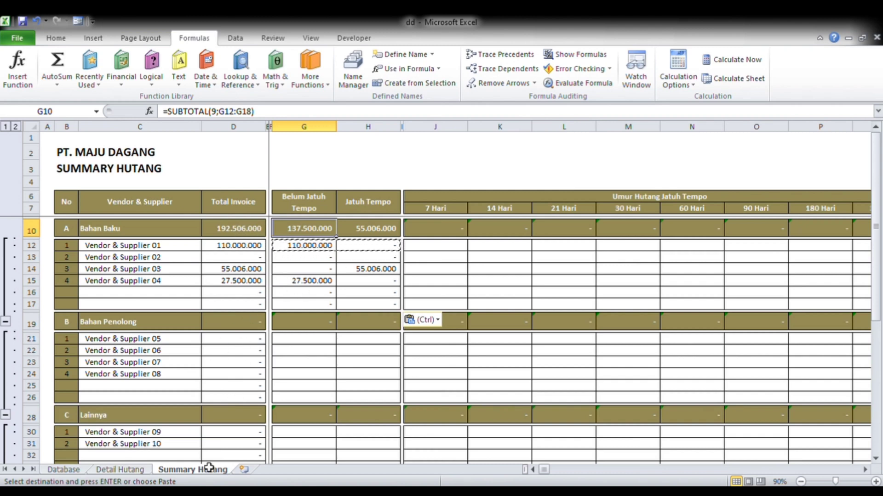
left_click(113, 469)
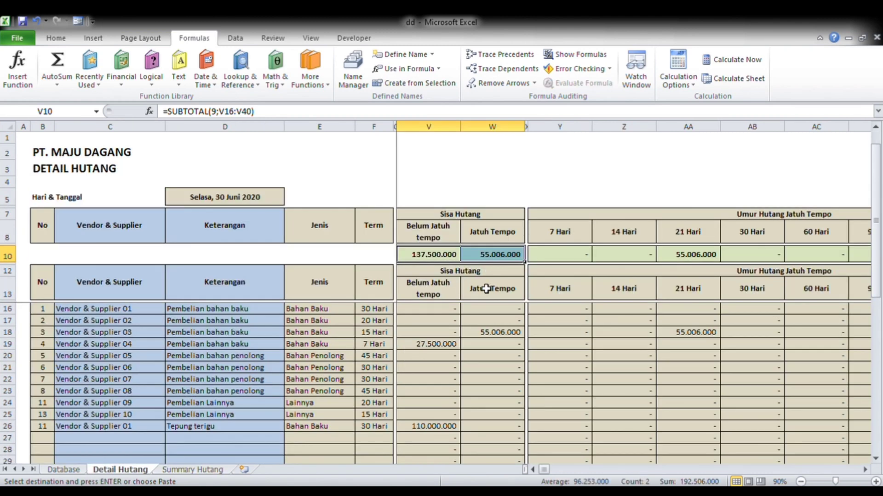
left_click_drag(439, 356, 506, 412)
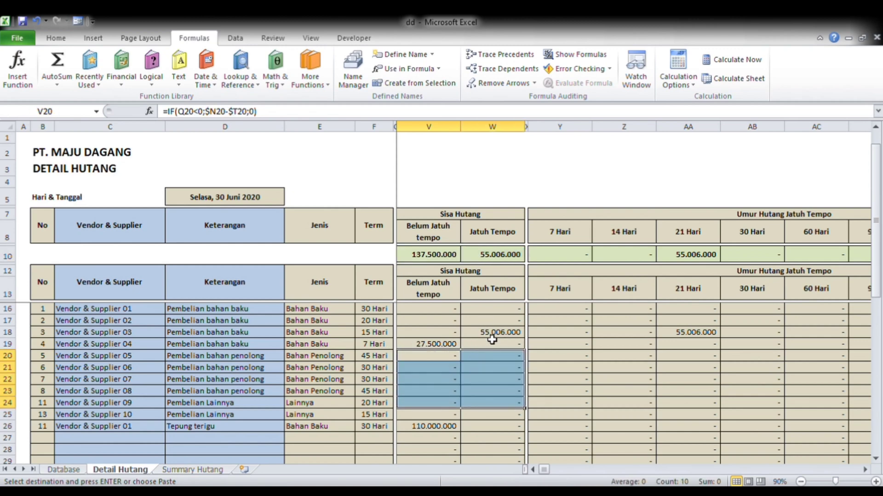
left_click(490, 335)
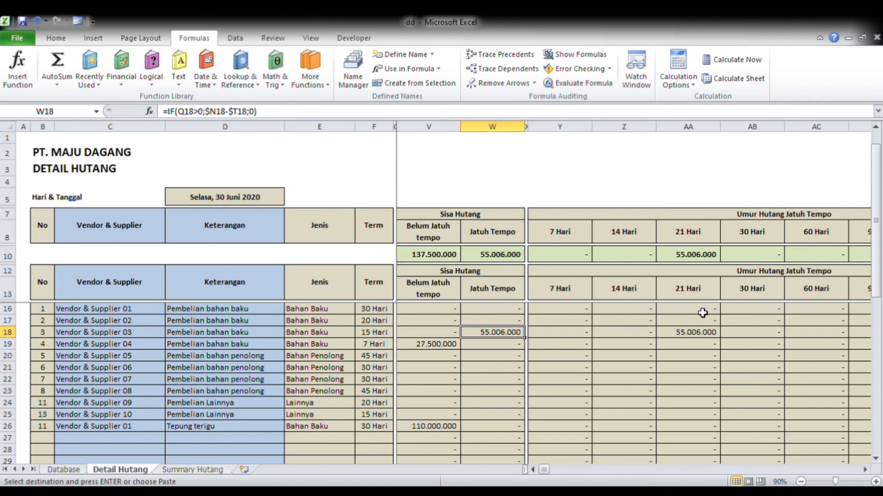
left_click(188, 470)
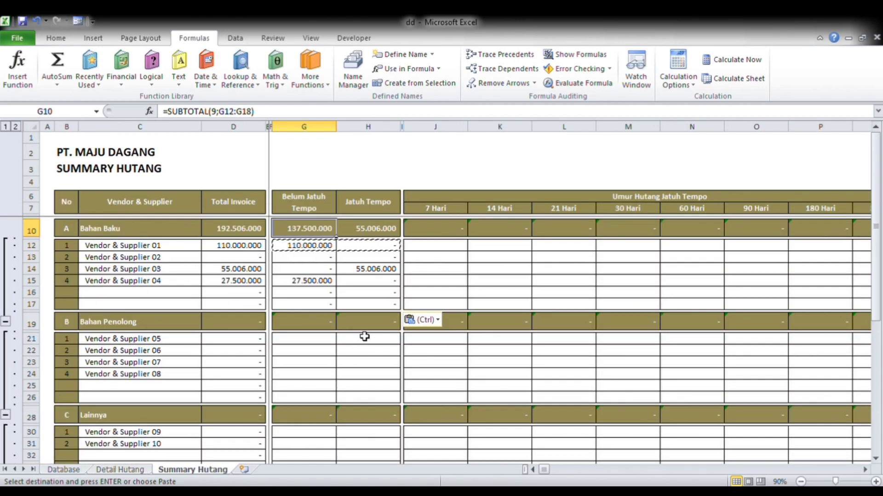
On Summary Hutang, copy the Jatuh Tempo formula from H12 into 7 Hari cell J12 and change its sum range to Detail_7Hari.
left_click(382, 251)
key("Escape")
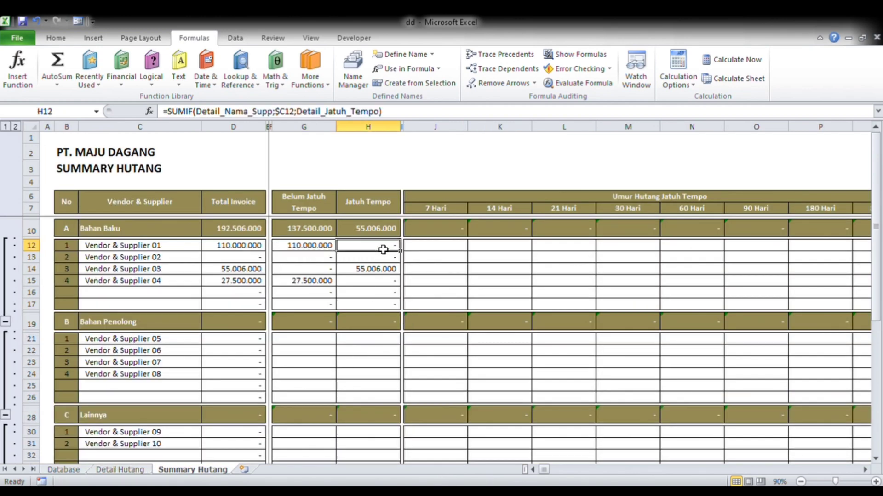
key("ctrl+c")
left_click(432, 248)
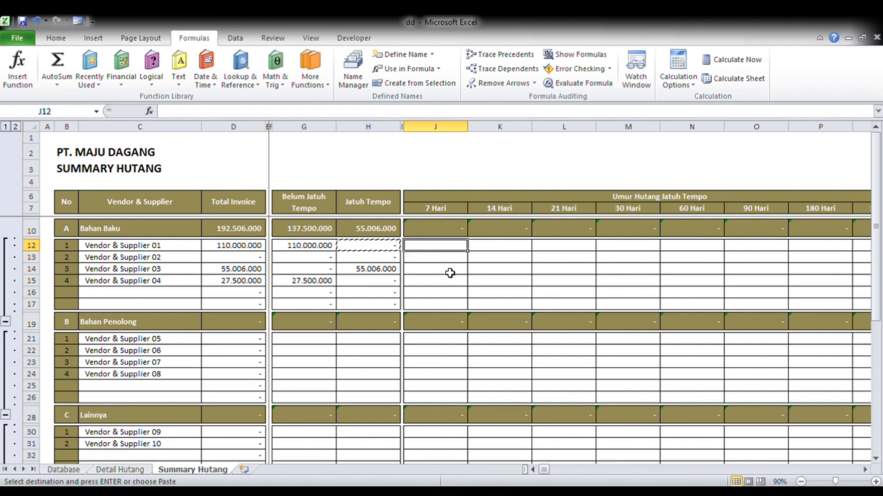
key("ctrl+v")
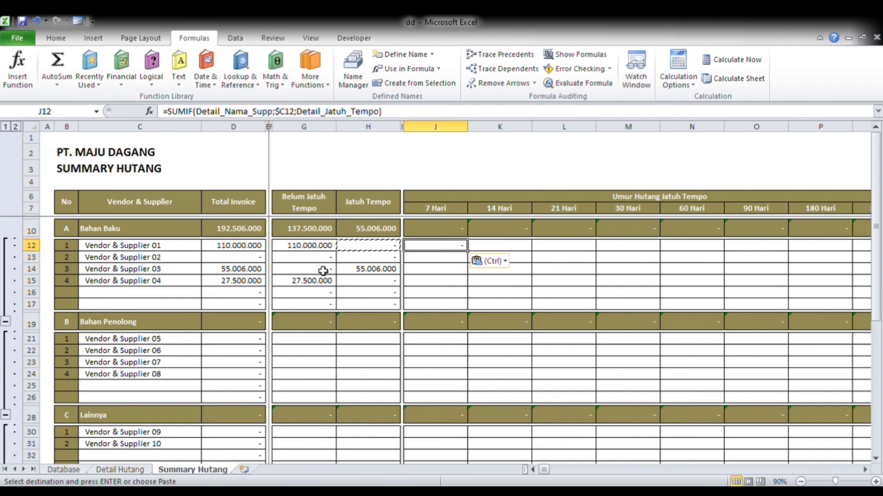
left_click(132, 248)
left_click(442, 249)
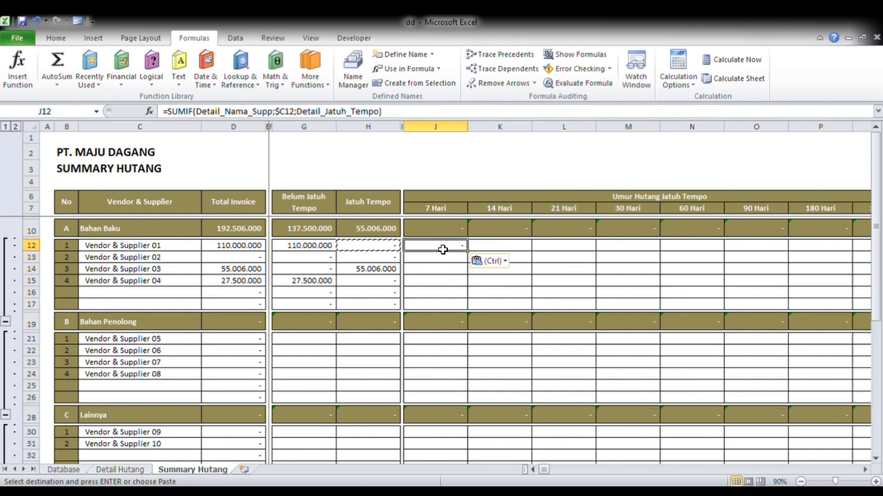
double_click(300, 115)
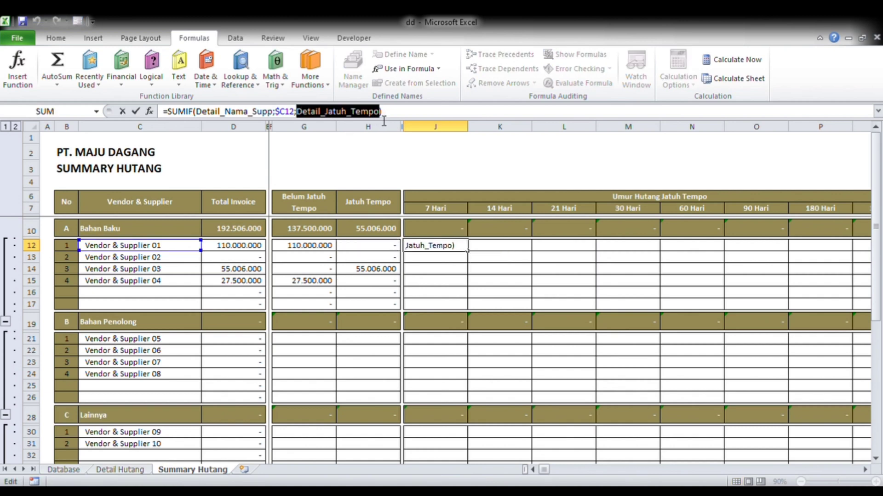
type("Detail")
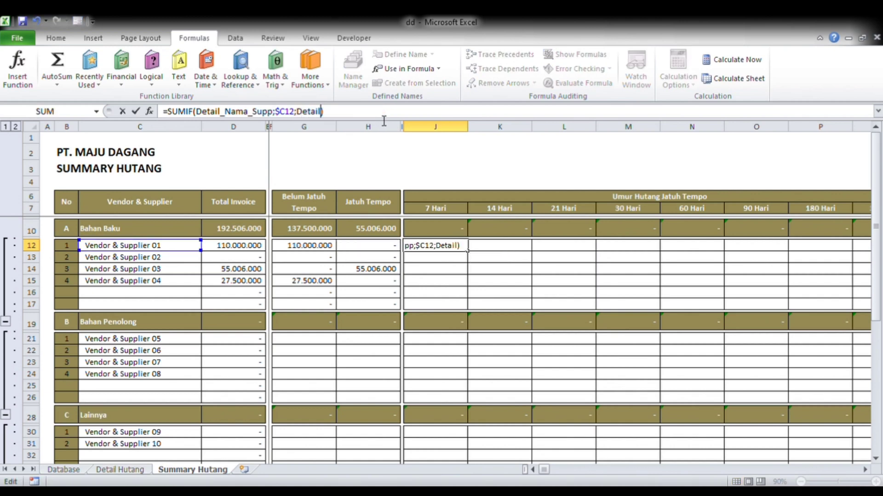
type("_7Hari")
key("Return")
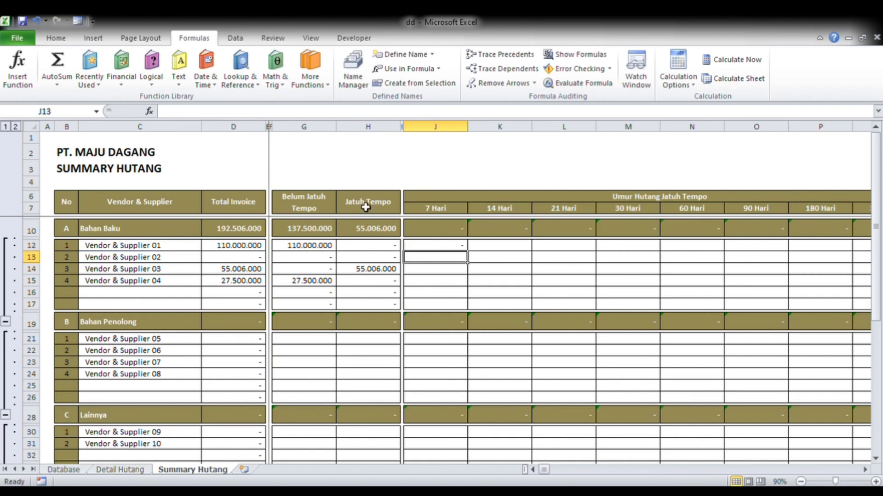
Copy the 7 Hari formula from J12 across the remaining aging columns K12:Q12, through 365 Hari.
key("Up")
key("Right")
key("Left")
key("ctrl+c")
key("Right")
key("shift+Right")
key("shift+Right")
key("shift+Right")
key("shift+Right")
key("shift+Right")
key("shift+Right")
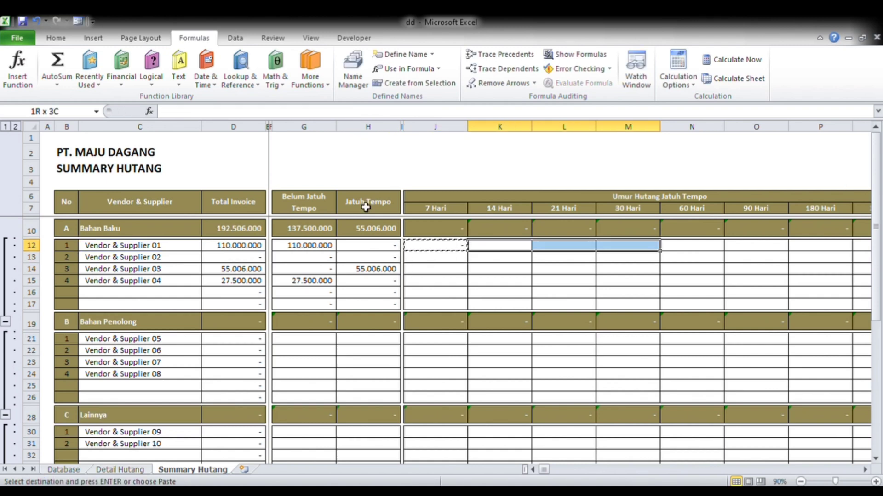
key("ctrl+v")
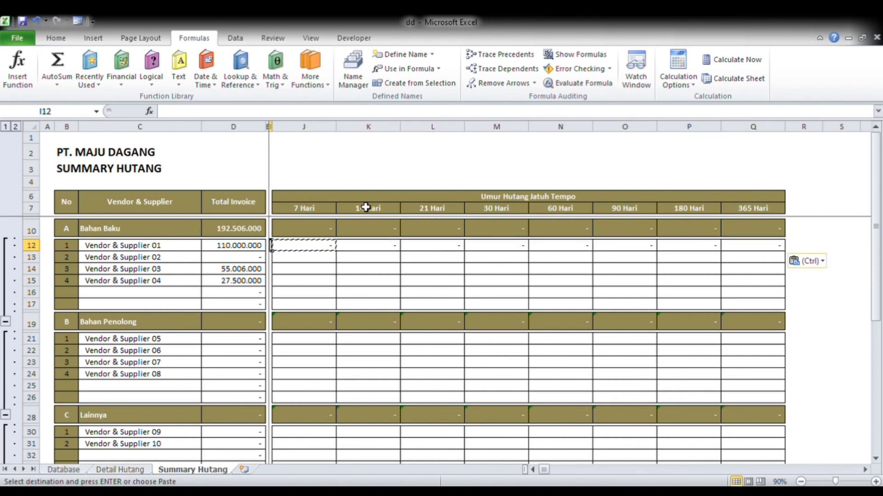
Change the sum range in Vendor & Supplier 01's 14 Hari formula in K12 to Detail_14Hari.
key("Left")
key("Right")
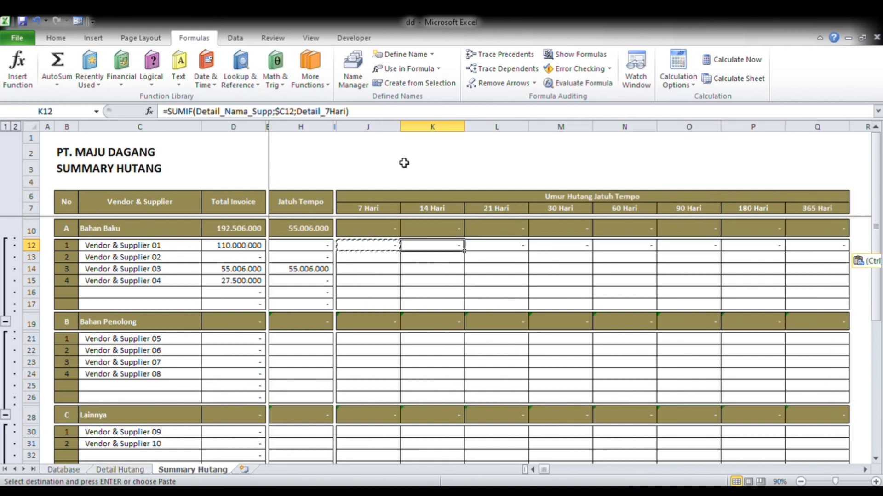
left_click(334, 112)
left_click_drag(325, 112, 347, 113)
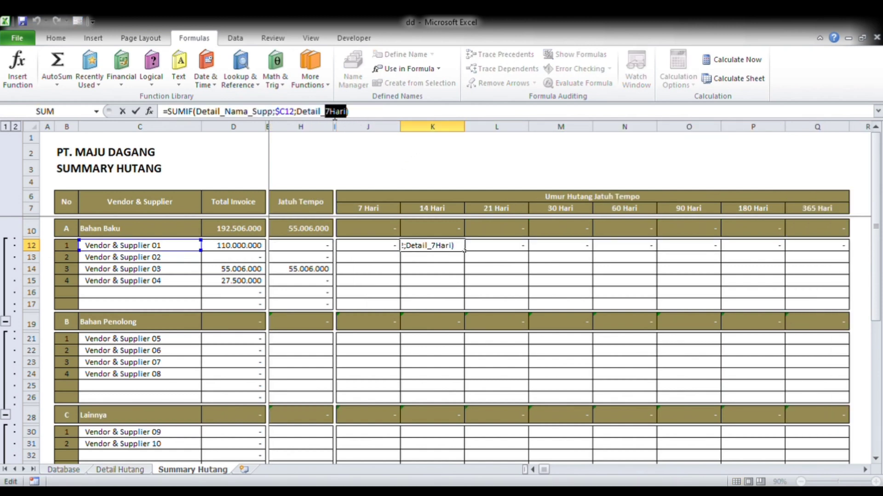
type("14")
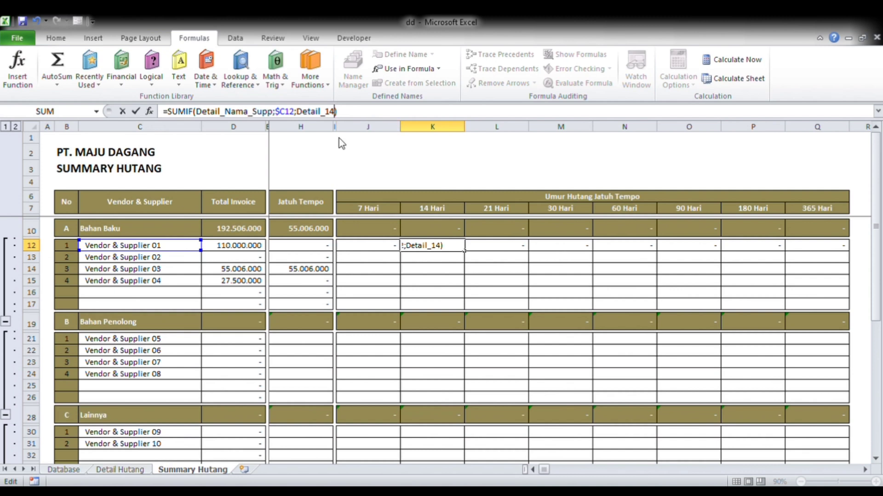
type("Hari")
key("Return")
Change the sum range in Vendor & Supplier 01's 21 Hari formula in L12 to Detail_21Hari.
key("Up")
key("Right")
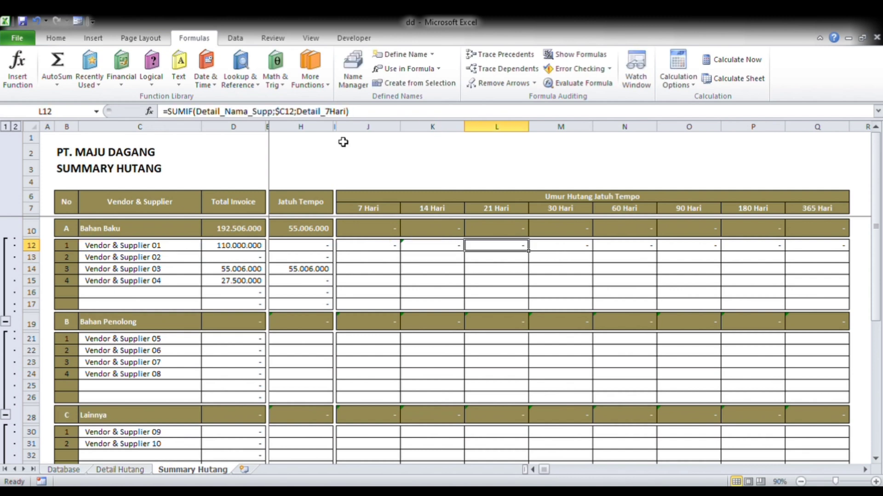
left_click(328, 115)
key("shift+Right")
key("shift+Right")
key("shift+Right")
key("shift+Right")
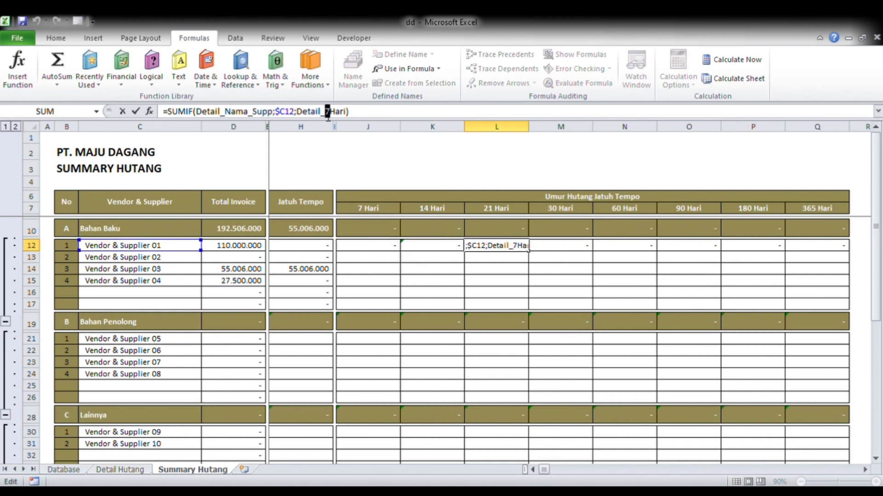
type("21")
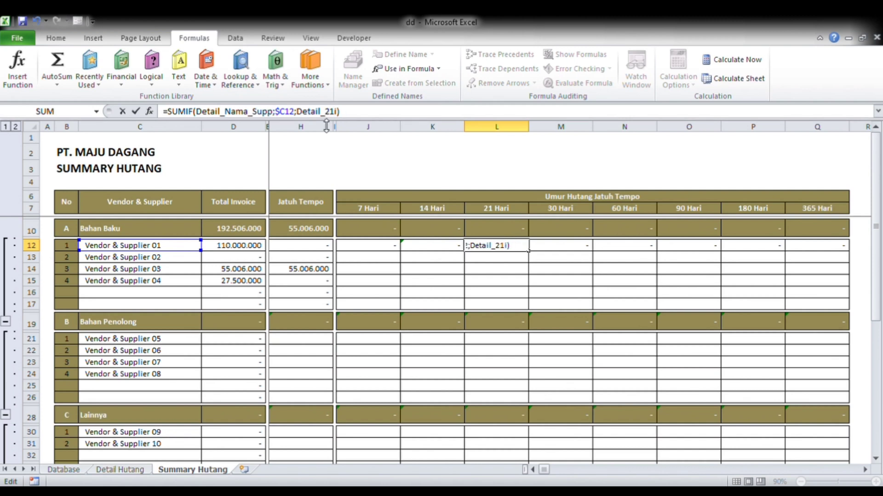
left_click_drag(350, 154, 344, 144)
left_click(487, 248)
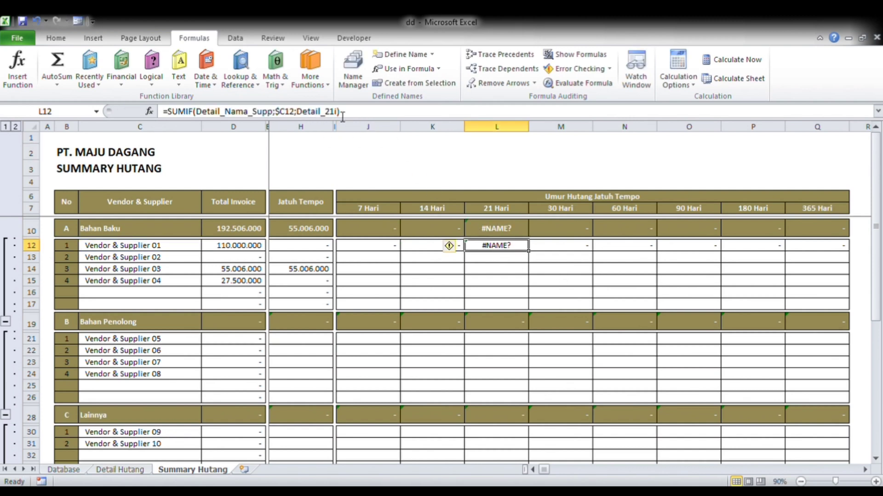
left_click(357, 116)
key("BackSpace")
key("BackSpace")
key("BackSpace")
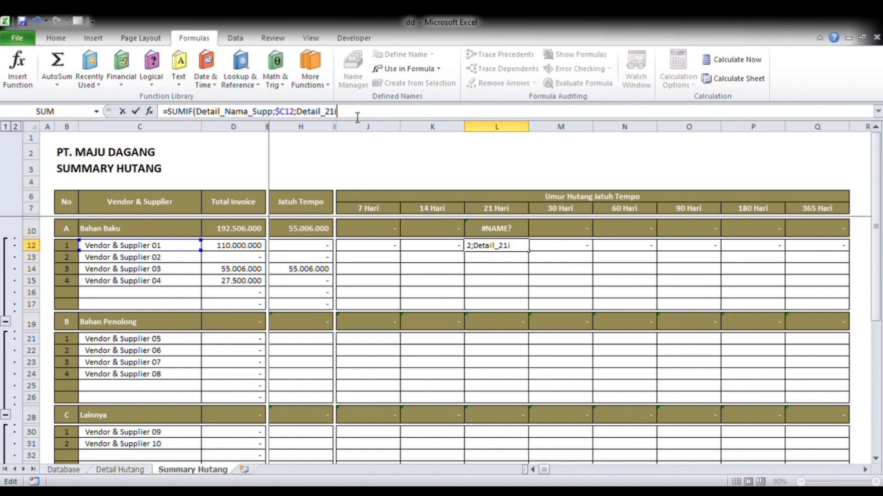
type("1Hari)")
key("Return")
Change the sum range in Vendor & Supplier 01's 30 Hari formula in M12 to Detail_30Hari.
left_click(563, 247)
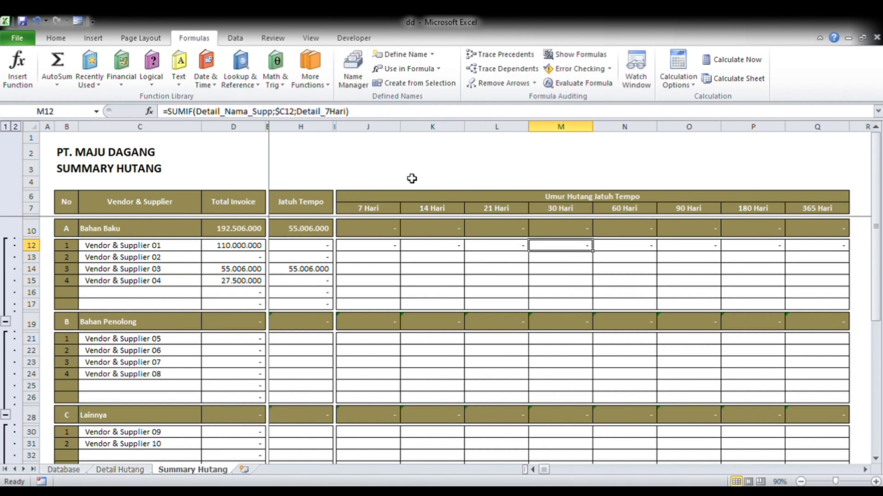
left_click(361, 114)
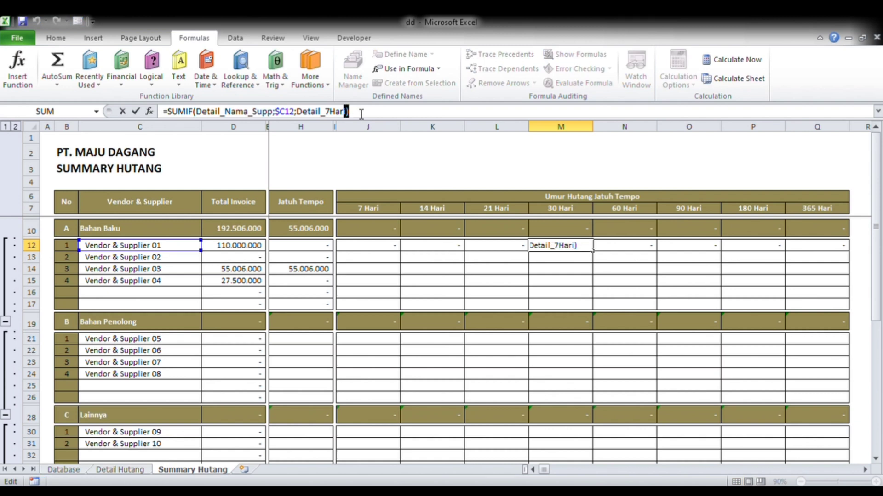
key("BackSpace")
key("BackSpace")
key("BackSpace")
key("BackSpace")
key("BackSpace")
key("BackSpace")
type("30Hari")
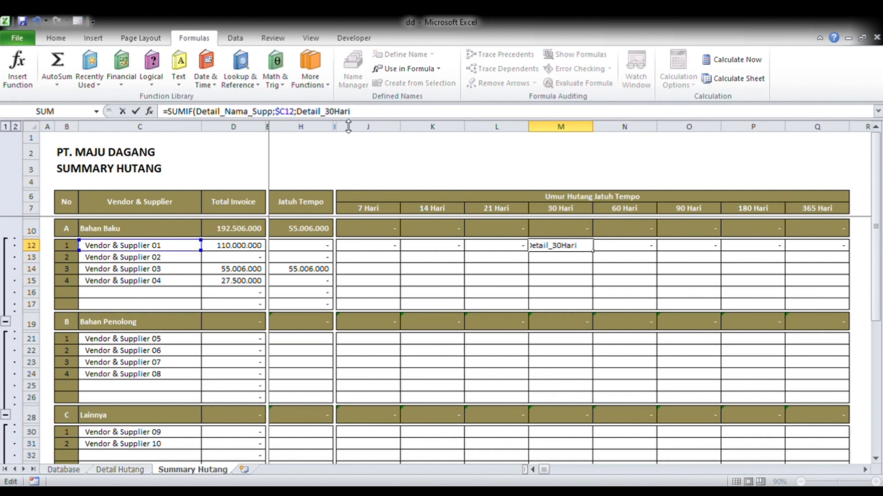
key("Return")
Change the sum range in Vendor & Supplier 01's 60 Hari formula in N12 to Detail_60Hari.
left_click(652, 246)
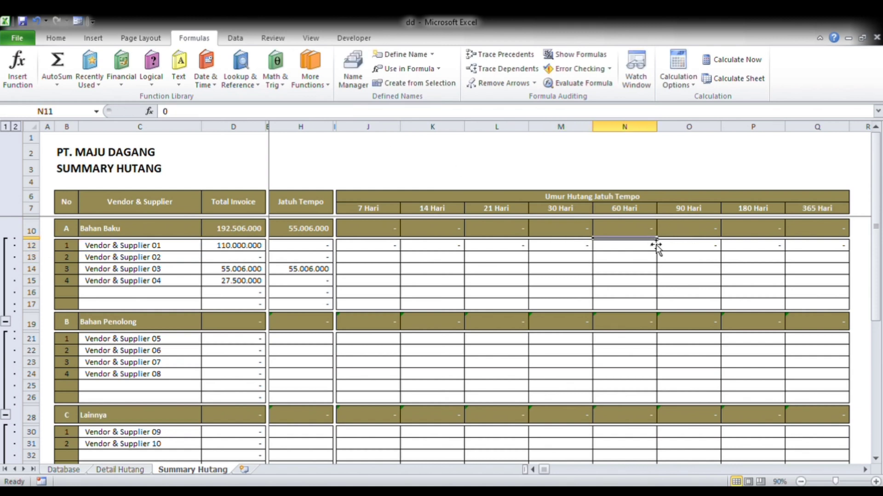
left_click(325, 112)
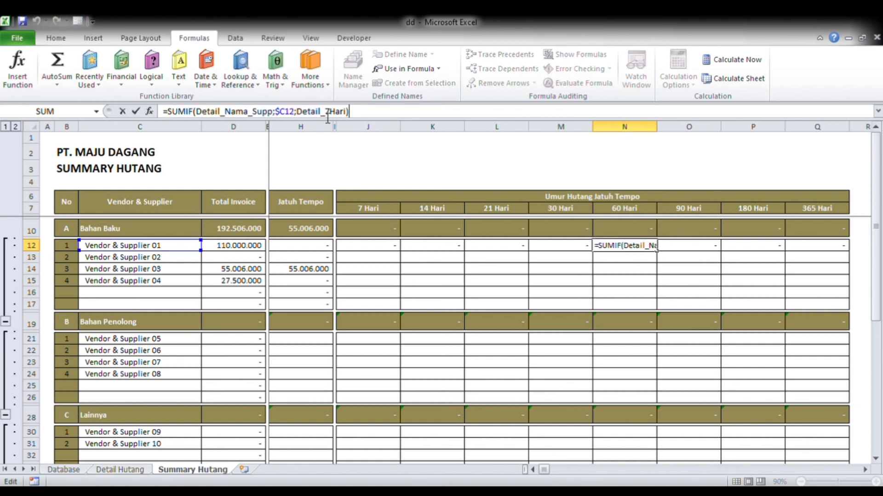
type("0")
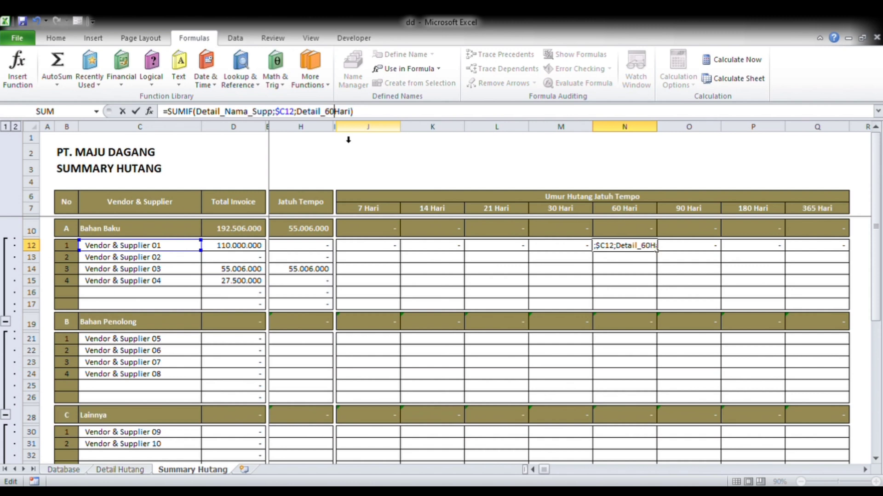
key("ctrl+Return")
key("Right")
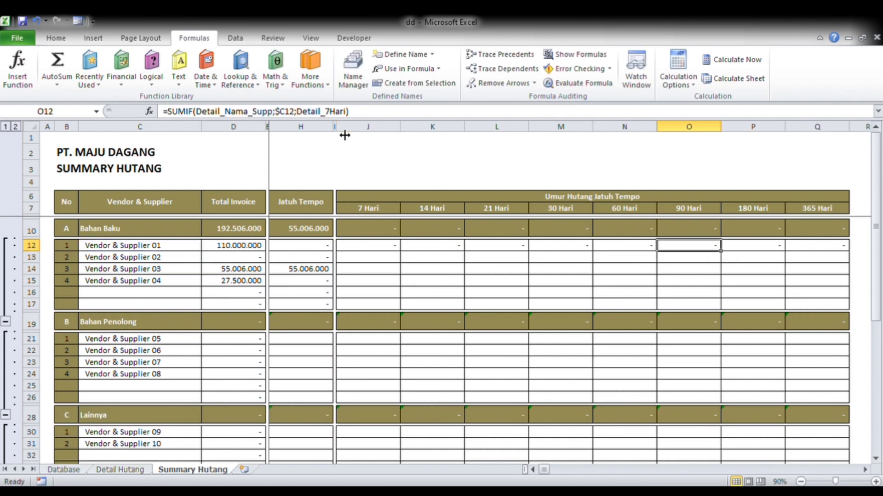
Change the sum range in Vendor & Supplier 01's 90 Hari formula in O12 to Detail_90Hari, correcting the duplicated Hari.
left_click(332, 112)
type("9")
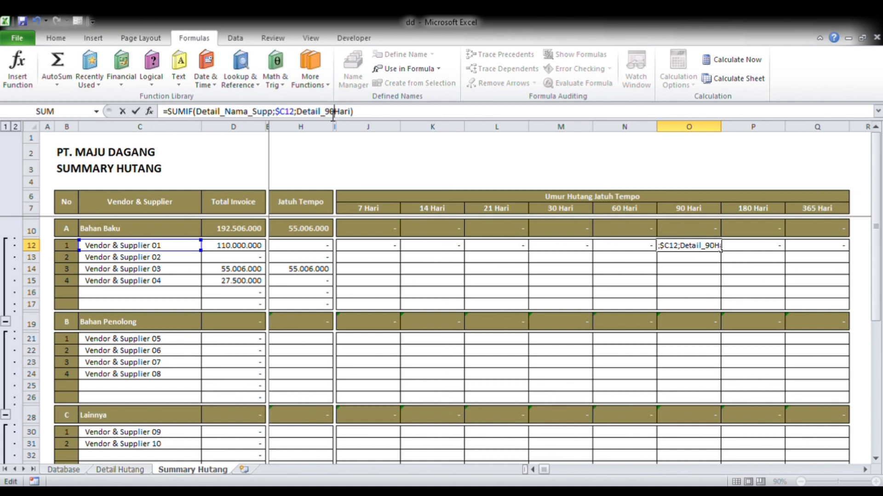
type("0")
key("Tab")
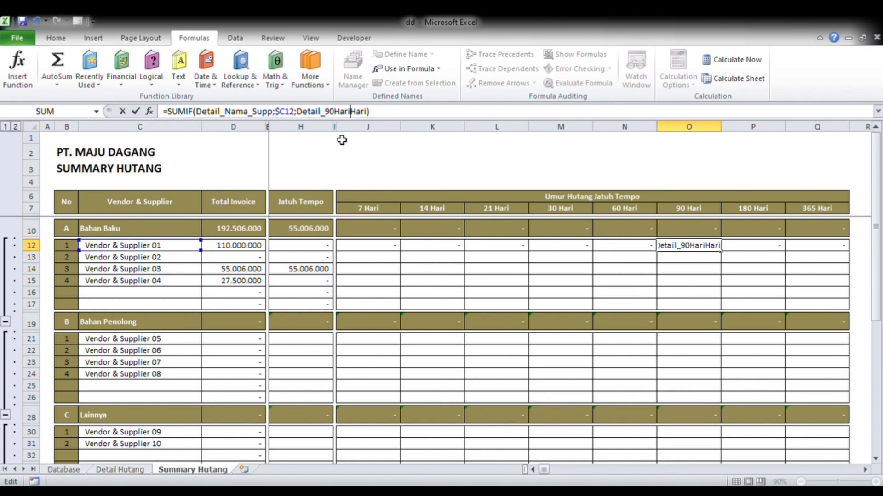
key("Return")
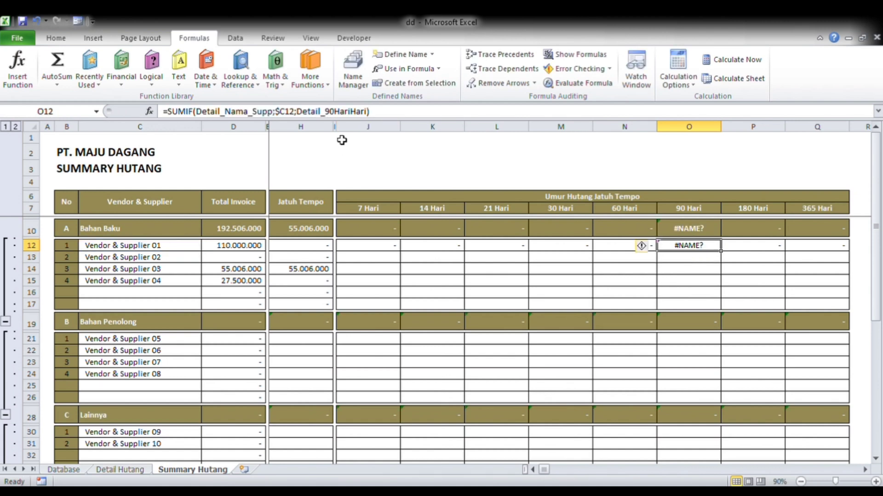
left_click(391, 117)
key("BackSpace")
key("BackSpace")
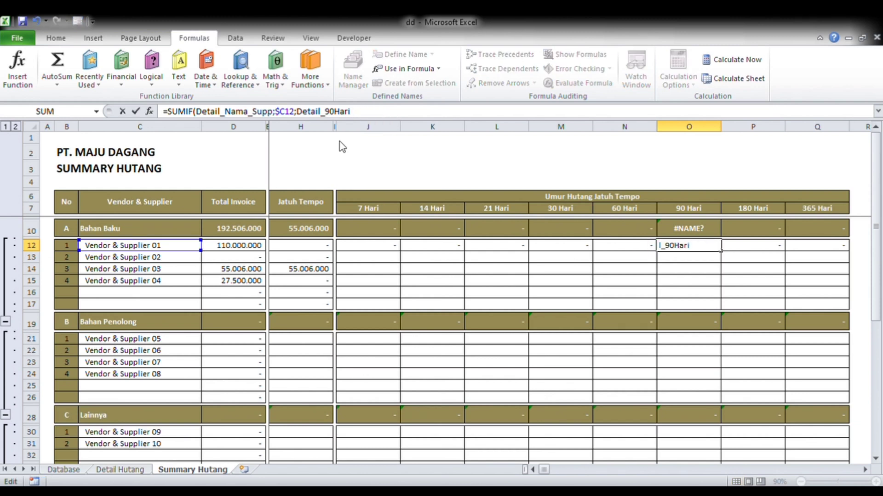
key("Return")
key("Up")
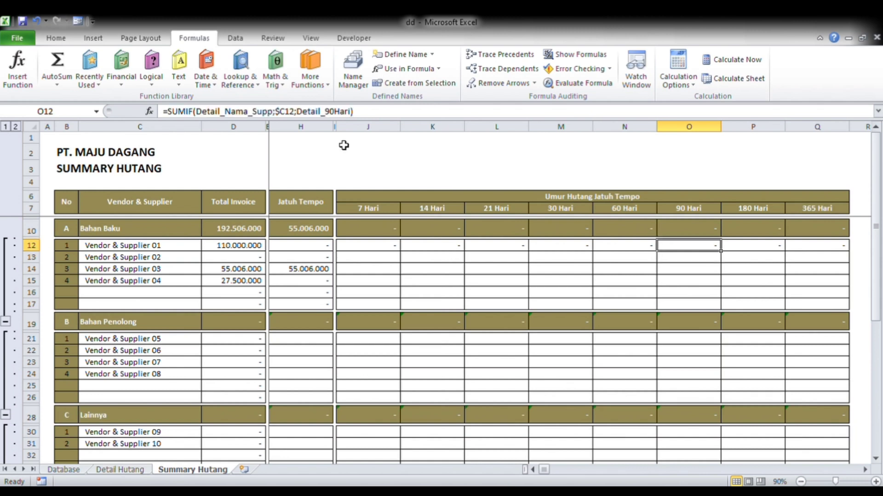
Recheck Vendor & Supplier 01's 60 Hari formula in N12 and re-enter it with Detail_60Hari as the sum range.
key("Left")
left_click(376, 115)
key("BackSpace")
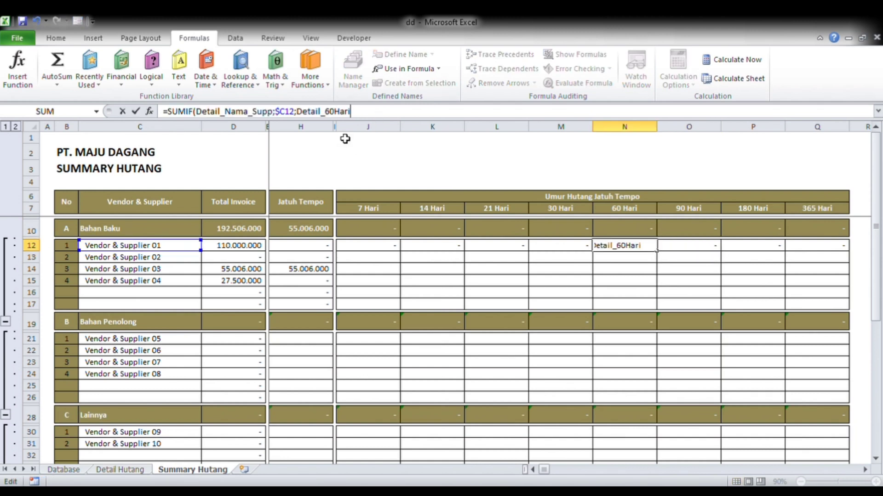
key("Return")
key("Up")
Change the sum range in Vendor & Supplier 01's 180 Hari formula in P12 to Detail_180Hari.
key("Right")
key("Right")
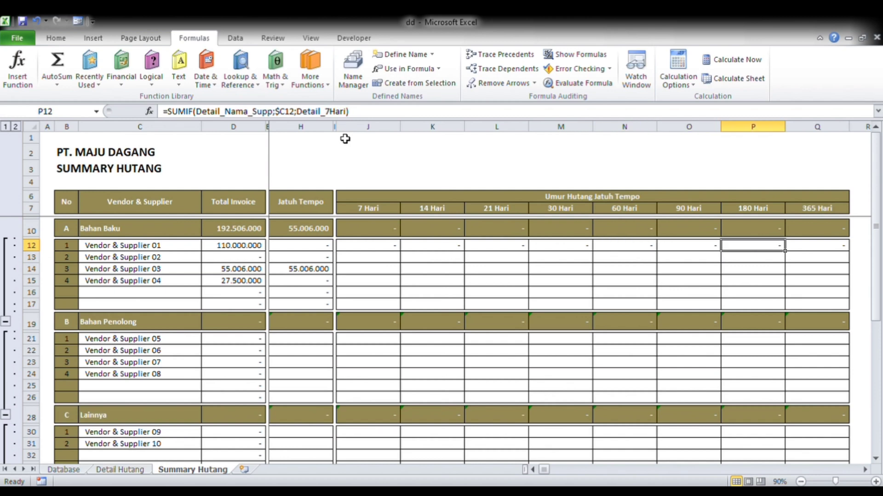
left_click(364, 117)
key("BackSpace")
key("BackSpace")
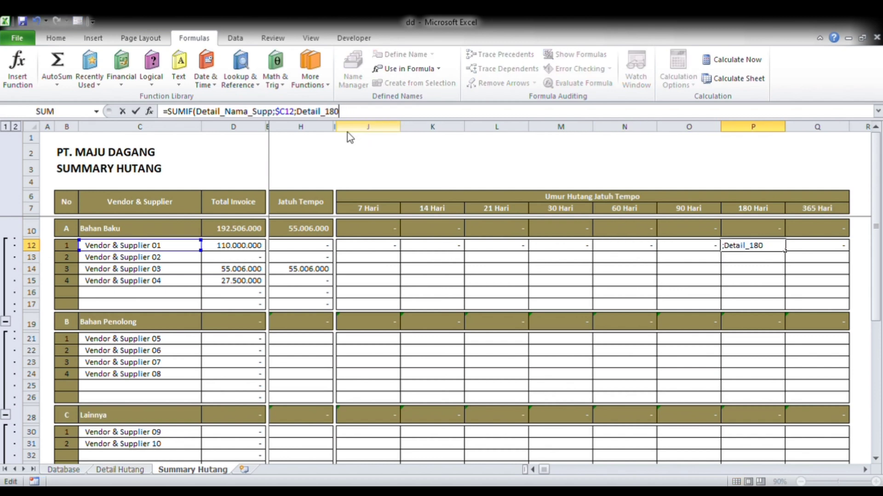
type("180Hari")
key("Return")
key("Up")
Change the sum range in Vendor & Supplier 01's 365 Hari formula in Q12 to Detail_365Hari.
key("Right")
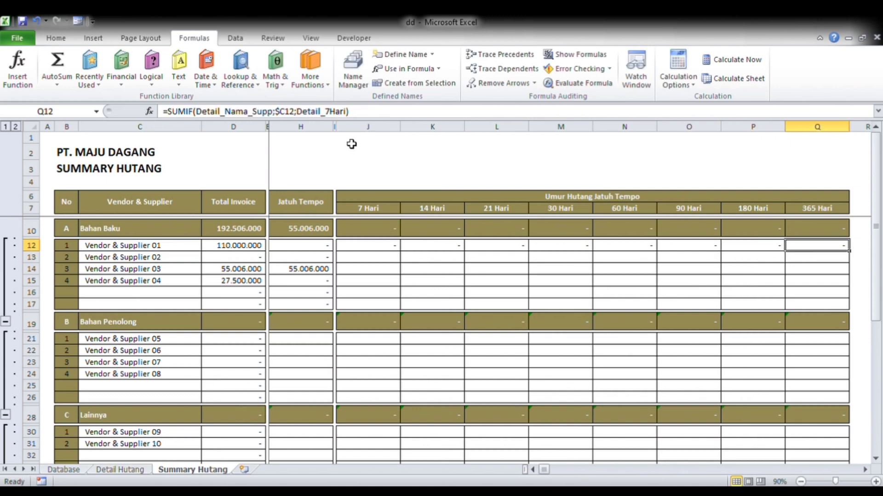
left_click(376, 118)
key("BackSpace")
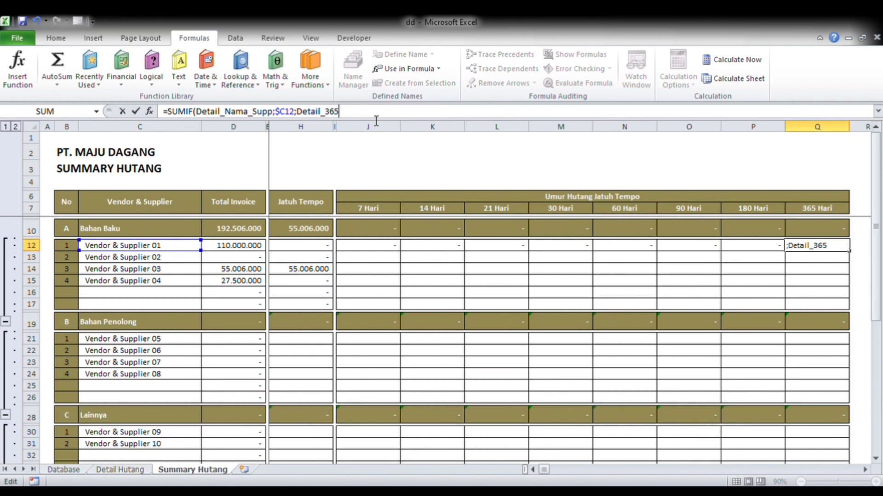
type("Hari)")
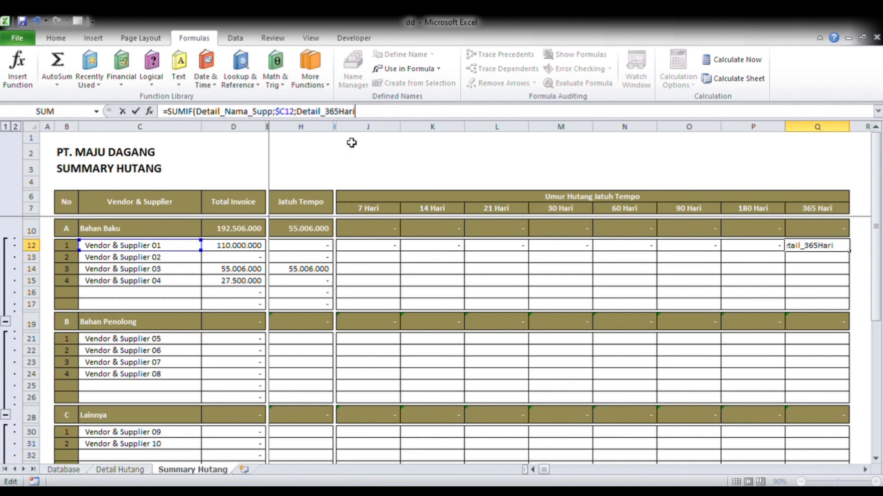
key("Return")
Copy Vendor & Supplier 01's formulas in D12:Q12, from Total Invoice through 365 Hari.
key("Up")
key("ctrl+Left")
key("ctrl+Left")
key("Left")
key("Left")
key("Left")
key("Left")
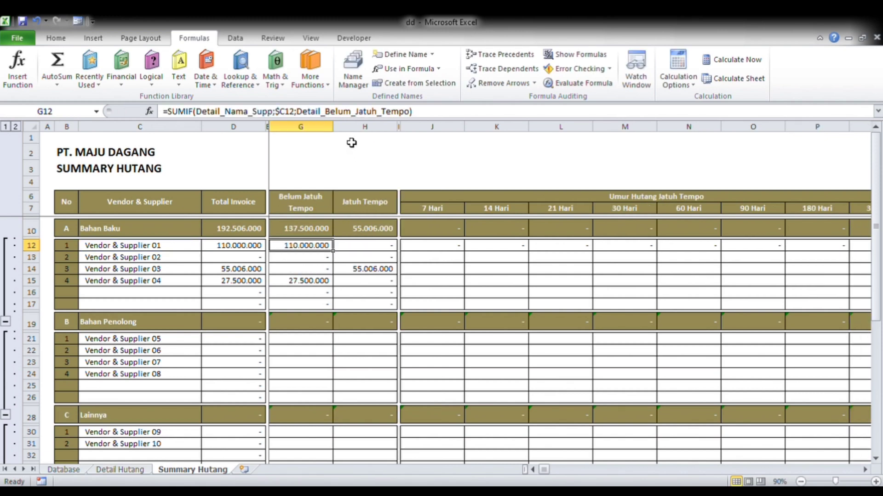
key("ctrl+shift+Right")
key("shift+Right")
key("shift+Right")
key("shift+Right")
key("shift+Right")
key("shift+Right")
key("shift+Right")
key("shift+Right")
key("shift+Right")
key("shift+Right")
key("shift+Right")
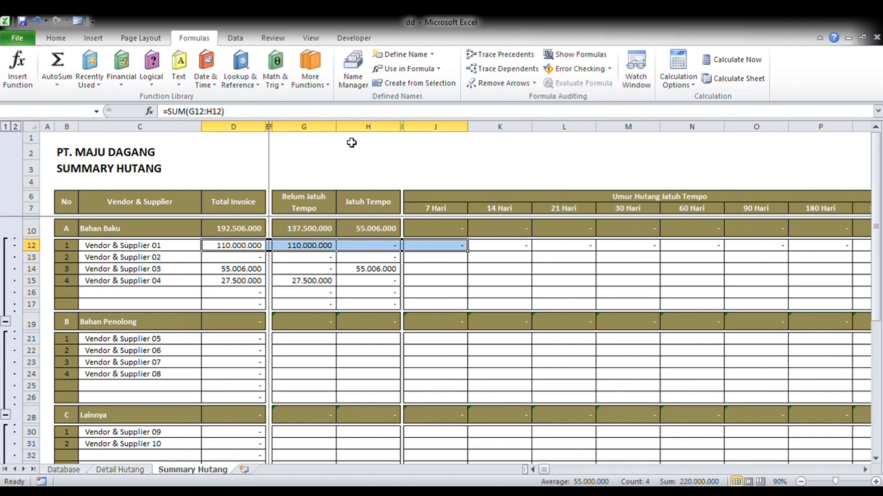
key("ctrl+c")
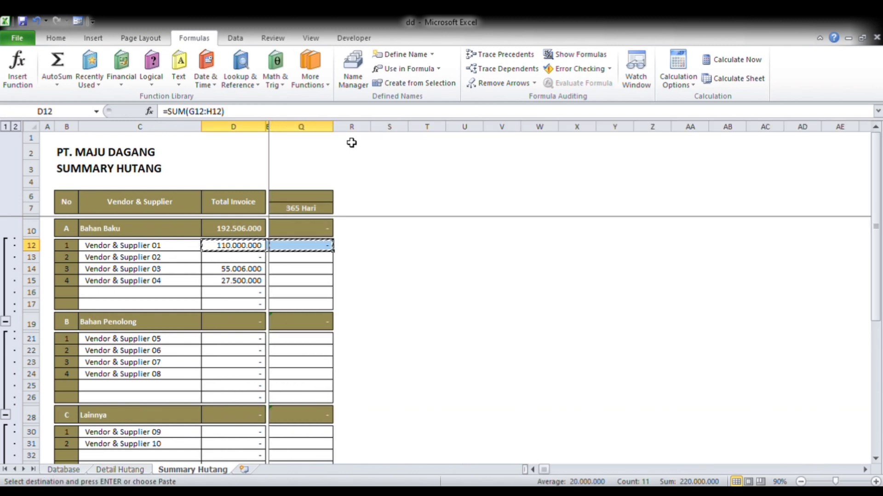
Paste the copied row of formulas into the remaining Bahan Baku rows, 13 to 17, starting in column D.
key("Down")
key("Left")
key("Right")
key("Right")
key("shift+Left")
key("shift+Down")
key("shift+Down")
key("shift+Down")
key("shift+Down")
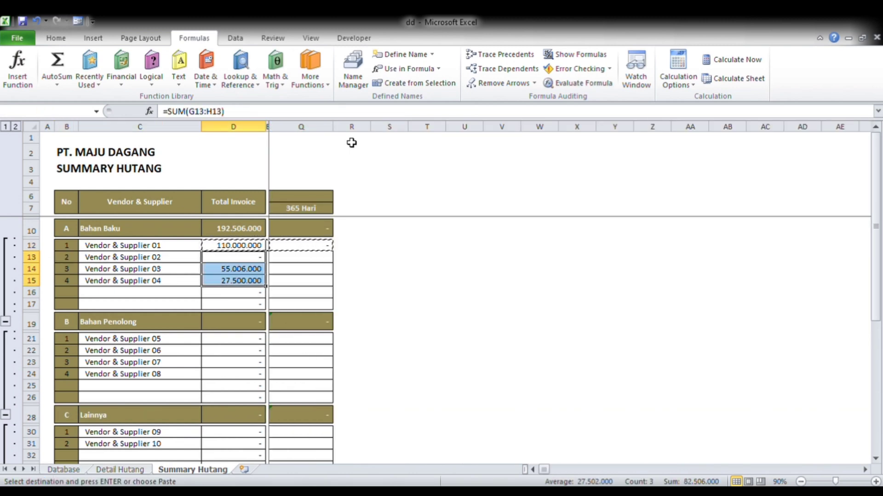
key("ctrl+v")
key("Right")
key("Right")
key("Right")
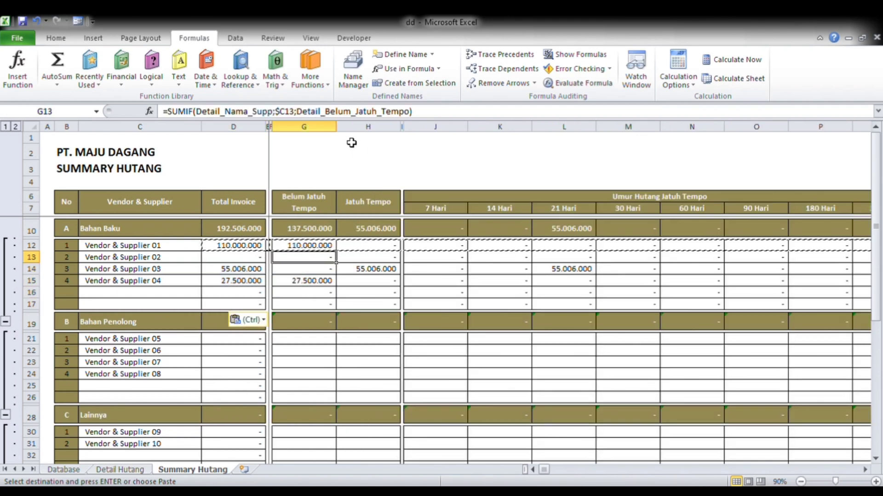
Paste the copied row of formulas into the Bahan Penolong rows, 21 to 26, starting in column D.
key("Down")
key("Down")
key("Down")
key("Down")
key("Down")
key("Down")
key("Down")
key("Left")
key("Left")
key("Left")
key("Left")
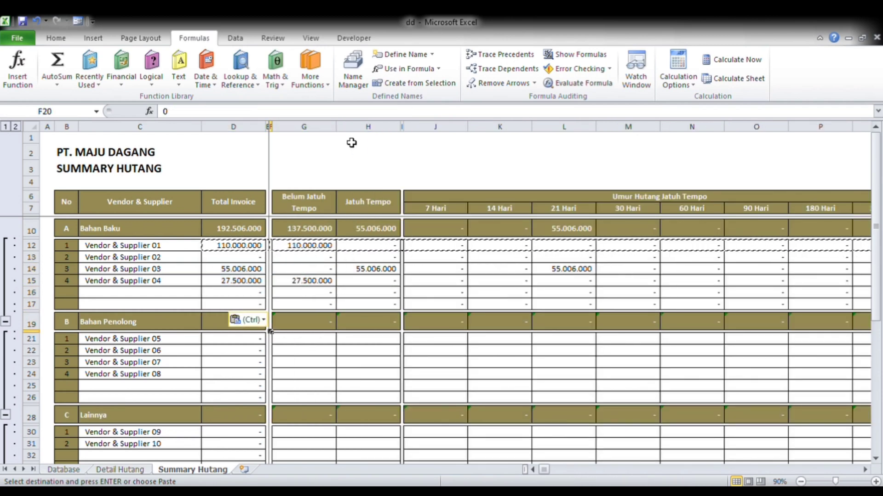
key("Down")
key("shift+Down")
key("ctrl+shift+Down")
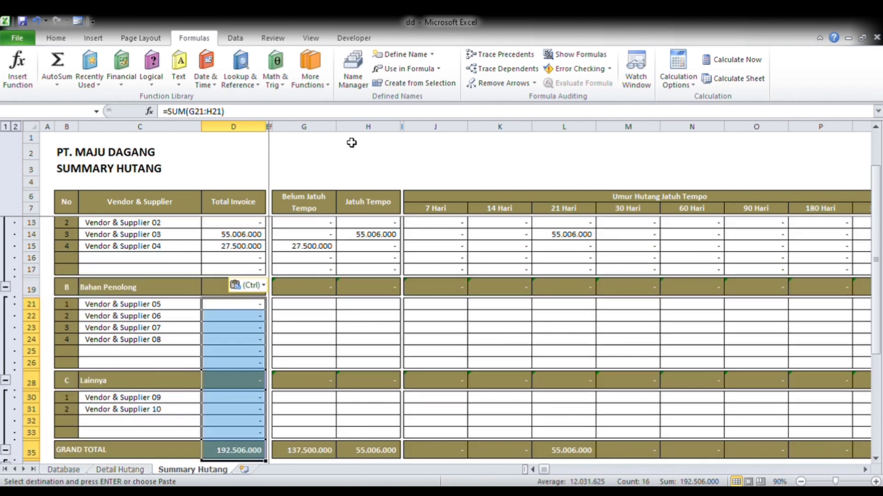
key("ctrl+shift+Up")
key("shift+Down")
key("shift+Down")
key("shift+Down")
key("shift+Down")
key("shift+Down")
key("shift+Down")
key("shift+Down")
key("shift+Down")
key("shift+Down")
key("shift+Down")
key("shift+Down")
key("shift+Down")
key("shift+Down")
key("shift+Down")
key("shift+Down")
key("shift+Down")
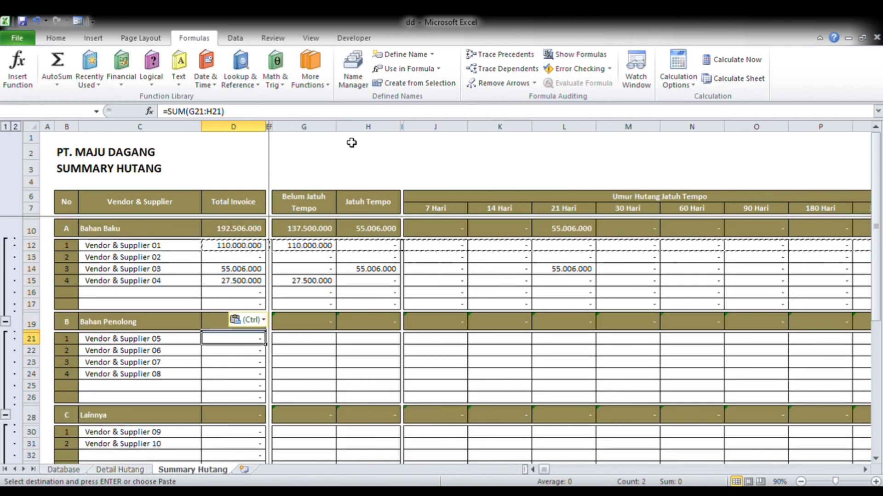
key("Return")
Paste the copied row of formulas into the Lainnya rows, 30 to 33, starting in column D.
key("Down")
key("Down")
key("Down")
key("Down")
key("Down")
key("Down")
key("Down")
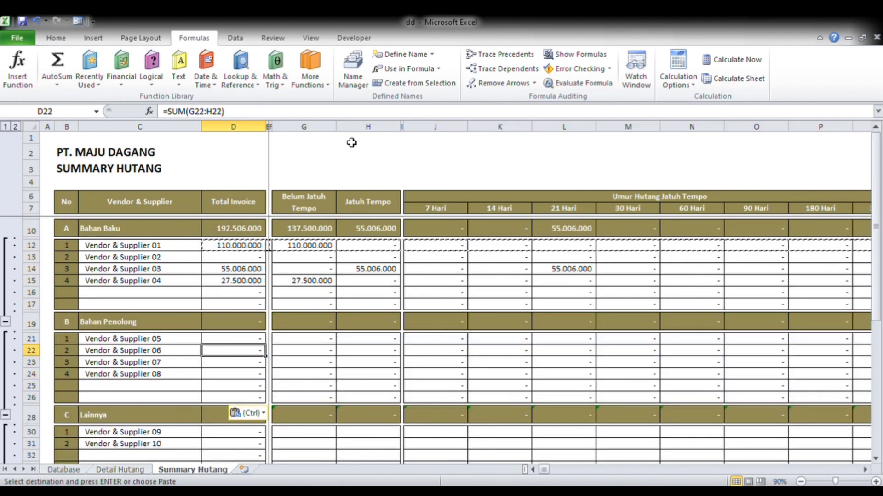
key("shift+Down")
key("shift+Down")
key("shift+Down")
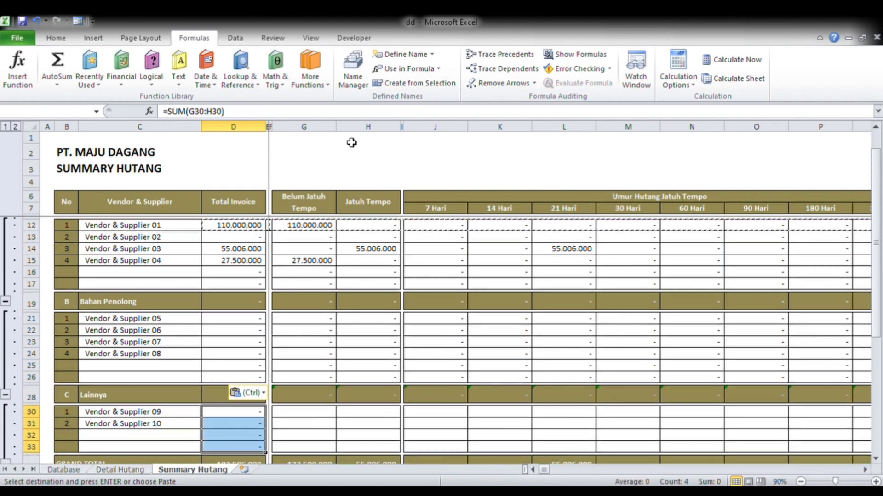
key("ctrl+v")
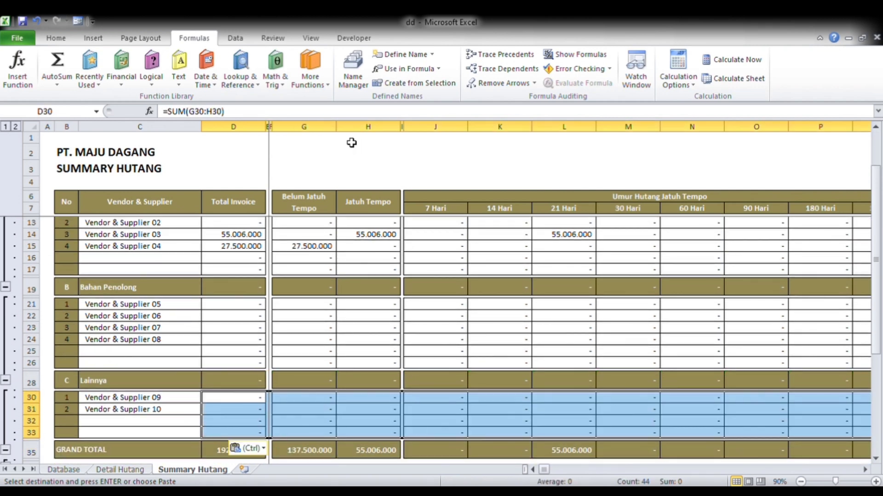
Review the pasted formulas across Vendor & Supplier 09's row 30, through the aging columns.
key("Right")
key("Right")
key("Right")
key("Right")
key("Right")
key("Right")
key("Right")
key("Right")
key("Right")
key("Right")
key("Right")
key("Right")
key("Right")
key("Right")
key("Right")
key("Right")
key("Right")
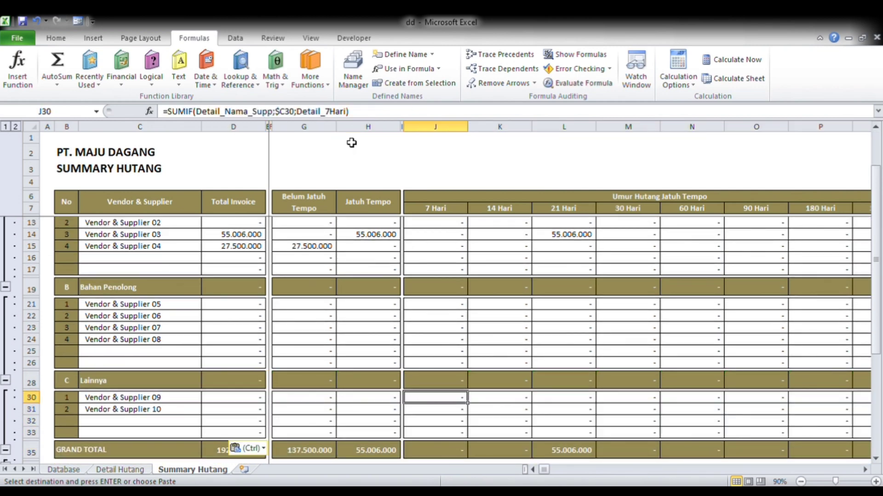
key("Left")
key("Left")
key("Left")
key("Left")
key("Left")
key("Left")
key("Left")
key("Left")
key("Left")
key("Left")
key("Left")
key("Left")
key("Left")
key("Left")
key("Left")
key("Left")
key("Left")
key("Left")
key("Left")
key("Left")
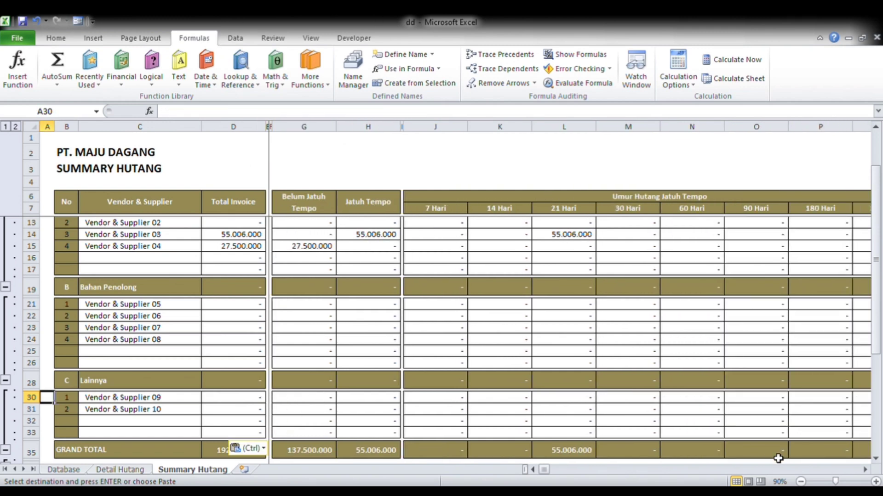
Fit the whole summary table in view at 80% zoom and examine the Total Invoice formula in the GRAND TOTAL row.
left_click(801, 482)
scroll(582, 308, "up", 1)
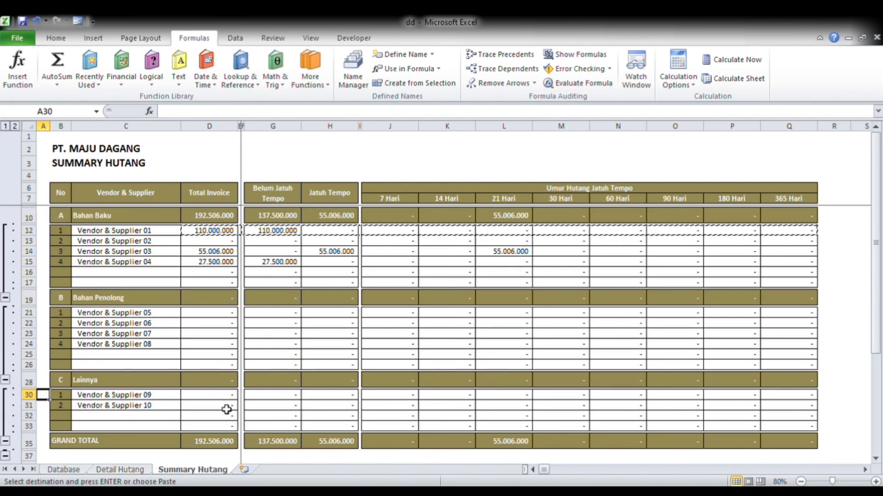
left_click(215, 443)
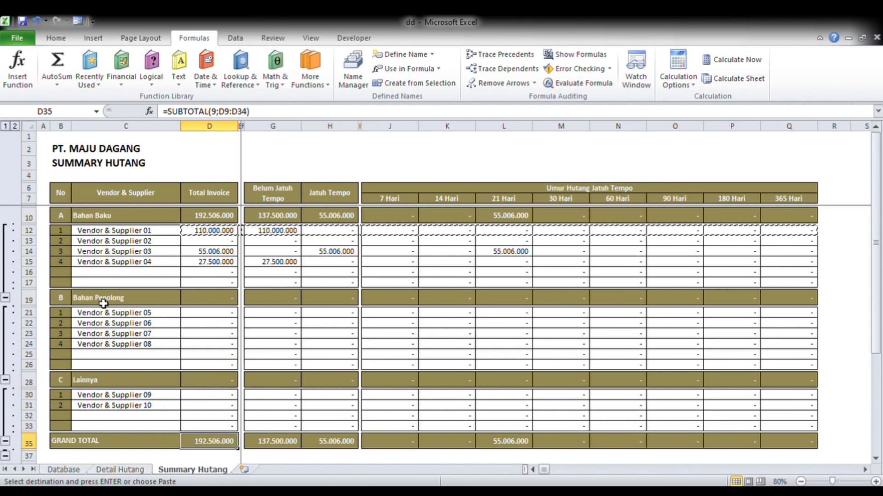
End the pending copy and examine the numbering cells B12:B33 and Vendor & Supplier 01's Total Invoice formula in D12.
left_click(115, 241)
left_click_drag(60, 230, 60, 241)
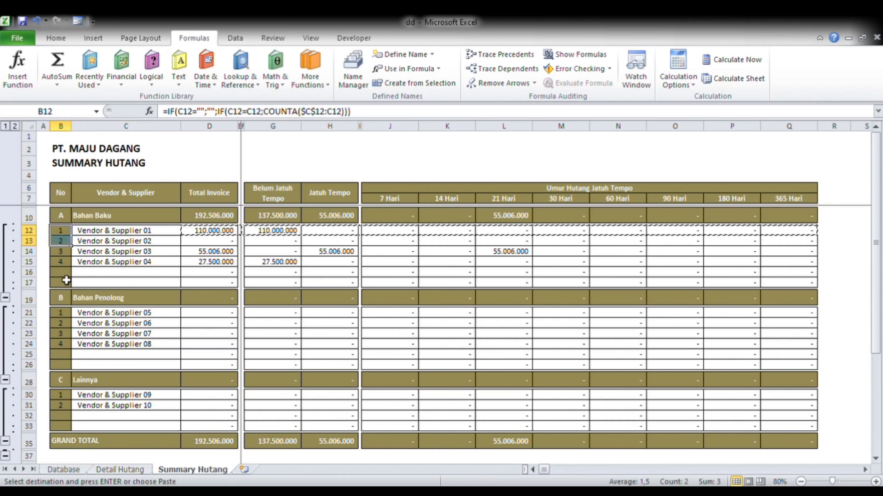
left_click_drag(66, 280, 61, 428)
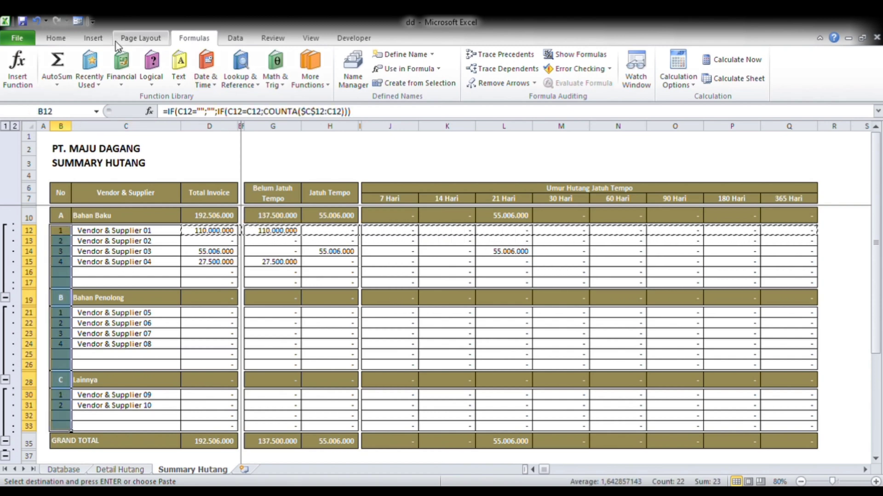
left_click(56, 39)
key("Escape")
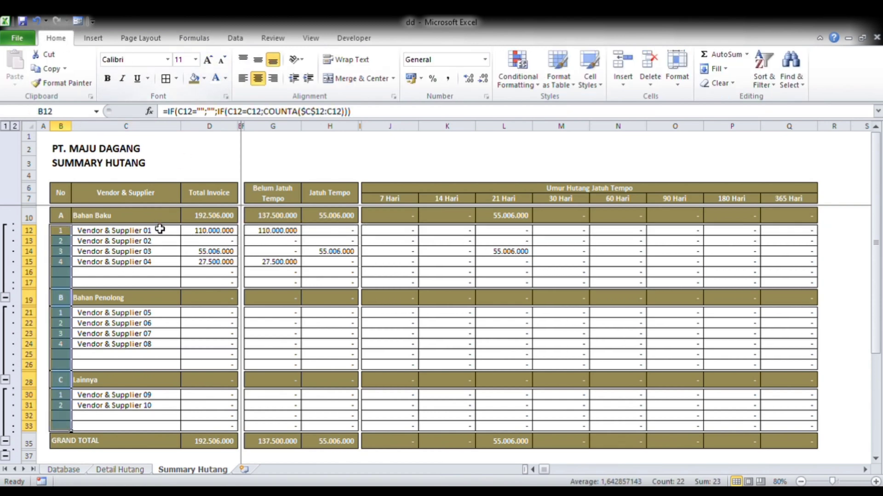
left_click(159, 226)
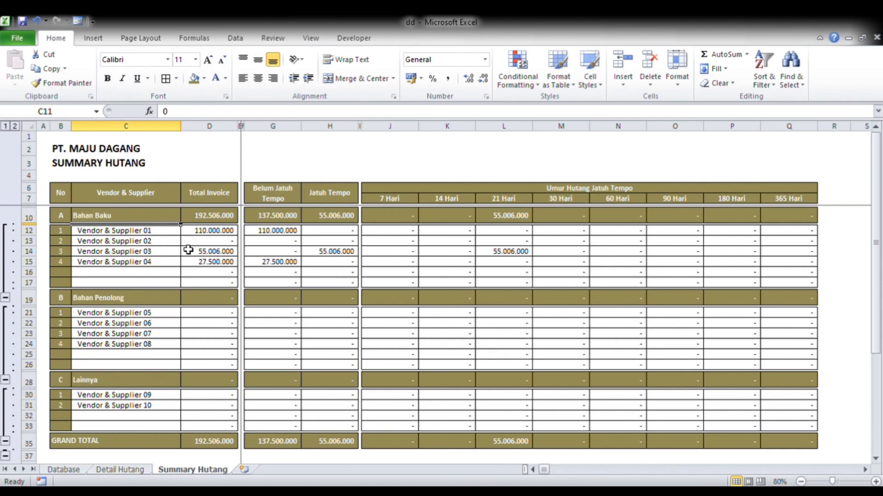
left_click(204, 241)
left_click(214, 230)
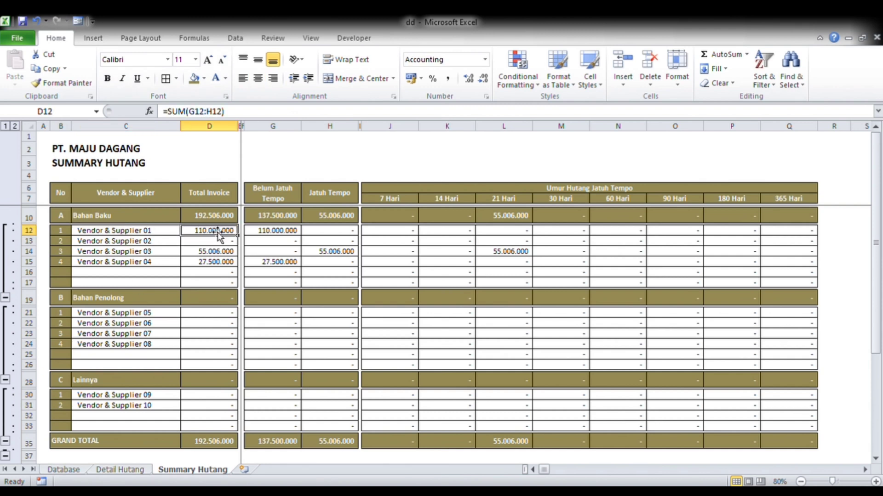
Fill the Bahan Baku amount cells in rows 12 to 17, columns D to Q, with the header's olive-brown colour.
left_click(326, 282, "shift")
left_click_drag(394, 230, 794, 286)
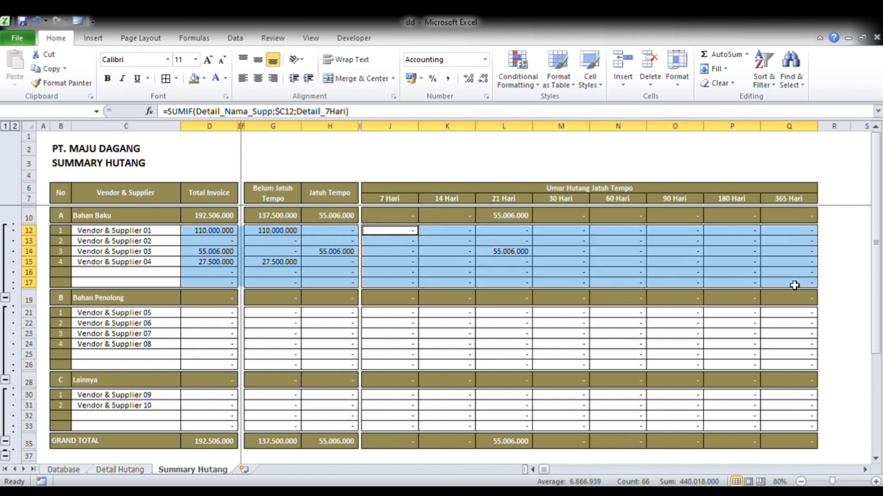
left_click(193, 78)
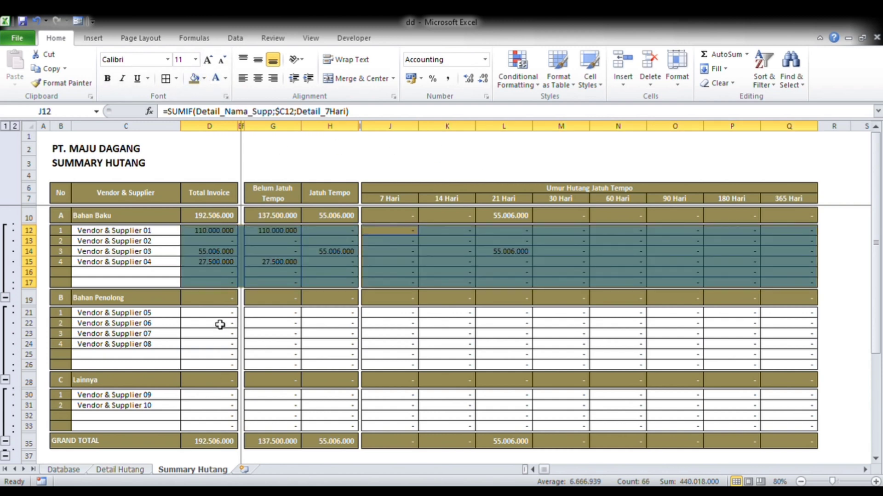
Fill the Bahan Penolong amounts in rows 21–26 and the Lainnya amounts in rows 30–33 with the same olive-brown colour.
left_click(212, 313)
left_click(214, 365, "shift")
left_click(269, 315, "ctrl")
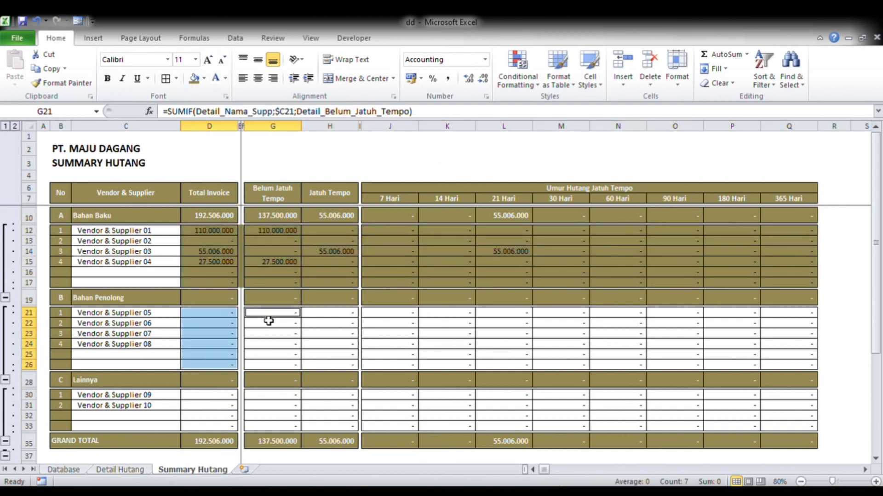
left_click(339, 369, "shift")
left_click_drag(394, 322, 805, 370)
left_click(232, 397, "ctrl")
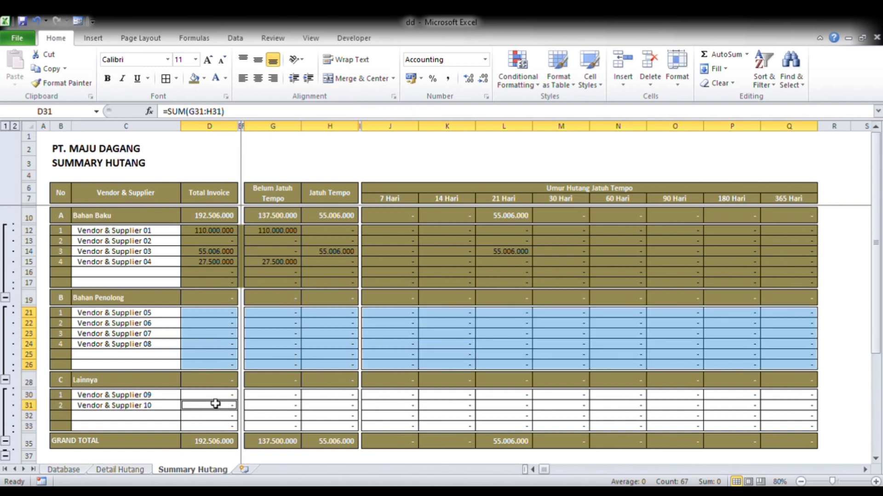
left_click(217, 404, "shift")
left_click(213, 428, "shift")
left_click(283, 396, "ctrl")
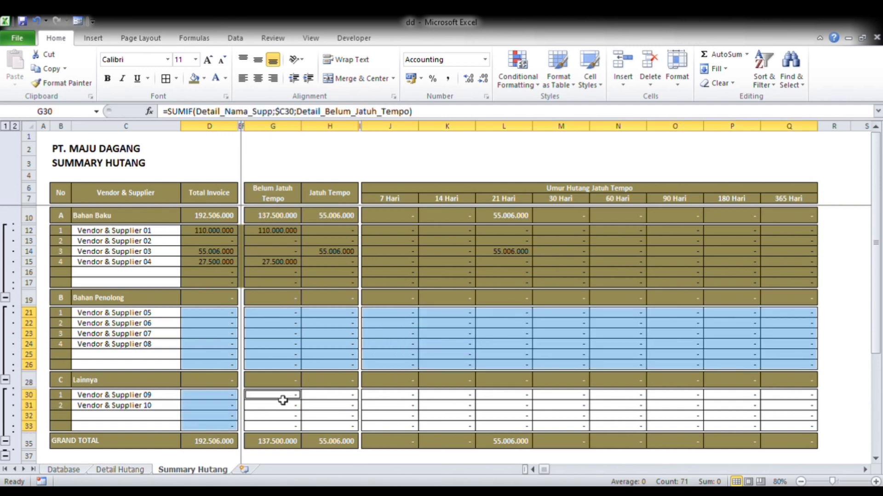
left_click(282, 405, "shift")
left_click(341, 432, "shift")
left_click(387, 395, "ctrl")
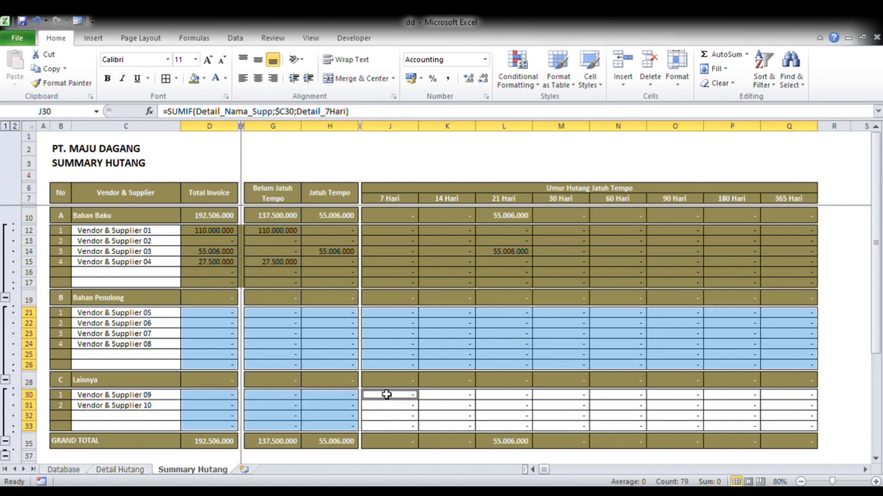
left_click(786, 431, "shift")
left_click(194, 78)
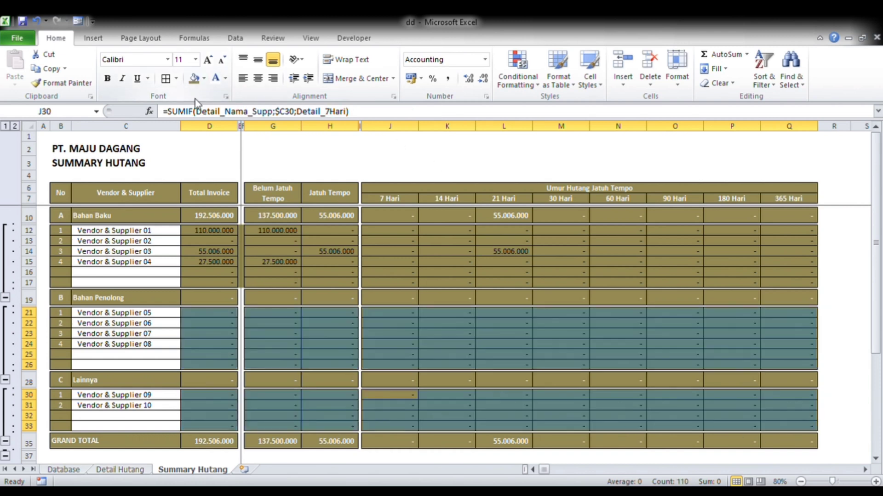
left_click(224, 237)
left_click(138, 264)
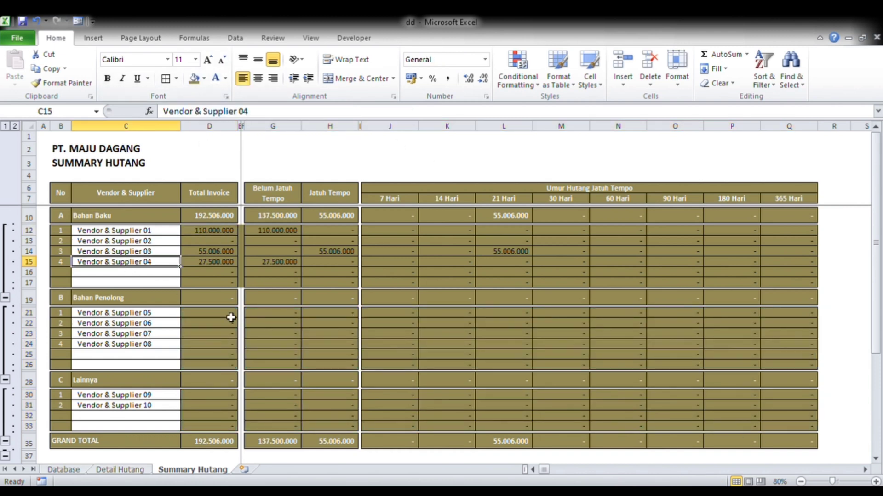
Set the font colour of all amounts in D12:Q35 to white.
left_click(229, 231)
left_click(796, 451, "shift")
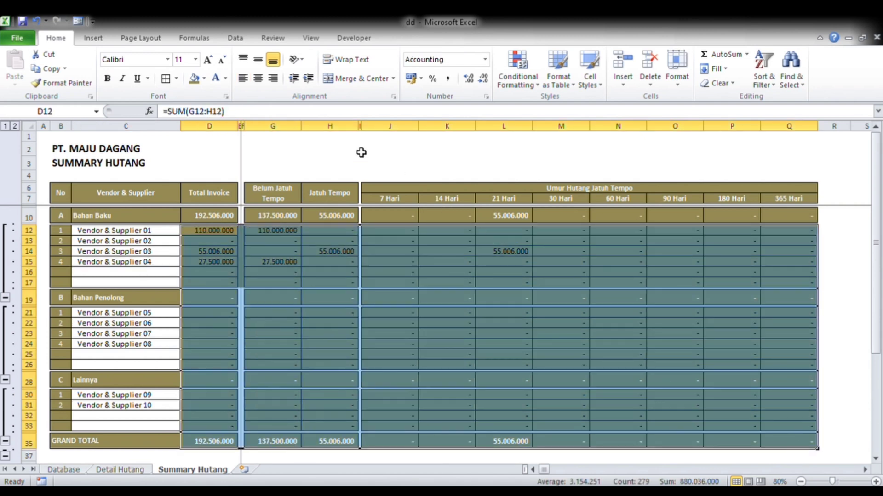
left_click(216, 78)
left_click(221, 240)
Give the Bahan Baku detail rows B12:Q17 a white background and black text.
left_click_drag(133, 232, 142, 284)
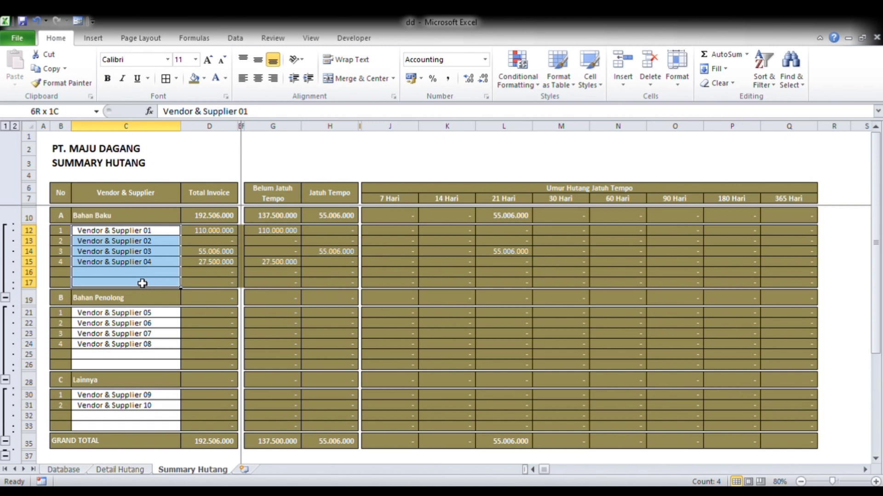
left_click(195, 79)
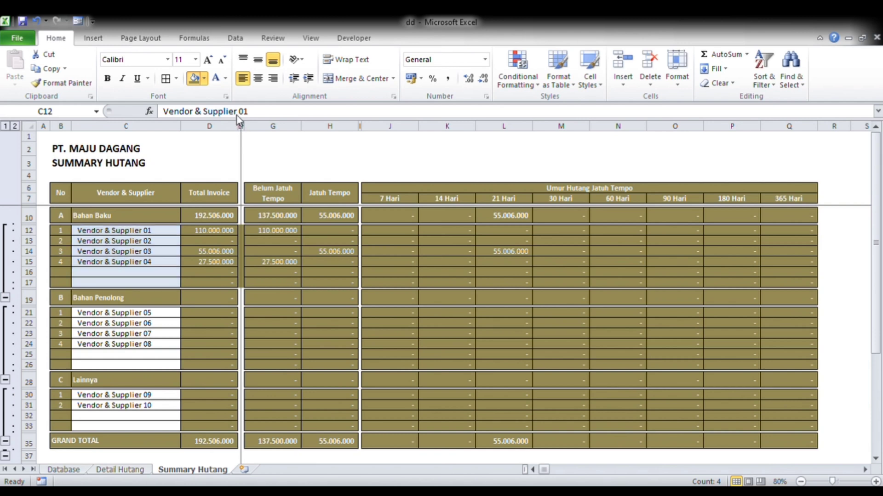
left_click(66, 236)
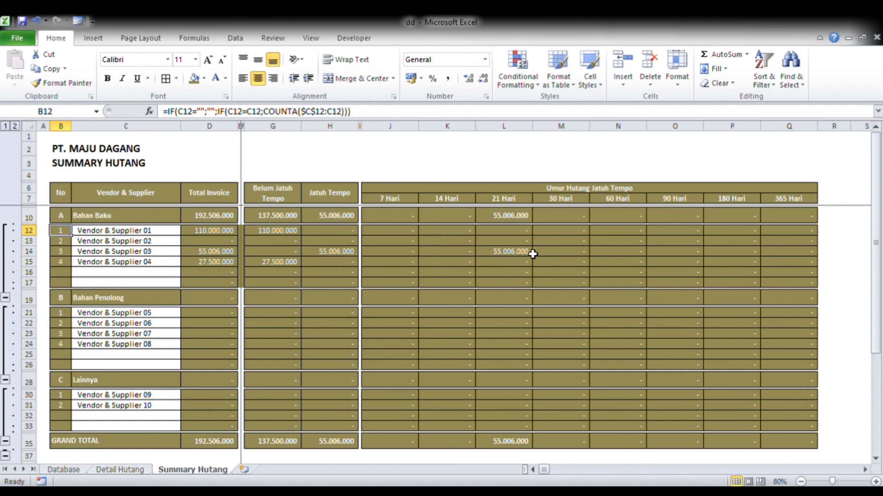
left_click(767, 284, "shift")
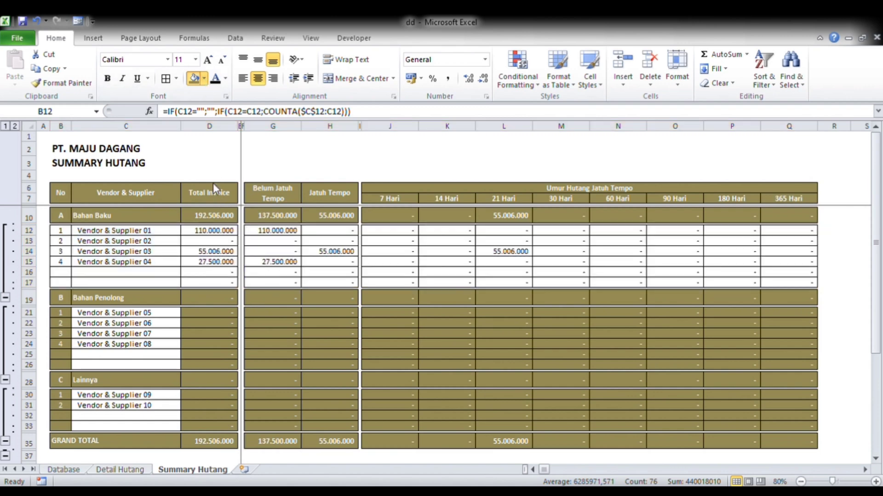
Give the Bahan Penolong detail rows B21:Q26 a white background and black text.
left_click(69, 316)
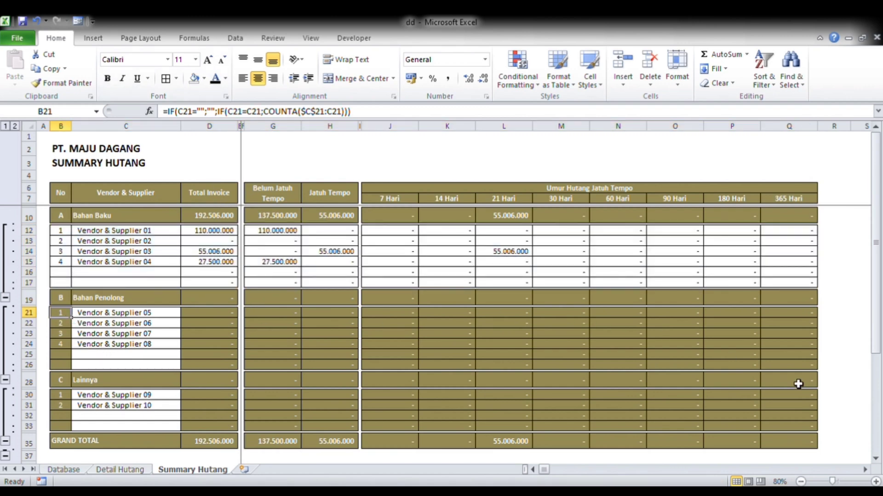
left_click(796, 367, "shift")
left_click(194, 78)
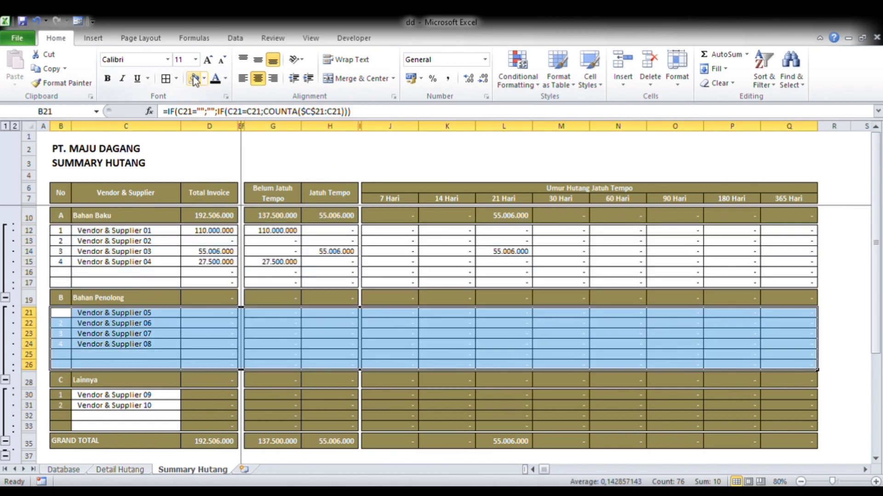
left_click(215, 79)
Give the Lainnya detail rows B30:Q33 a white background and black text.
left_click(63, 390)
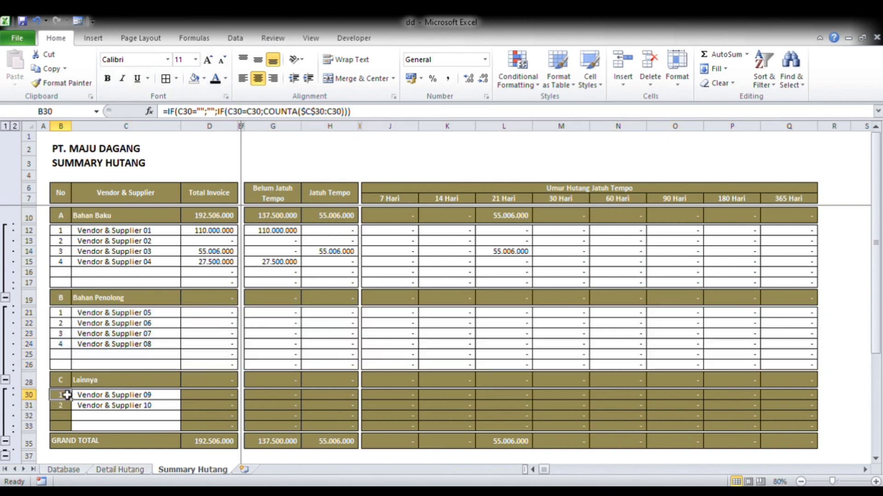
left_click(786, 427, "shift")
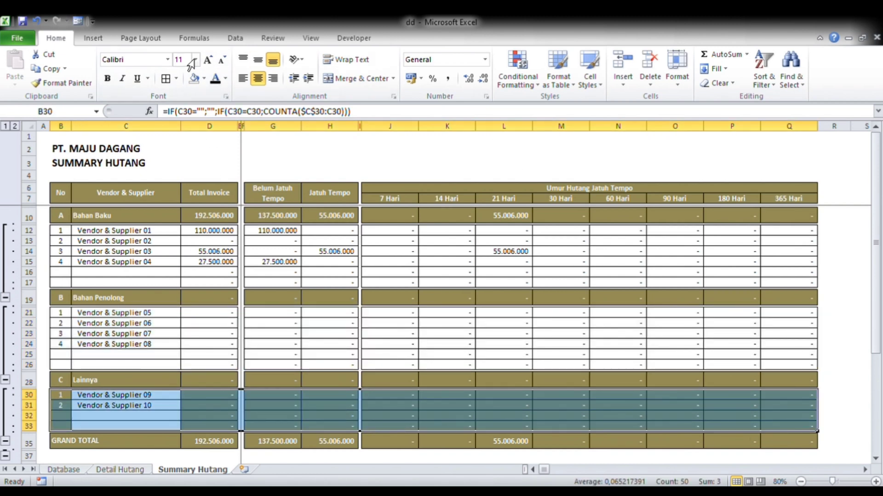
left_click(194, 78)
left_click(215, 79)
left_click(235, 198)
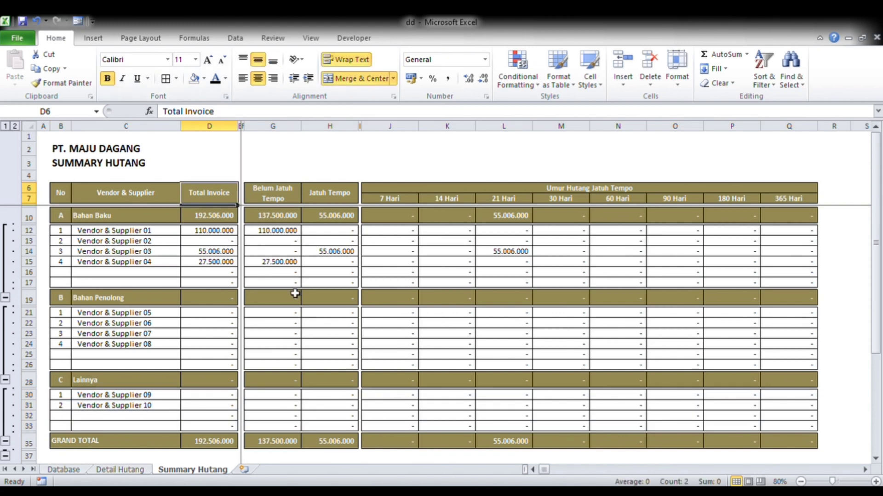
Examine the Bahan Baku subtotals in row 10, comparing Total Invoice with Belum Jatuh Tempo plus Jatuh Tempo.
left_click(298, 262)
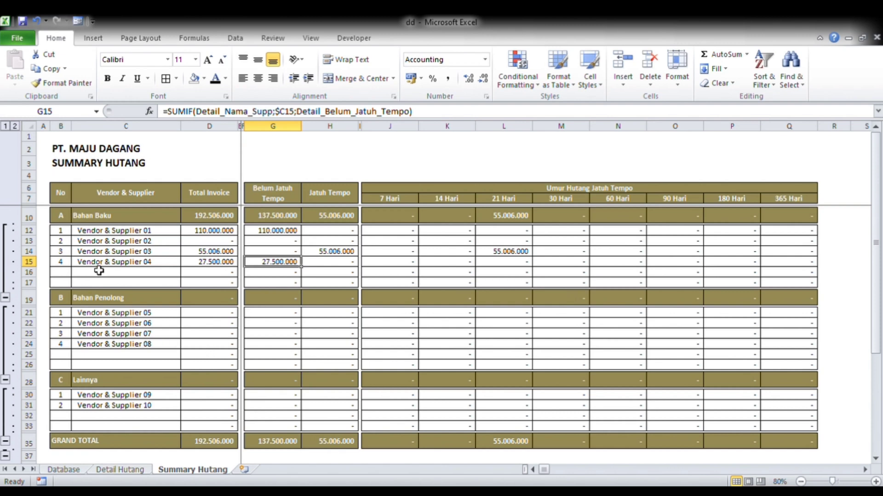
left_click(99, 217)
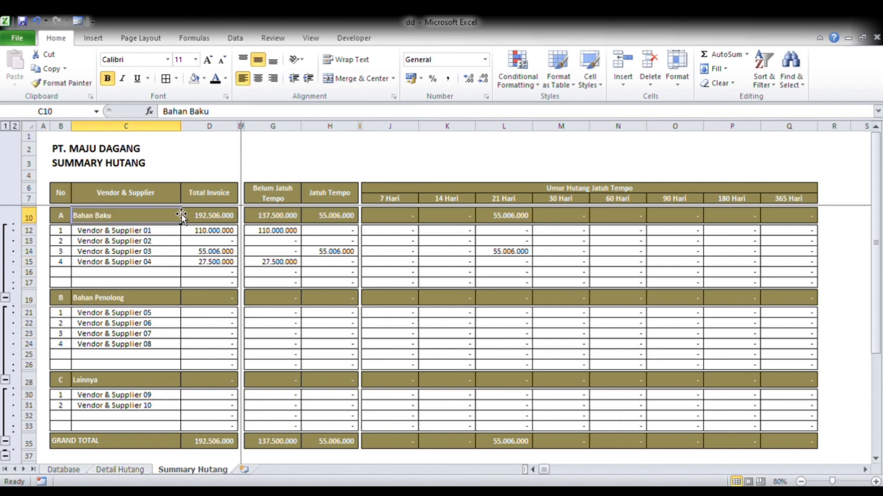
left_click(211, 214)
left_click(287, 220)
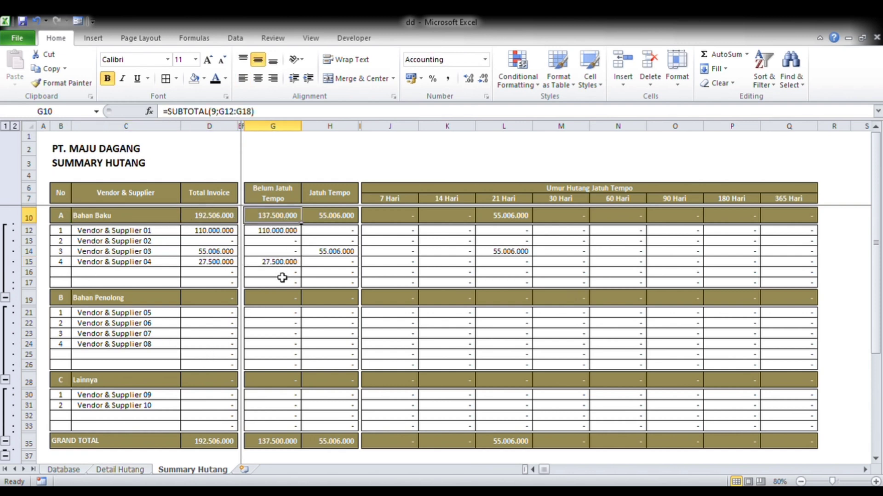
left_click(350, 220)
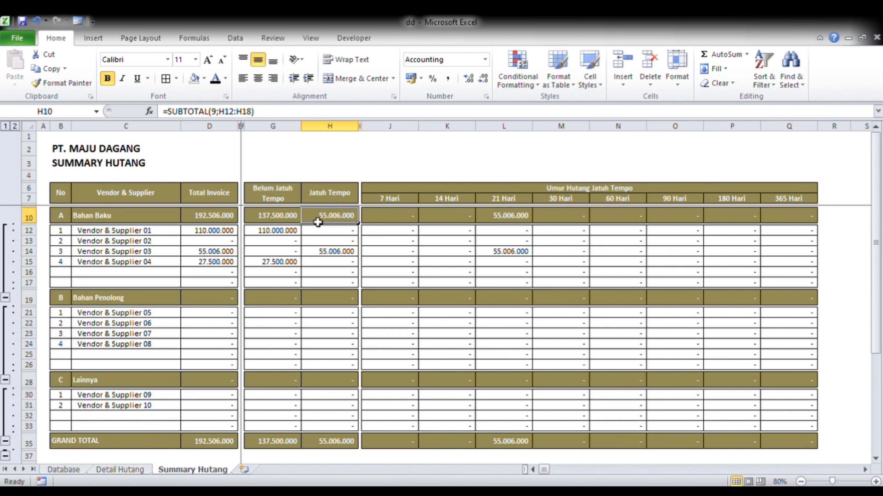
left_click(199, 216)
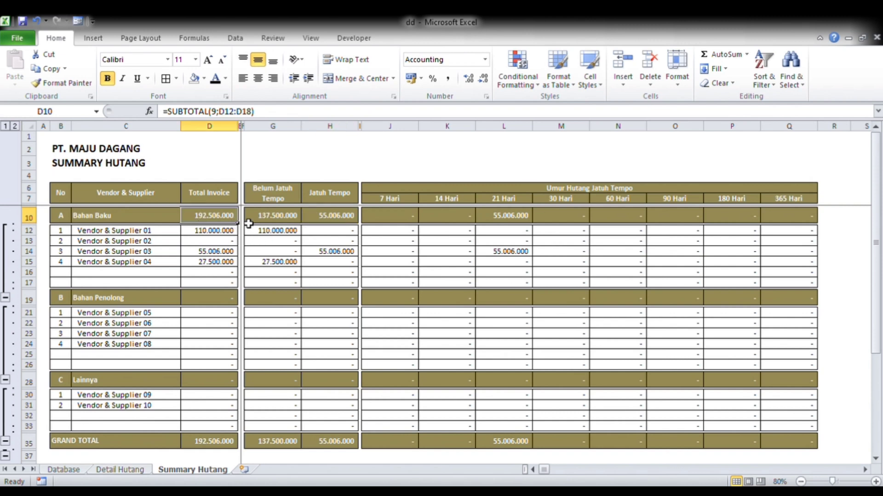
left_click(229, 203)
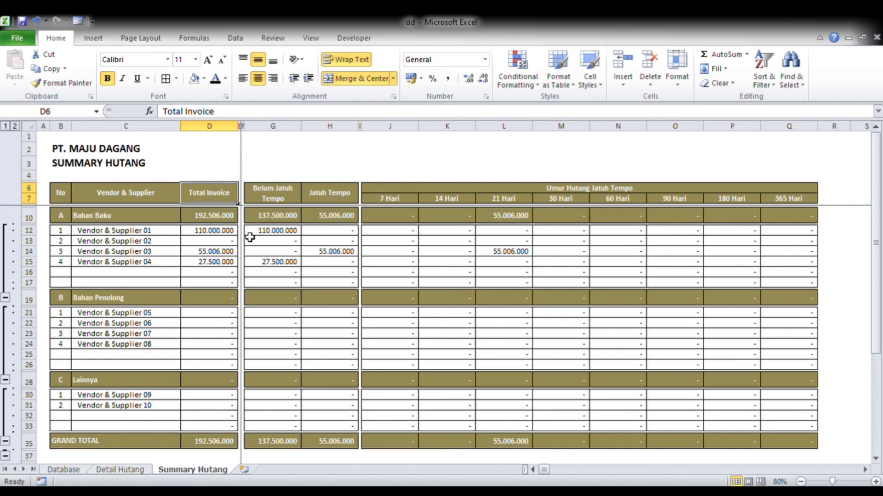
left_click(215, 222)
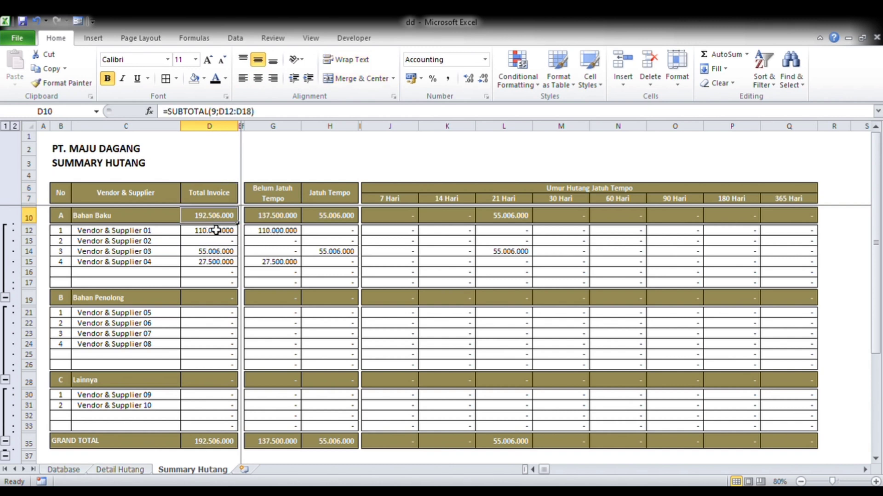
left_click(280, 213)
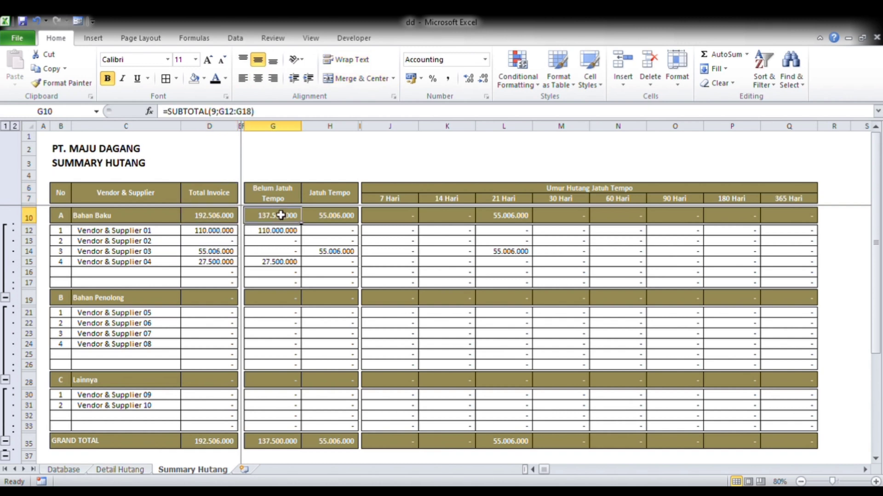
left_click_drag(324, 216, 281, 218)
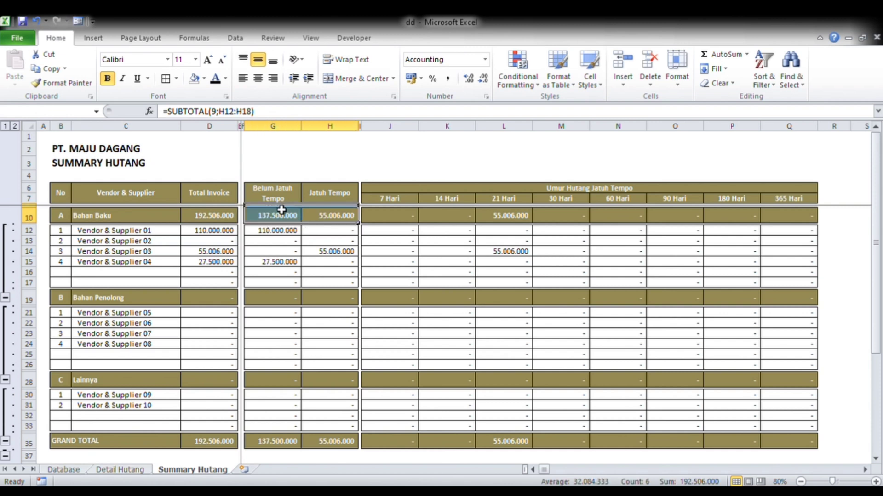
Review the Total Invoice formulas of Vendor & Supplier 01, 03 and 04 in the Bahan Baku section.
left_click(223, 244)
left_click(92, 232)
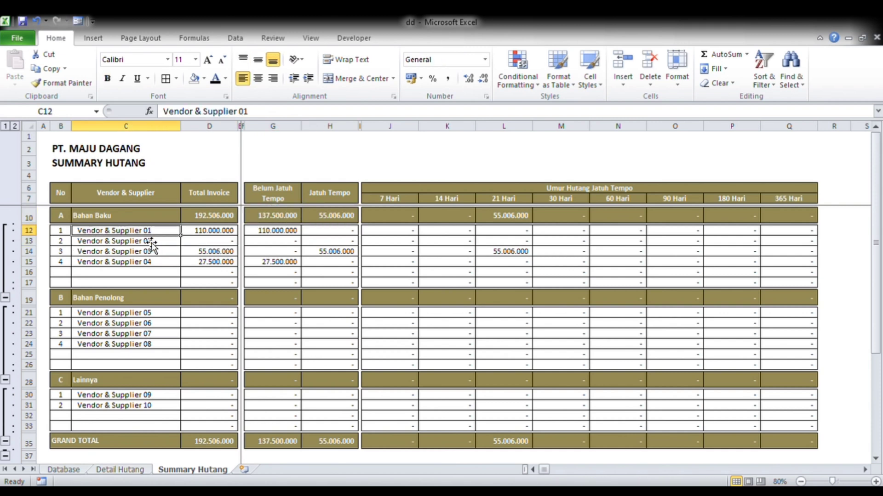
left_click(207, 230)
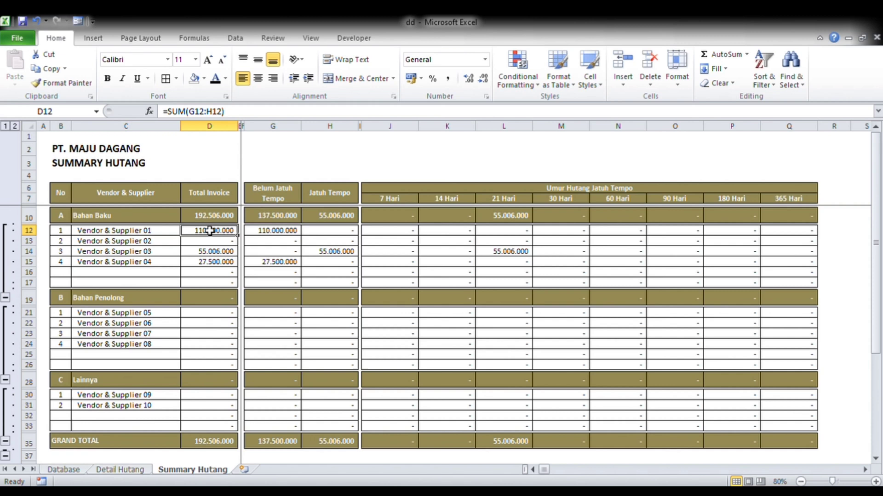
left_click(143, 253)
left_click(225, 250)
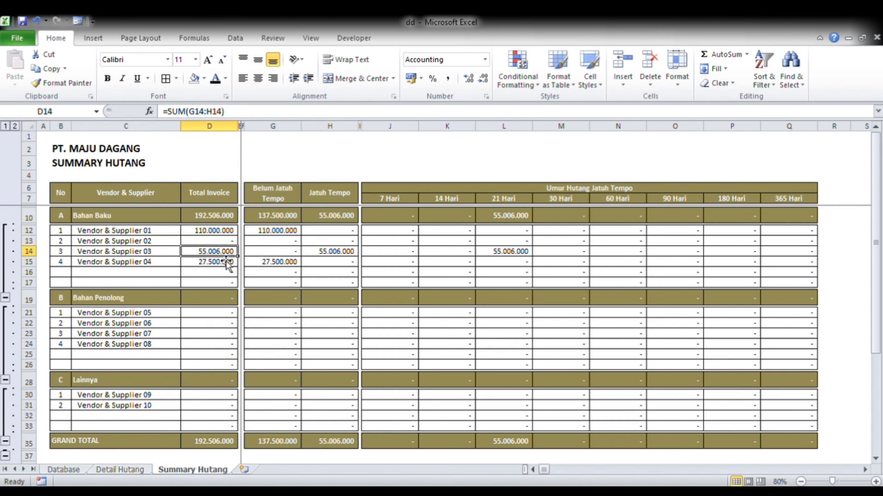
left_click(129, 265)
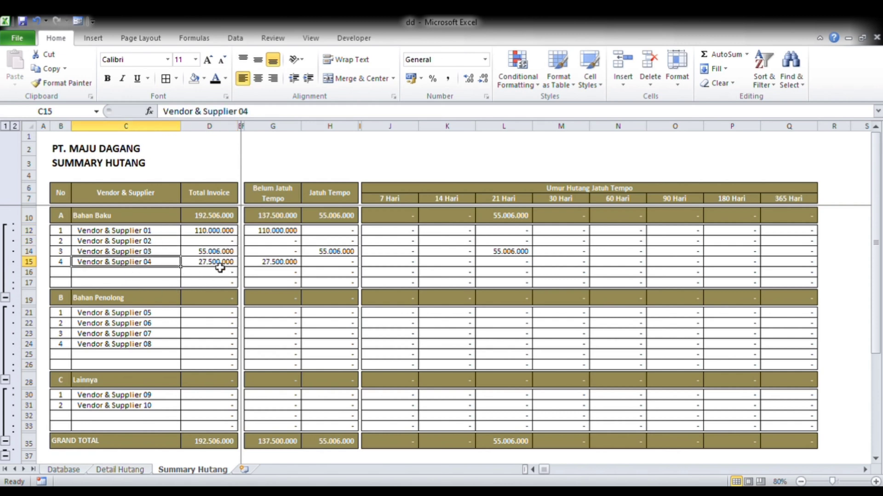
left_click(217, 263)
scroll(288, 301, "down", 1)
scroll(19, 216, "up", 1)
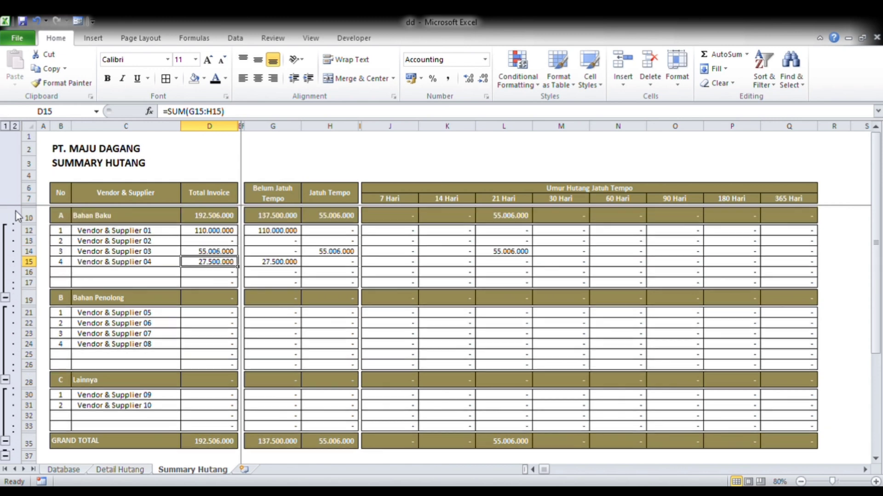
Collapse the row groups to examine the category and GRAND TOTAL amounts, and expand the detail rows again.
left_click(7, 126)
left_click(118, 276)
left_click(112, 263)
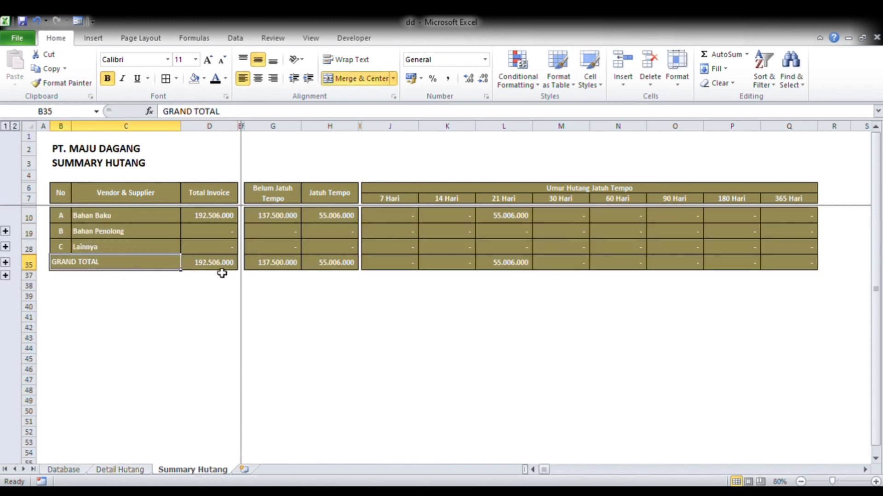
left_click(224, 263)
left_click(274, 262)
left_click(393, 275)
left_click(557, 275)
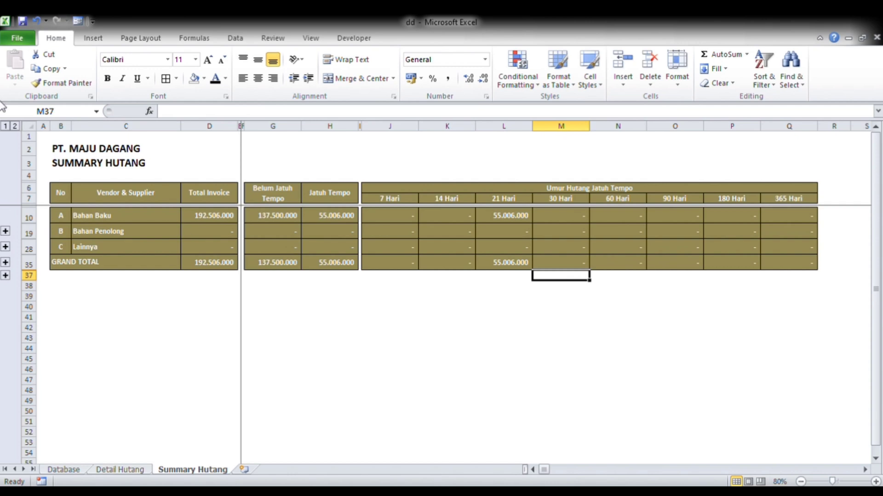
left_click(15, 126)
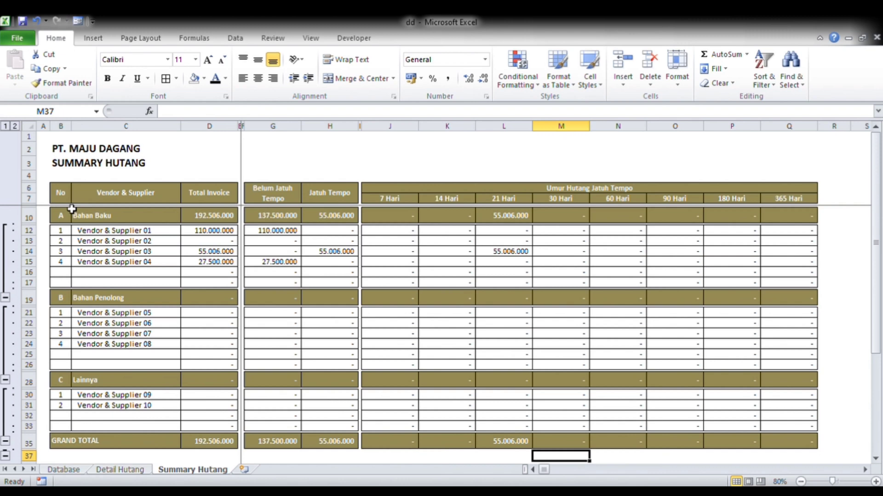
Review the vendor master list on the Database sheet, covering Kode, Vendor & Supplier, Term and the Informasi Rekening columns H:K.
left_click(75, 168)
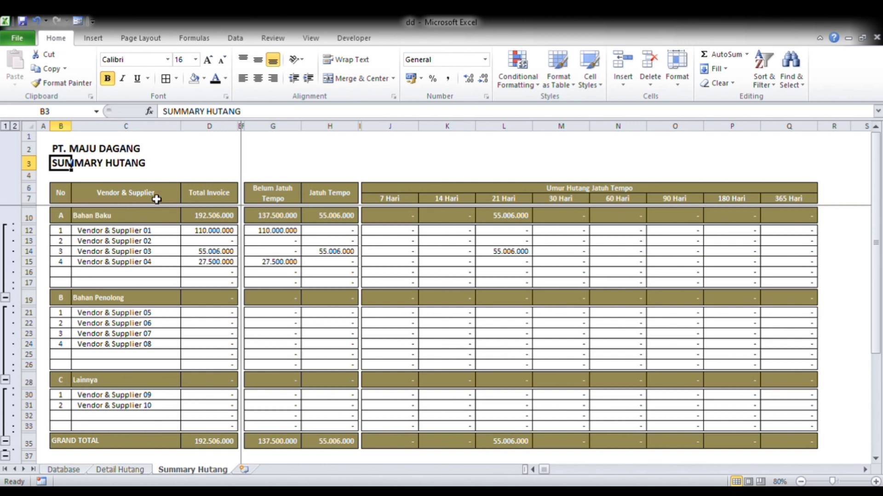
left_click(124, 220)
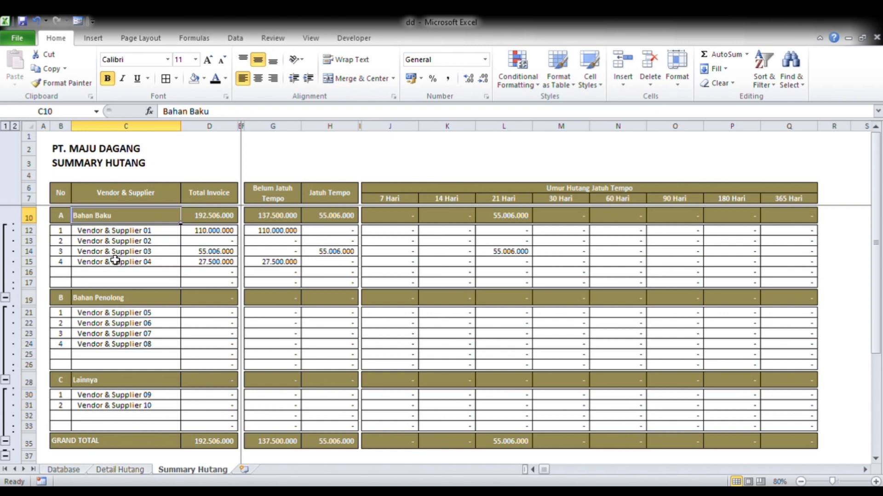
left_click(64, 469)
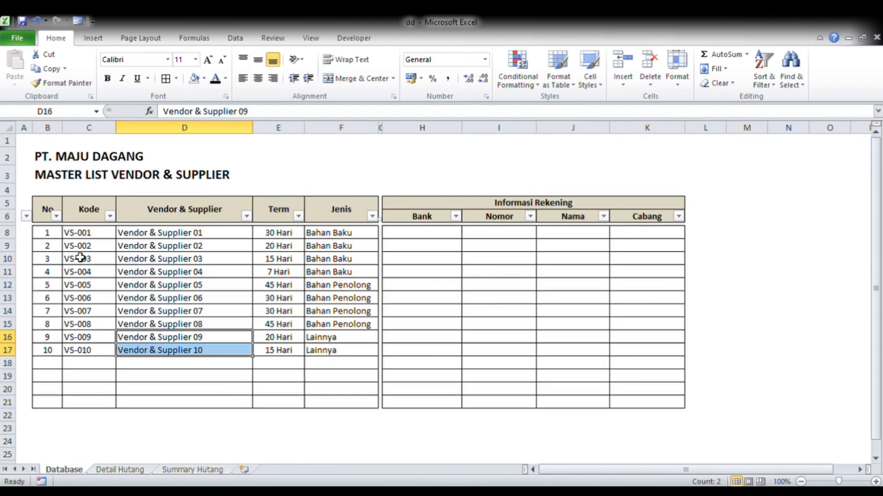
left_click(82, 234)
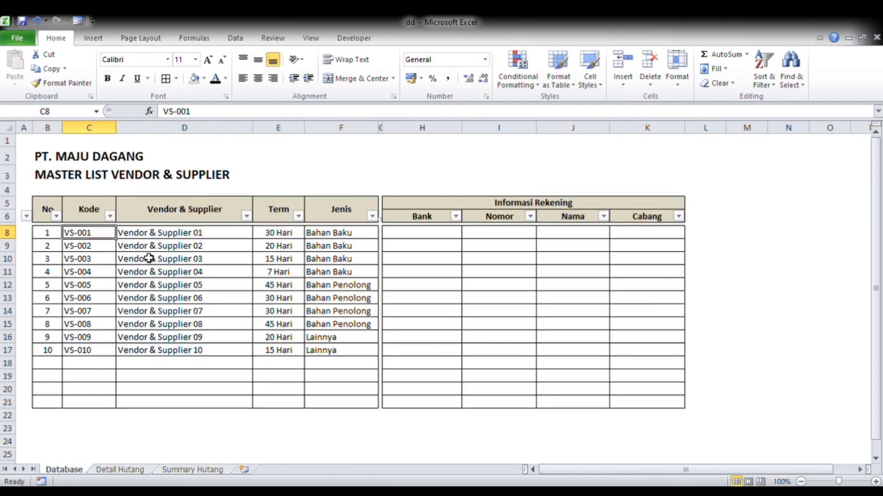
left_click(172, 219)
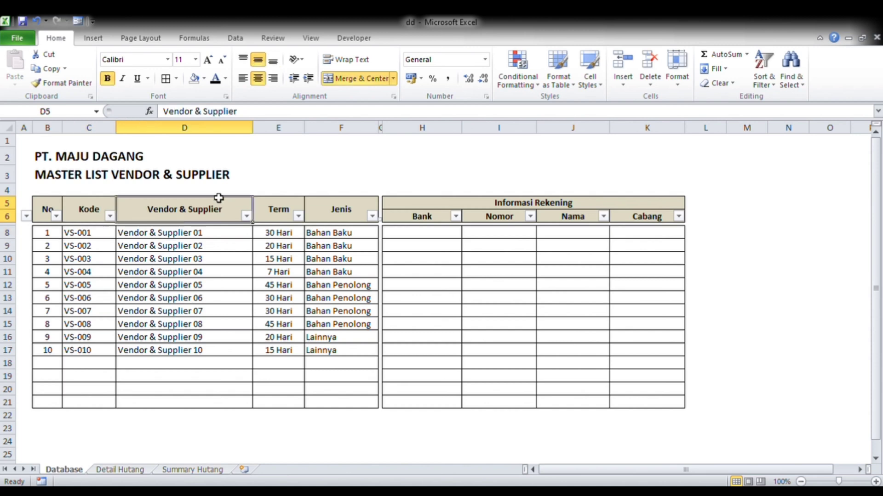
left_click(286, 234)
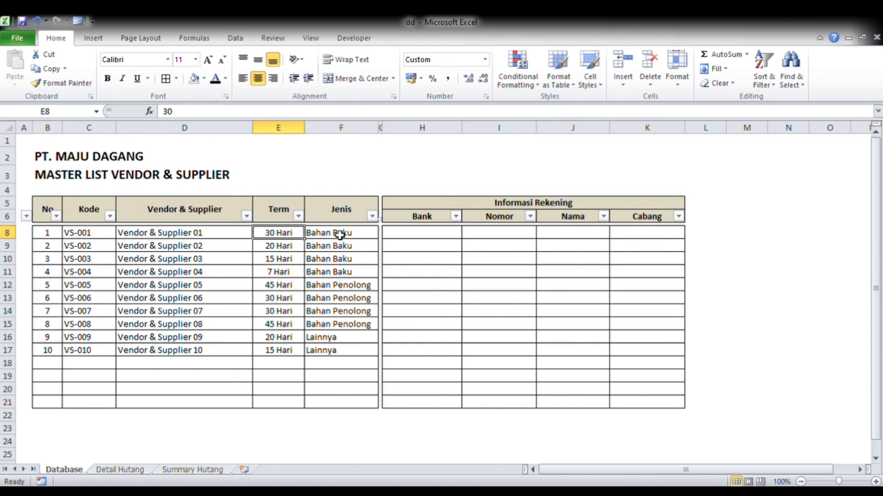
left_click(424, 230)
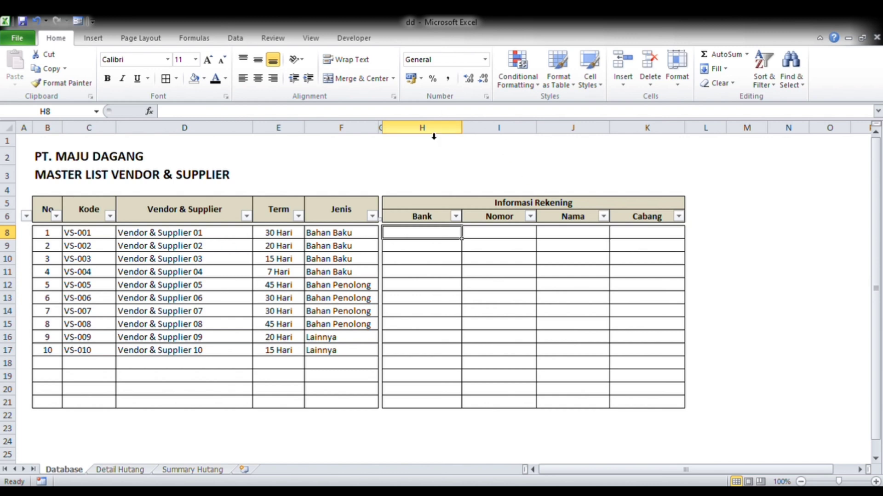
left_click_drag(432, 129, 636, 156)
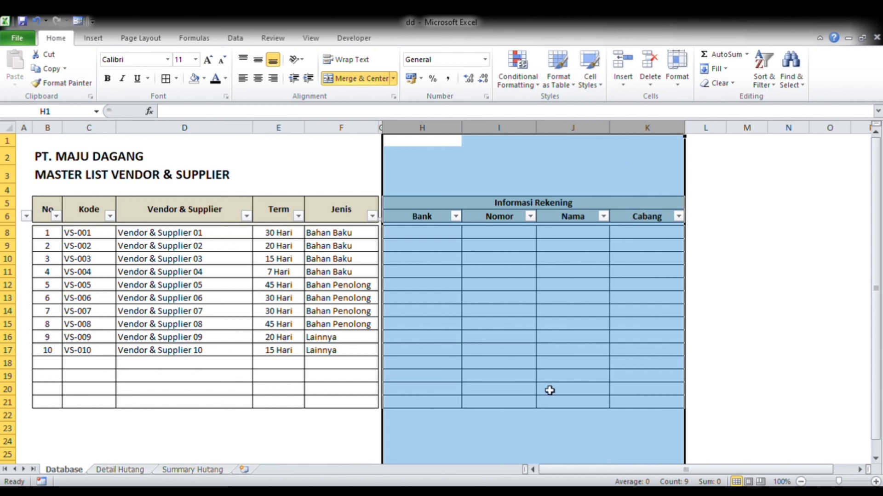
Examine the Vendor & Supplier, Keterangan, Jenis and Term columns on Detail Hutang, comparing their lookups with the Database sheet.
left_click(119, 471)
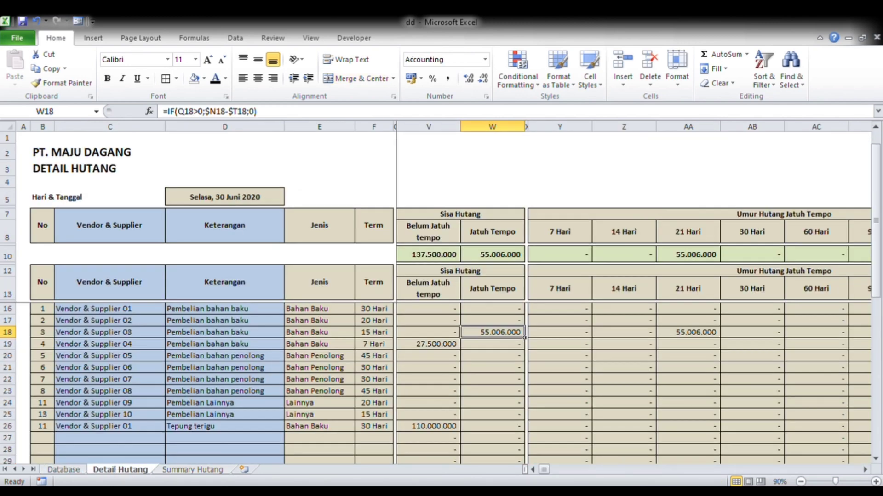
left_click(49, 156)
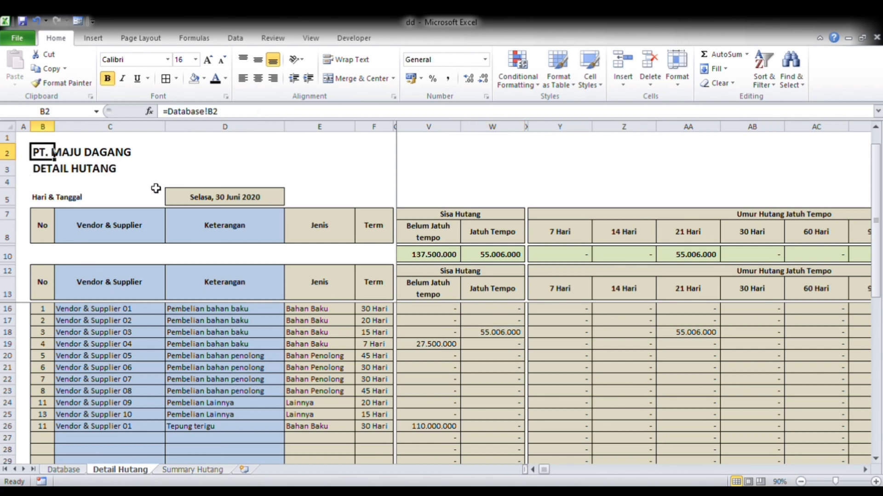
left_click(45, 242)
left_click(115, 234)
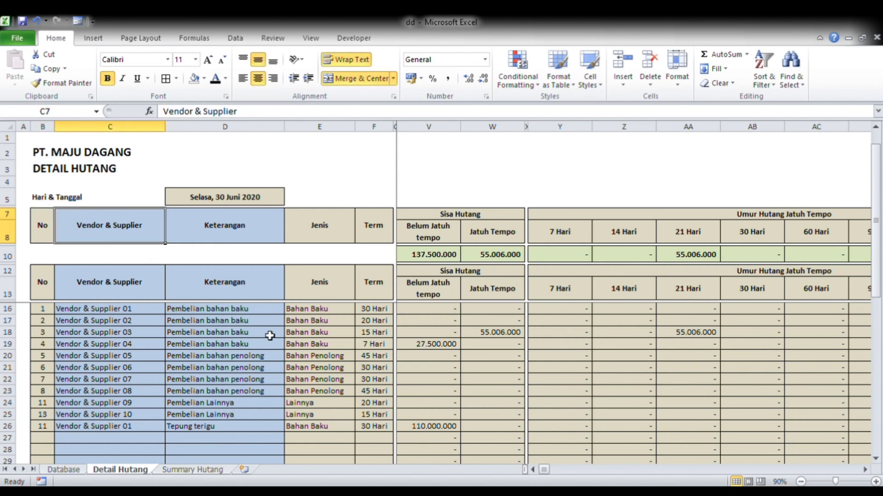
left_click(212, 313)
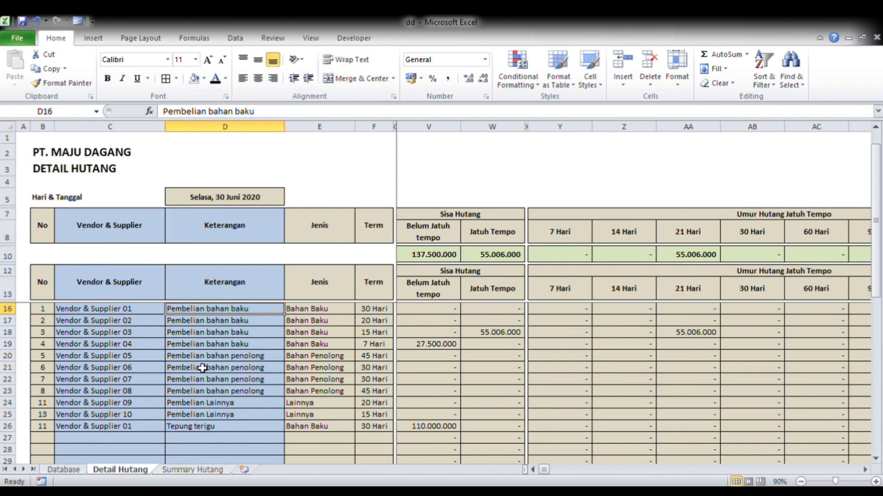
left_click(305, 316)
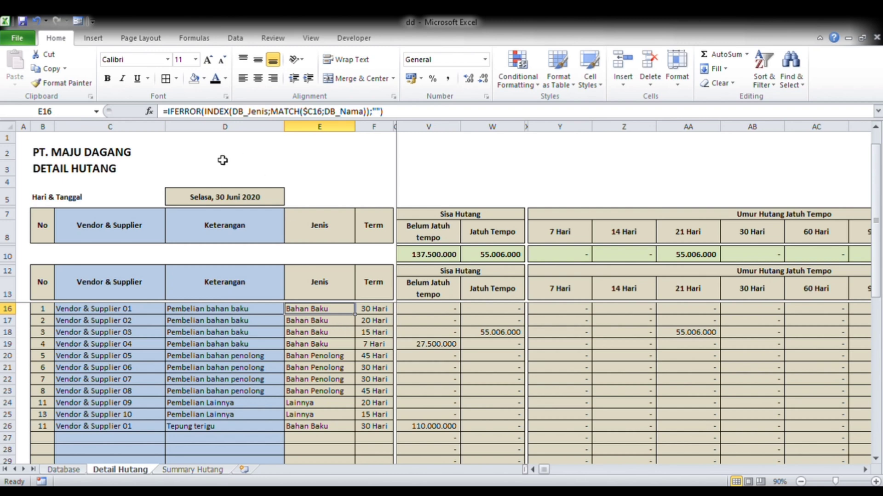
left_click(81, 469)
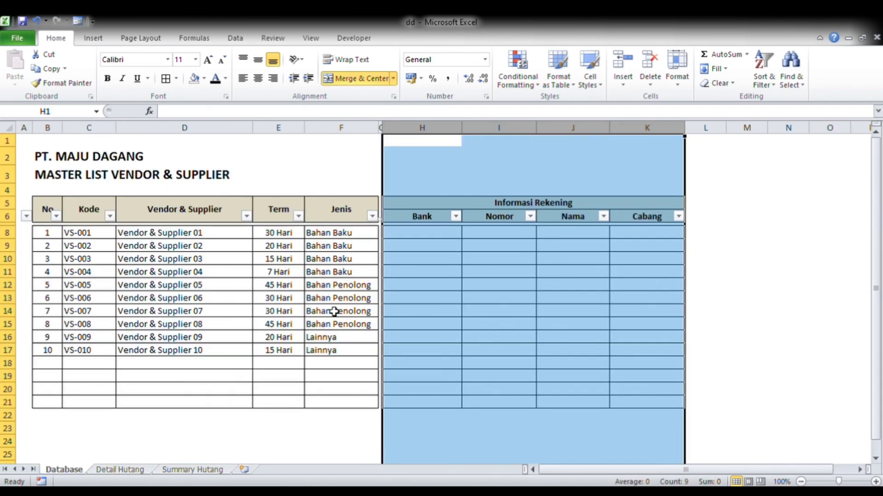
left_click(131, 469)
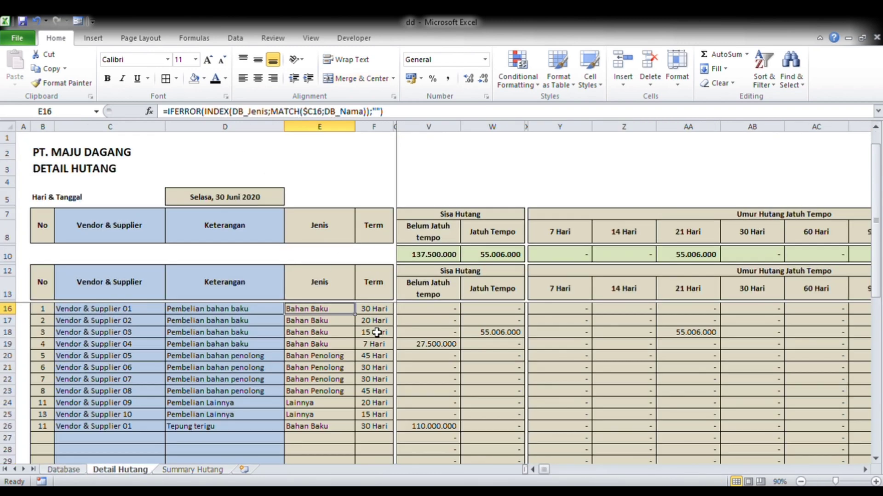
left_click(373, 310)
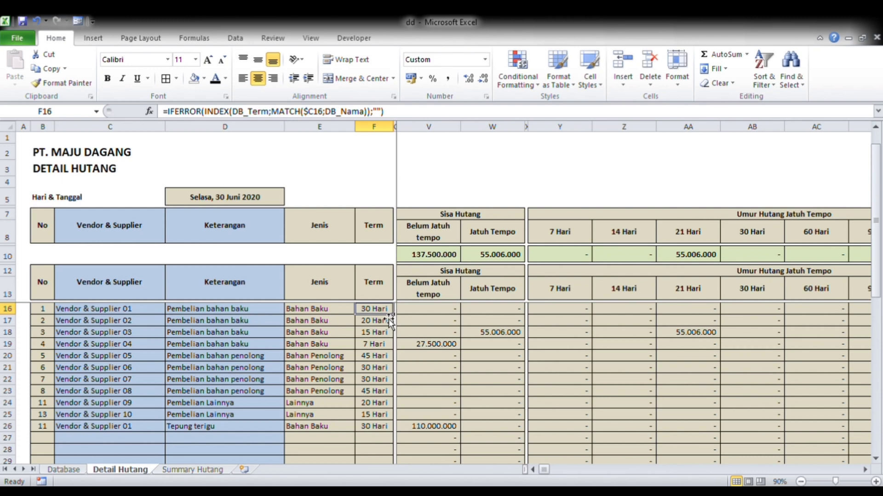
Review the first vendor row's Invoice entries on Detail Hutang, from Nomor and Tanggal through Jumlah, PPN Masukan and Lainnya.
key("Right")
key("Right")
key("Right")
key("Right")
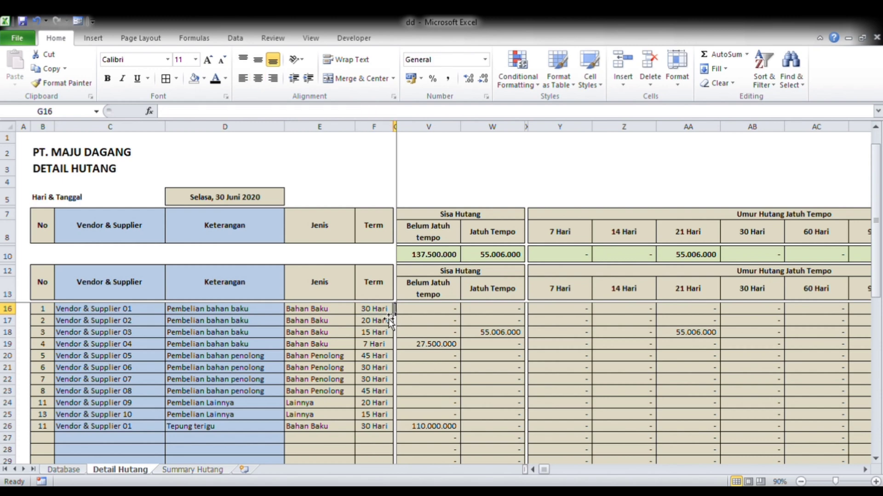
key("Left")
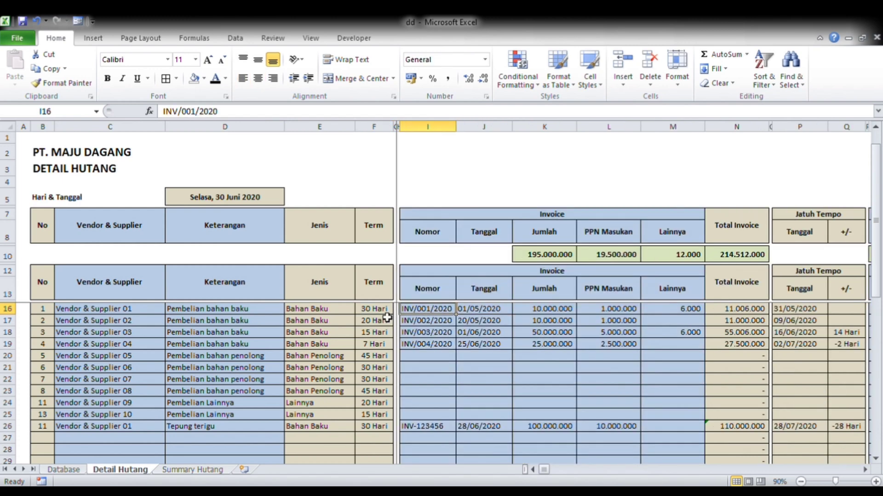
key("Right")
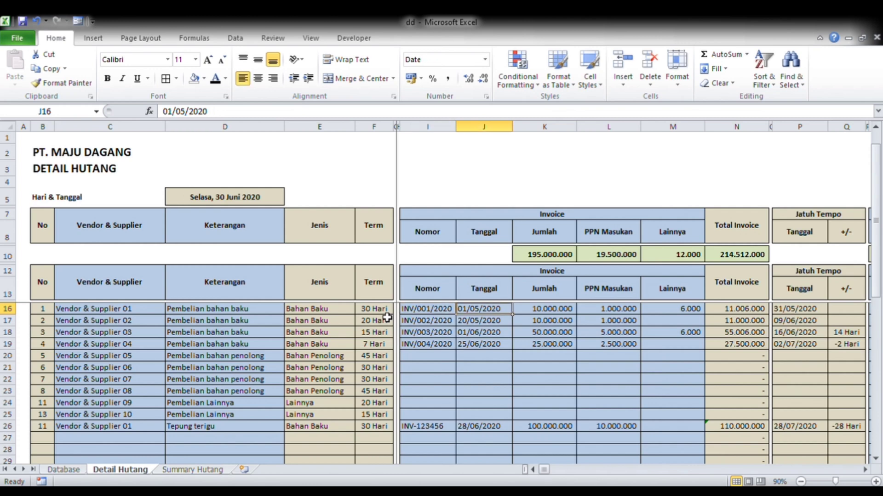
key("Right")
key("Right")
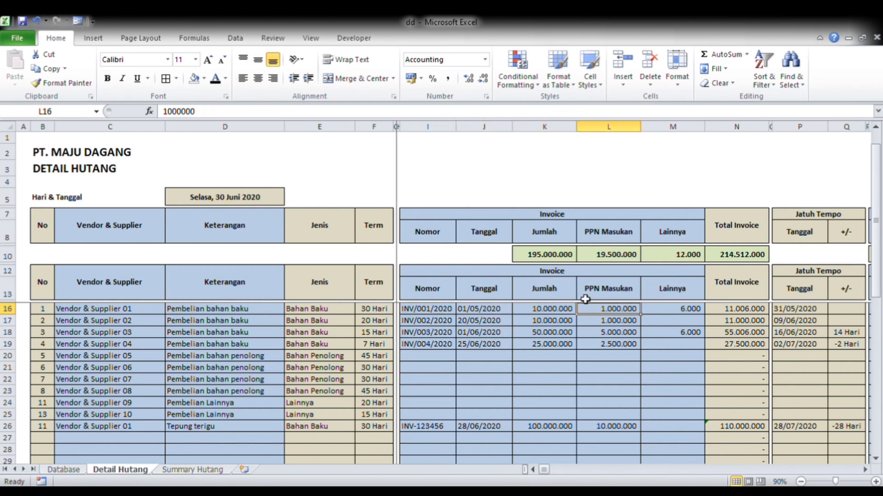
left_click(585, 299)
left_click(676, 313)
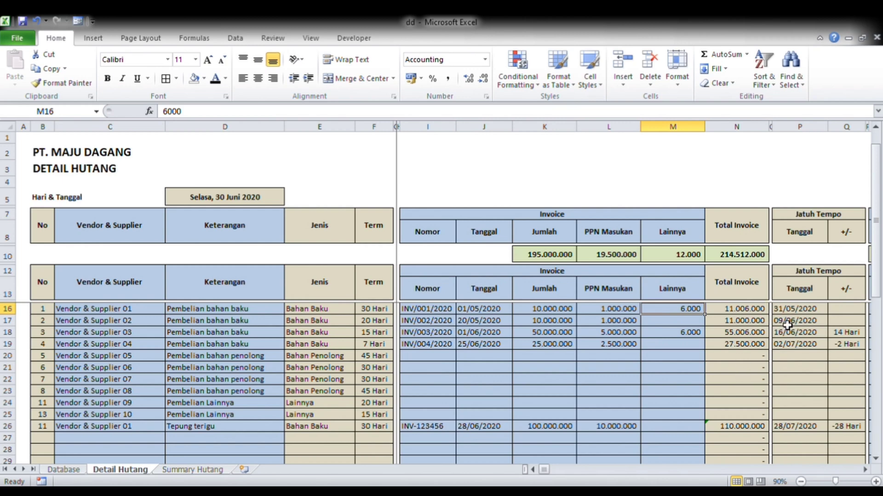
Examine the Total Invoice, Jatuh Tempo, Pembayaran and Sisa Hutang cells across row 16.
key("Right")
key("Right")
key("Right")
key("Right")
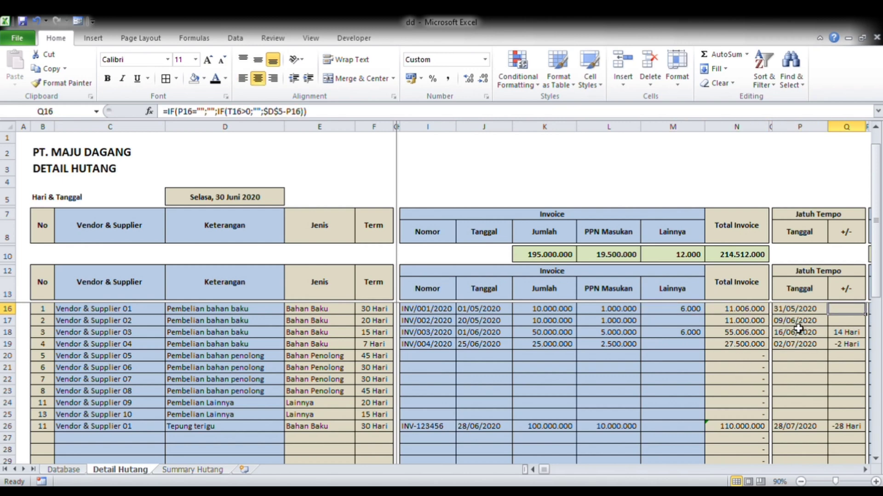
key("Right")
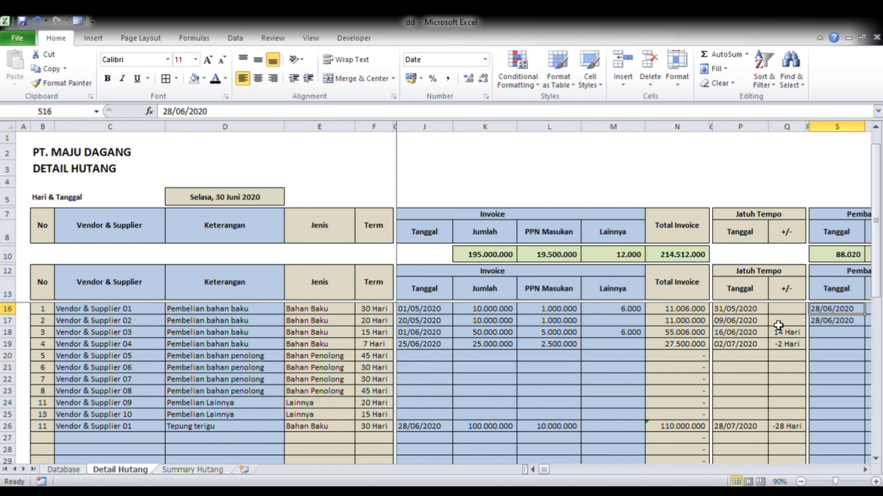
left_click(787, 297)
key("Down")
key("Right")
key("Right")
key("Right")
key("Right")
key("Right")
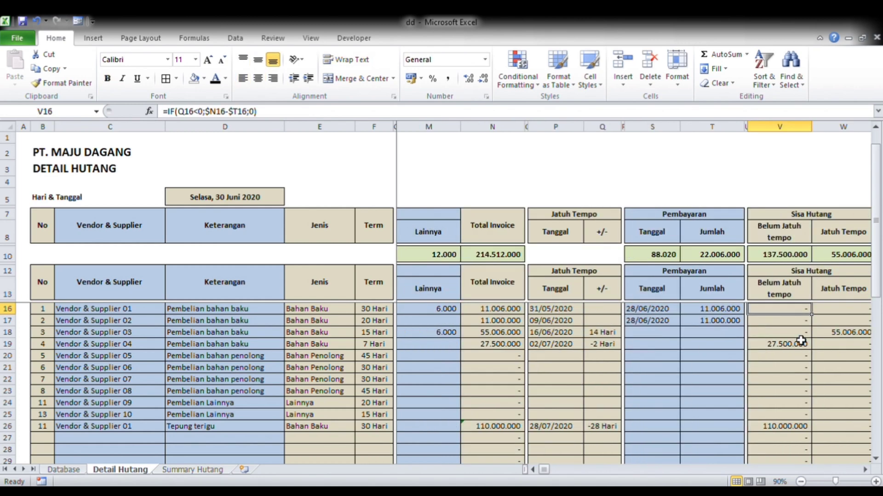
key("Right")
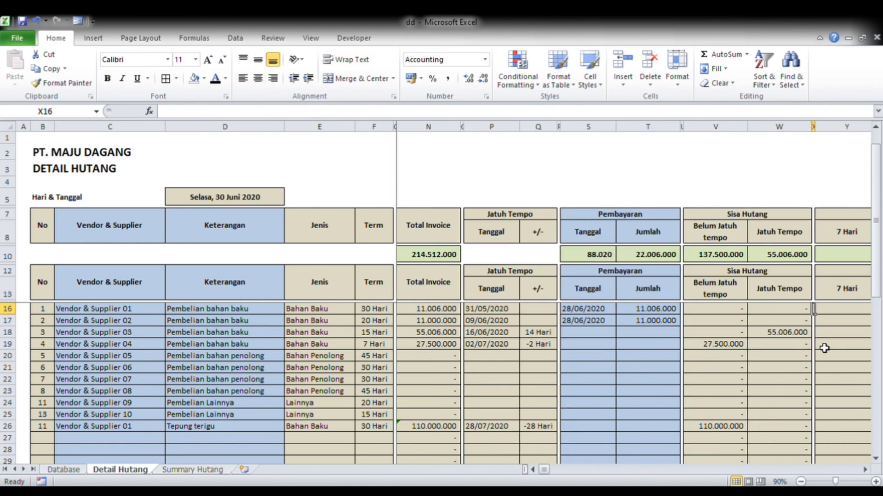
Review the Umur Hutang Jatuh Tempo aging formulas in row 16 from 7 Hari to 60 Hari.
key("Right")
key("Right")
key("Right")
key("Right")
key("Right")
key("Right")
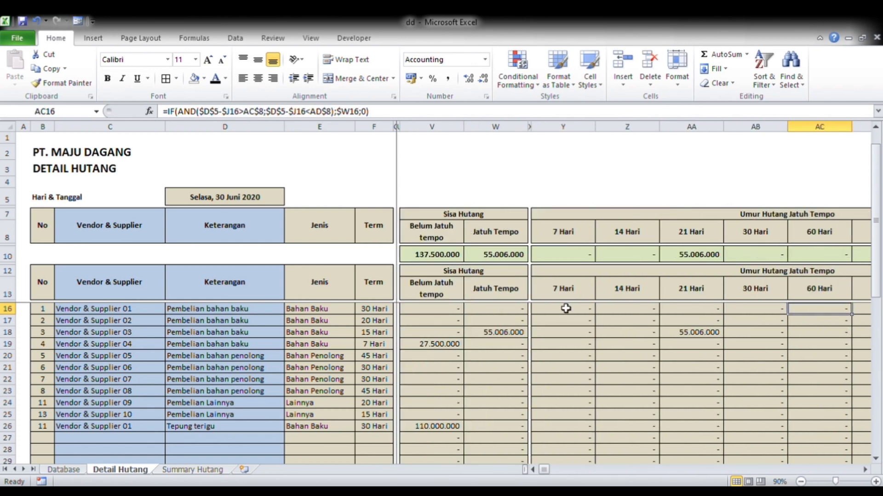
left_click(586, 311)
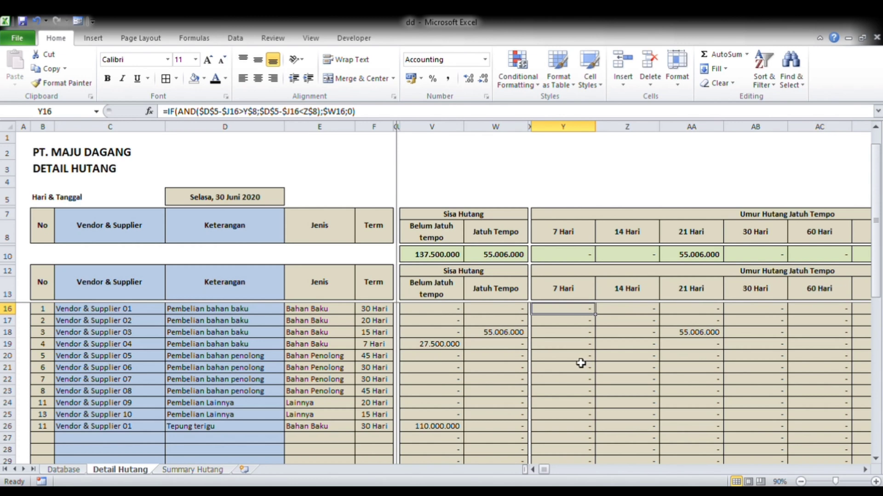
Look over the Vendor & Supplier 05 row, compare the Database, Detail Hutang and Summary Hutang sheets, and return to Detail Hutang.
left_click(205, 357)
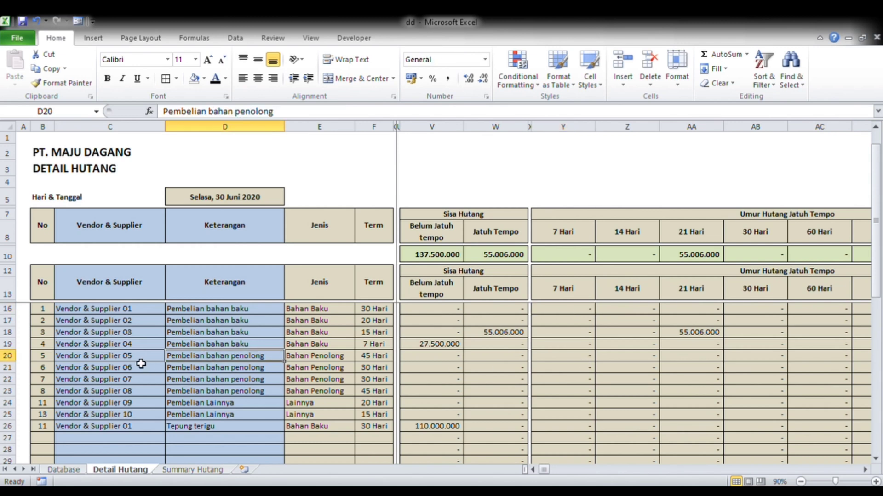
left_click(138, 359)
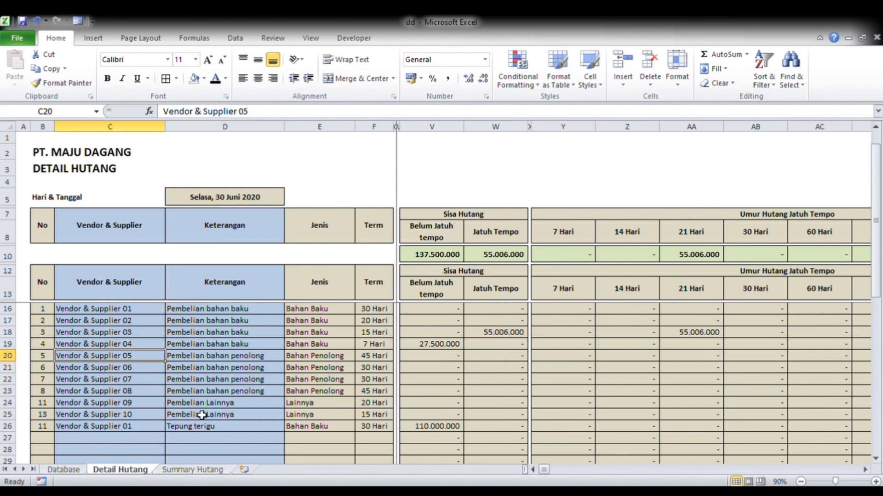
left_click(55, 470)
left_click(130, 470)
left_click(194, 469)
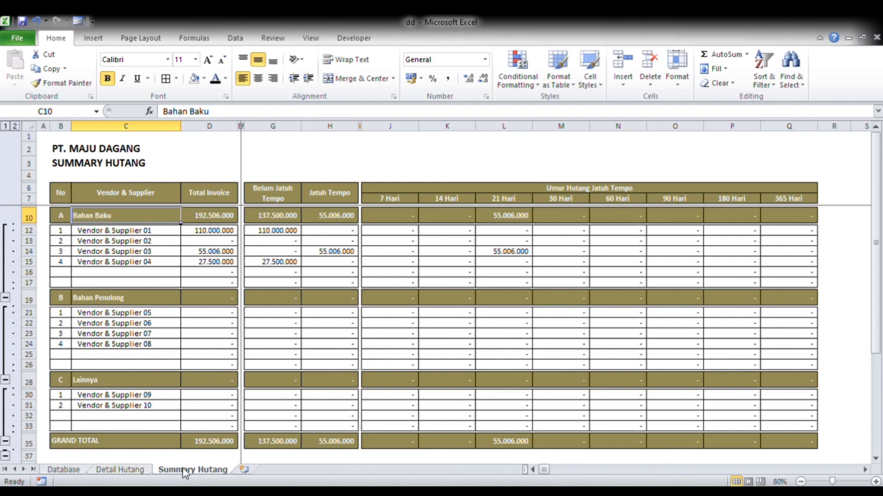
left_click(134, 472)
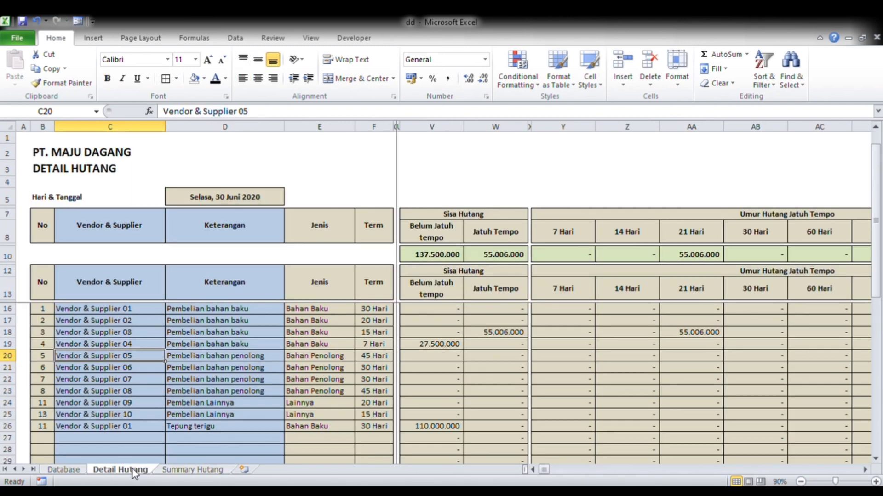